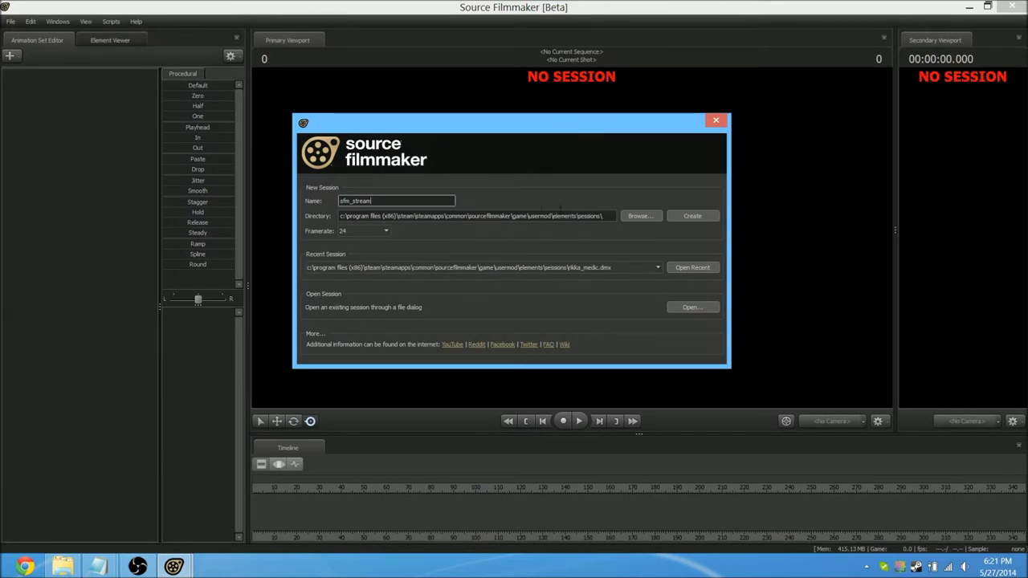
Switch to File Explorer's renders folder and open the Snow_spy.png render for viewing
right_click(63, 567)
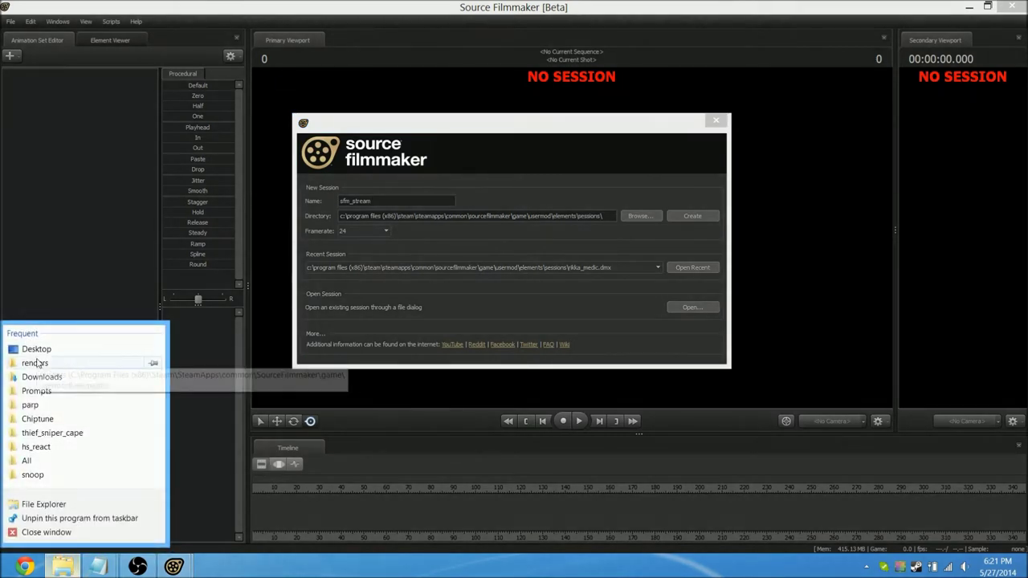
click(38, 362)
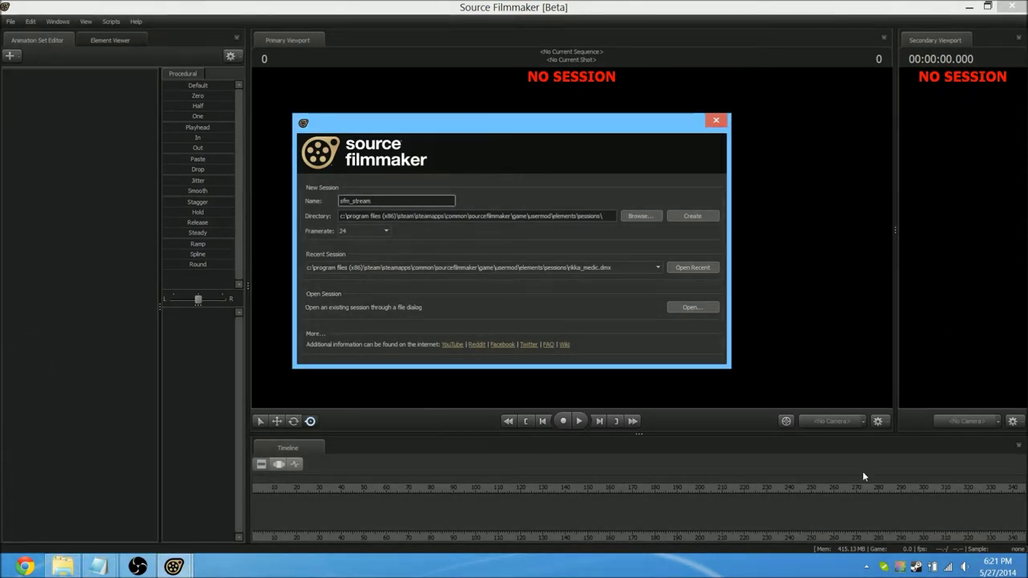
right_click(63, 566)
click(65, 353)
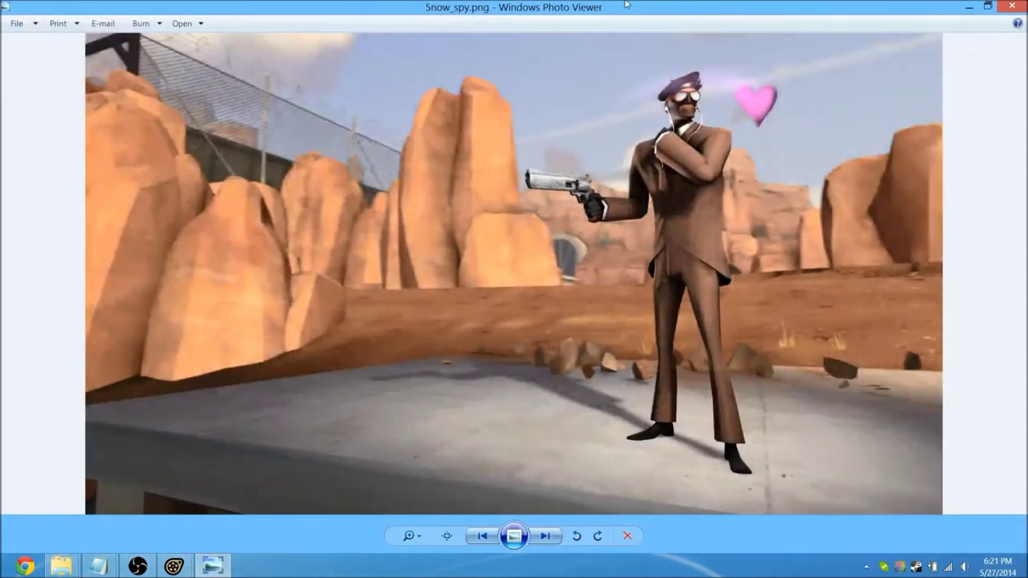
Look through the finished render images from Snow_spy.png to scrafted_team.png, and close the photo viewer
key(Right)
key(Right)
key(Right)
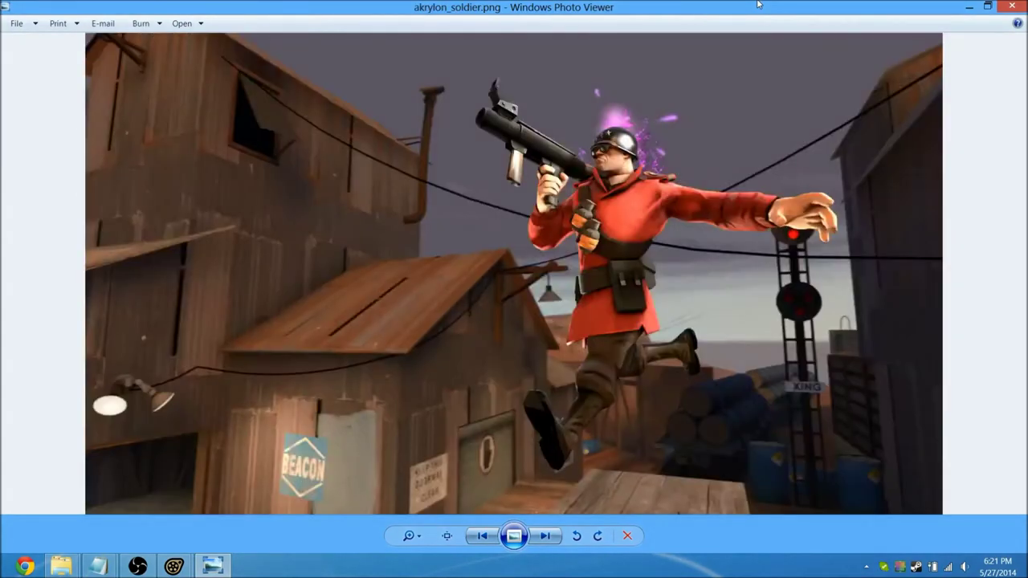
key(Right)
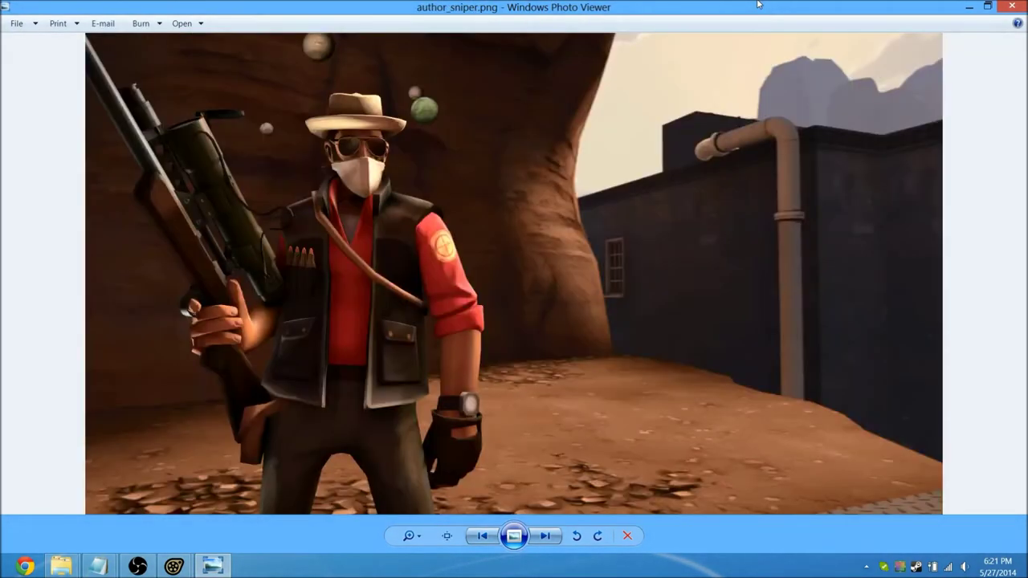
key(Right)
key(Right)
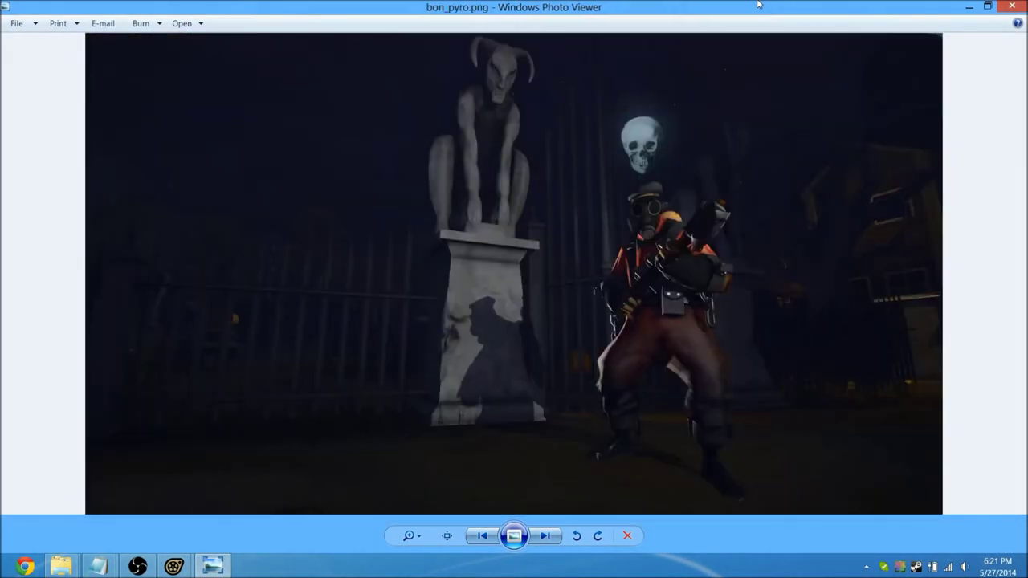
key(Right)
key(Right)
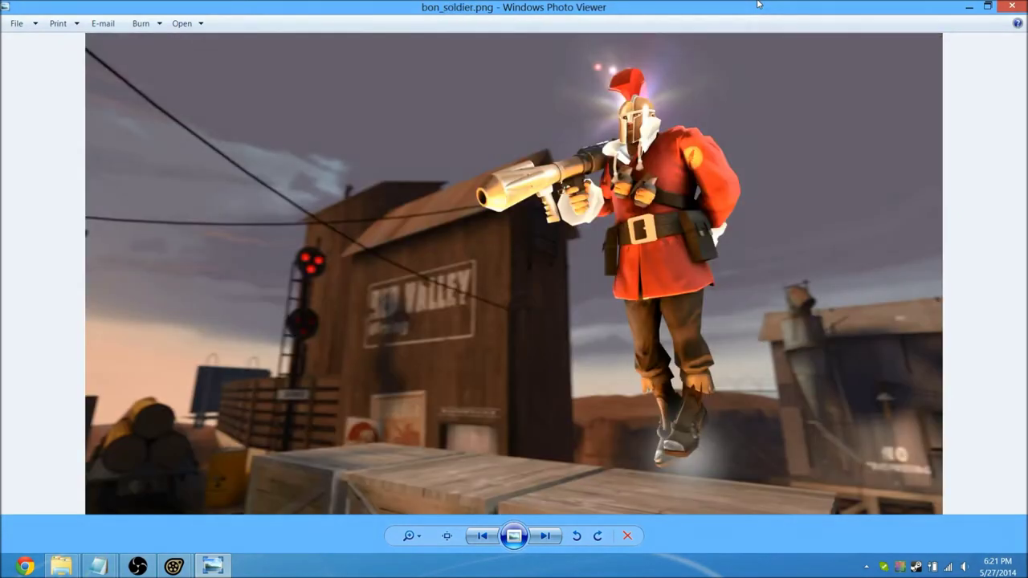
key(Right)
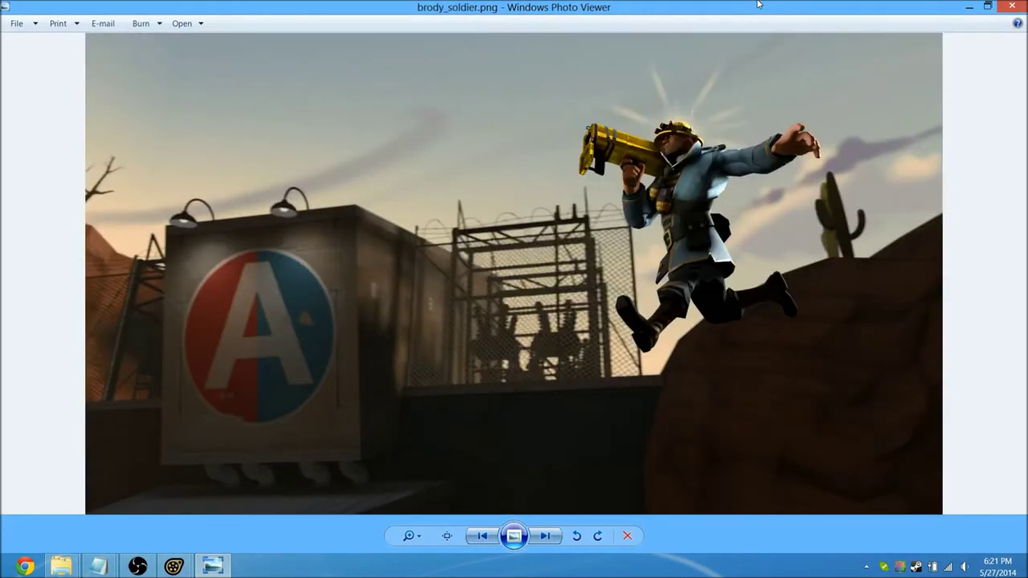
key(Right)
key(Right)
key(Right)
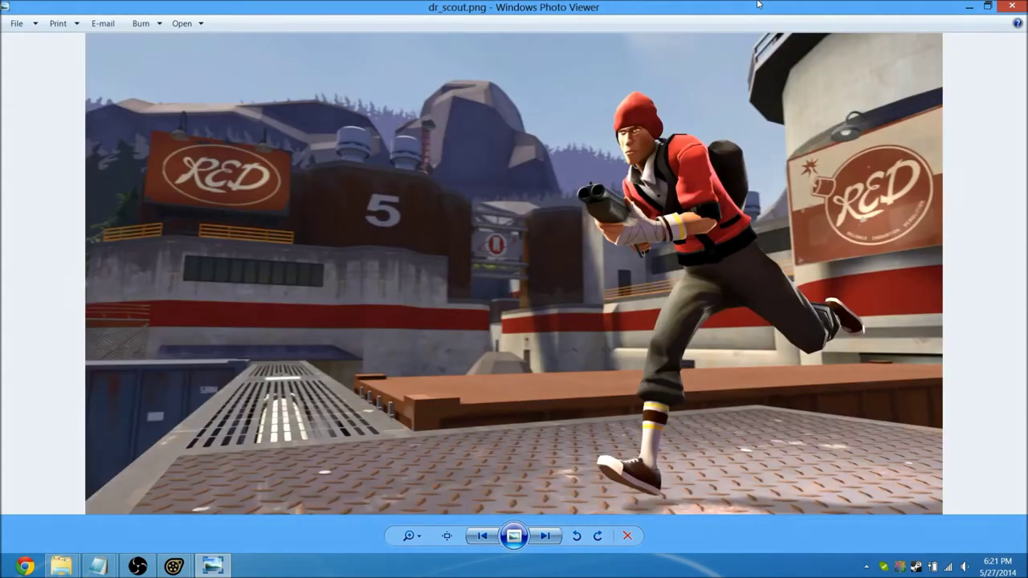
key(Right)
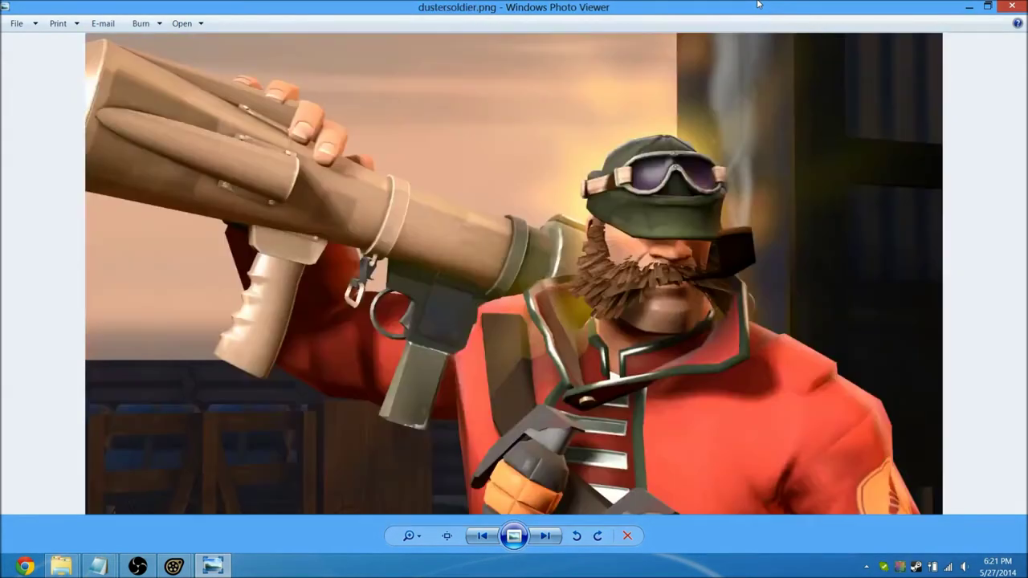
key(Right)
key(Right)
key(Right)
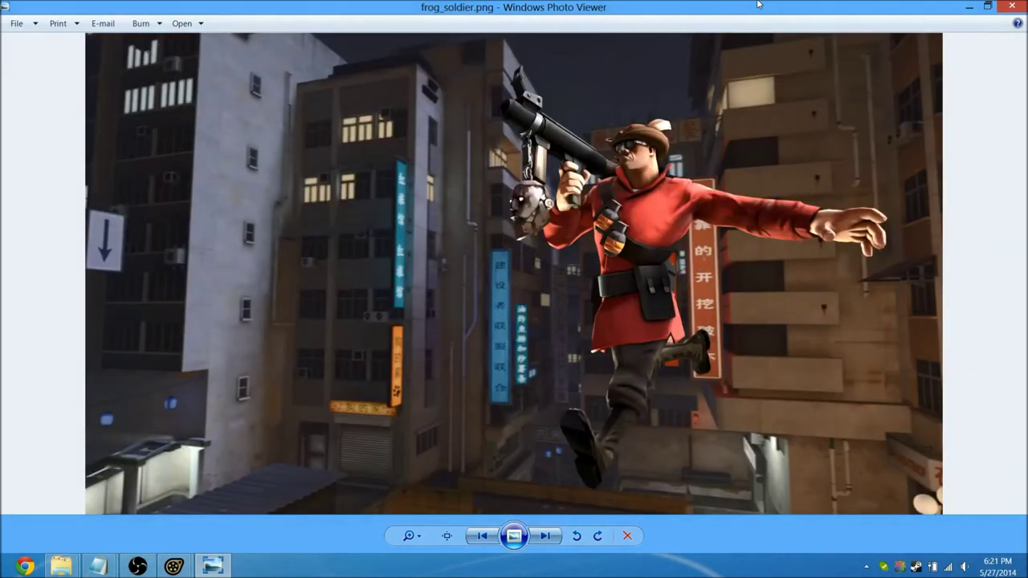
key(Right)
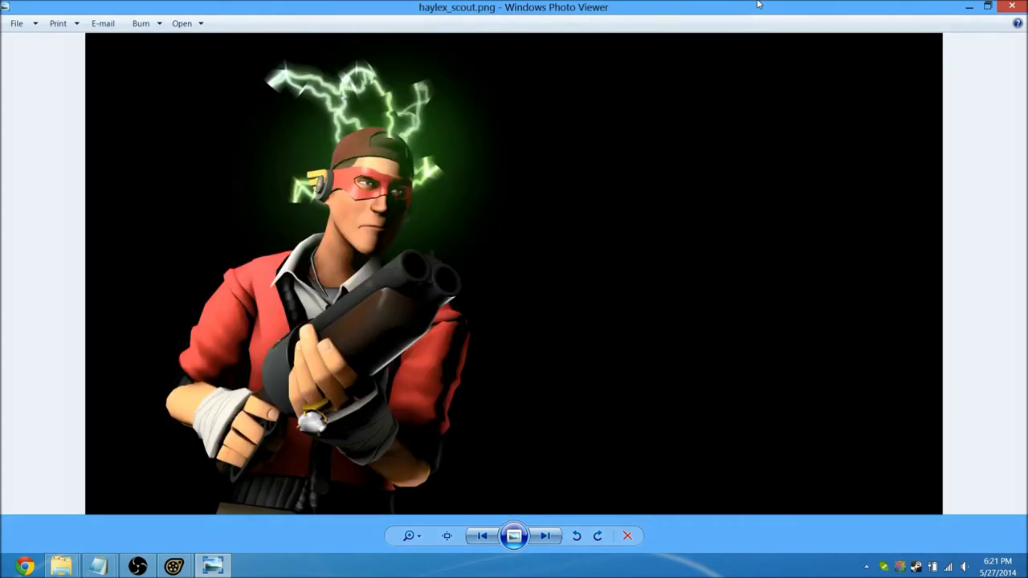
key(Right)
key(Right)
key(Right)
key(Right)
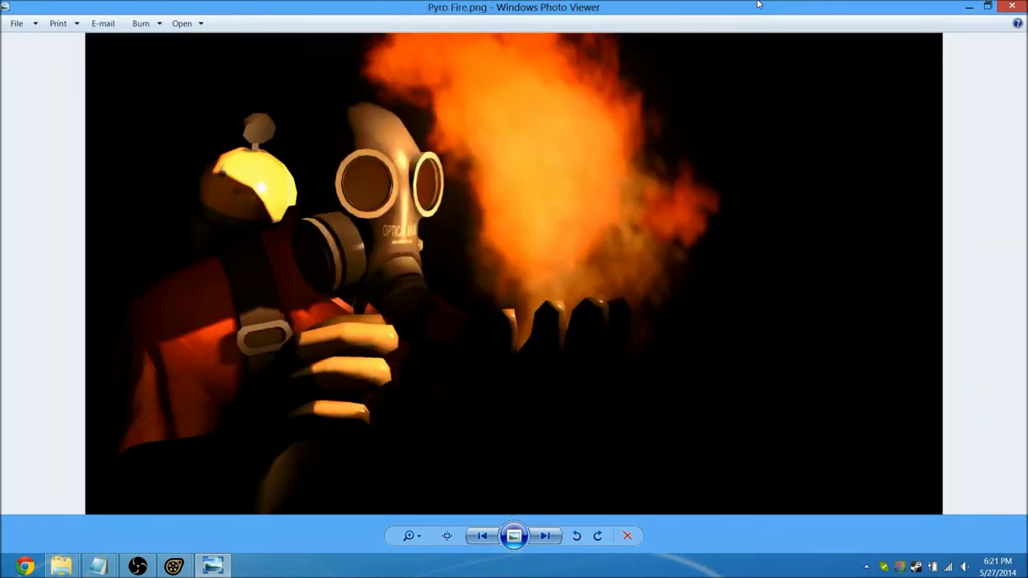
key(Right)
key(Right)
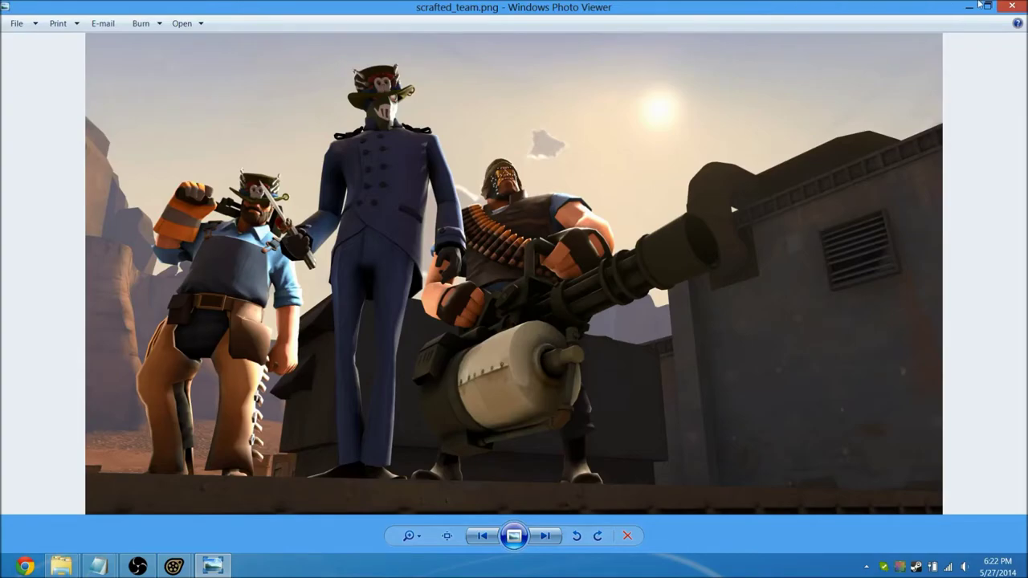
click(1012, 6)
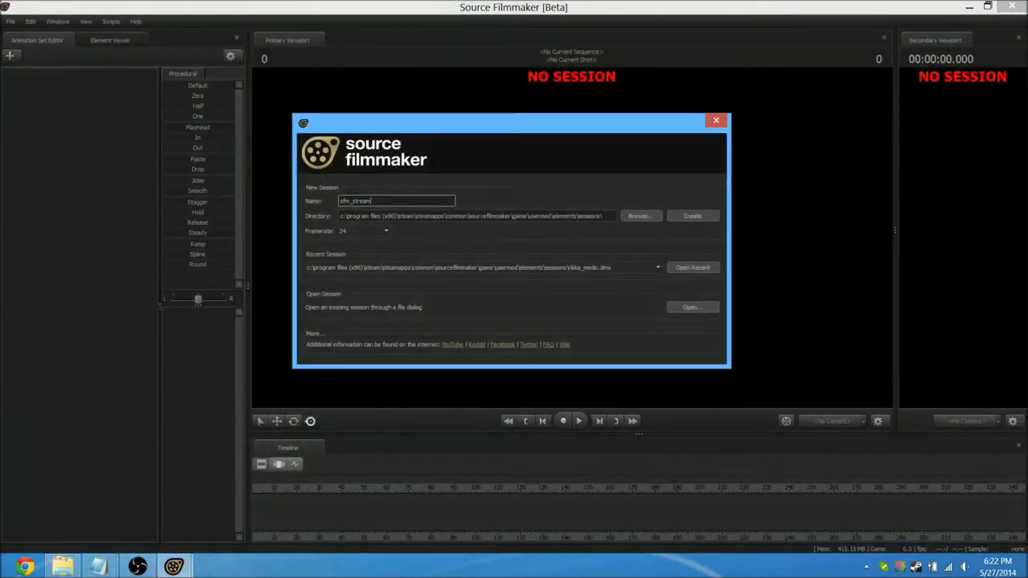
drag(598, 128, 648, 120)
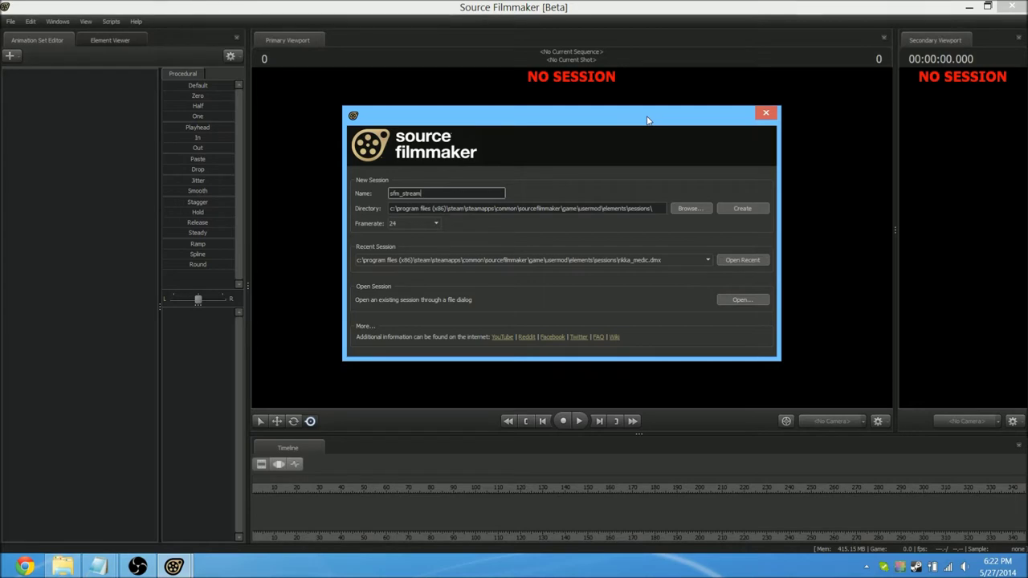
drag(632, 119, 623, 114)
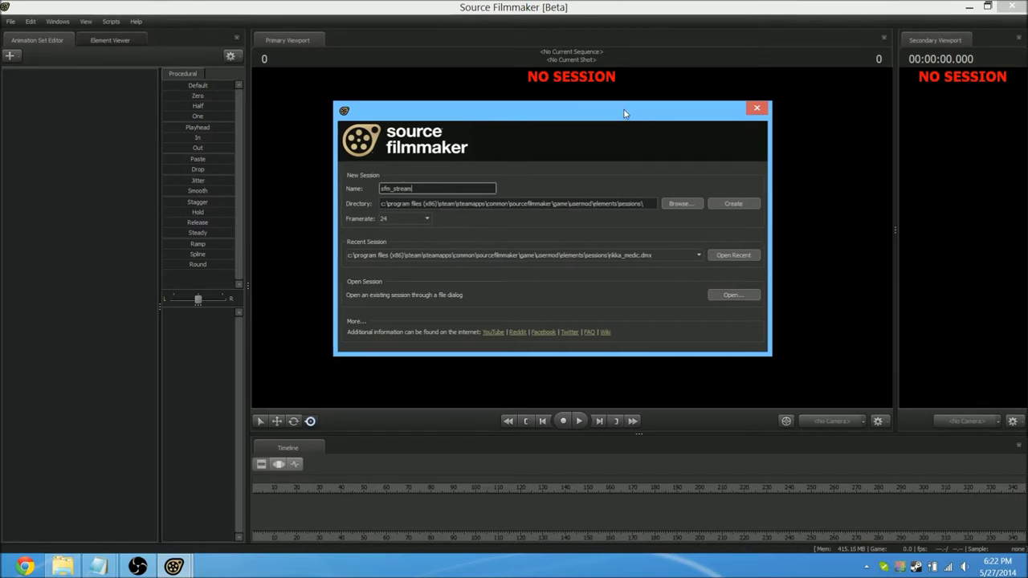
drag(622, 114, 610, 127)
drag(473, 132, 464, 131)
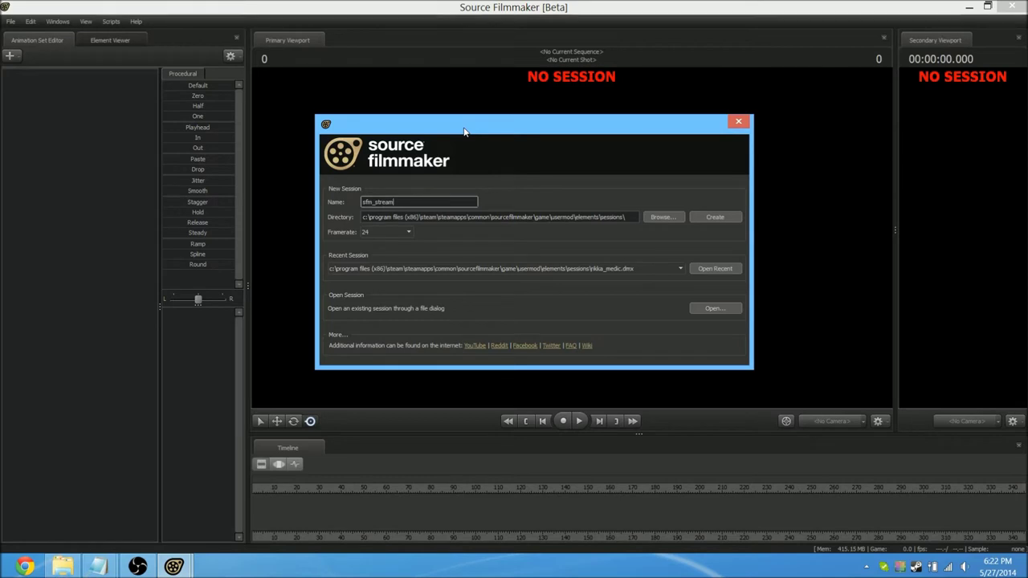
Create a new session named sfm_stream in the usermod sessions directory with a framerate of 24
click(393, 231)
click(392, 231)
click(608, 218)
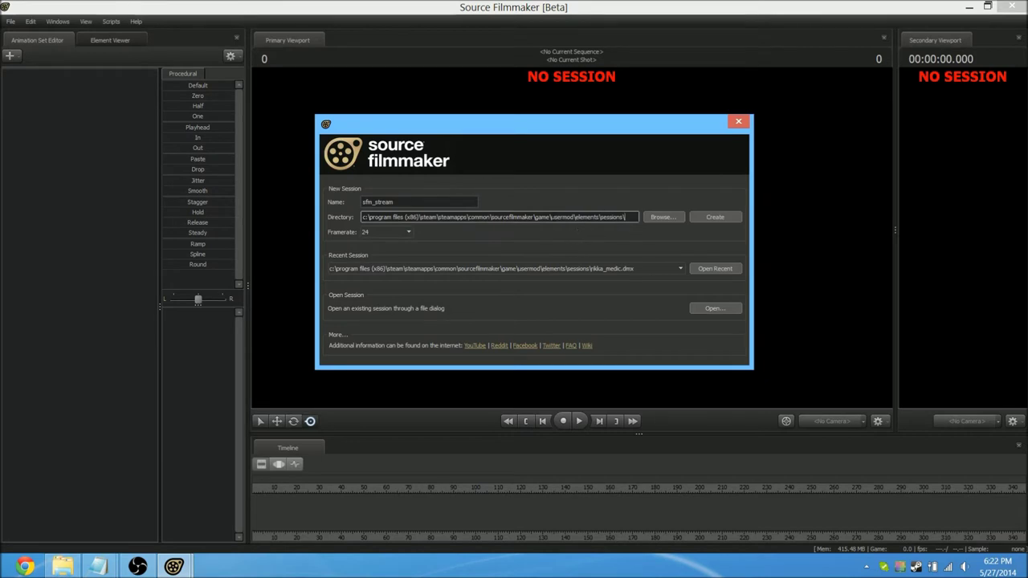
click(401, 233)
click(400, 233)
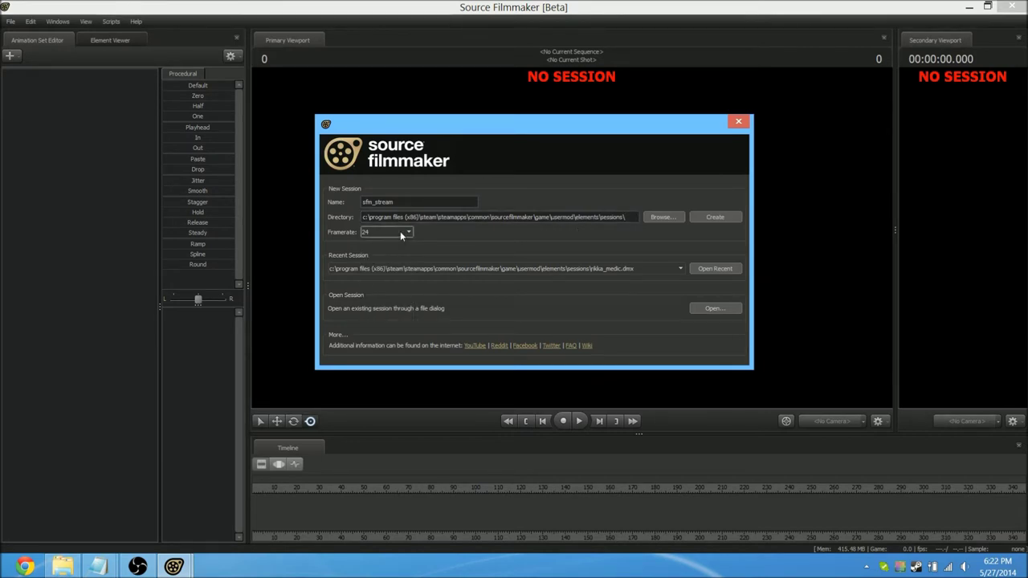
drag(546, 119, 547, 105)
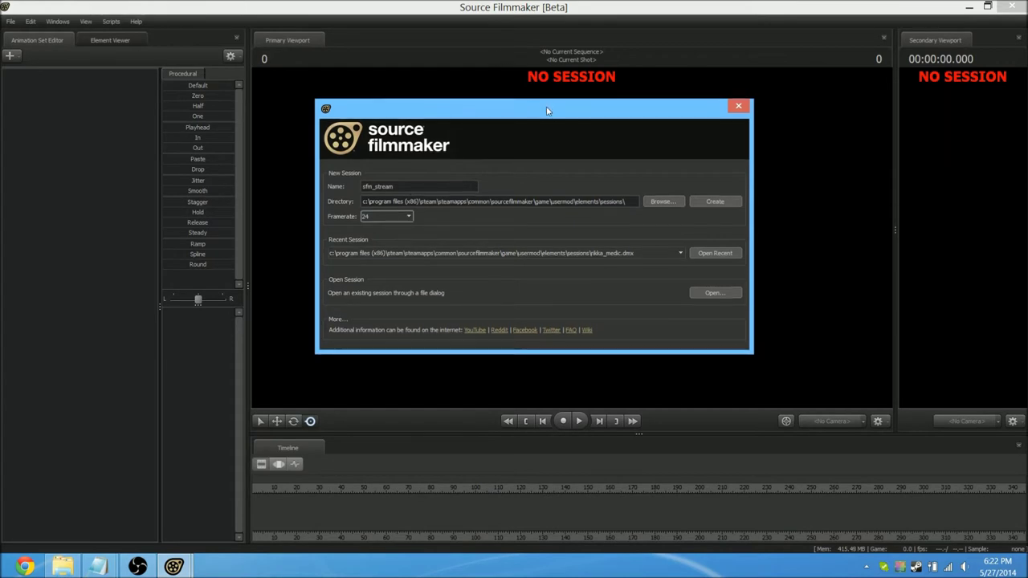
click(713, 202)
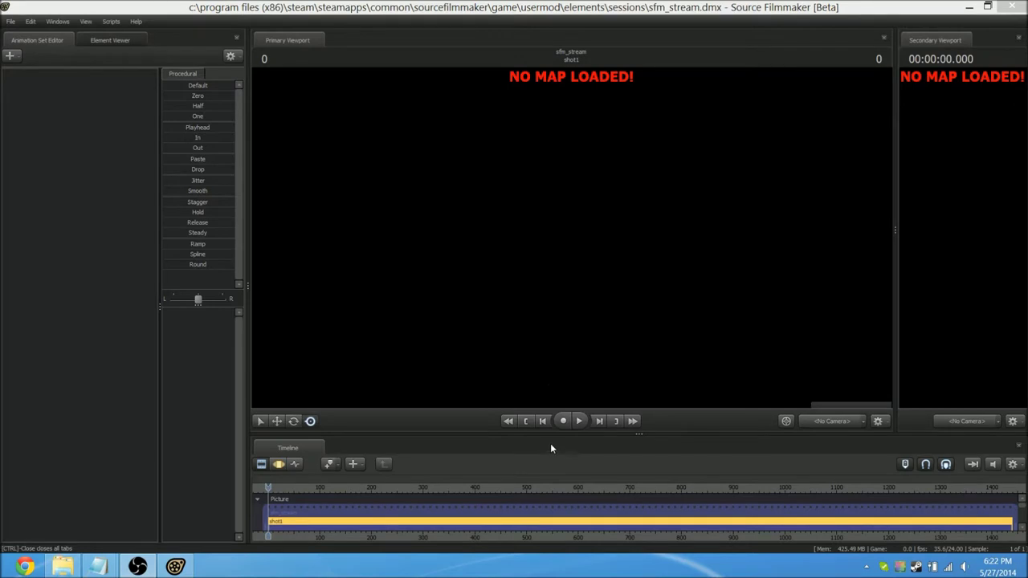
Enlarge the timeline and the secondary viewport while keeping the Motion Editing layout
drag(556, 435, 556, 393)
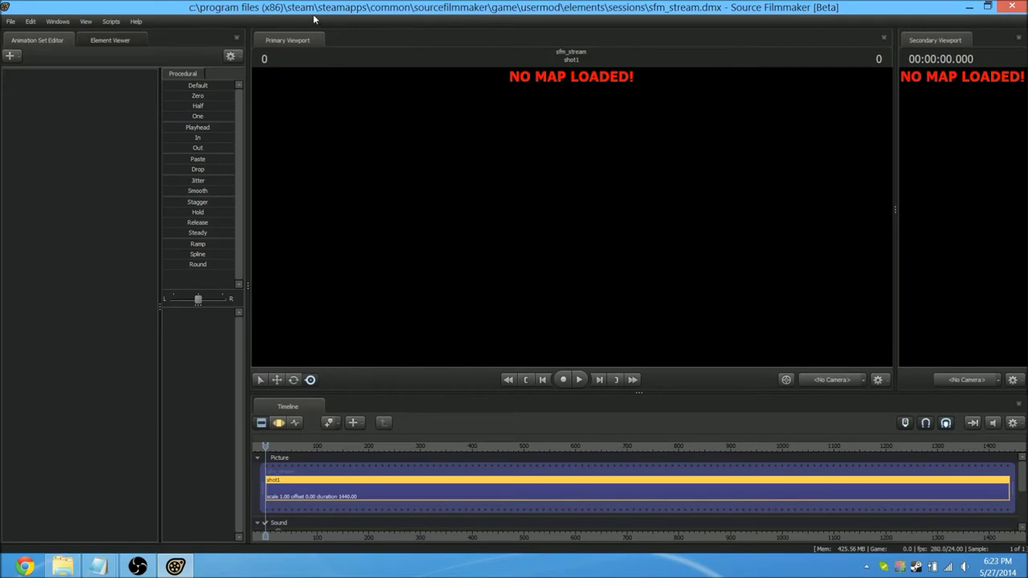
drag(894, 163, 741, 196)
click(70, 24)
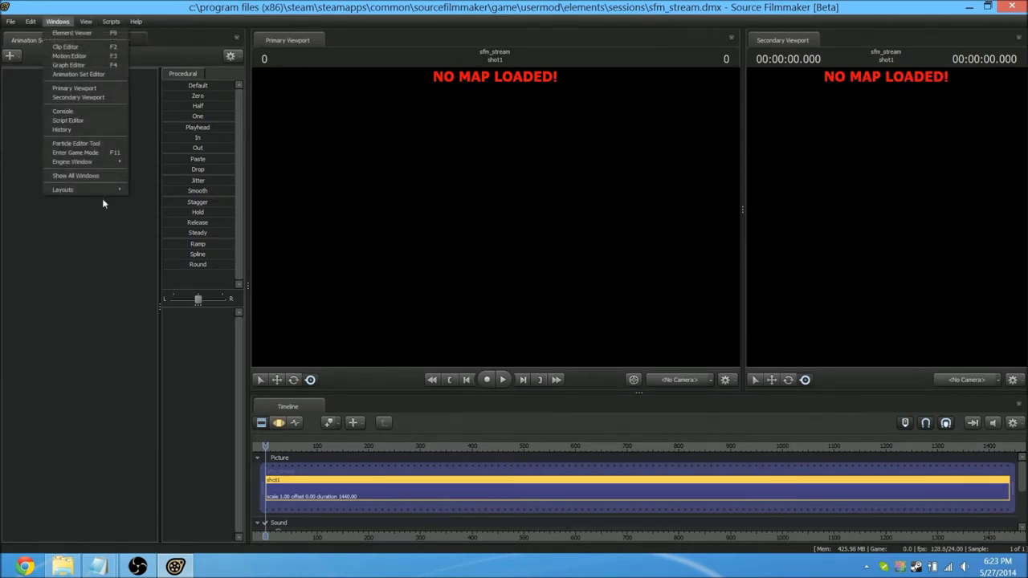
mouse_move(97, 189)
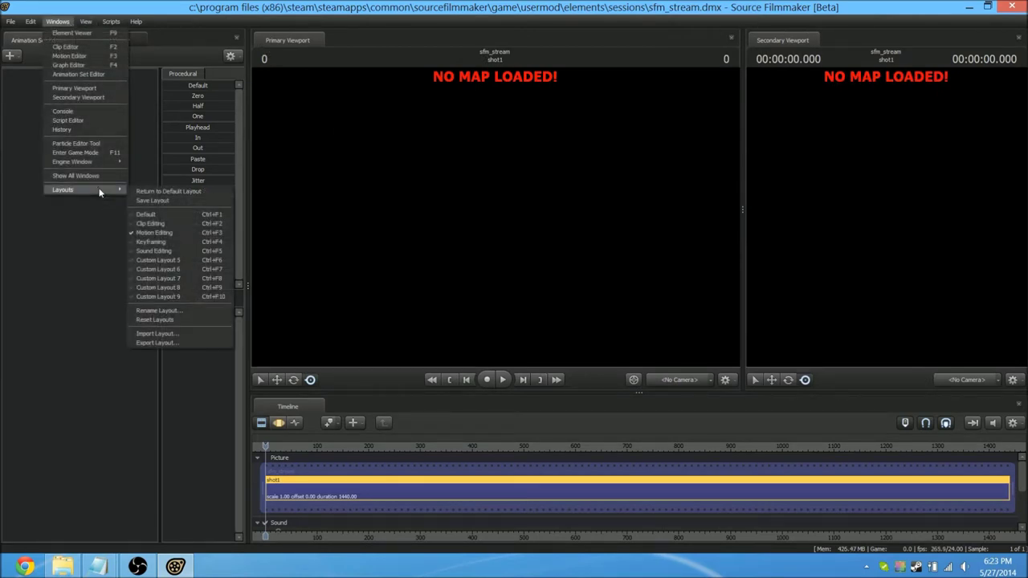
click(172, 233)
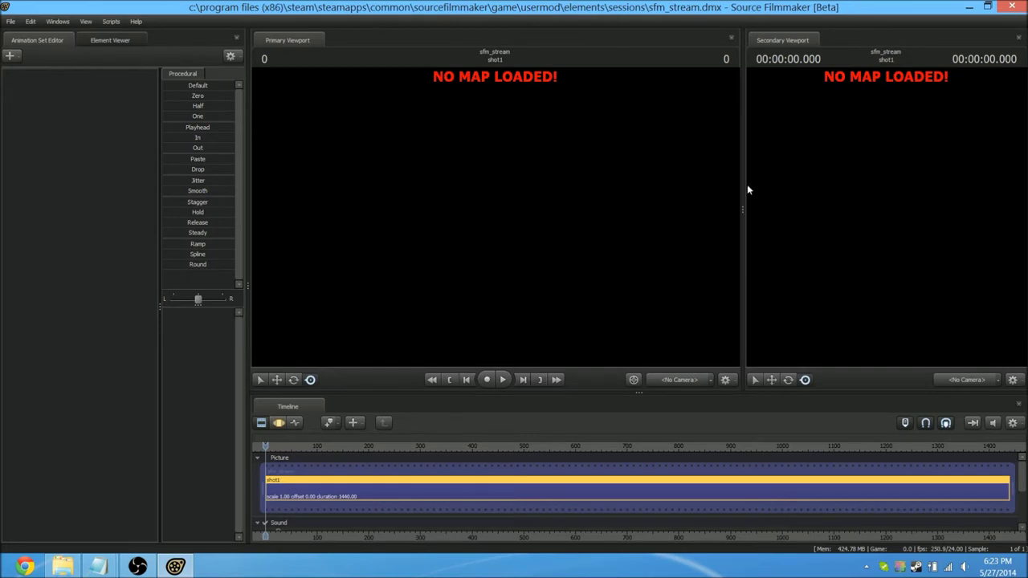
drag(743, 184, 741, 186)
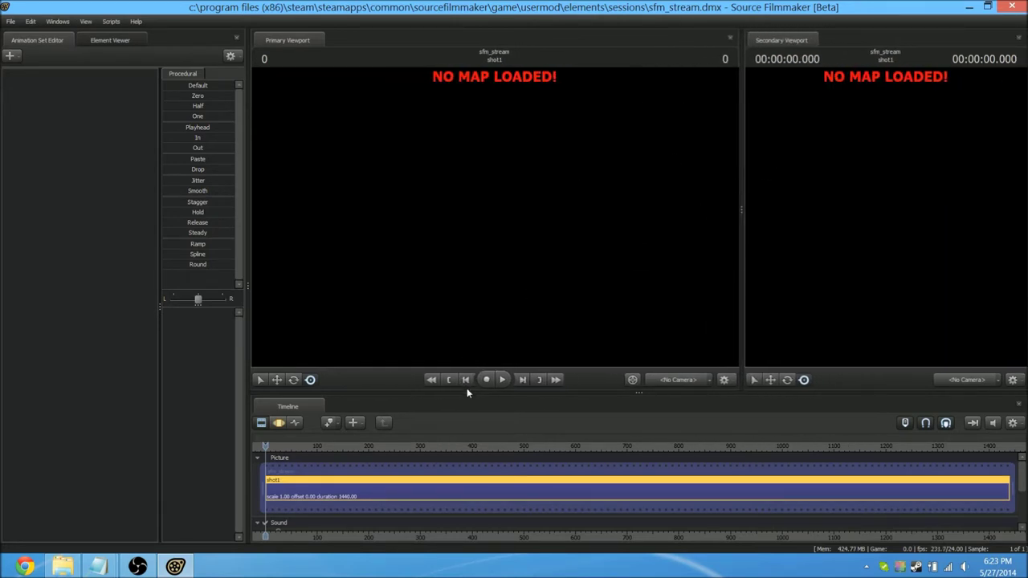
drag(468, 392, 467, 389)
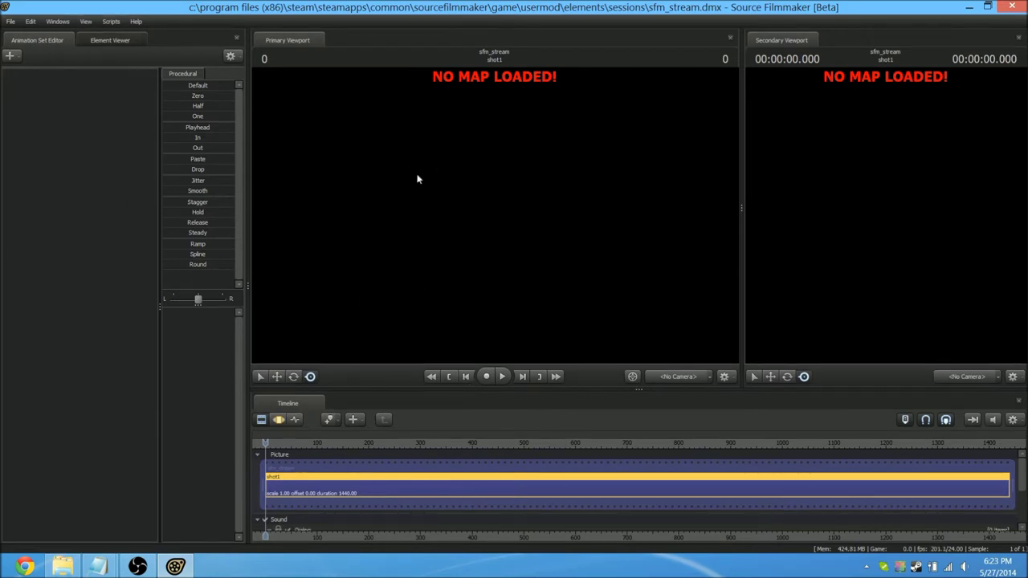
mouse_move(740, 238)
mouse_down()
mouse_move(554, 237)
mouse_move(746, 238)
mouse_up()
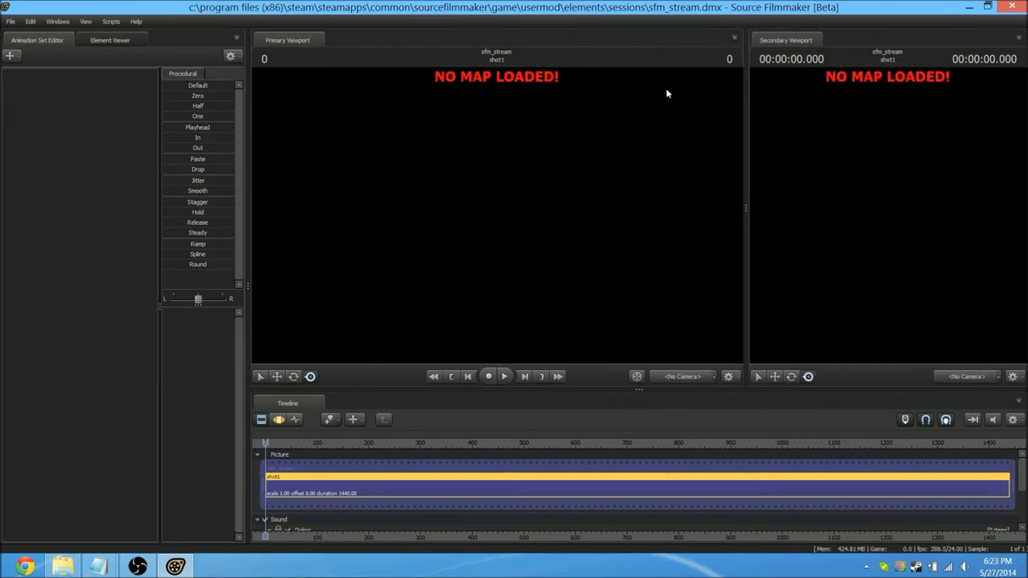
Clear the map file filter and try to load cp_badlands.bsp into the session
right_click(492, 166)
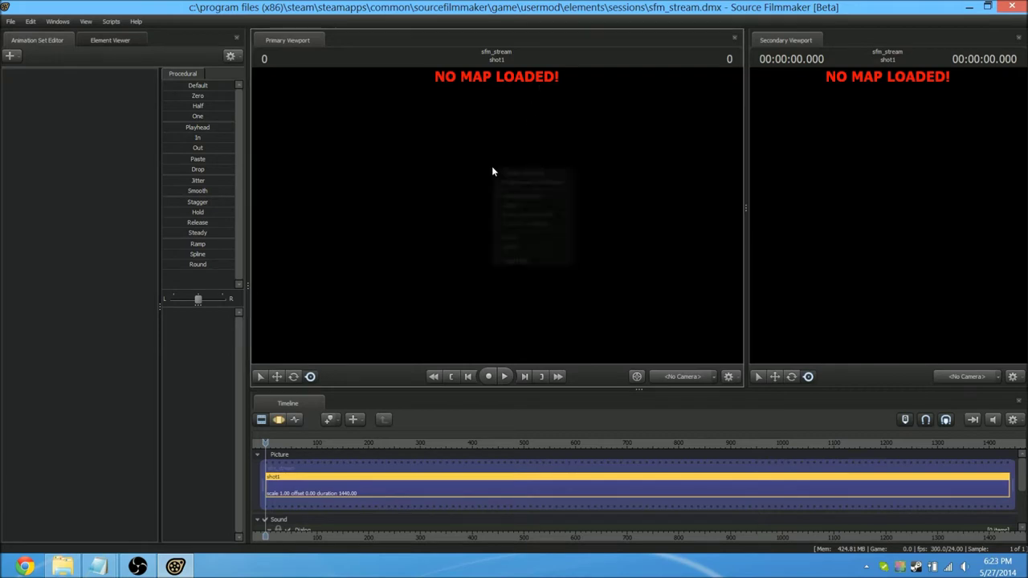
click(524, 261)
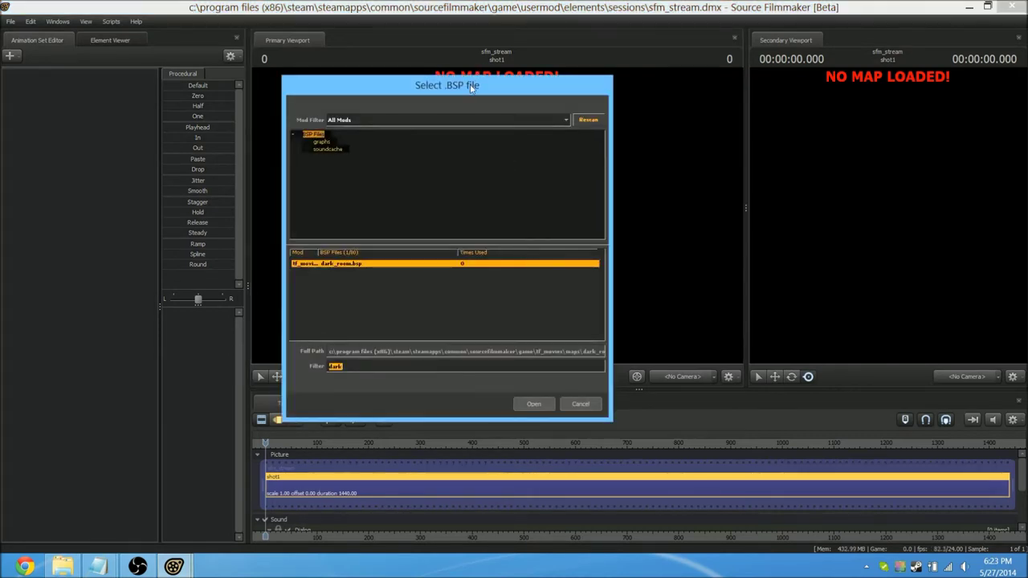
drag(471, 87, 476, 88)
key(BackSpace)
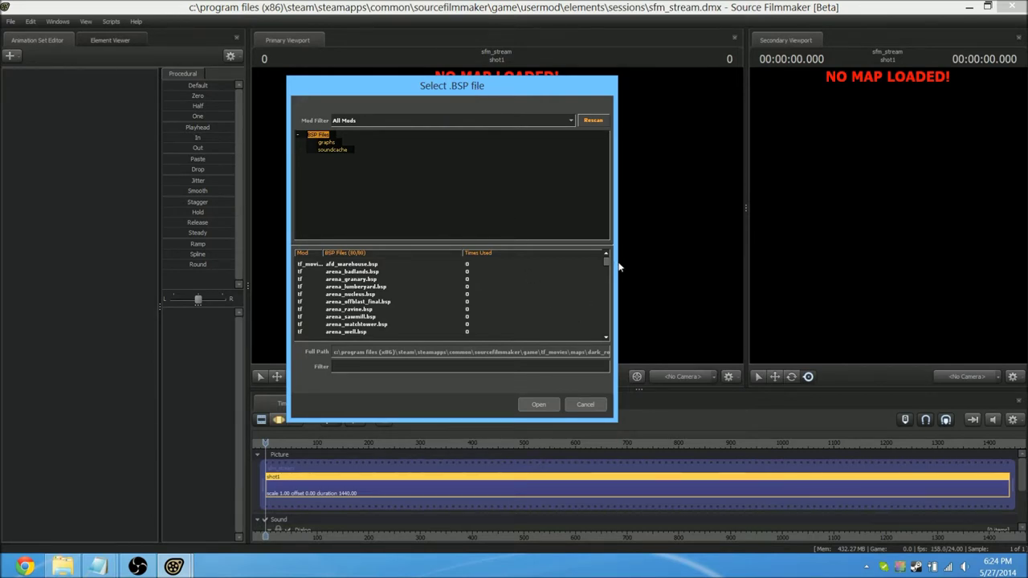
drag(604, 262, 618, 279)
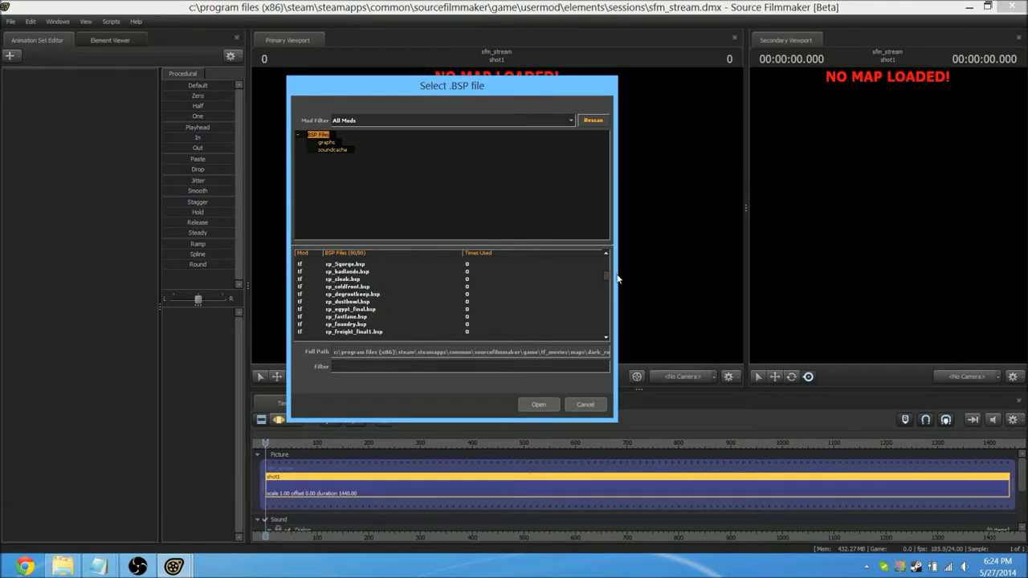
click(354, 272)
click(536, 403)
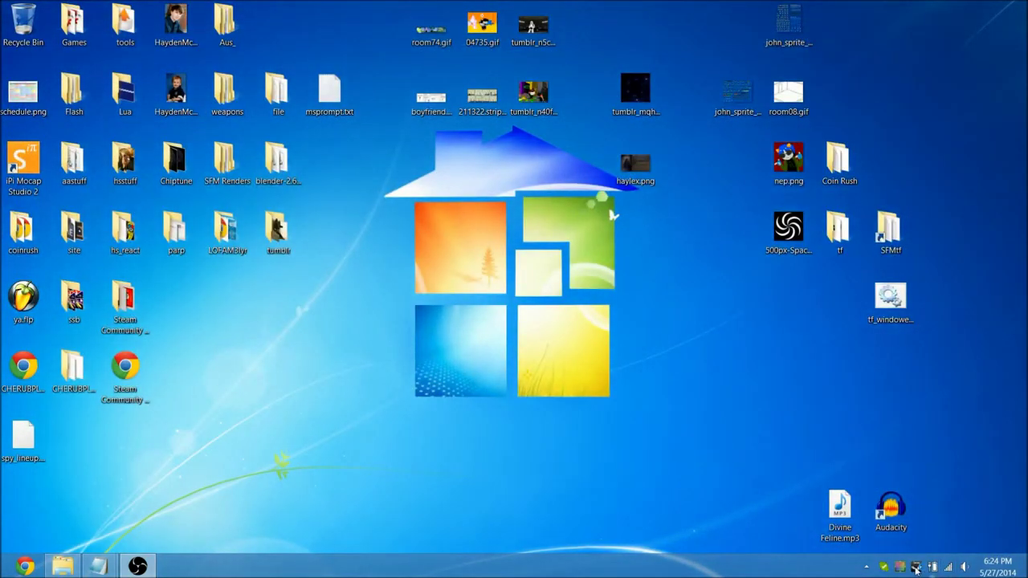
Relaunch Source Filmmaker through Steam and create the sfm_stream session again with a framerate of 24
right_click(917, 566)
click(931, 546)
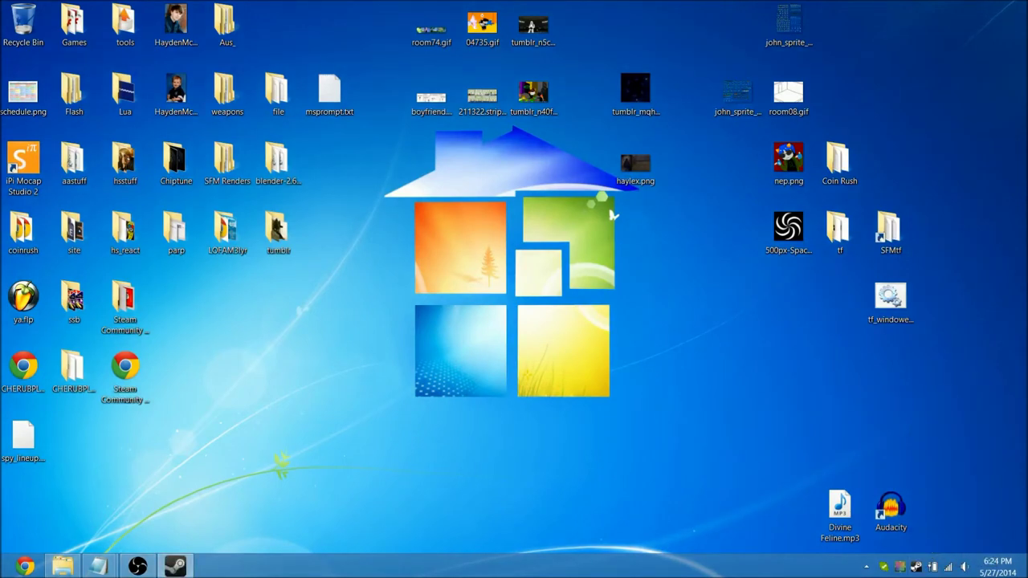
right_click(917, 567)
click(956, 400)
click(521, 312)
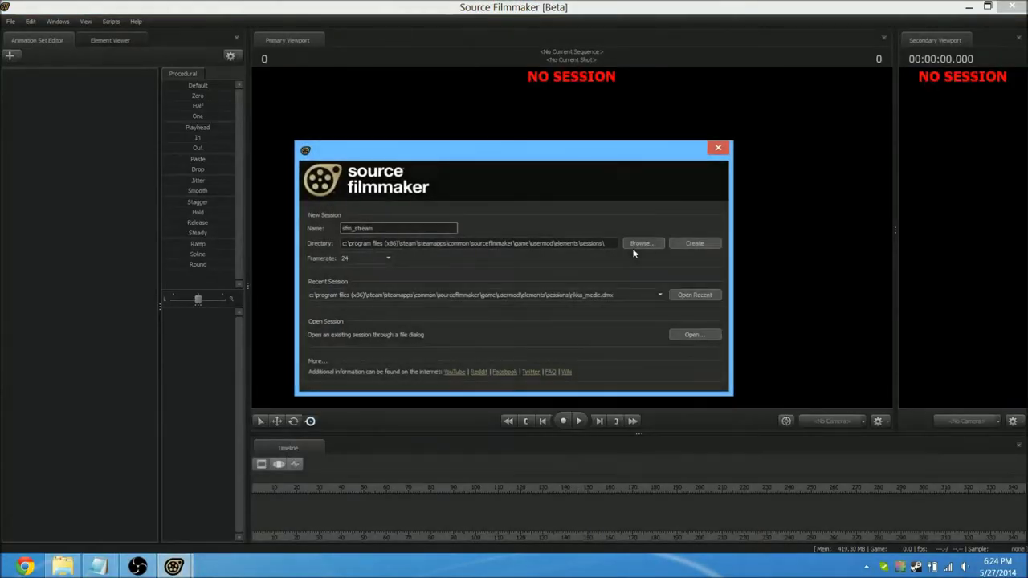
click(695, 243)
Clear the map file filter and load arena_badlands.bsp into the session
right_click(546, 215)
click(570, 306)
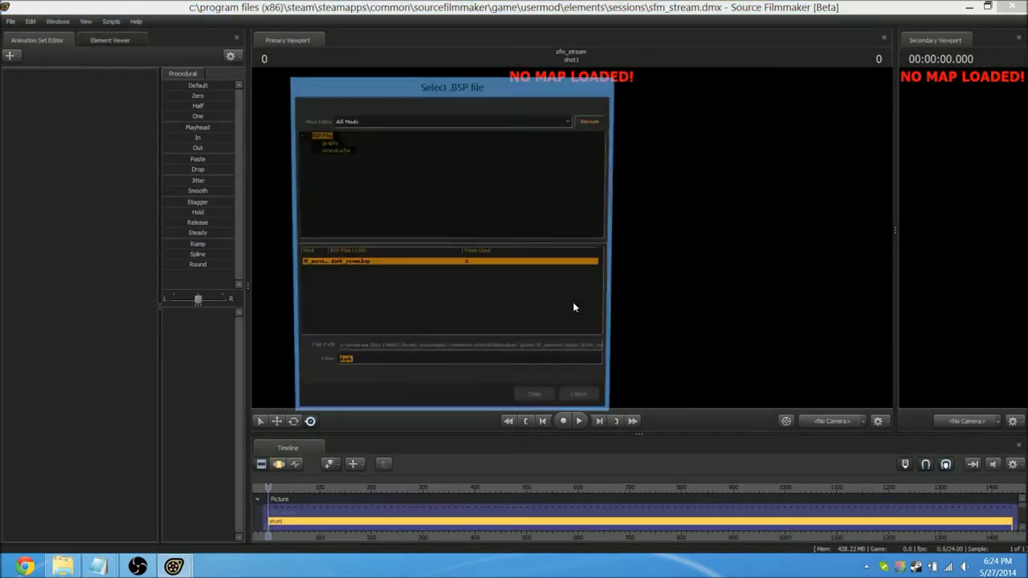
key(BackSpace)
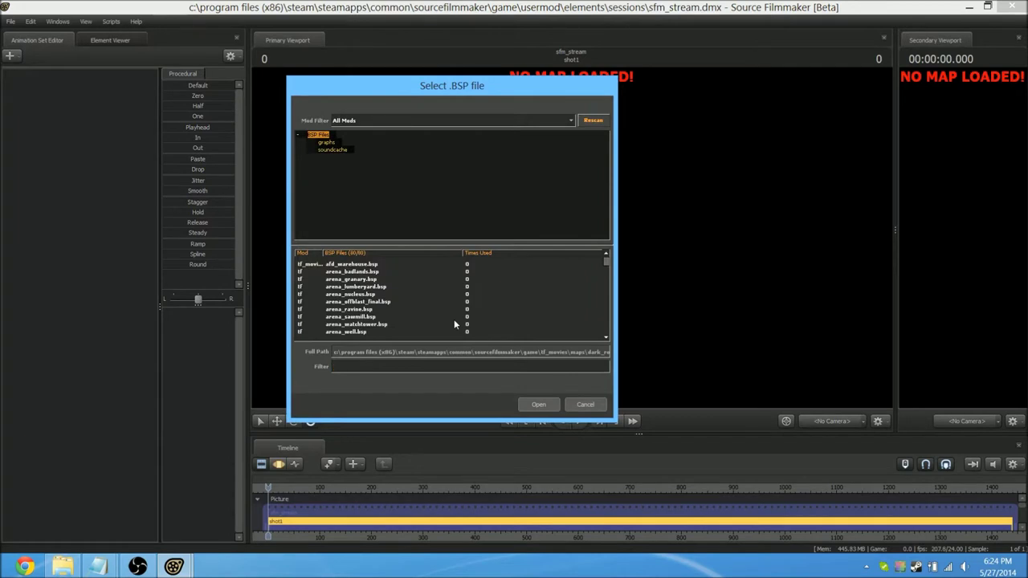
mouse_move(606, 265)
mouse_down()
mouse_move(615, 303)
mouse_move(619, 262)
mouse_up()
click(347, 272)
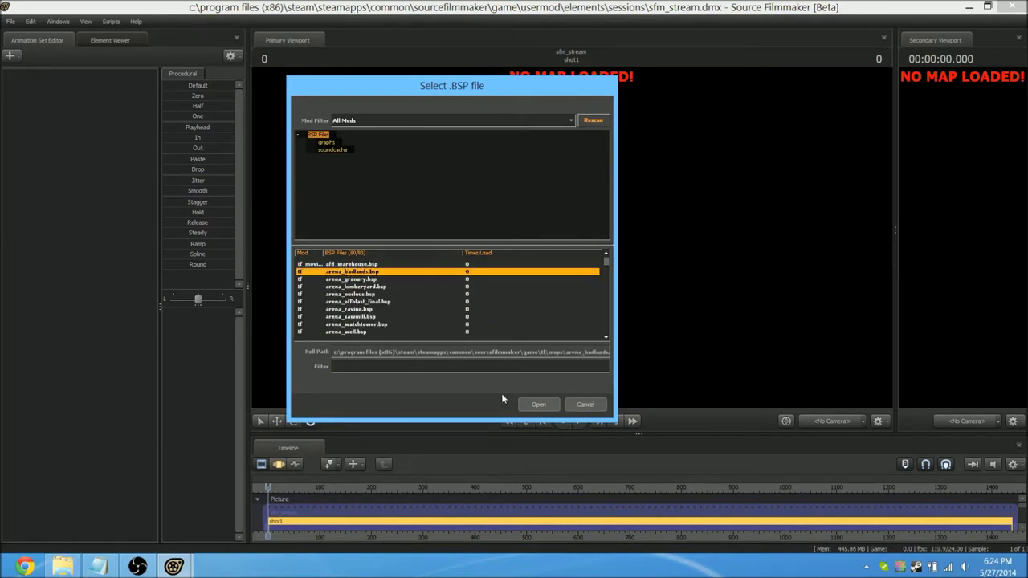
click(538, 404)
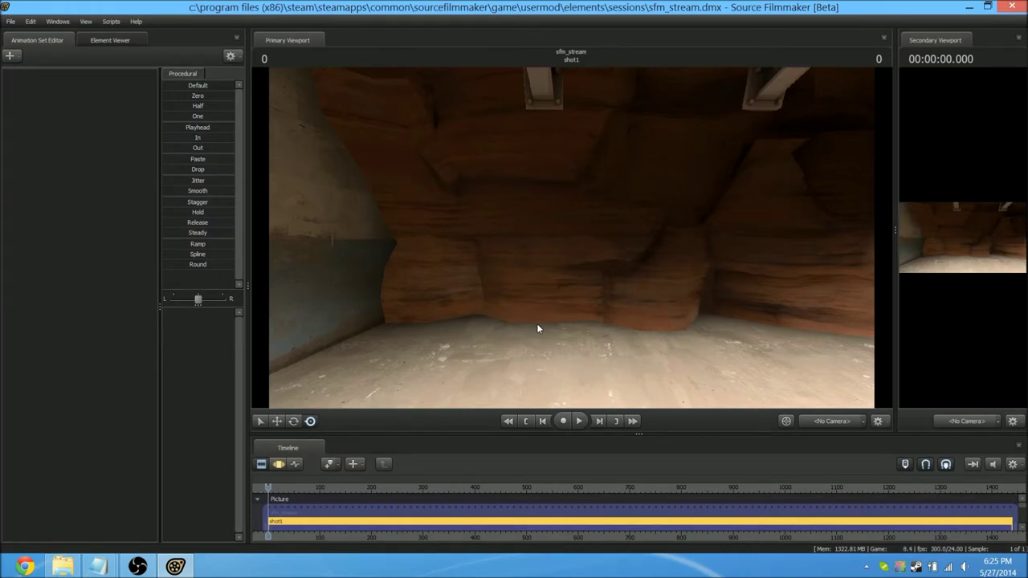
Fly the work camera out of the indoor corridor to the outdoor railway tracks facing the BLU building
drag(537, 325, 1004, 363)
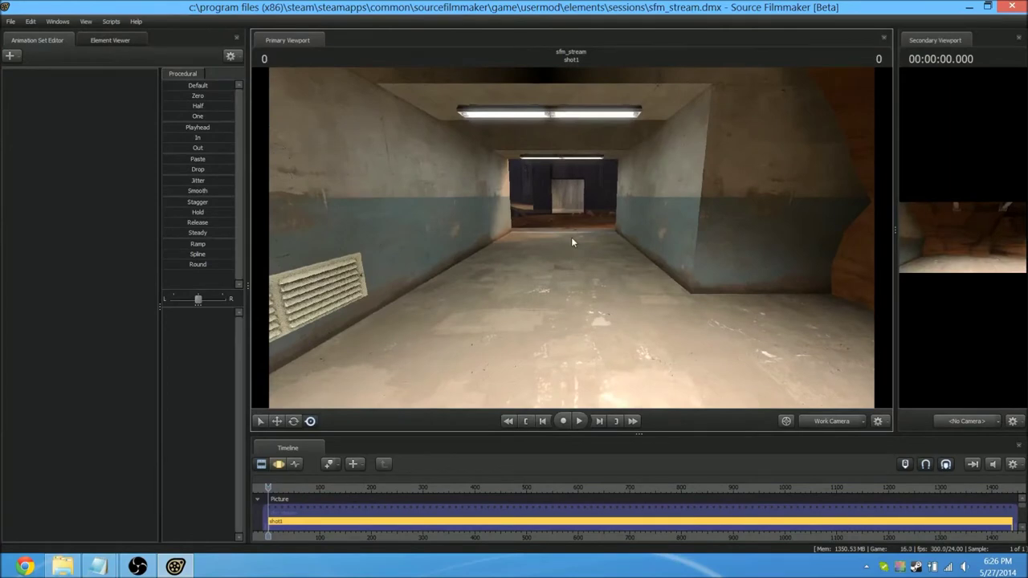
drag(568, 233, 871, 286)
key(w)
key(w)
key(w)
key(w)
key(s)
key(w)
key(w)
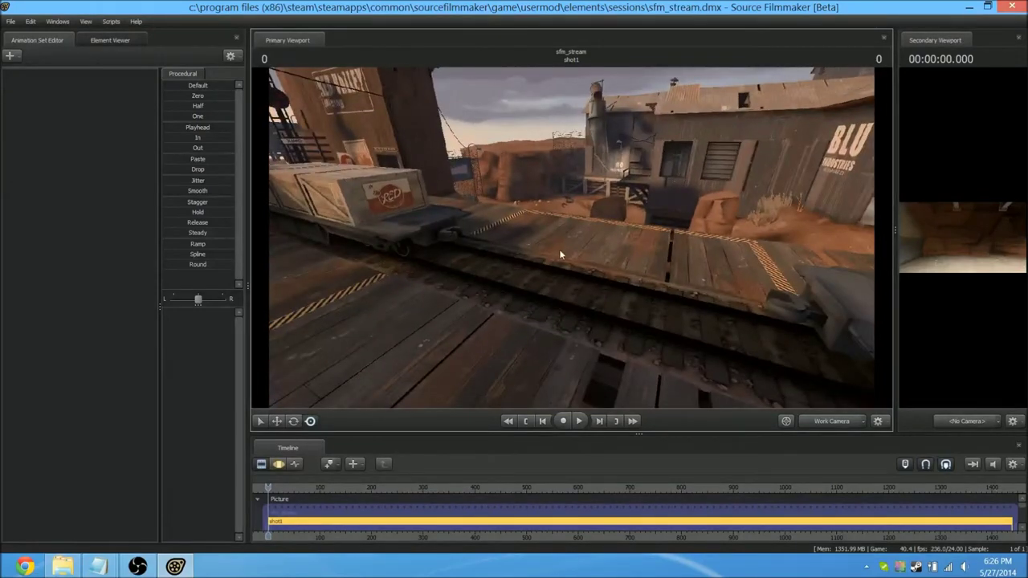
Frame the work camera on the wooden track platform, with the two crate wagons and the buildings behind it
drag(568, 234, 214, 176)
key(w)
key(s)
key(w)
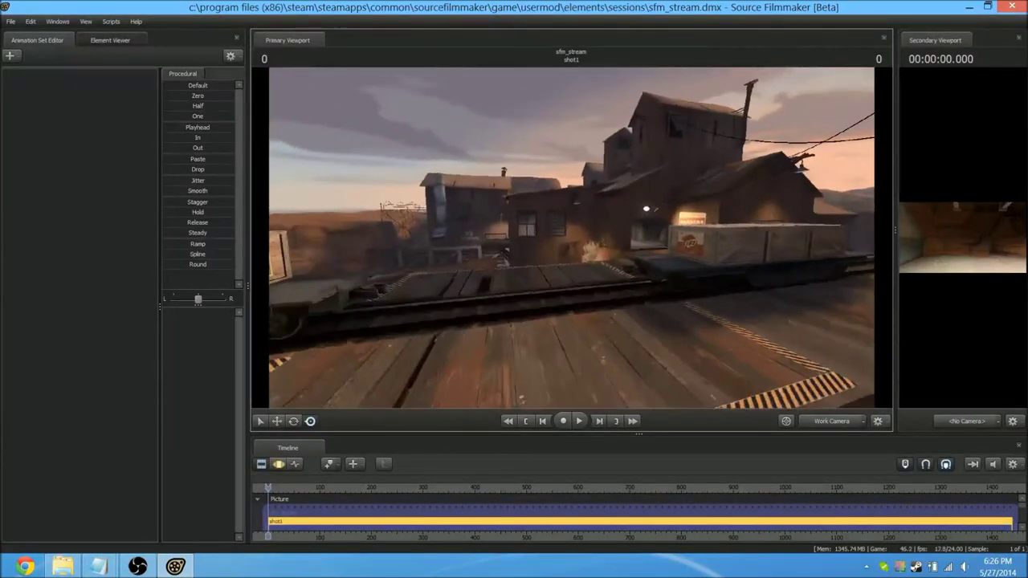
drag(572, 237, 488, 362)
key(w)
key(s)
key(w)
key(s)
key(s)
drag(621, 290, 628, 253)
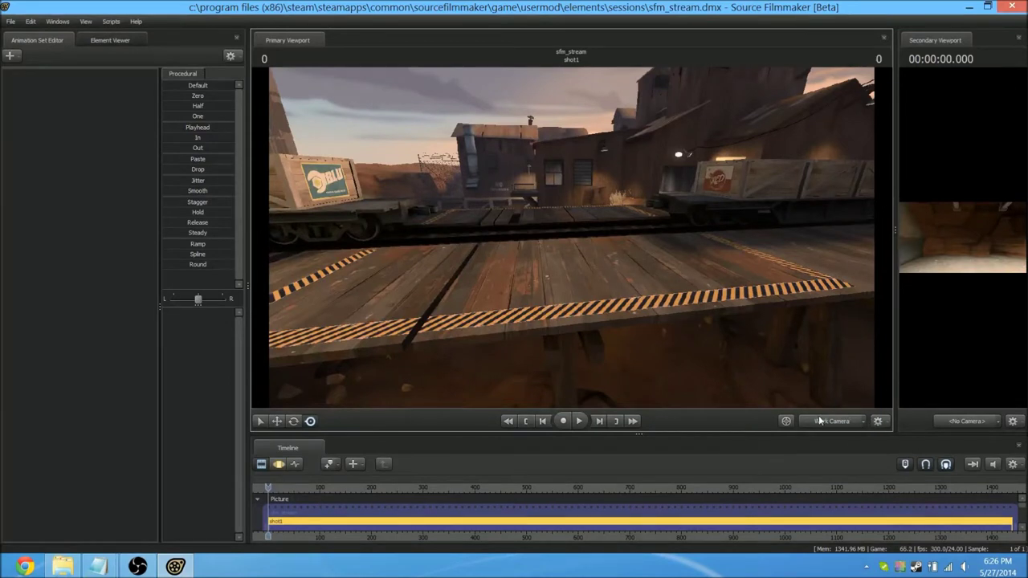
Create a new scene camera from the current work camera view
click(863, 421)
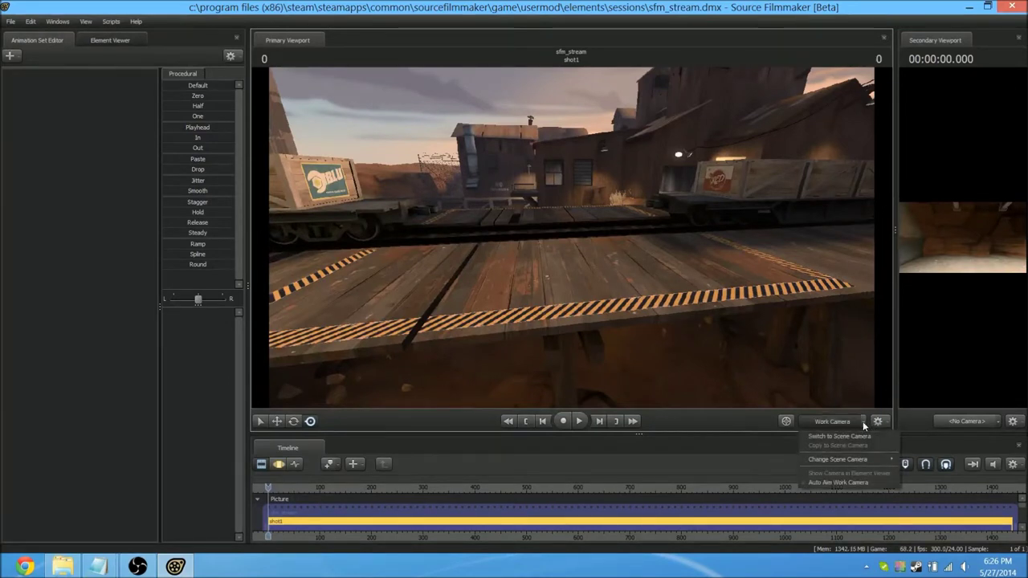
mouse_move(864, 464)
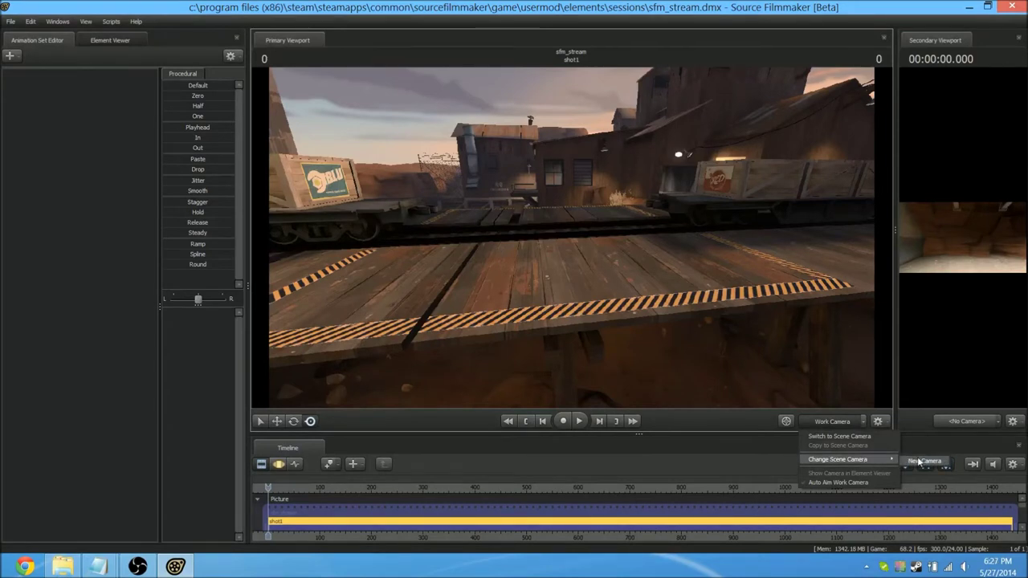
click(923, 462)
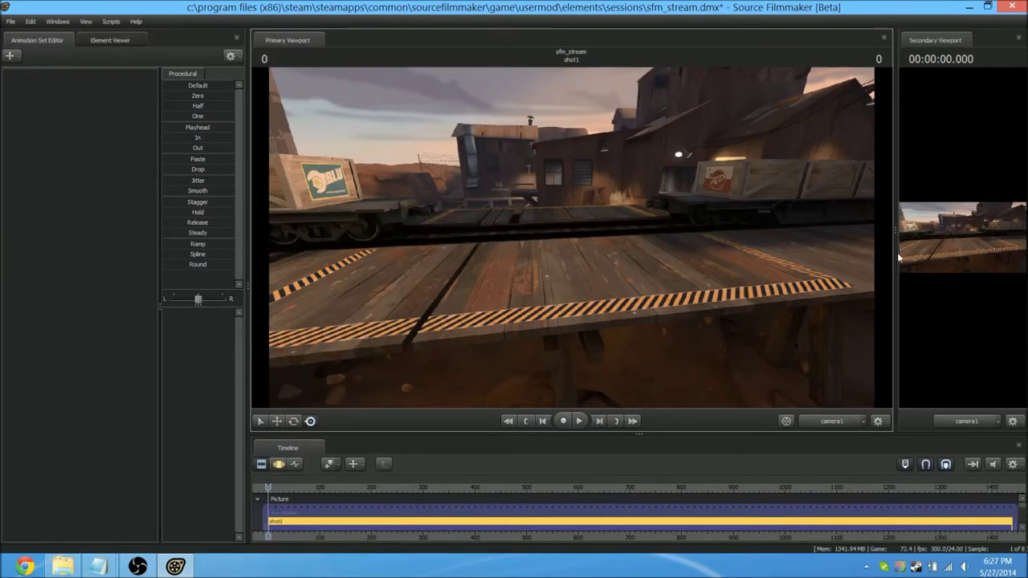
Widen the secondary viewport to about the size of the primary one and switch it to the Work Camera
drag(893, 253, 723, 253)
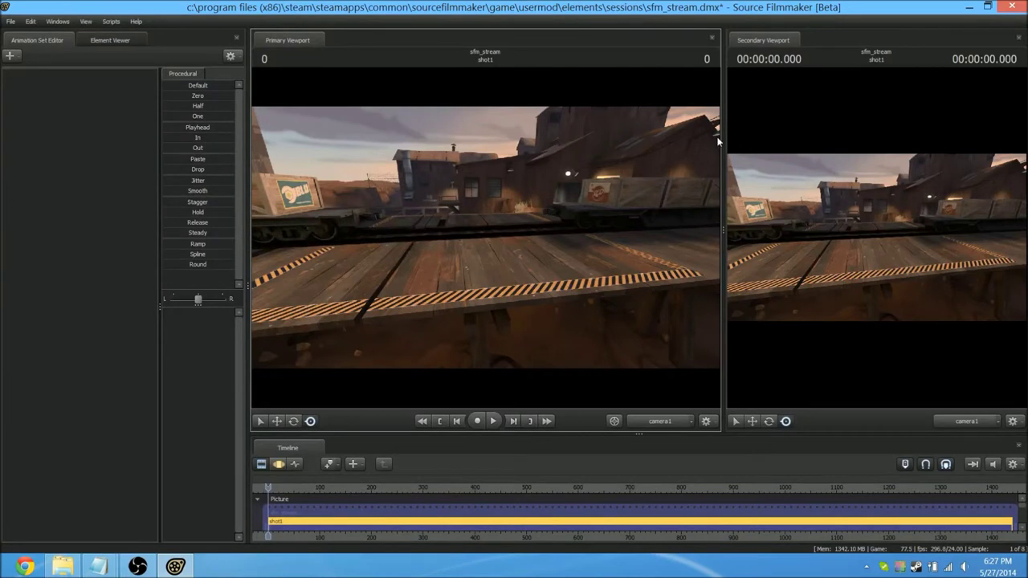
drag(724, 147, 628, 155)
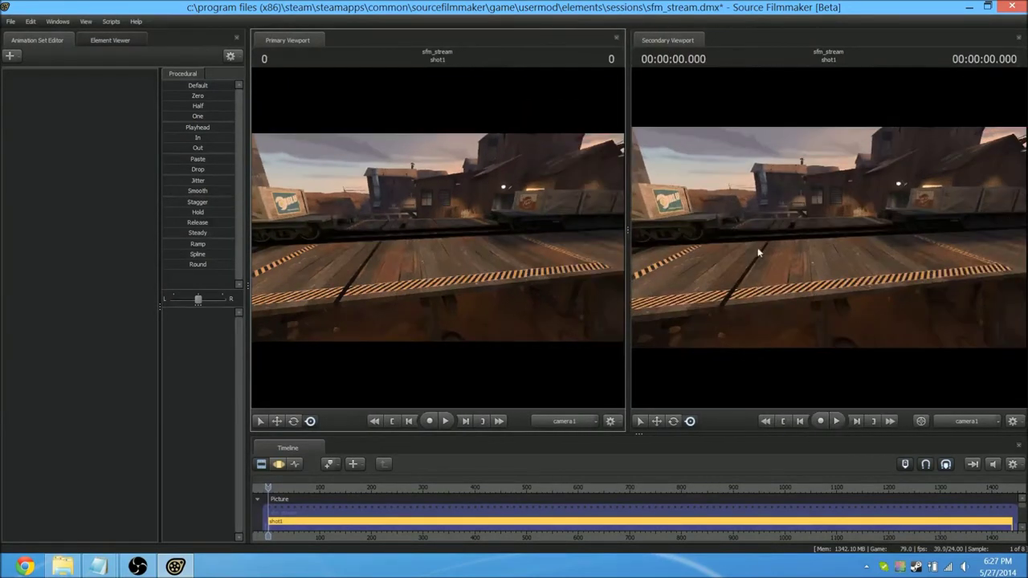
click(972, 422)
click(970, 422)
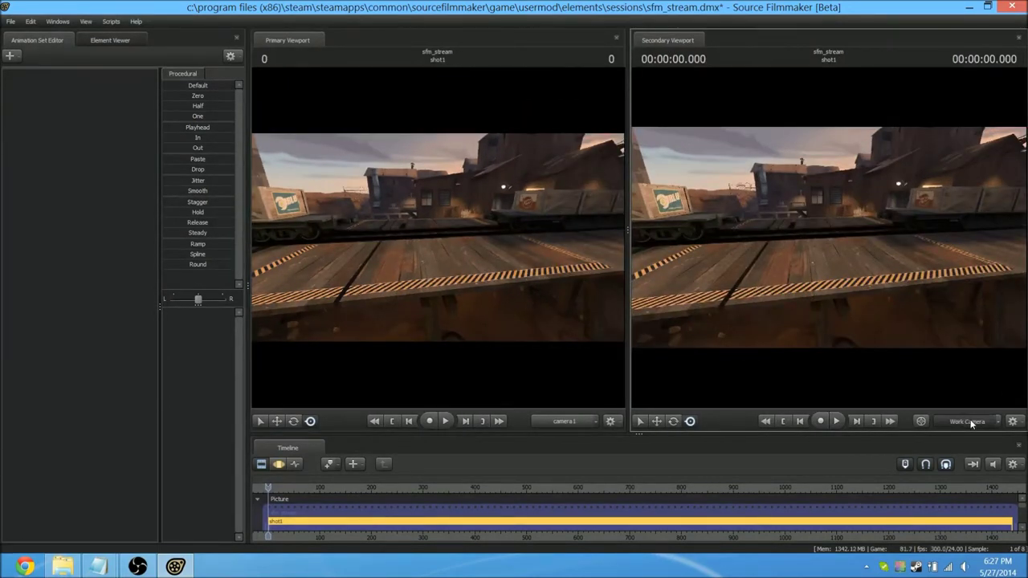
click(971, 423)
click(972, 423)
click(971, 423)
click(971, 424)
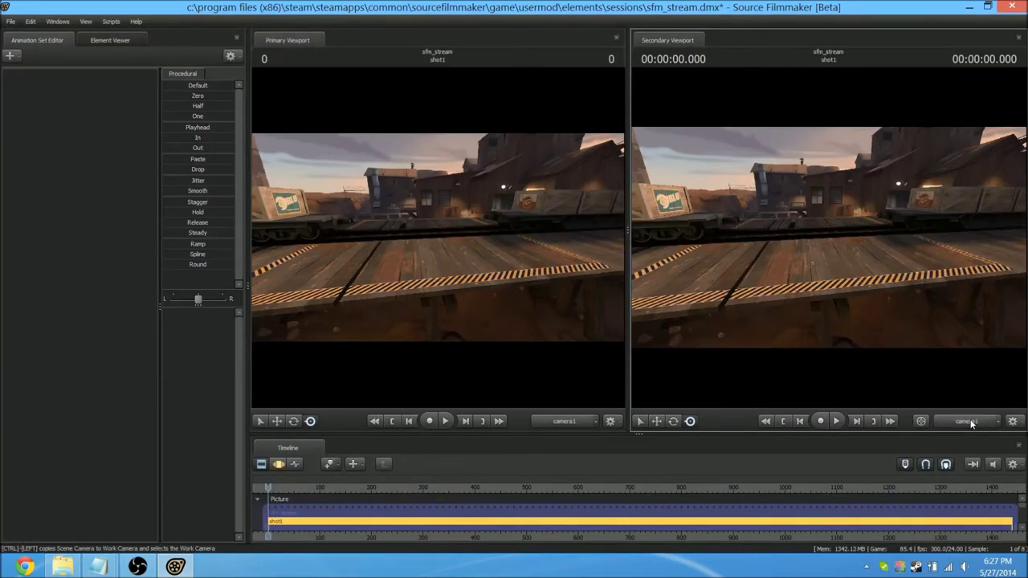
drag(832, 244, 906, 313)
click(968, 424)
Re-aim camera1 over the striped platform in the primary viewport and move the work camera separately in the secondary viewport
drag(920, 193, 755, 200)
drag(510, 229, 515, 232)
drag(440, 237, 438, 237)
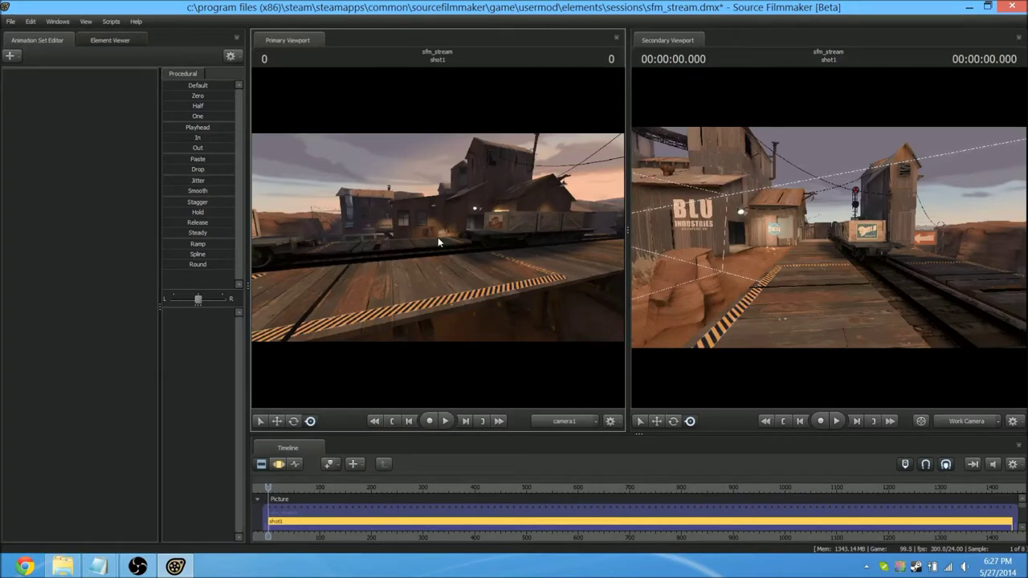
drag(438, 237, 430, 238)
drag(806, 253, 895, 246)
key(d)
key(w)
key(d)
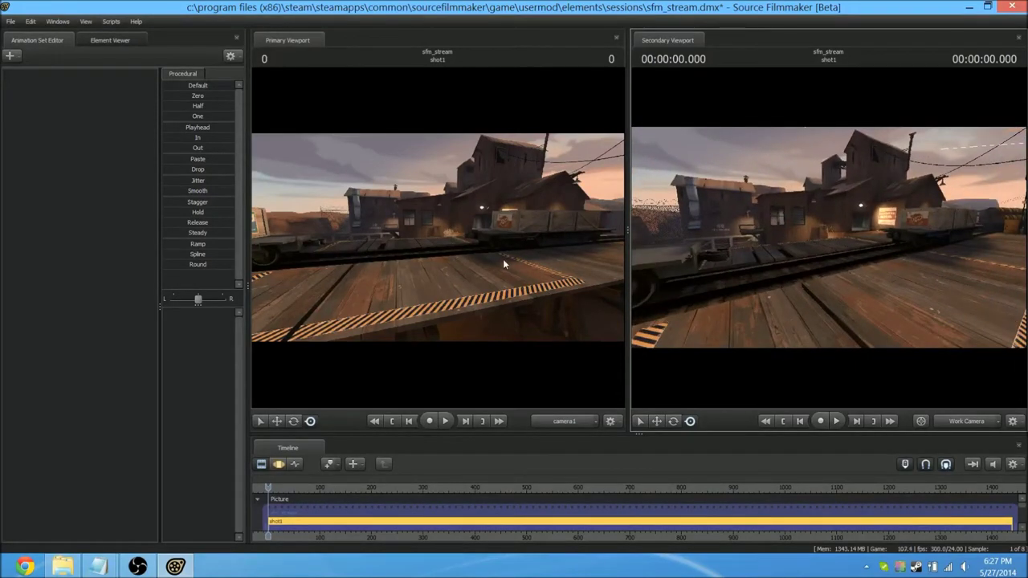
Make the secondary viewport the larger one and turn its work camera until camera1's frustum is in view
drag(662, 220, 748, 229)
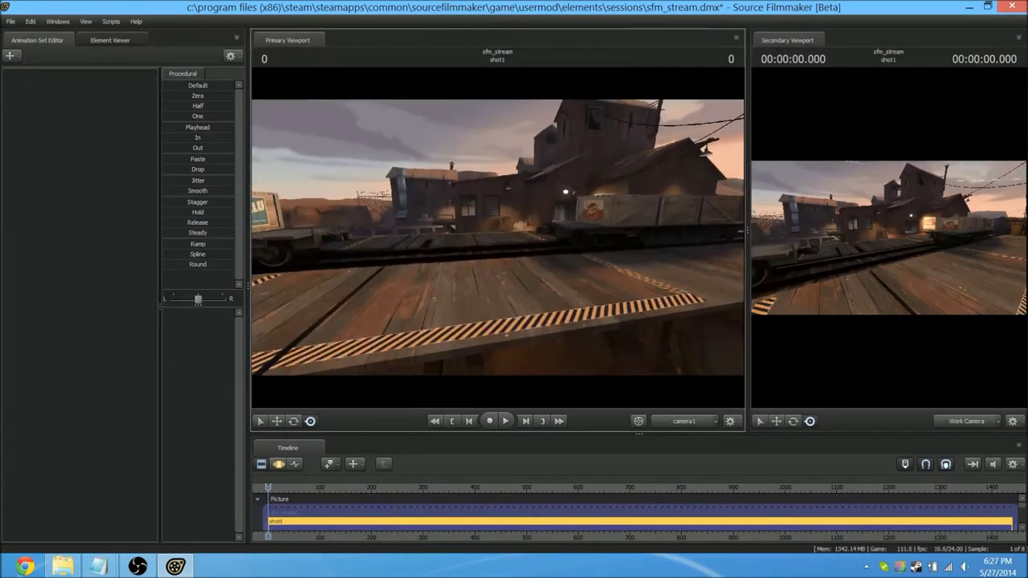
drag(748, 222, 544, 215)
mouse_move(683, 229)
mouse_down()
mouse_move(787, 238)
mouse_move(663, 231)
mouse_up()
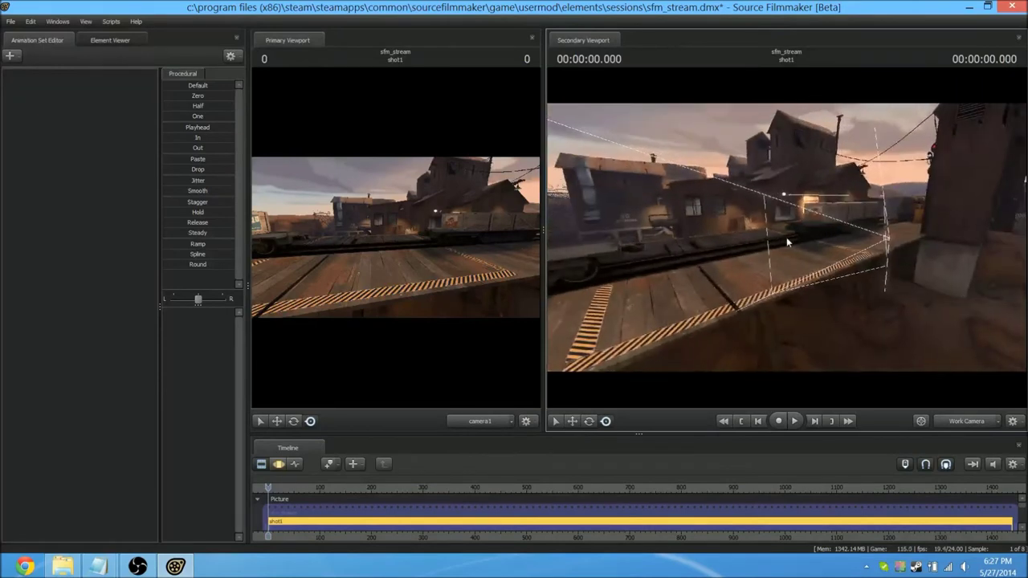
Filter the models by hwm\demo and add player\hwm\demo.mdl to the scene as an animation set
right_click(37, 112)
click(71, 135)
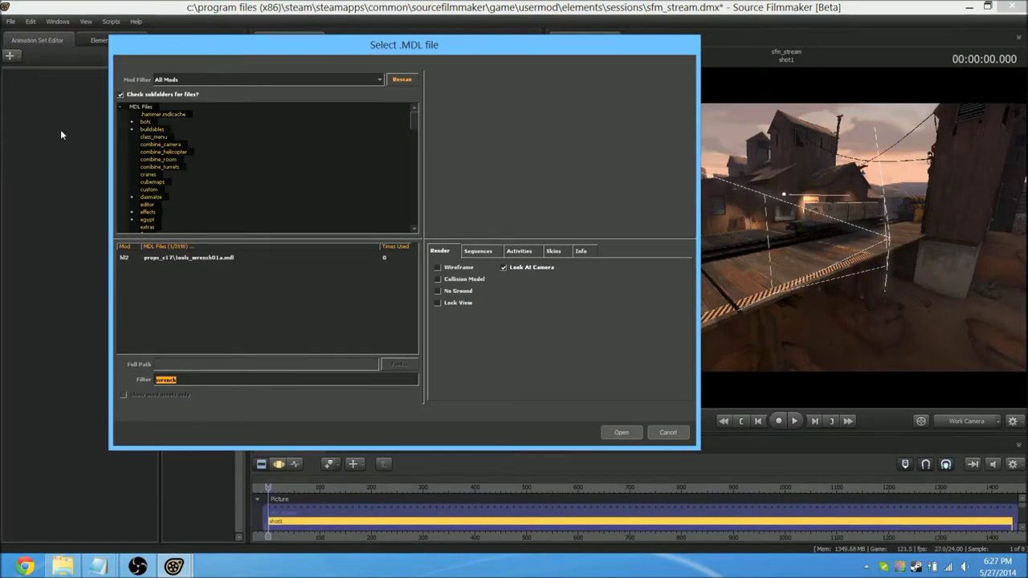
text(b)
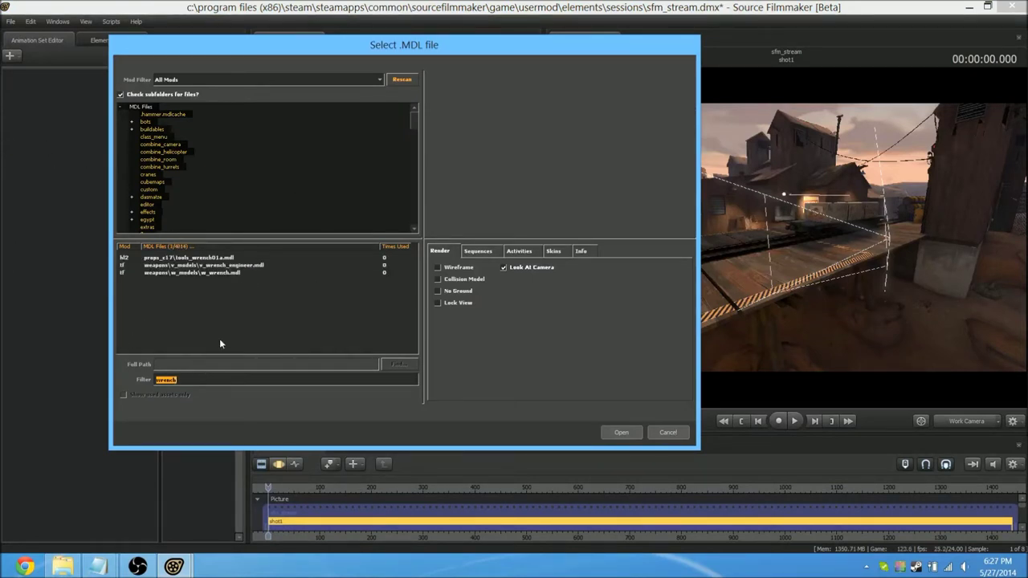
text(wm\demo)
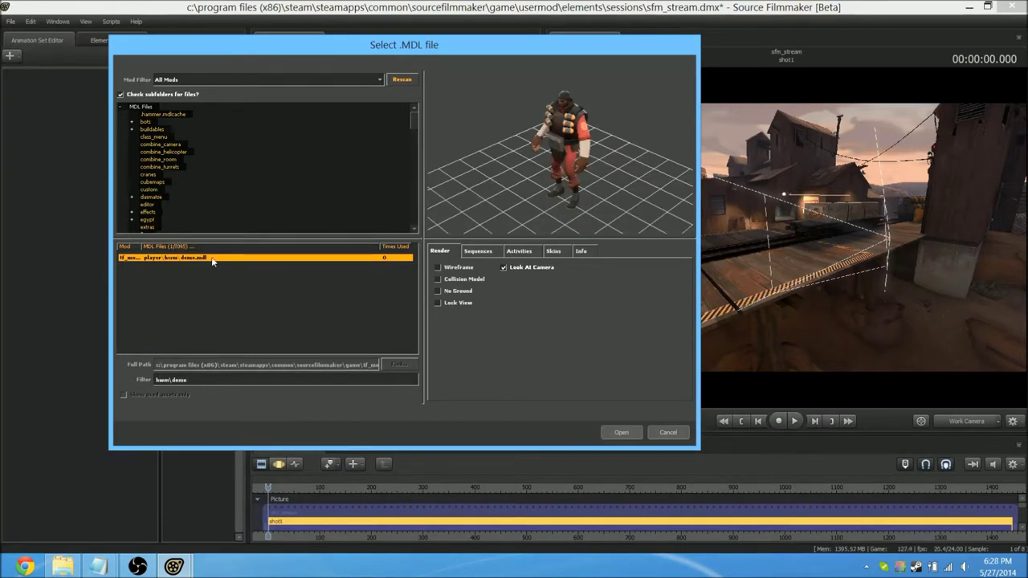
click(622, 433)
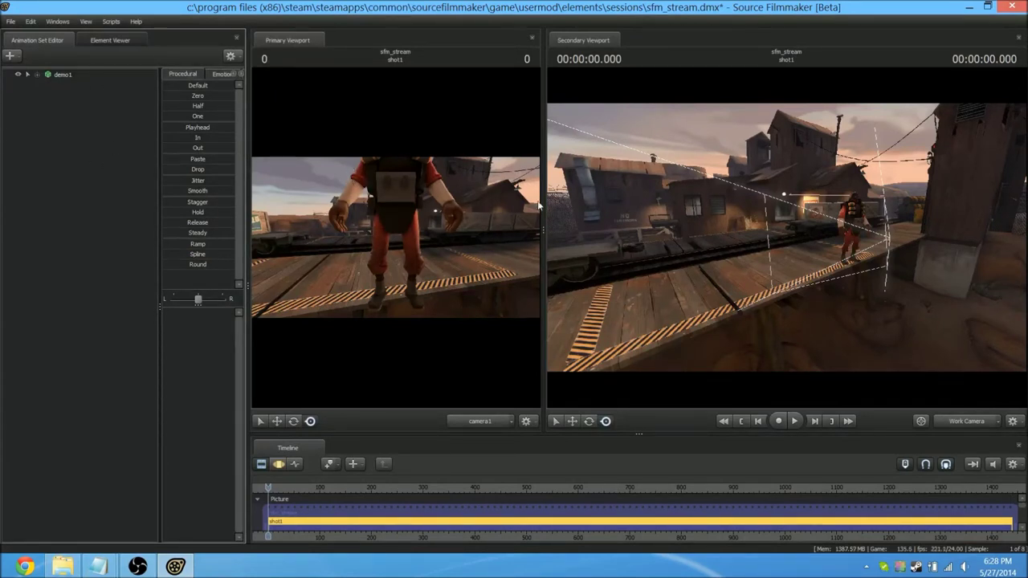
Bring the work camera around to the Demoman's front and switch the timeline to the Motion Editor
drag(696, 180, 673, 179)
key(w)
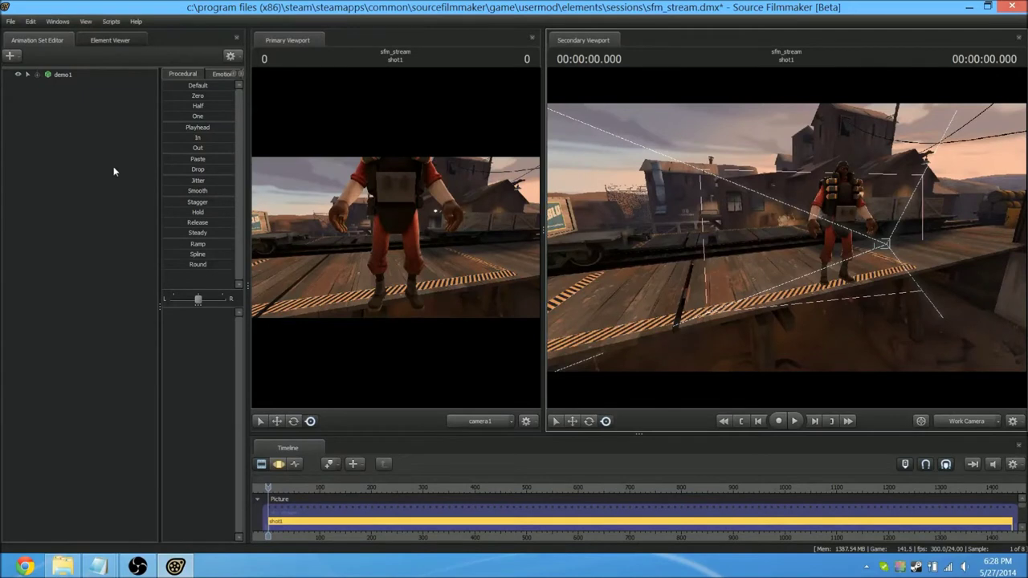
click(279, 466)
click(299, 466)
click(278, 467)
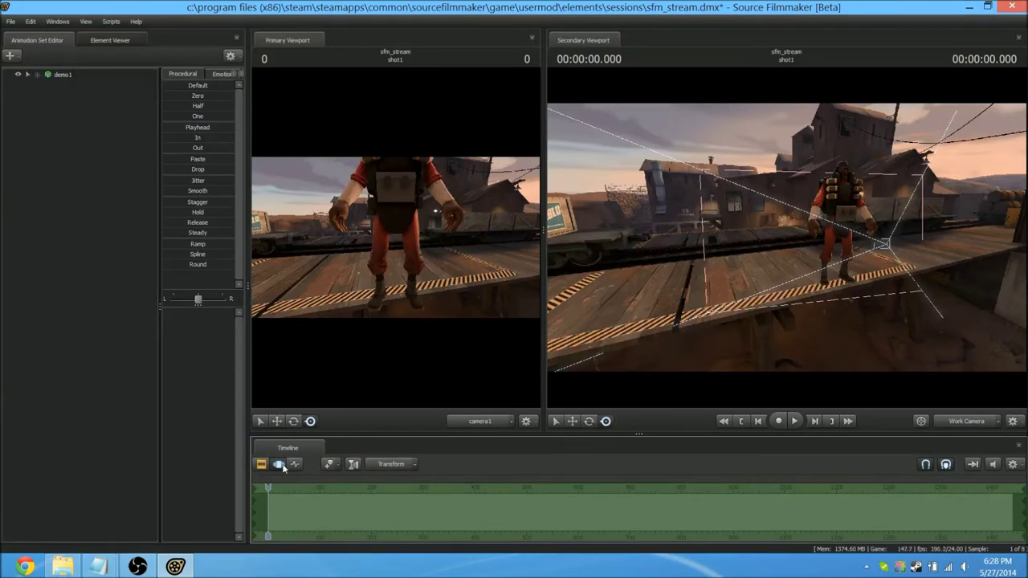
Cycle the primary viewport's manipulator through the Move, Rotate and Screen tools
click(310, 423)
click(294, 422)
click(280, 422)
click(310, 421)
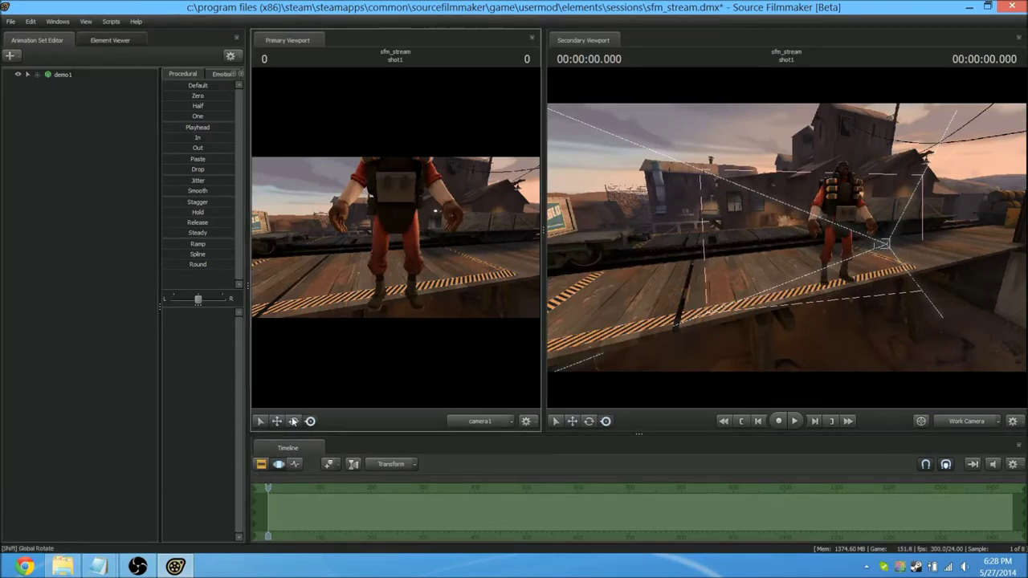
click(287, 425)
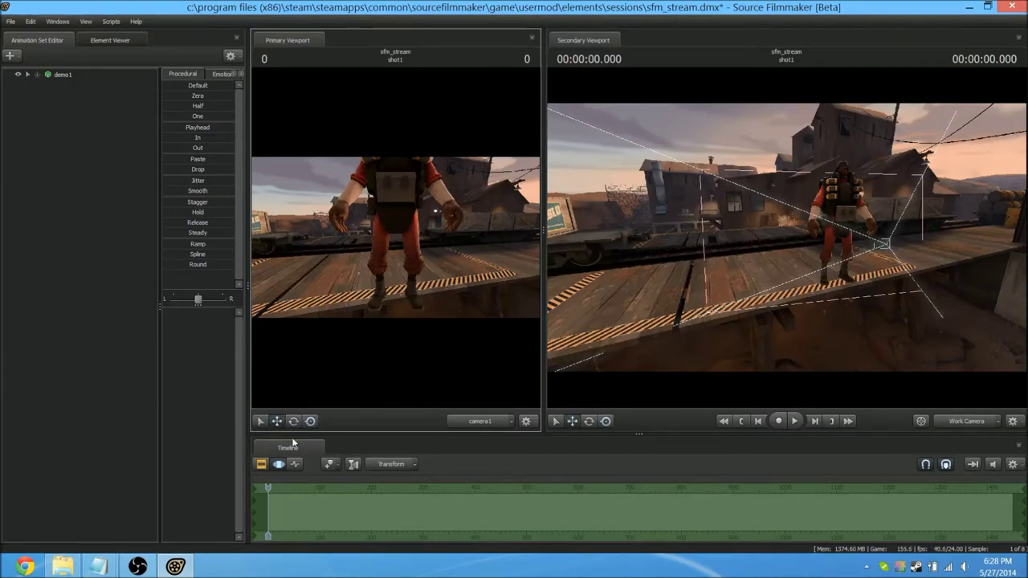
click(296, 422)
click(309, 423)
click(274, 422)
click(292, 422)
click(278, 422)
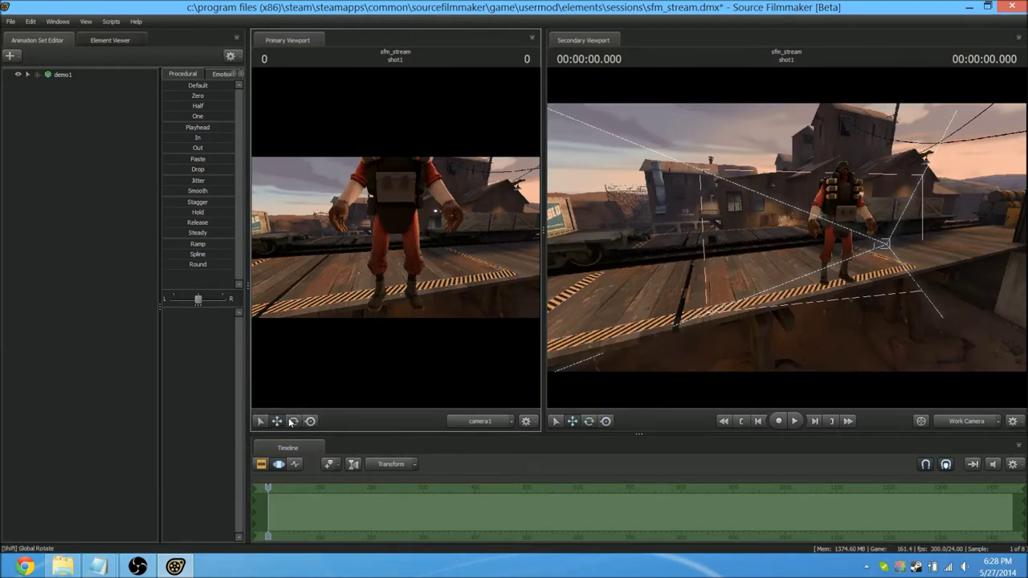
key(e)
key(w)
key(e)
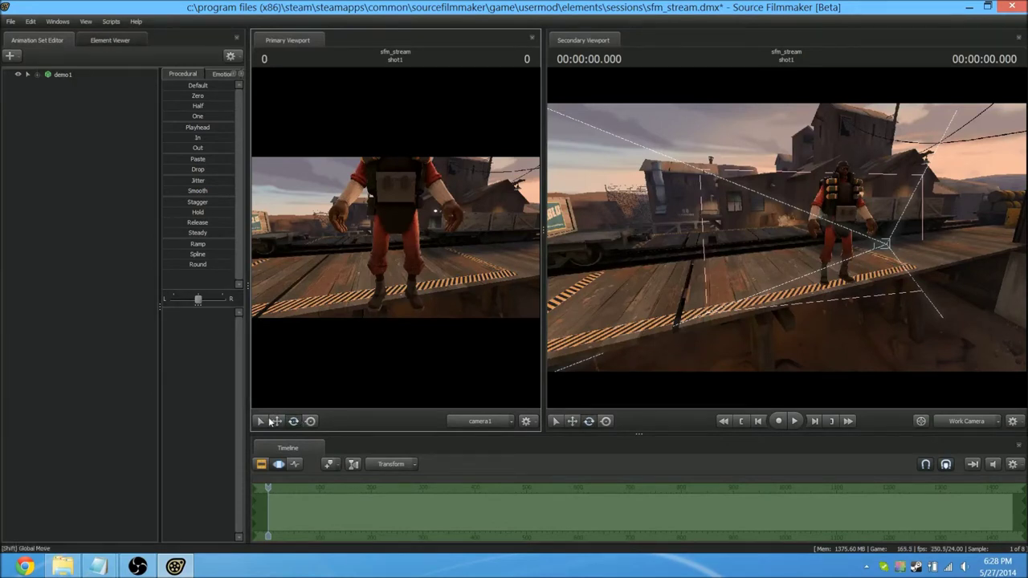
click(310, 424)
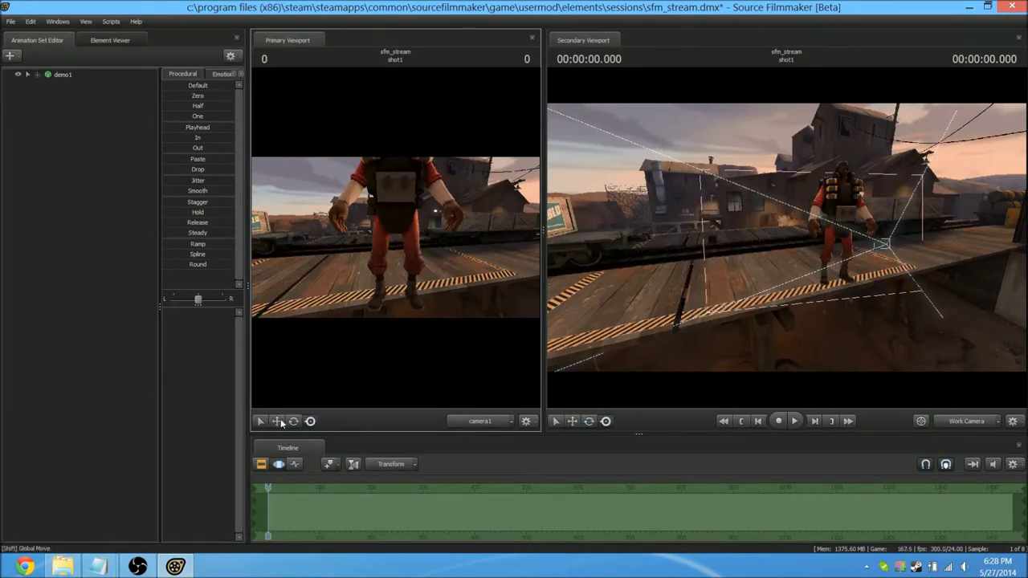
Select the demo1 animation set and move the whole model slightly up in camera1's view with the Move manipulator
click(64, 74)
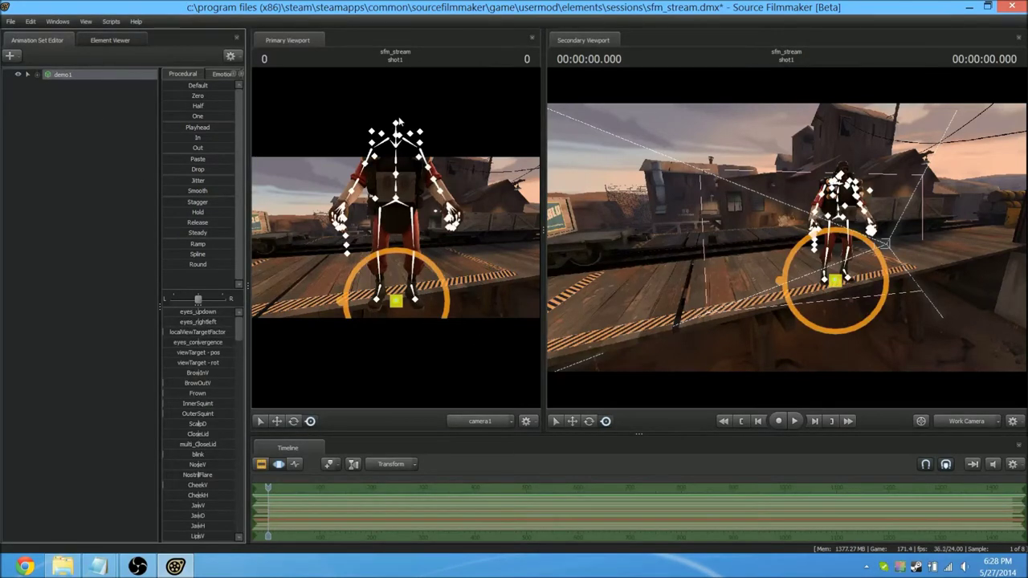
click(278, 422)
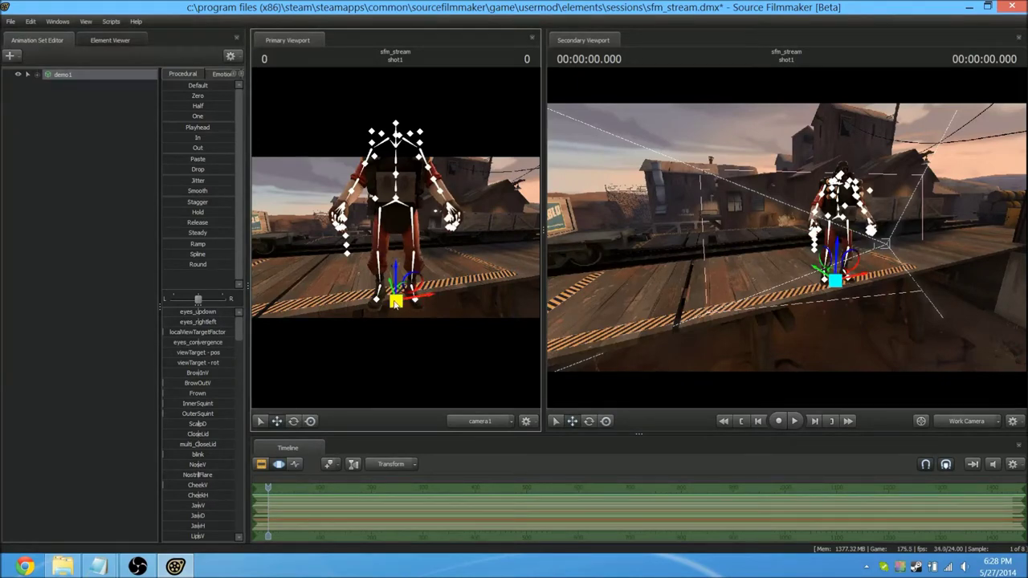
mouse_move(395, 302)
mouse_down()
mouse_move(413, 292)
mouse_move(386, 285)
mouse_move(404, 279)
mouse_move(352, 256)
mouse_move(500, 253)
mouse_move(270, 308)
mouse_move(394, 236)
mouse_move(340, 271)
mouse_move(383, 271)
mouse_move(400, 290)
mouse_up()
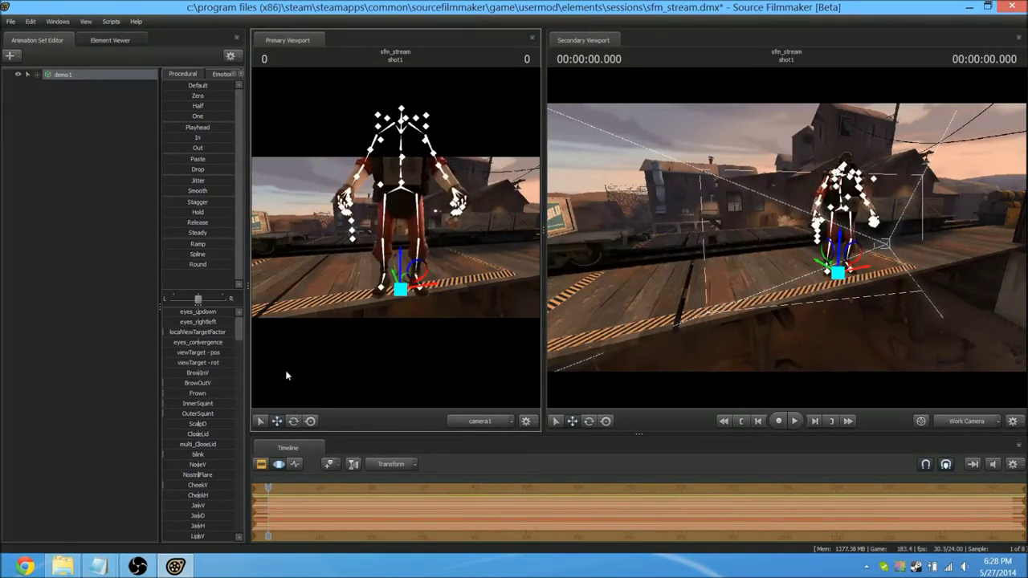
Shift the Demoman sideways with the Screen manipulator, and push him farther from camera1 with the Move manipulator
click(295, 421)
click(318, 420)
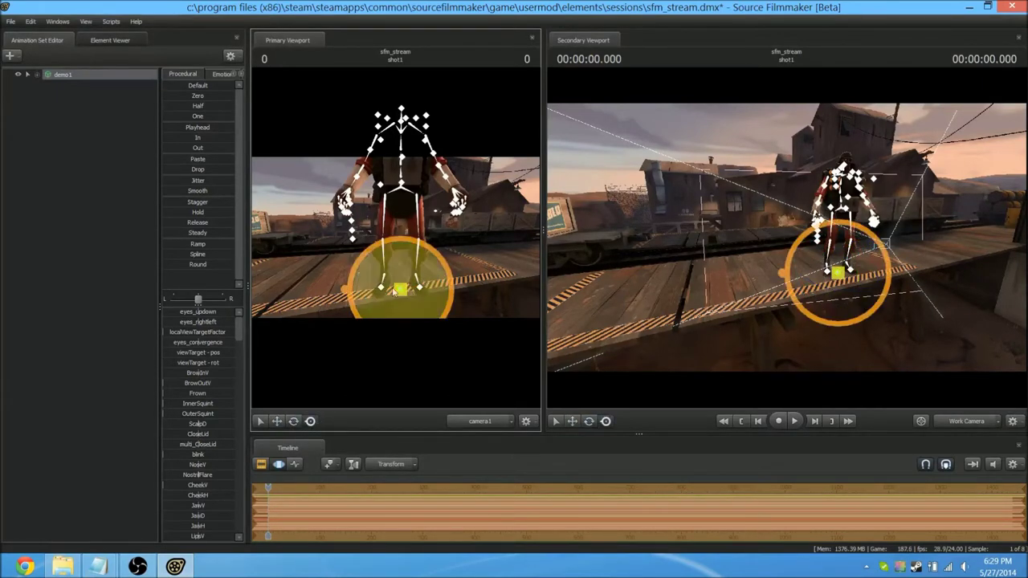
mouse_move(396, 293)
mouse_down()
mouse_move(365, 286)
mouse_move(379, 312)
mouse_move(405, 288)
mouse_move(376, 290)
mouse_up()
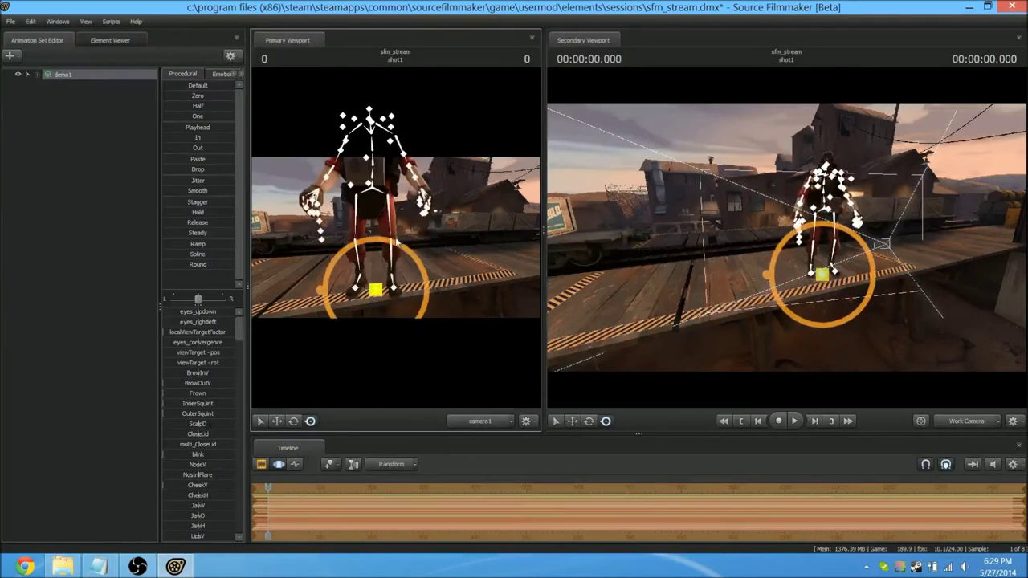
click(278, 422)
drag(377, 293, 402, 286)
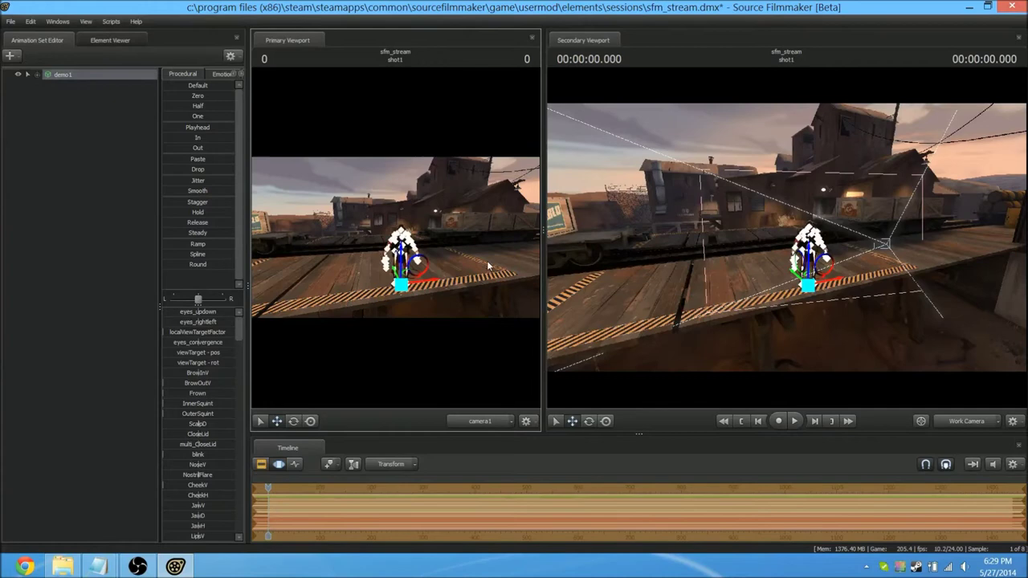
Reframe camera1 on the Demoman and widen the primary viewport slightly
key(w)
drag(495, 293, 496, 304)
key(s)
drag(393, 279, 397, 275)
drag(545, 267, 569, 267)
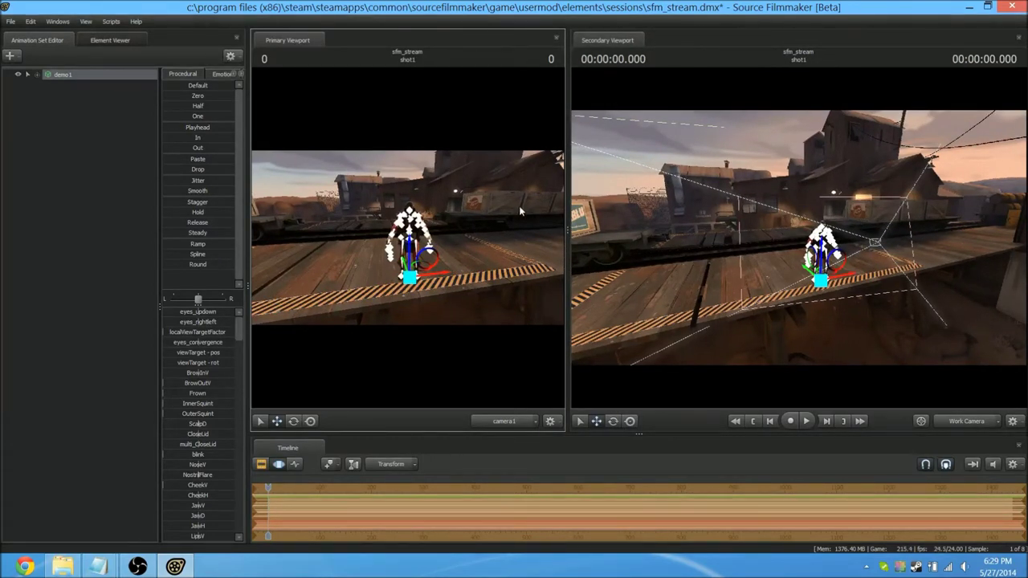
Open the sequence import for the demo1 animation set
right_click(36, 107)
click(62, 96)
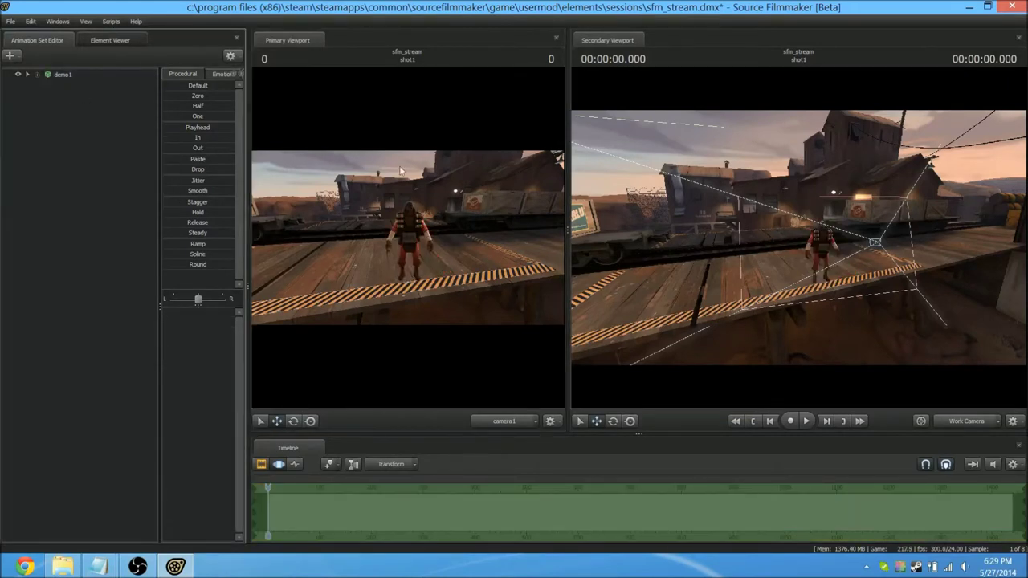
click(732, 209)
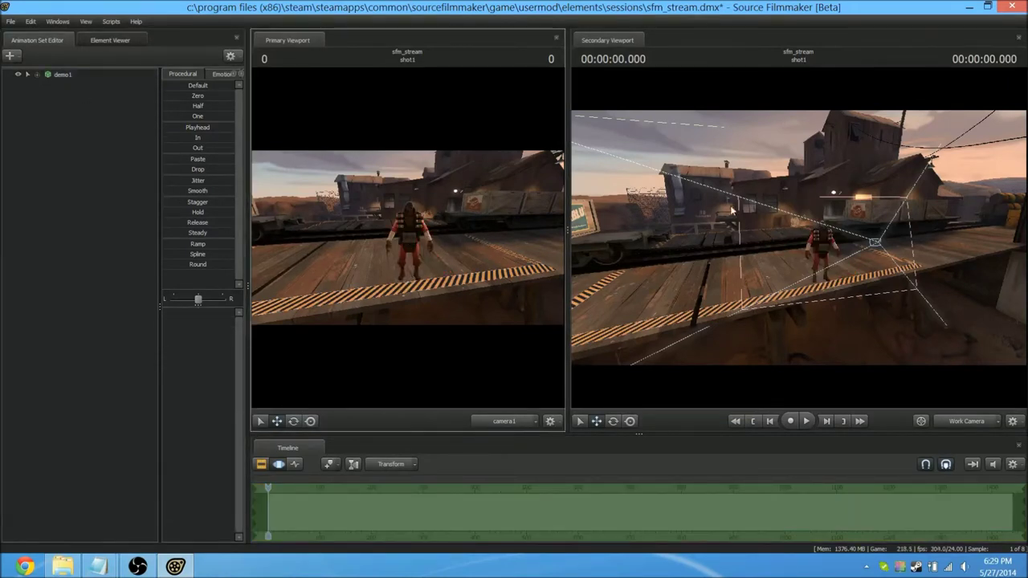
right_click(69, 77)
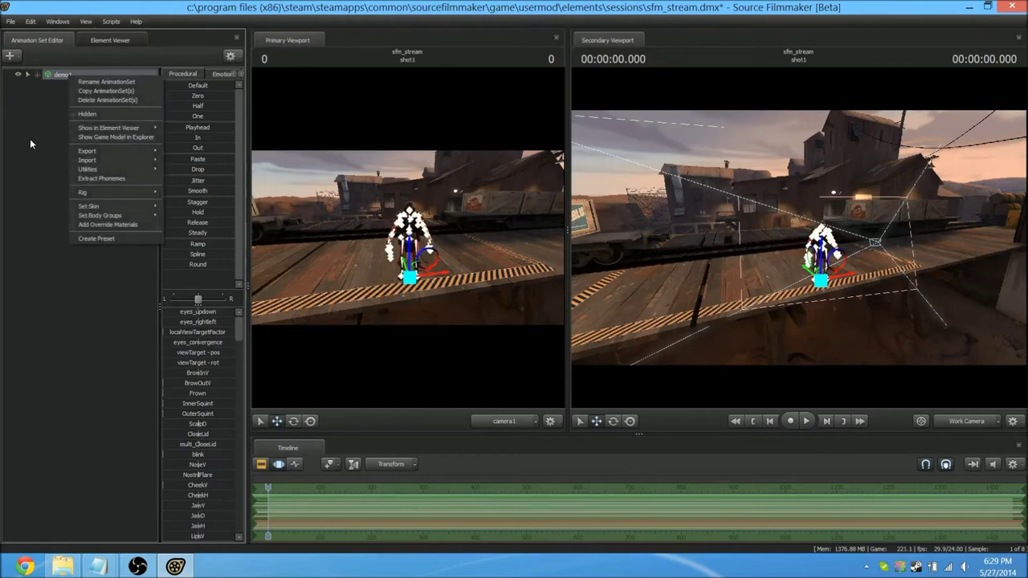
click(32, 144)
right_click(69, 74)
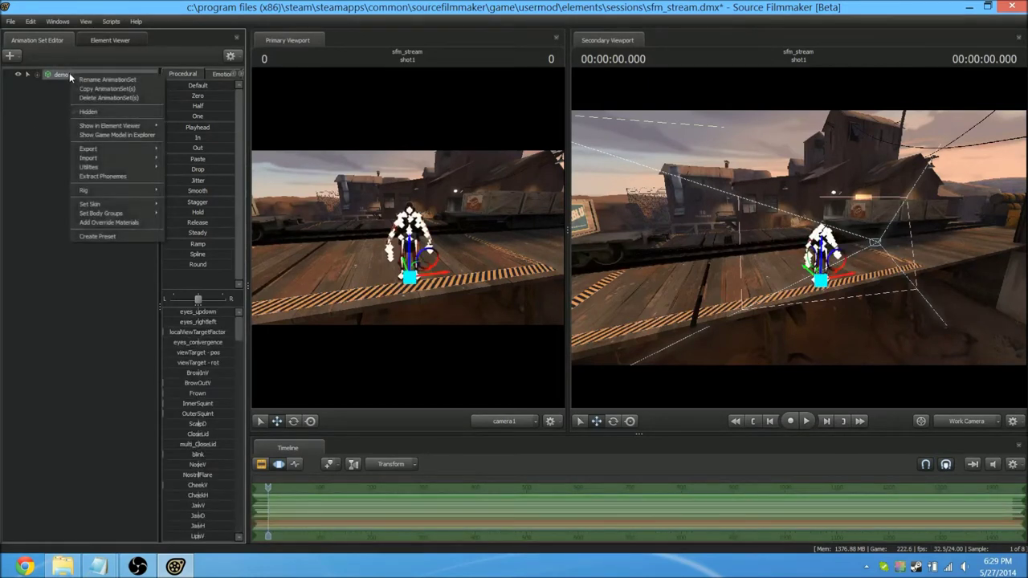
mouse_move(136, 156)
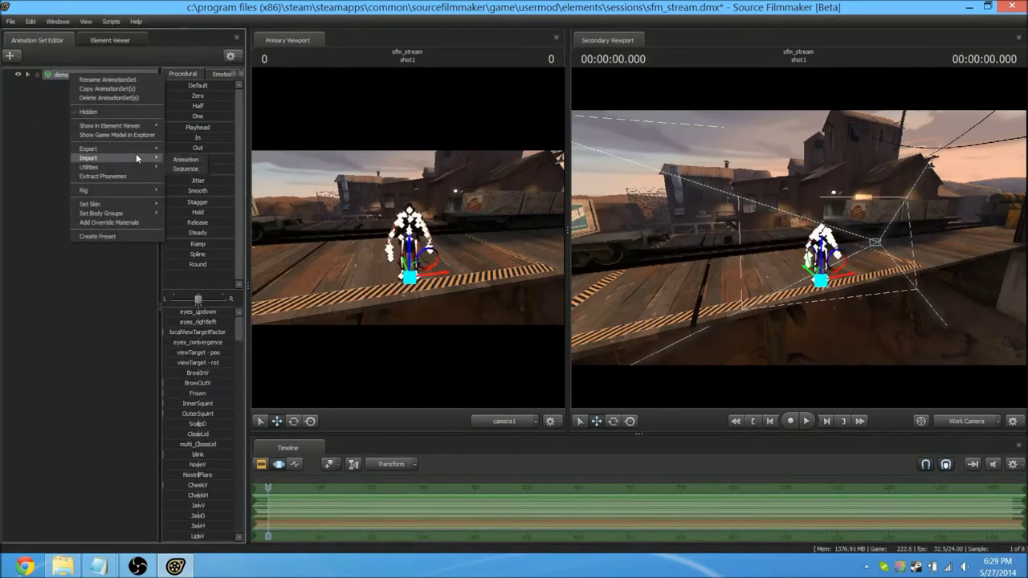
click(187, 170)
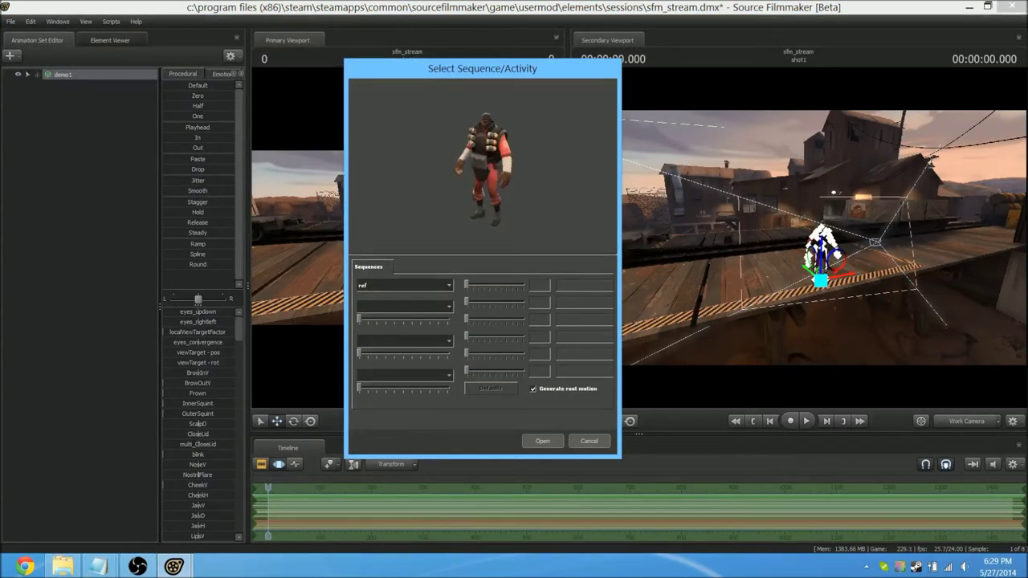
Preview the a_PRIMARY_reload sequence on the Demoman
click(400, 290)
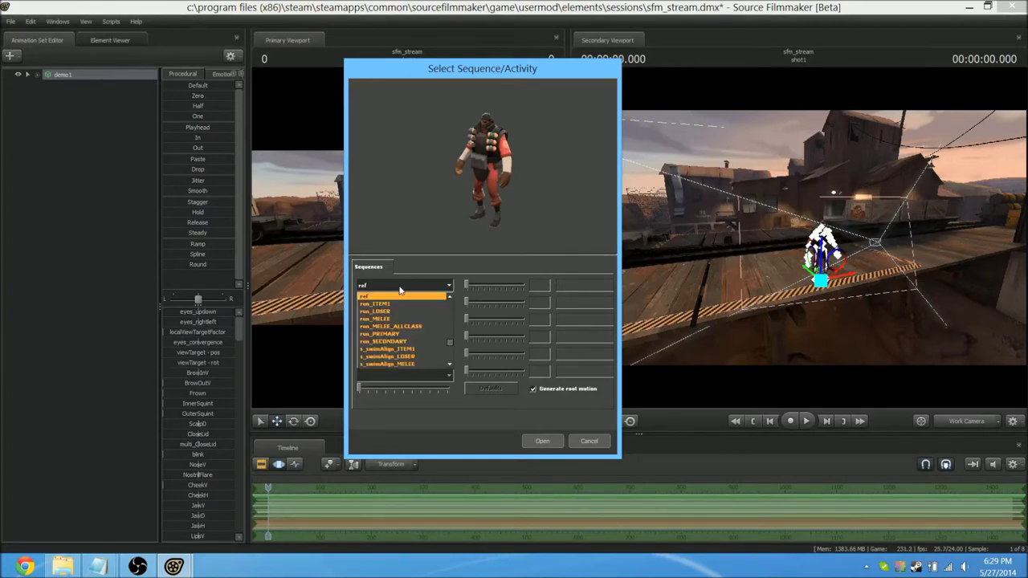
drag(453, 343, 454, 309)
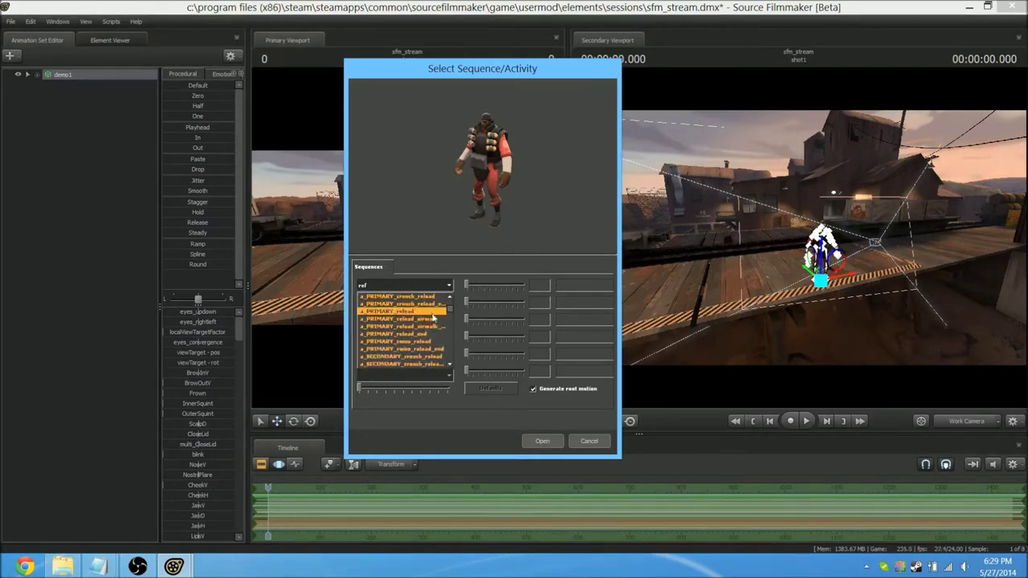
click(422, 311)
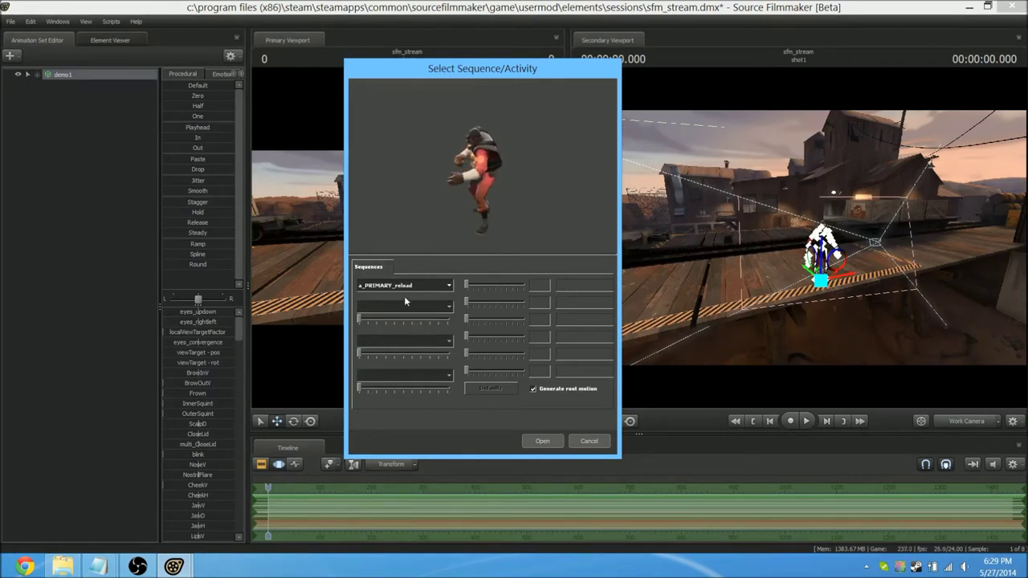
Preview the Demoman's taunt sequences one after another, from taunt01 through taunt11_howl
click(449, 307)
drag(451, 318, 457, 355)
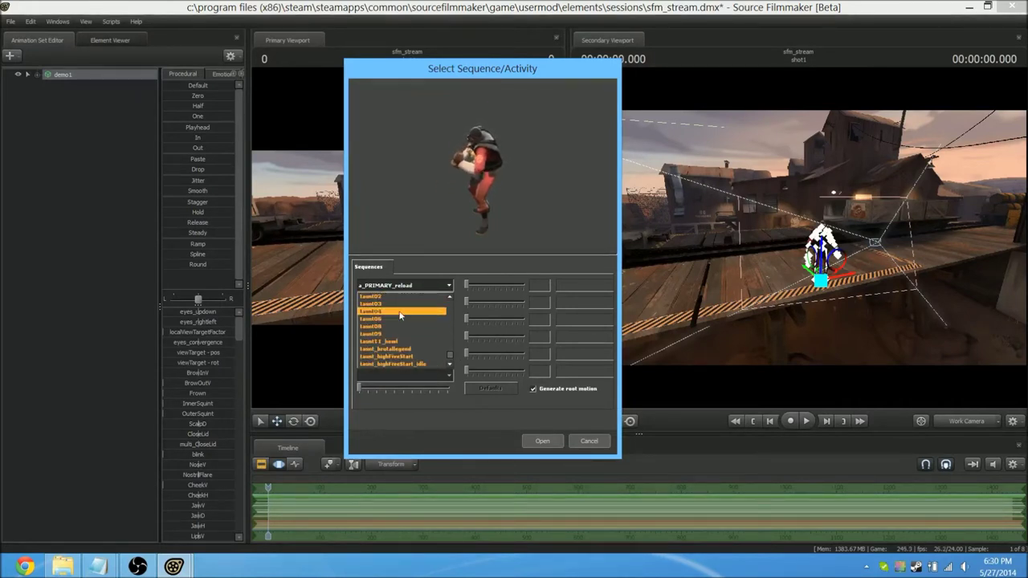
click(451, 297)
click(451, 298)
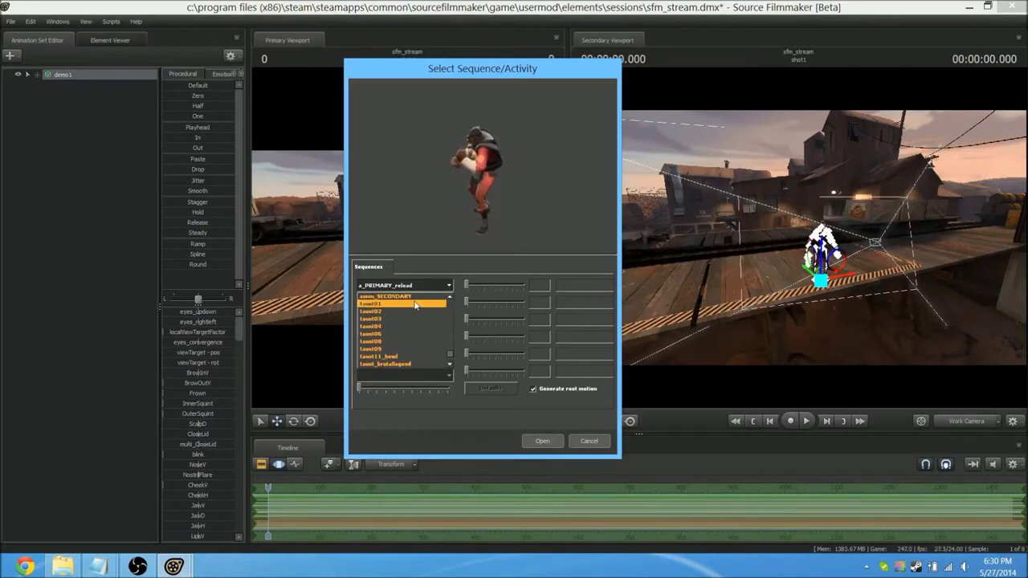
click(415, 305)
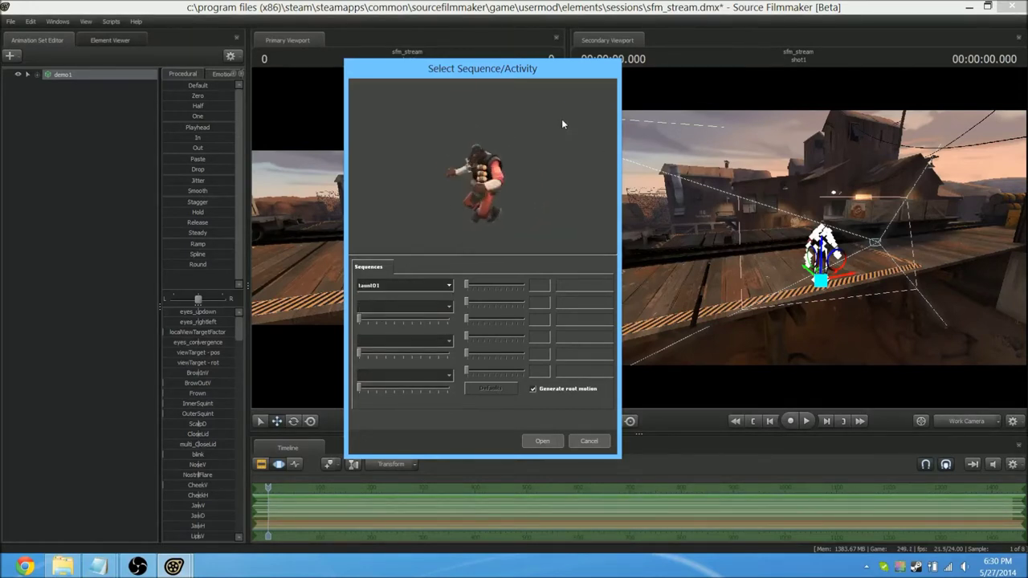
key(Down)
key(Down)
key(Down)
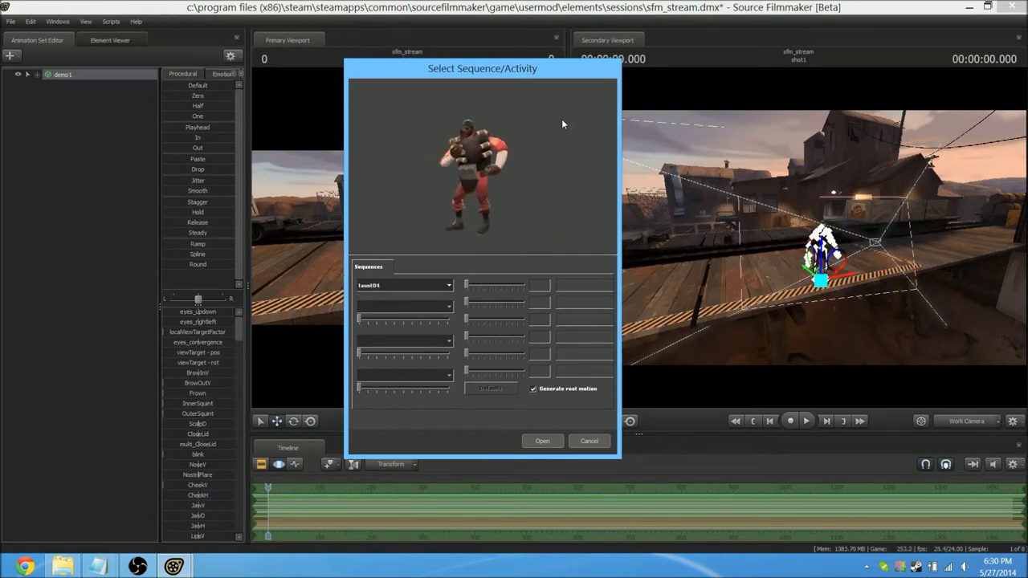
key(Down)
key(Down)
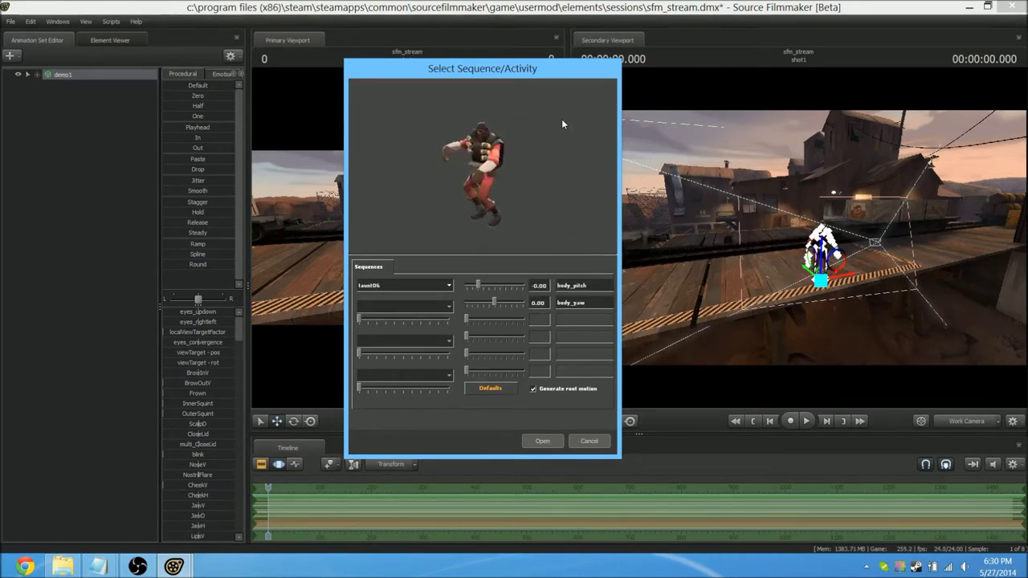
key(Down)
key(Down)
key(Down)
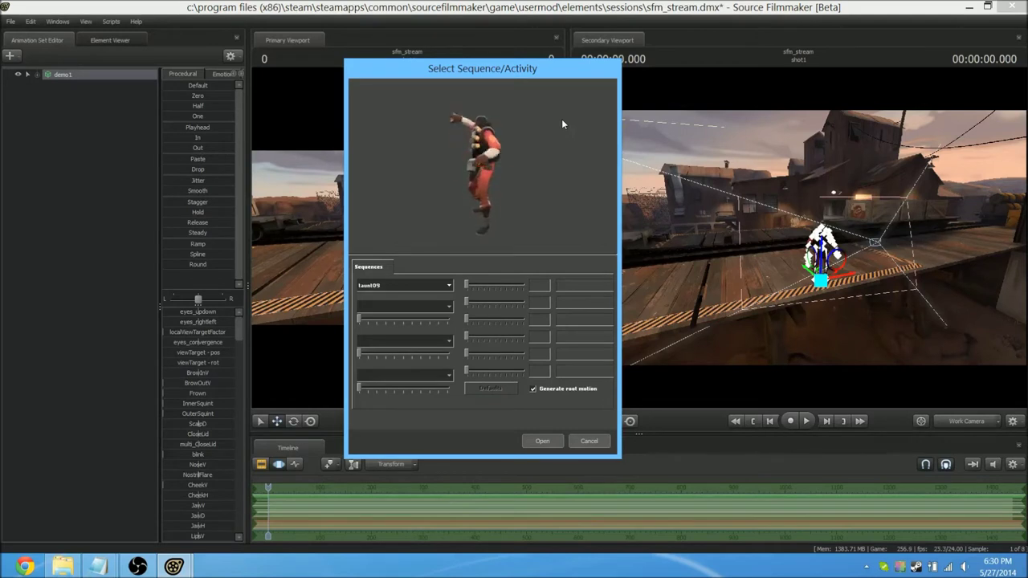
key(Down)
key(Down)
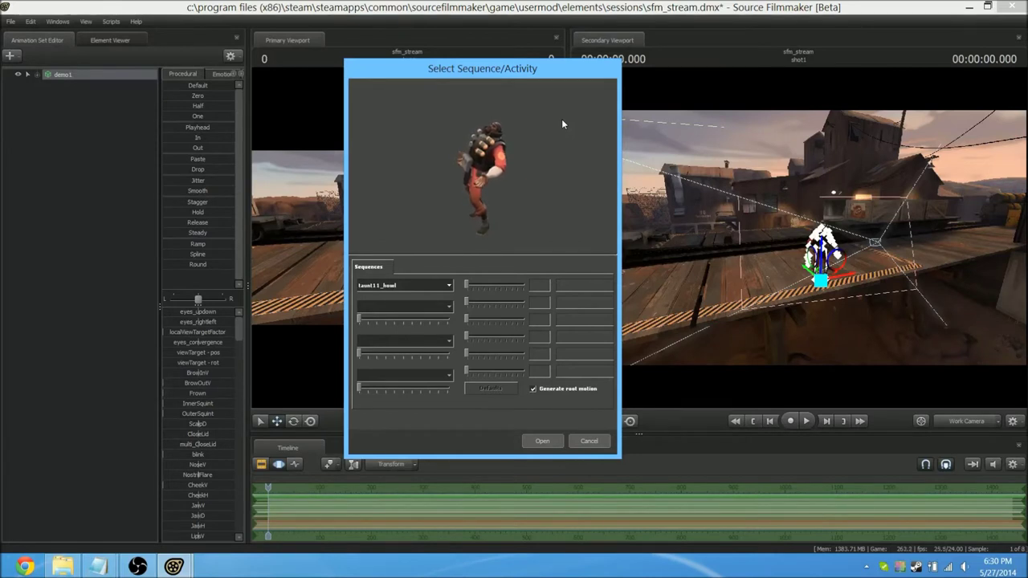
Choose the taunt02 sequence and import it onto the Demoman
key(Down)
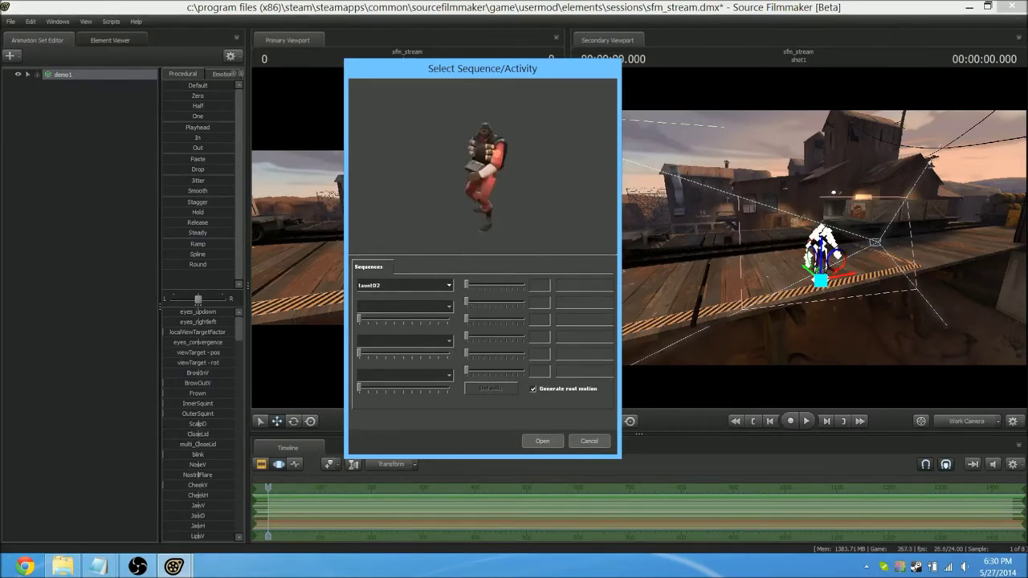
click(542, 441)
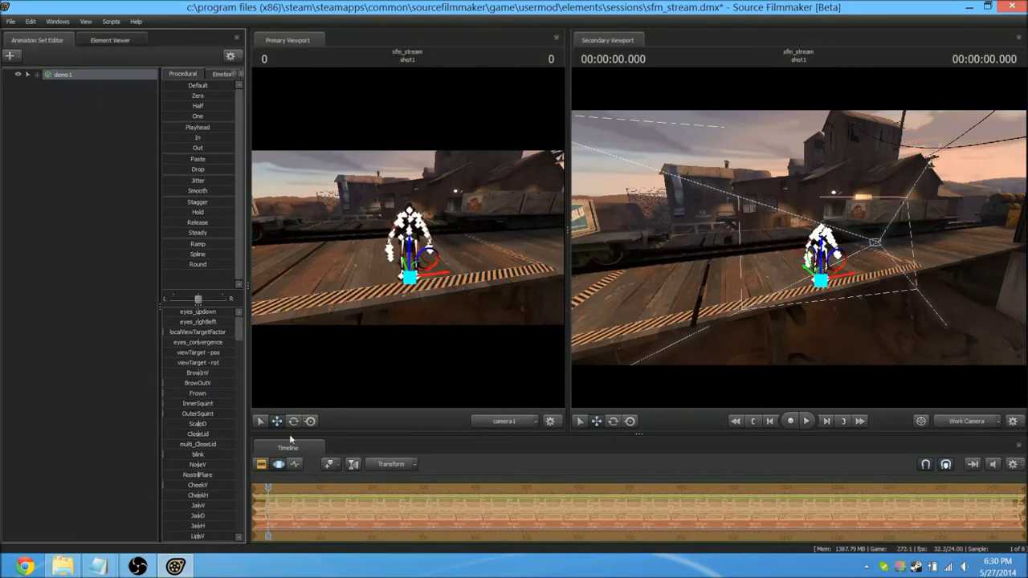
Bring camera1 closer to the Demoman at a lower angle so his whole body fills more of the frame
mouse_move(270, 490)
mouse_down()
mouse_move(434, 486)
mouse_move(355, 487)
mouse_move(738, 509)
mouse_move(260, 484)
mouse_move(269, 485)
mouse_up()
drag(524, 268, 528, 259)
key(w)
key(w)
key(s)
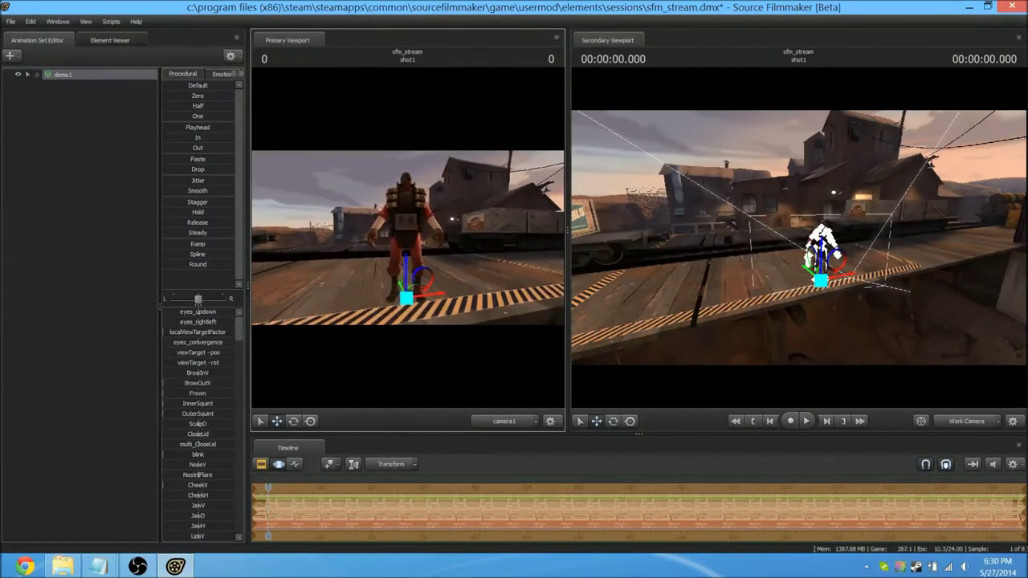
drag(408, 238, 409, 239)
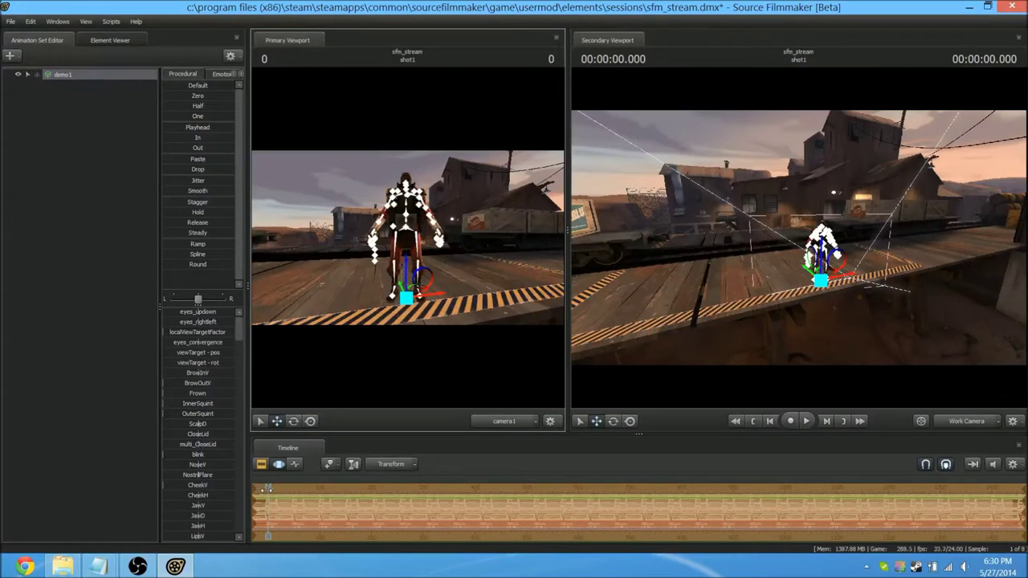
Scrub the playhead to frame 24 and enlarge the primary viewport to take up most of the width
drag(267, 490, 269, 491)
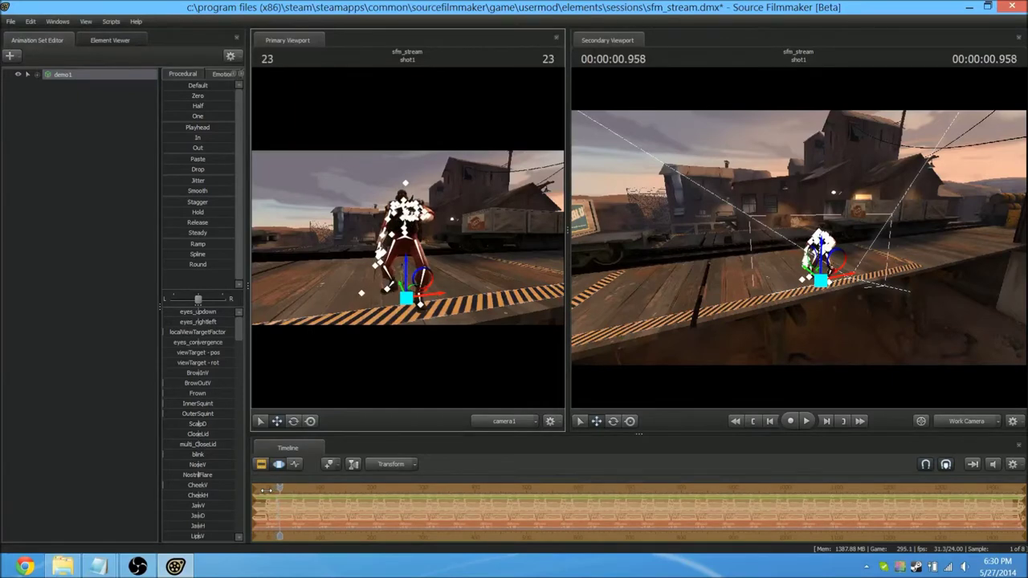
drag(567, 283, 854, 271)
drag(281, 488, 281, 488)
Step the playhead back and forth through the taunt, settle on the thumb-up pose at frame 28 and clear the selection
key(Left)
key(Left)
key(Left)
key(Left)
key(Left)
key(Left)
key(Left)
key(Left)
key(Left)
key(Left)
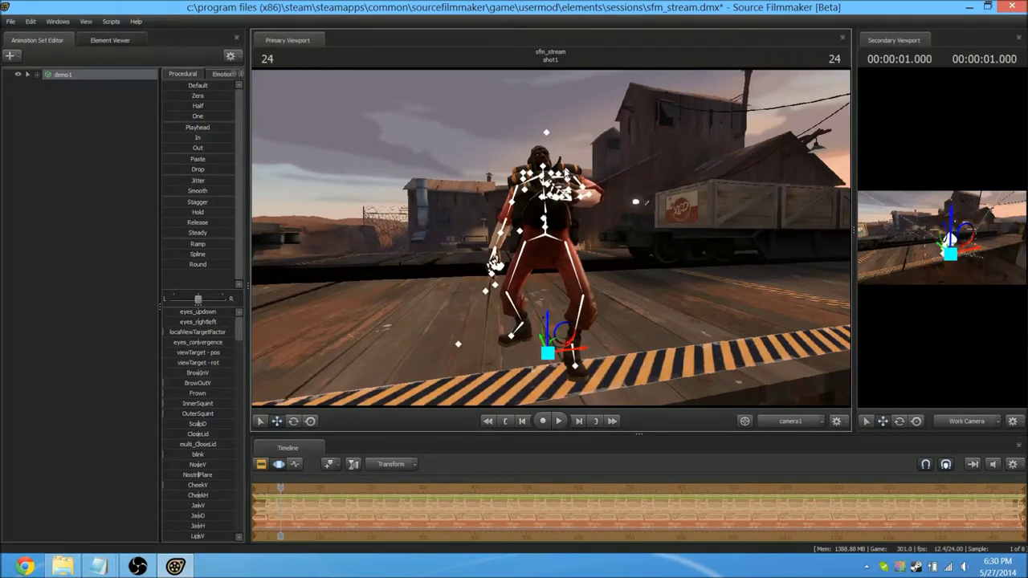
key(Left)
key(Left)
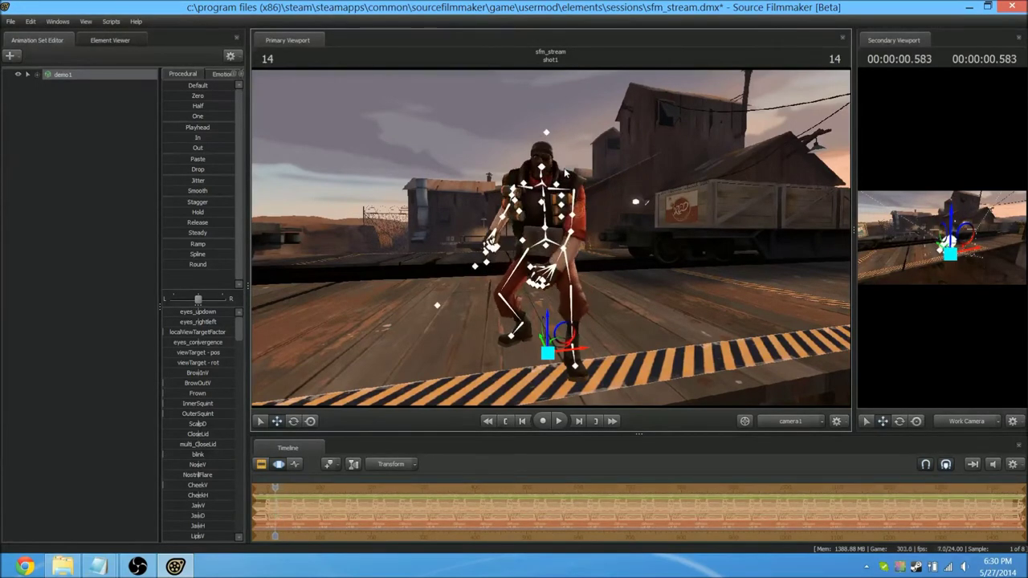
key(Right)
key(Right)
key(Right)
key(Right)
key(Right)
key(Right)
key(Right)
key(Right)
key(Right)
key(Right)
key(Right)
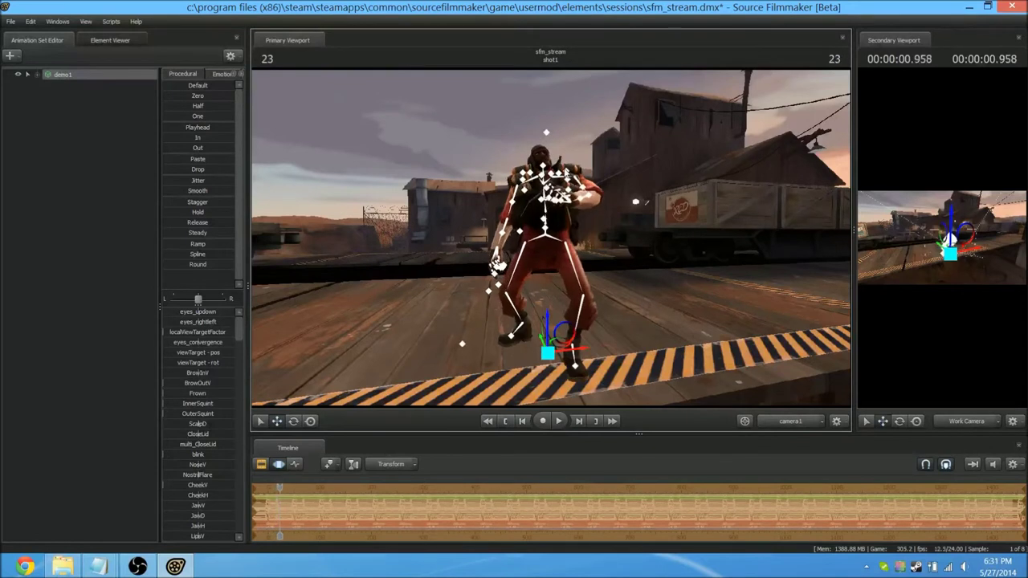
key(Right)
key(Right)
key(Right)
key(Left)
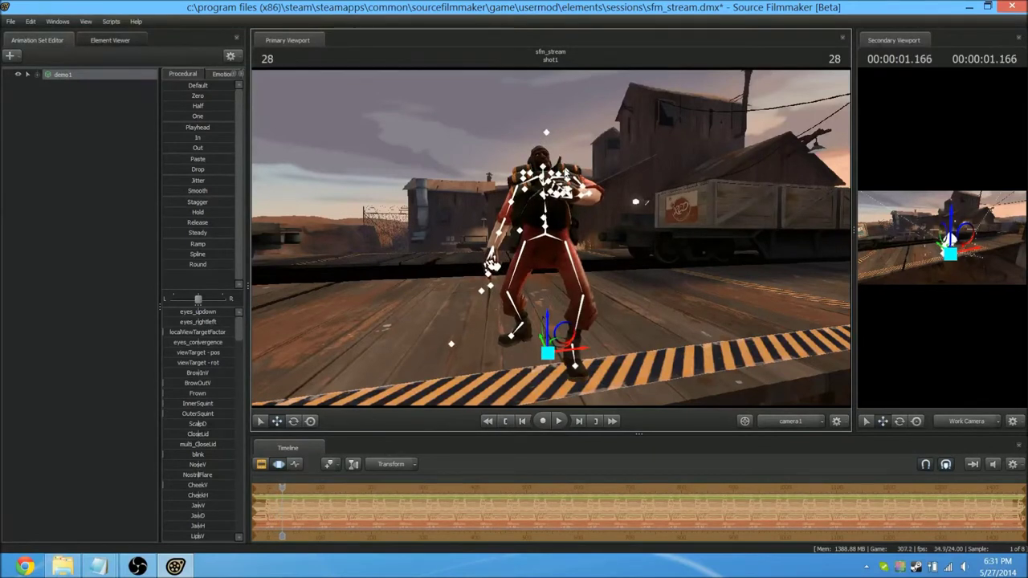
click(83, 159)
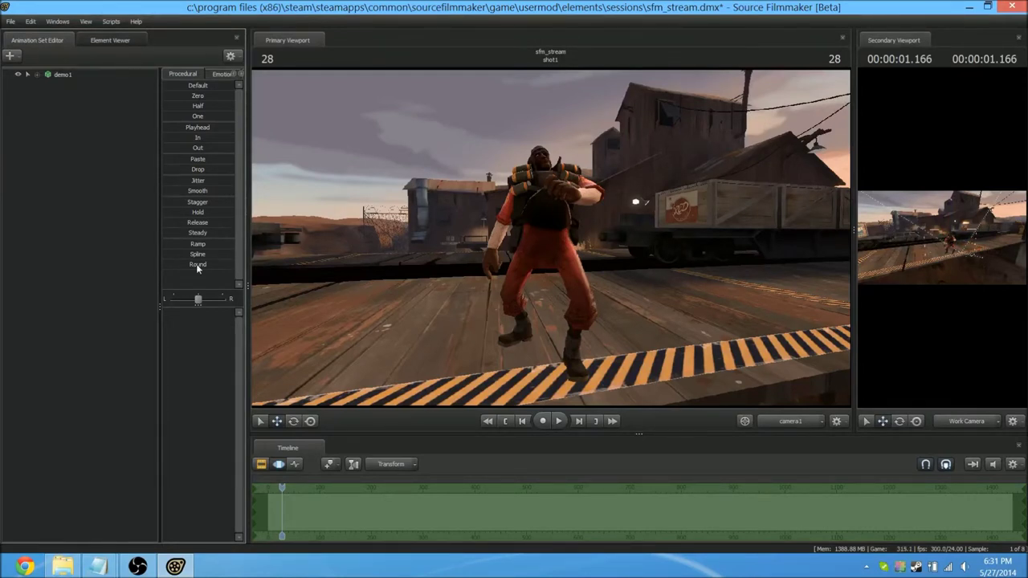
Select the demo1 animation set and turn the whole Demoman with the Rotate manipulator
click(64, 73)
key(e)
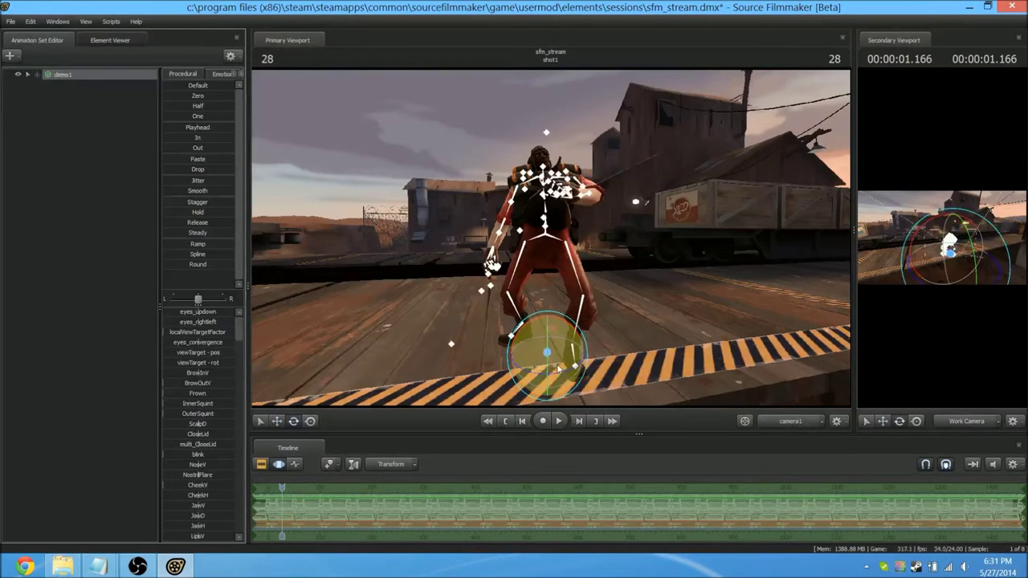
drag(559, 372, 581, 365)
Swing camera1 around to frame the Demoman diagonally across the platform's striped edge, with the Move manipulator active
drag(653, 329, 632, 339)
key(s)
key(w)
drag(571, 303, 484, 245)
key(e)
key(w)
key(d)
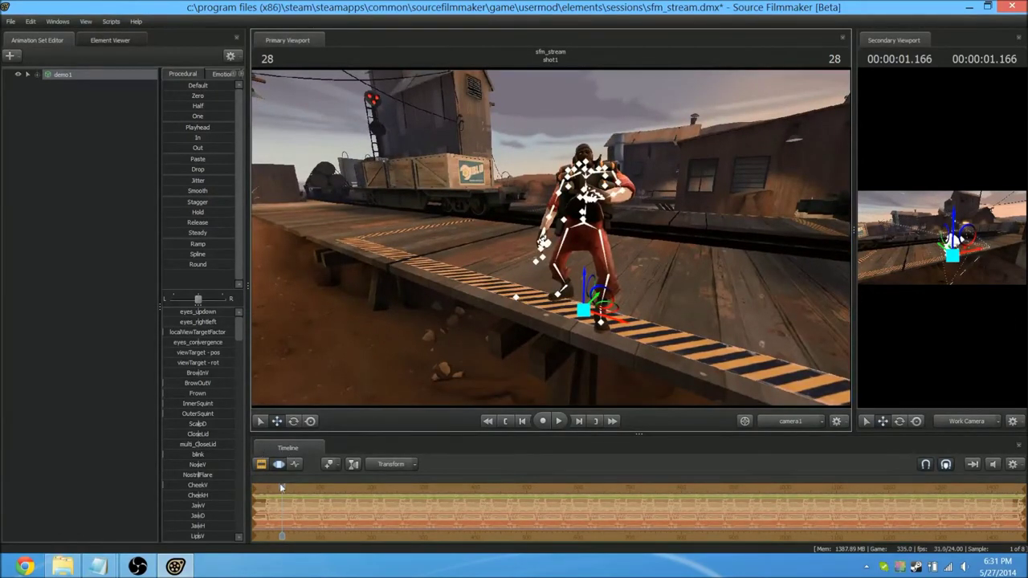
Apply the Playhead procedural preset to demo1 so the frame 28 pose holds across the whole timeline
click(80, 78)
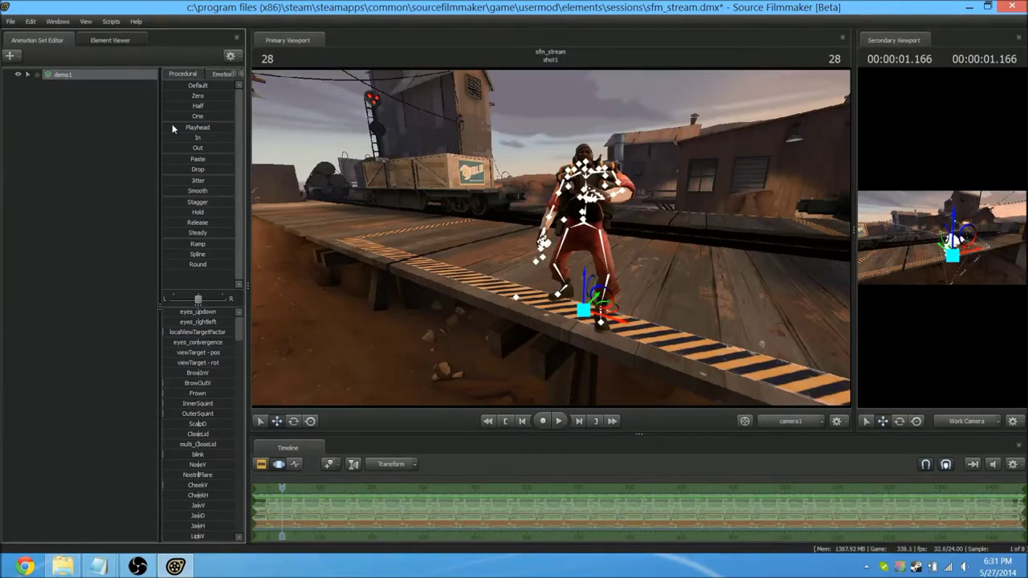
drag(164, 129, 167, 129)
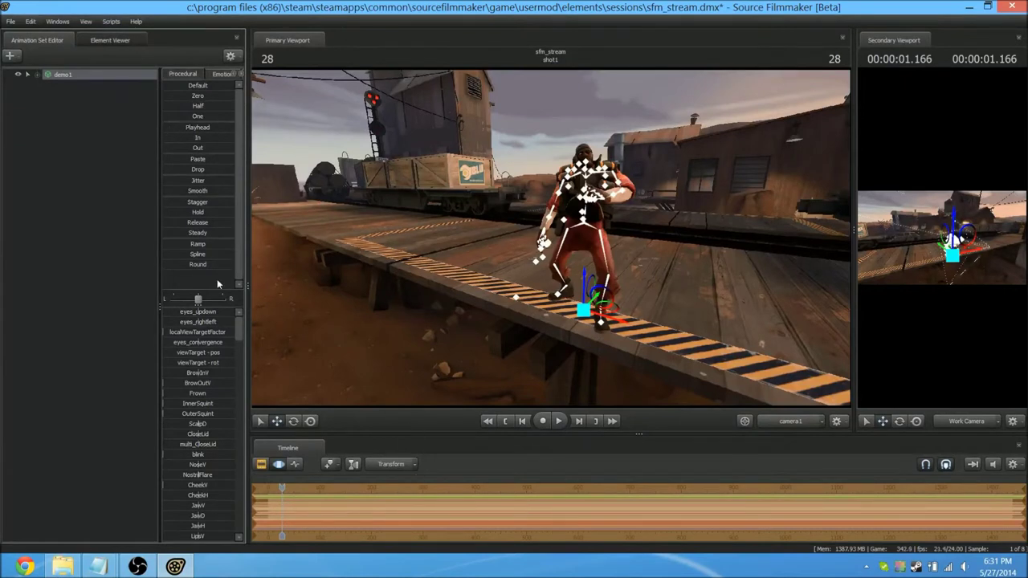
key(Escape)
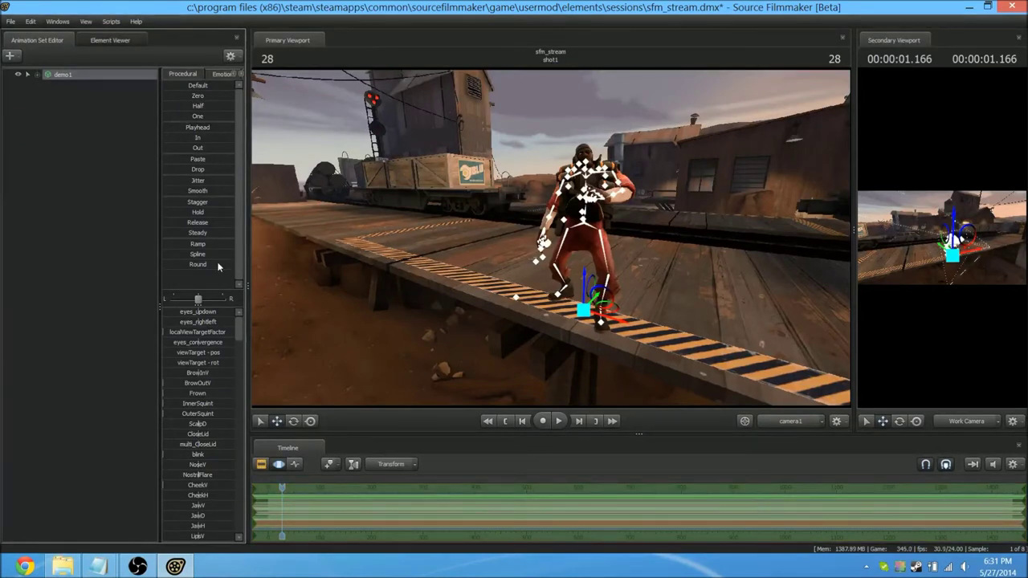
Play back the shot to check that the pose holds, return the playhead to frame 0 and clear the selection
key(space)
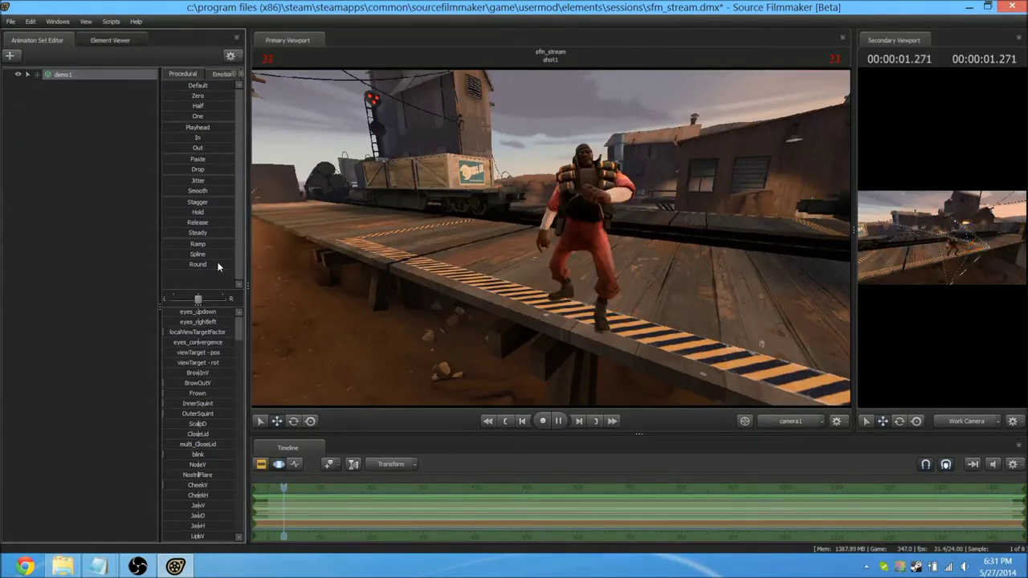
key(space)
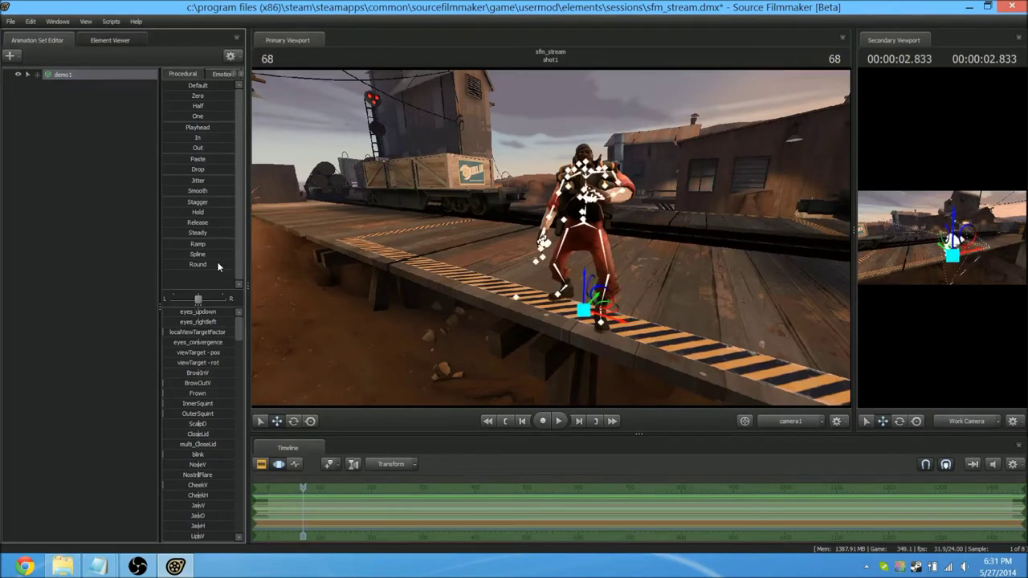
drag(303, 488, 268, 490)
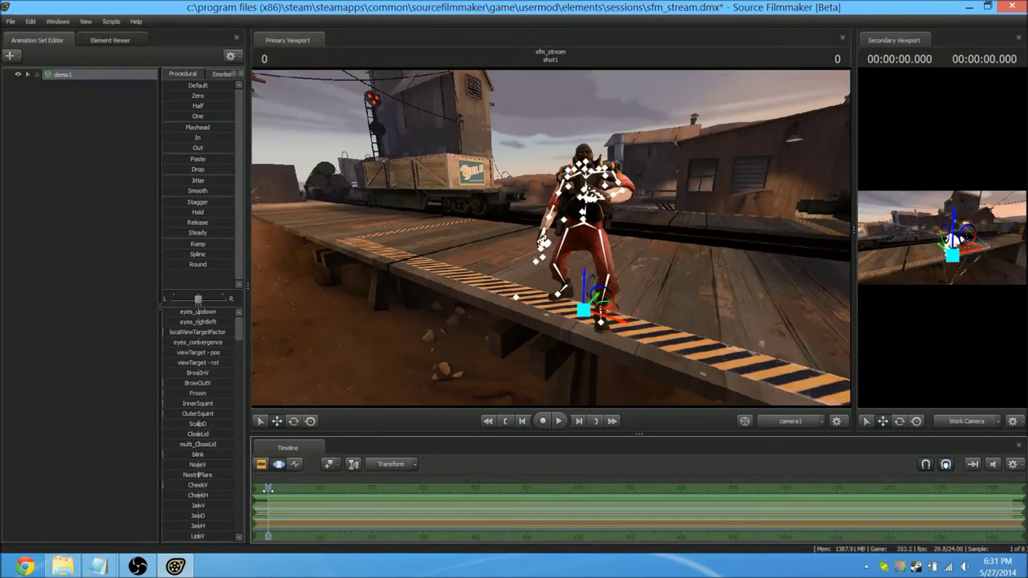
click(110, 162)
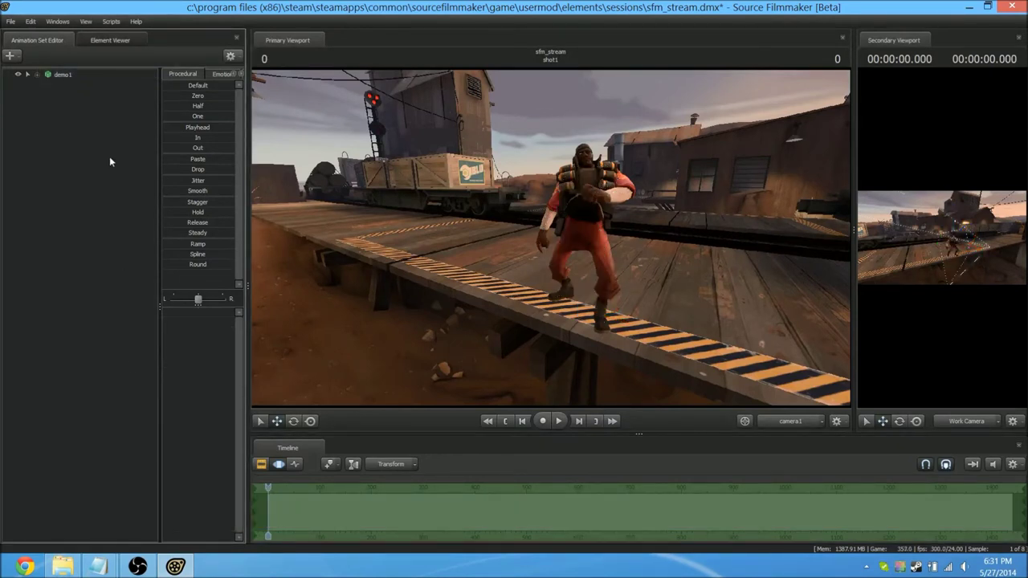
Look at the body group options available for the demo1 animation set and leave them as they are
right_click(53, 74)
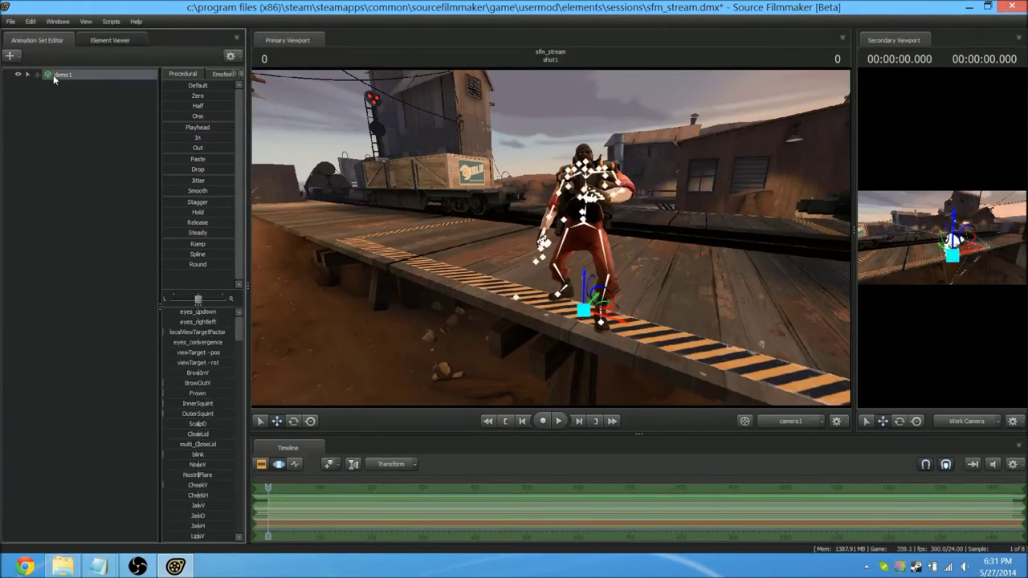
mouse_move(106, 215)
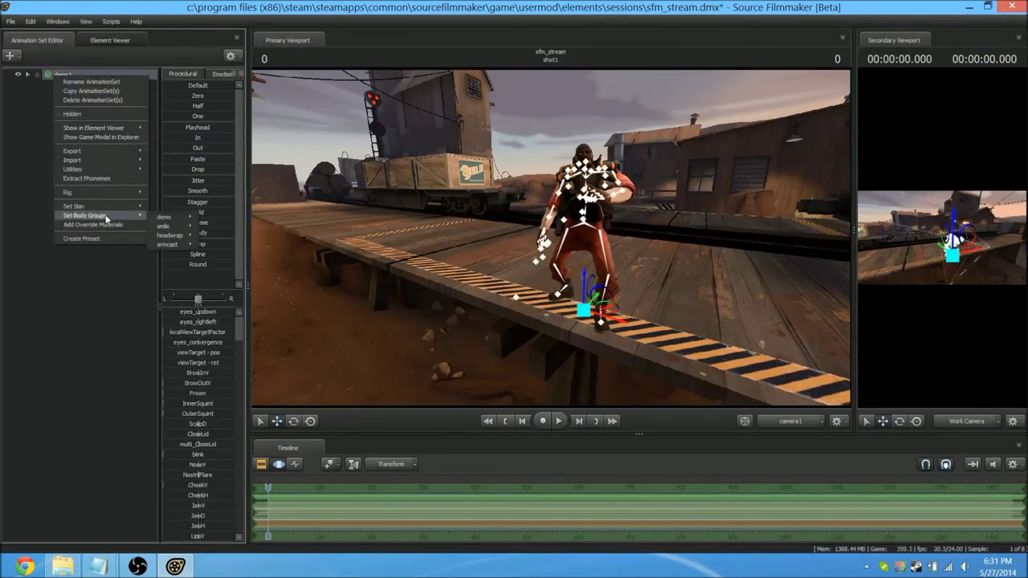
click(49, 198)
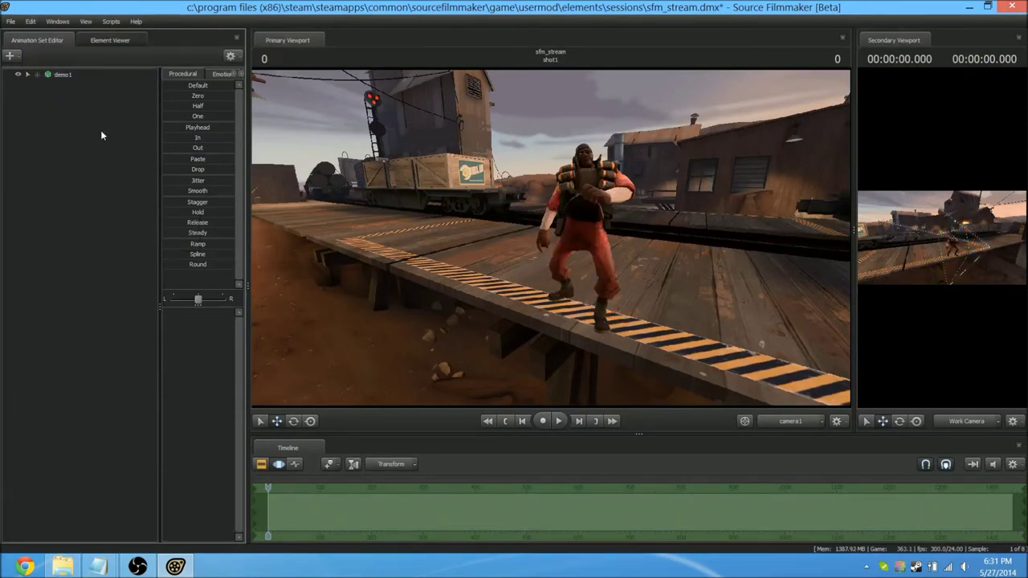
Switch to Chrome and open the bookmarked Steam Community guide to model filenames for all weapons, hats and miscs
click(25, 566)
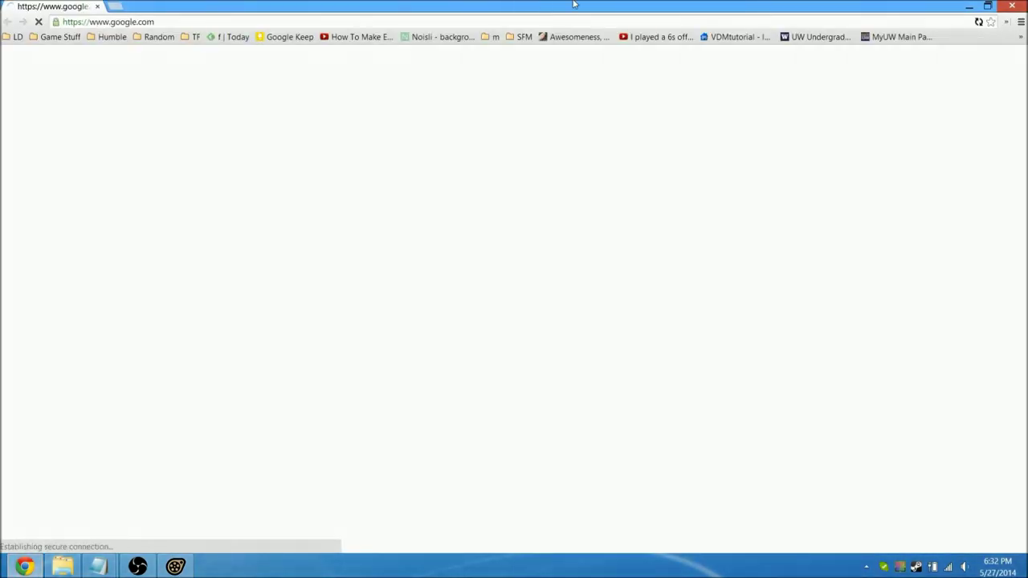
click(521, 37)
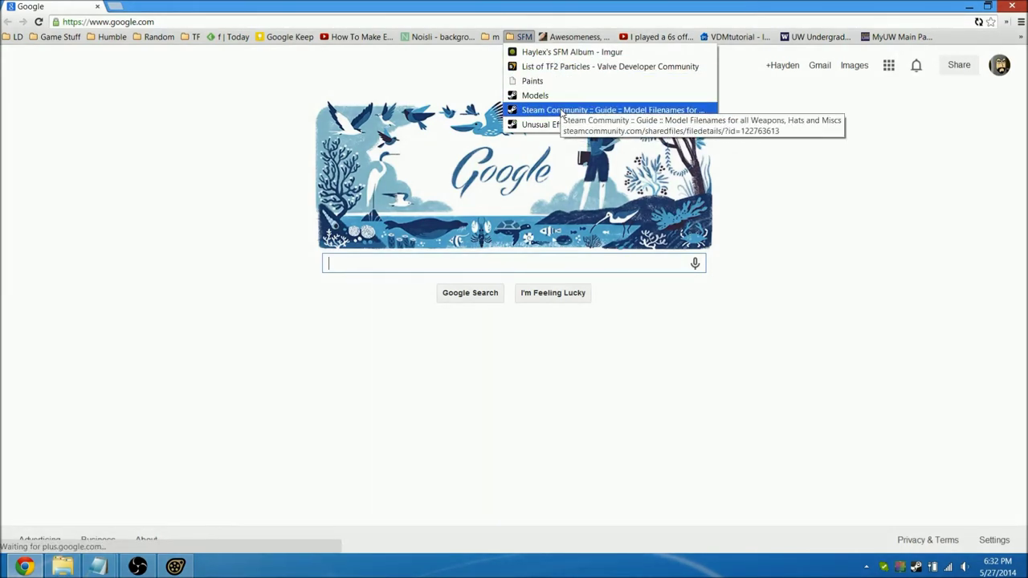
click(560, 109)
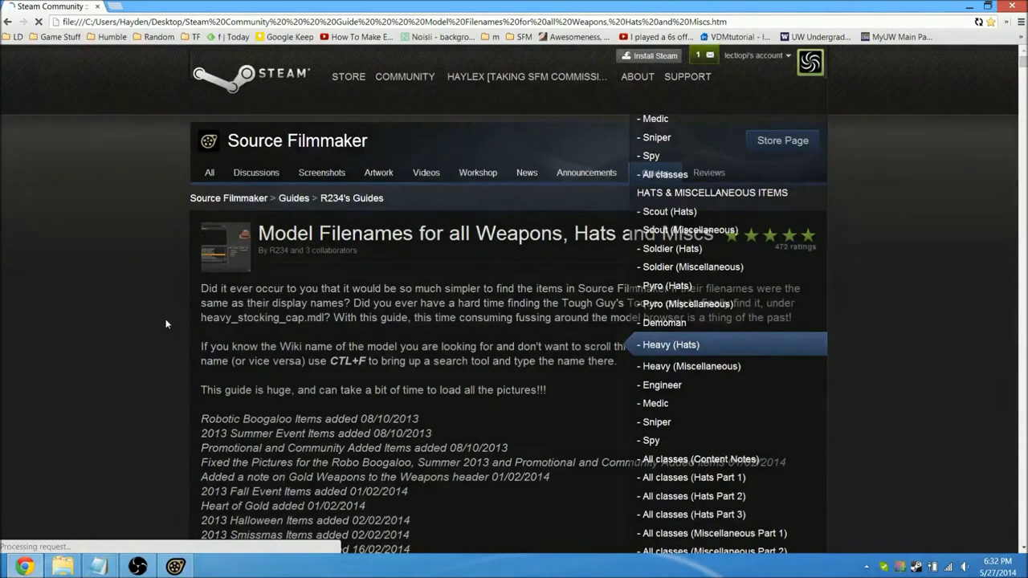
Find Steel Pipes among the Soldier miscellaneous items in the guide and highlight its screen name and its filename
scroll(267, 286, up, 8)
scroll(262, 286, down, 4)
scroll(261, 286, down, 9)
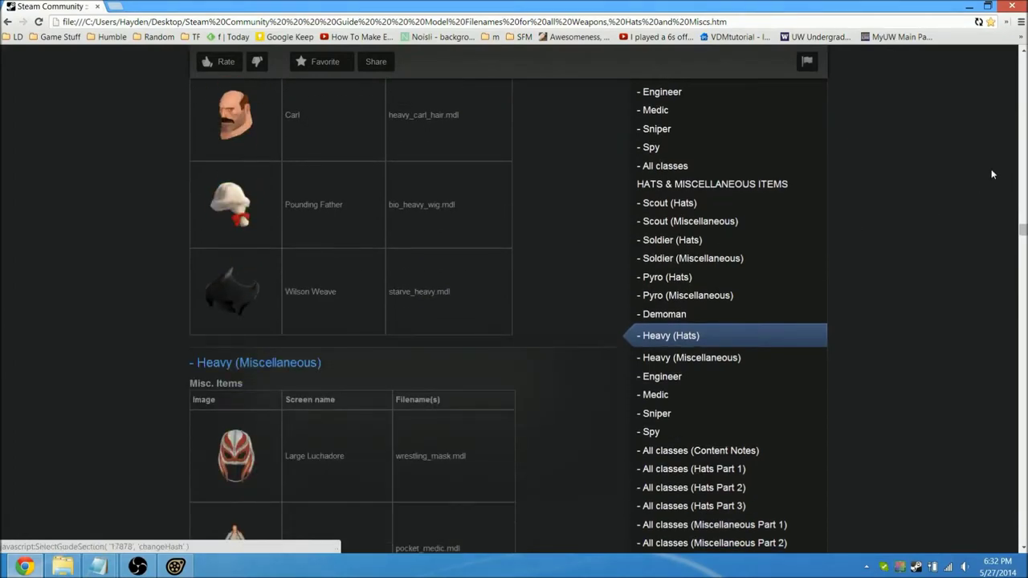
drag(1026, 234, 1026, 168)
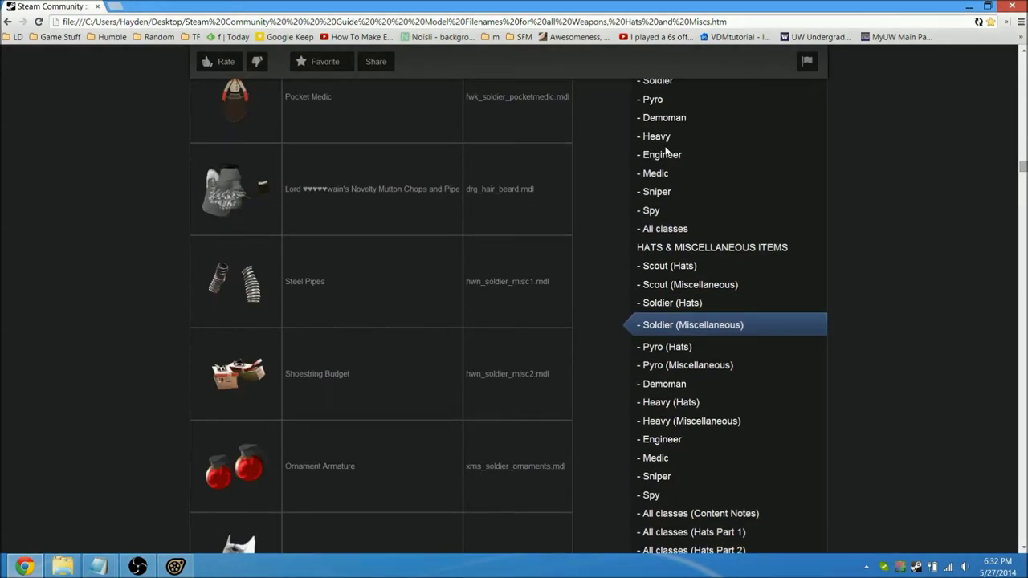
drag(285, 281, 326, 281)
drag(469, 281, 511, 281)
click(543, 274)
Browse the guide's Demoman section for a hat and go back up to the Hustler's Hallmark entry
scroll(727, 328, down, 2)
drag(1025, 170, 1025, 202)
scroll(306, 335, up, 4)
scroll(299, 325, down, 3)
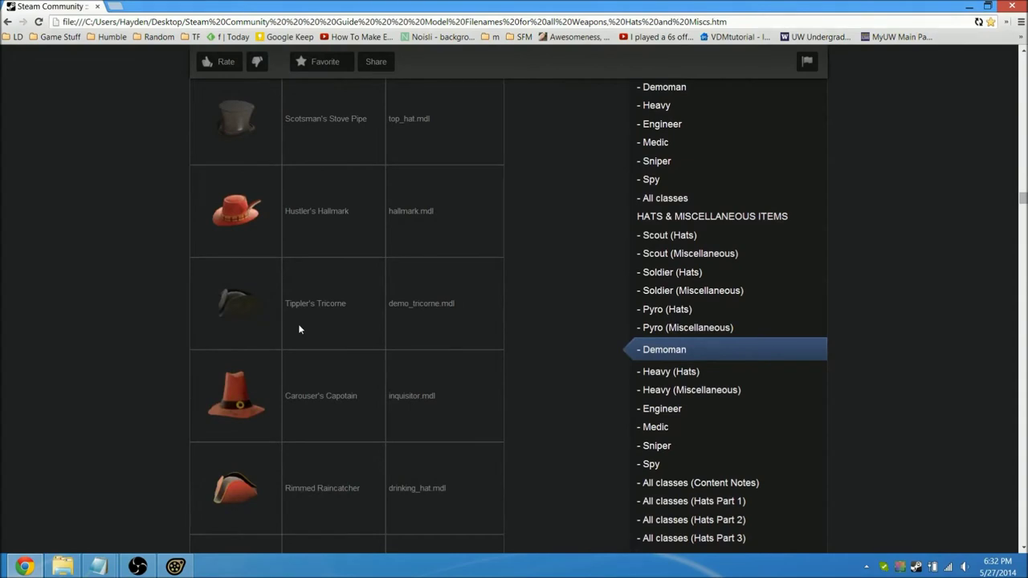
scroll(299, 329, down, 4)
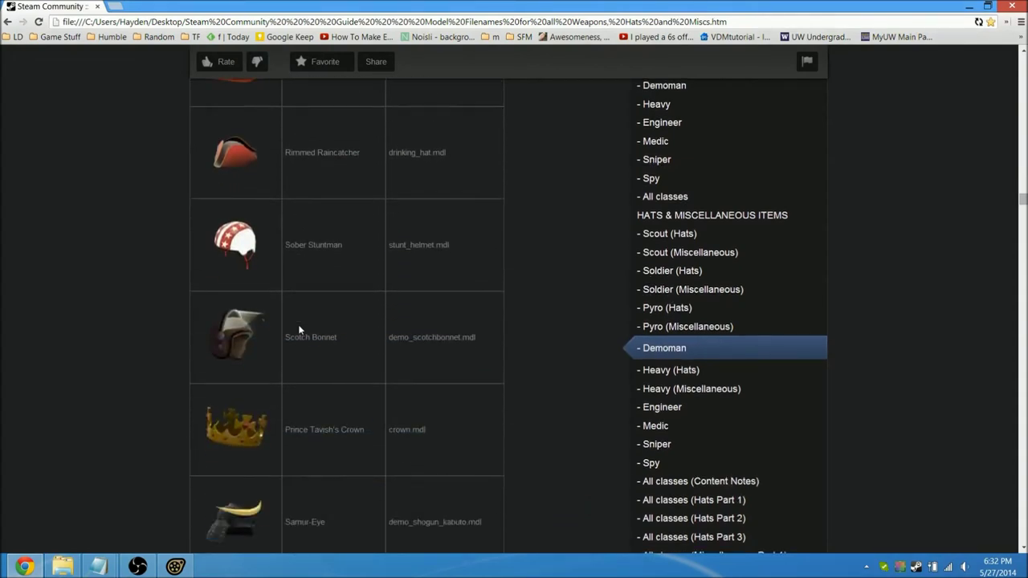
scroll(299, 329, down, 2)
scroll(299, 329, down, 3)
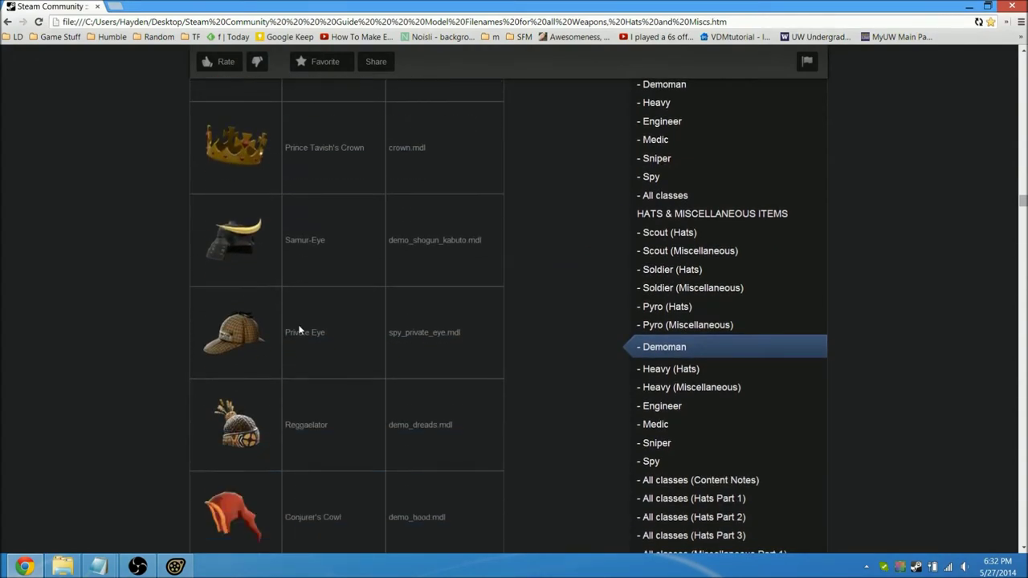
scroll(299, 329, down, 4)
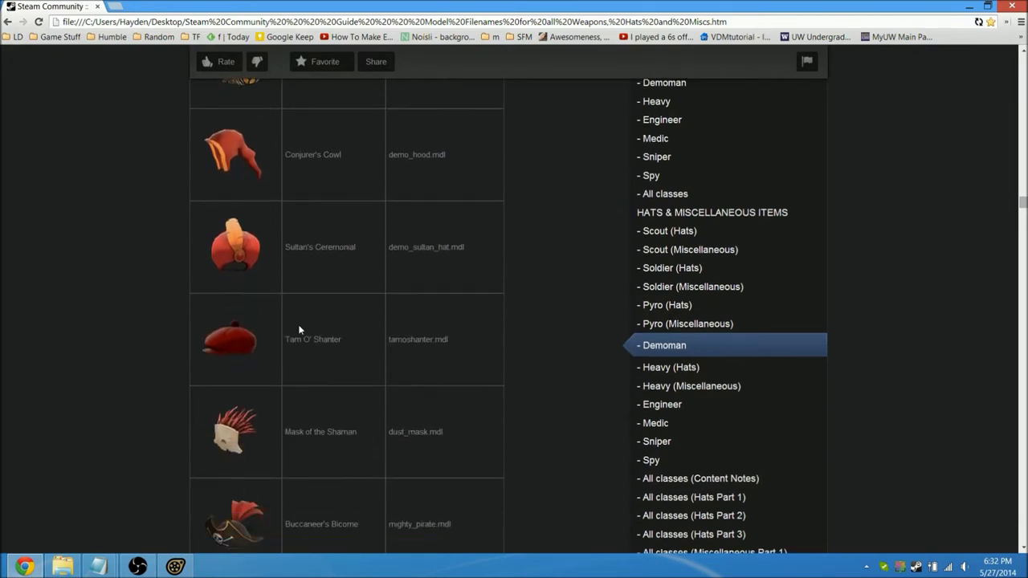
scroll(299, 330, down, 6)
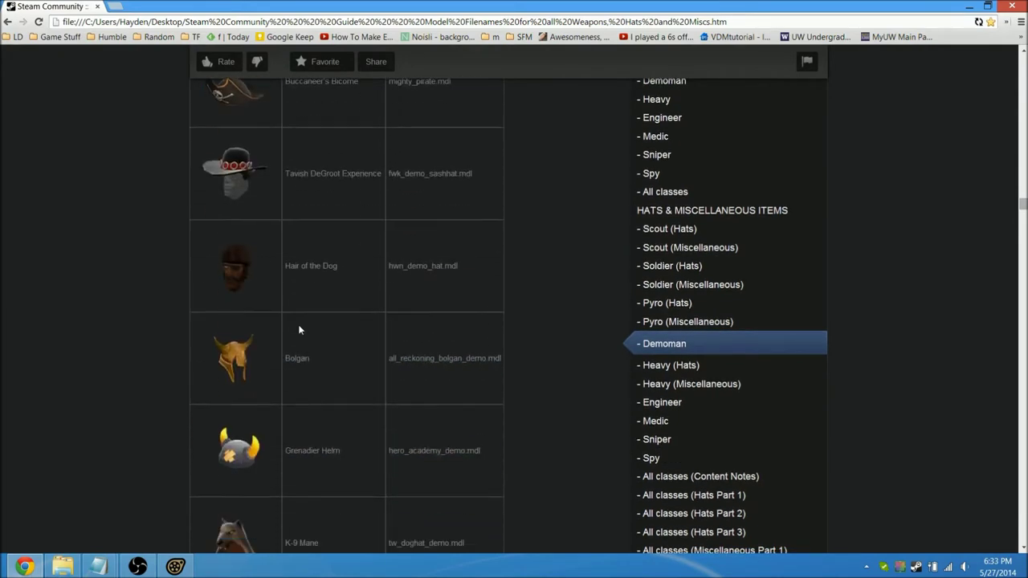
scroll(299, 329, down, 7)
scroll(339, 199, up, 6)
scroll(338, 200, up, 15)
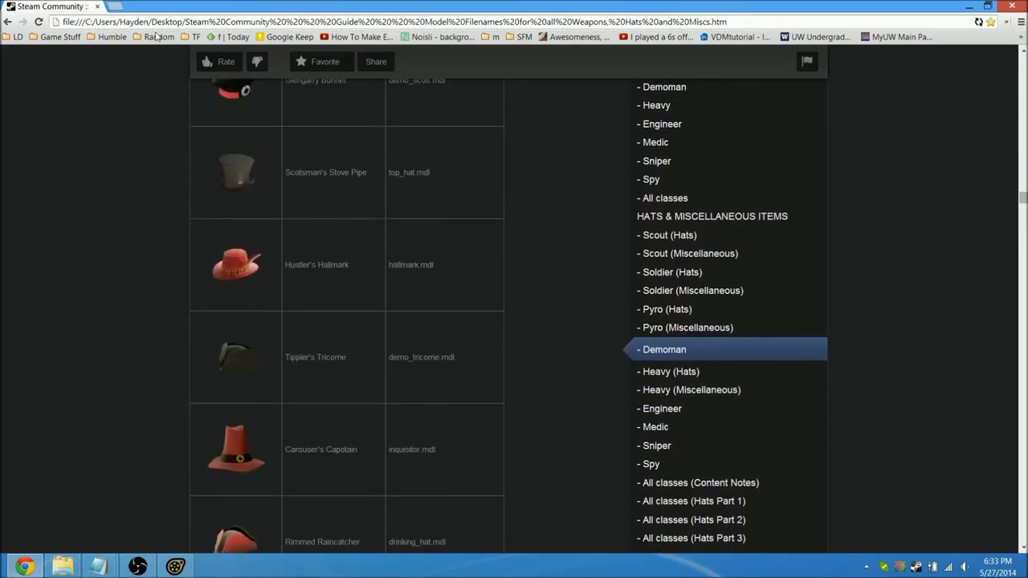
Search the web for "hustlers hallmark" in a new tab and view the hat's painted variants on the Team Fortress Wiki
click(115, 6)
text(hust)
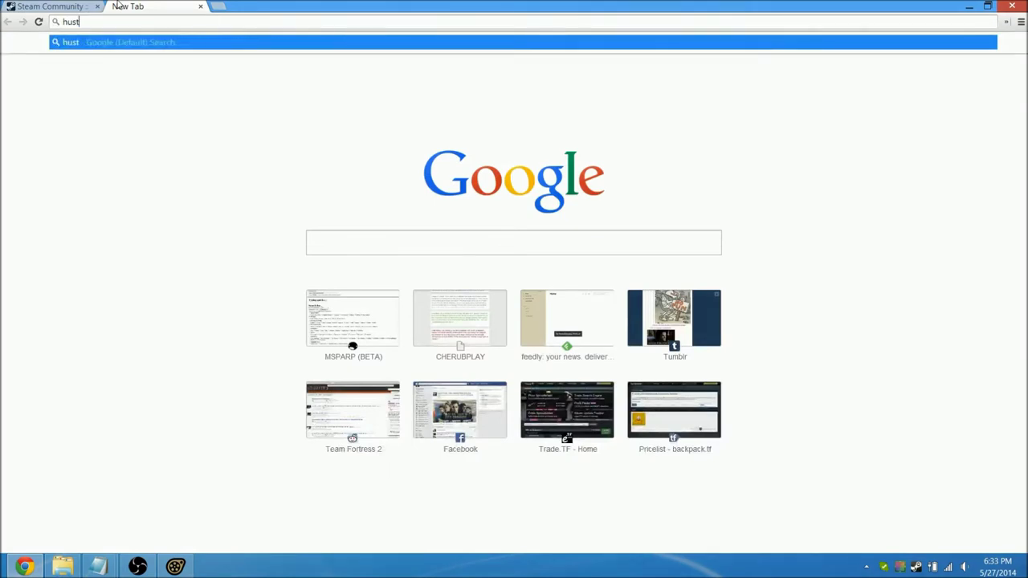
text(lers hall)
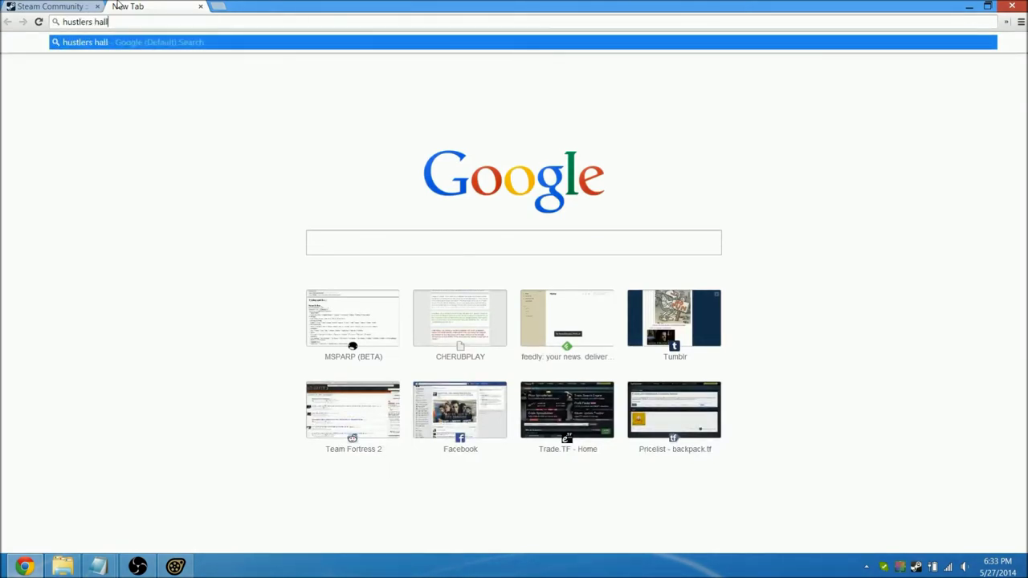
text(mark)
key(Return)
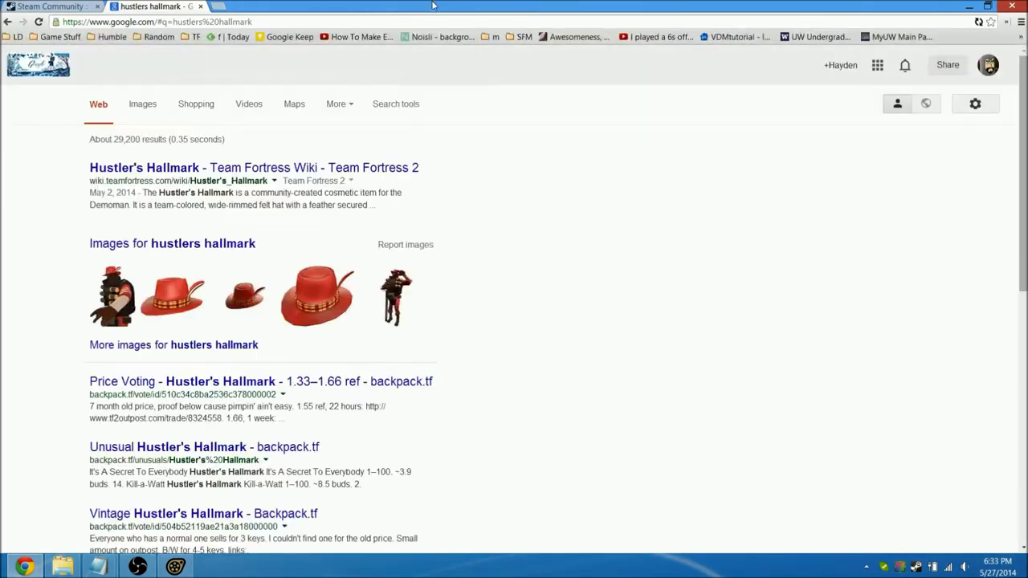
click(261, 168)
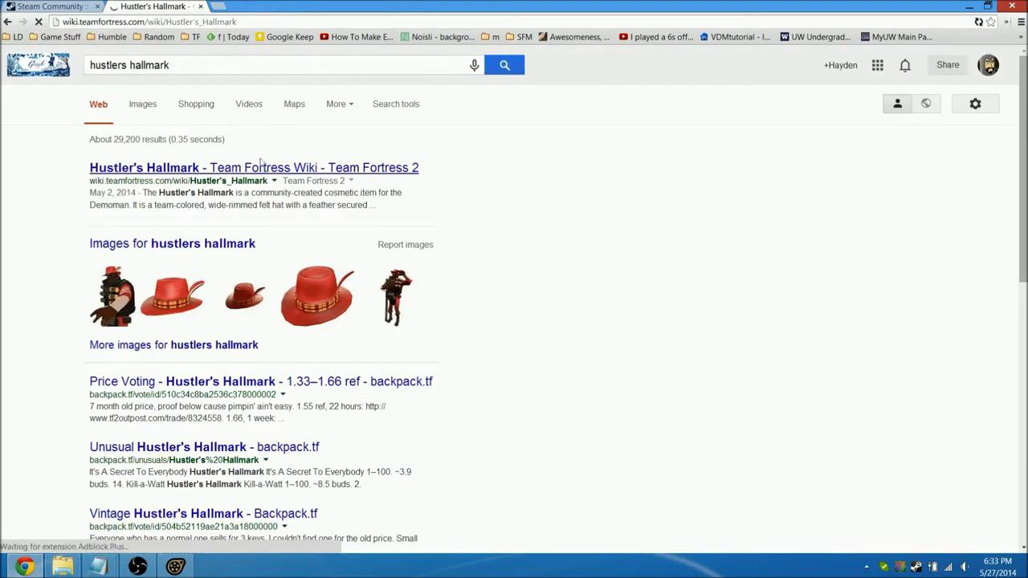
scroll(288, 150, down, 3)
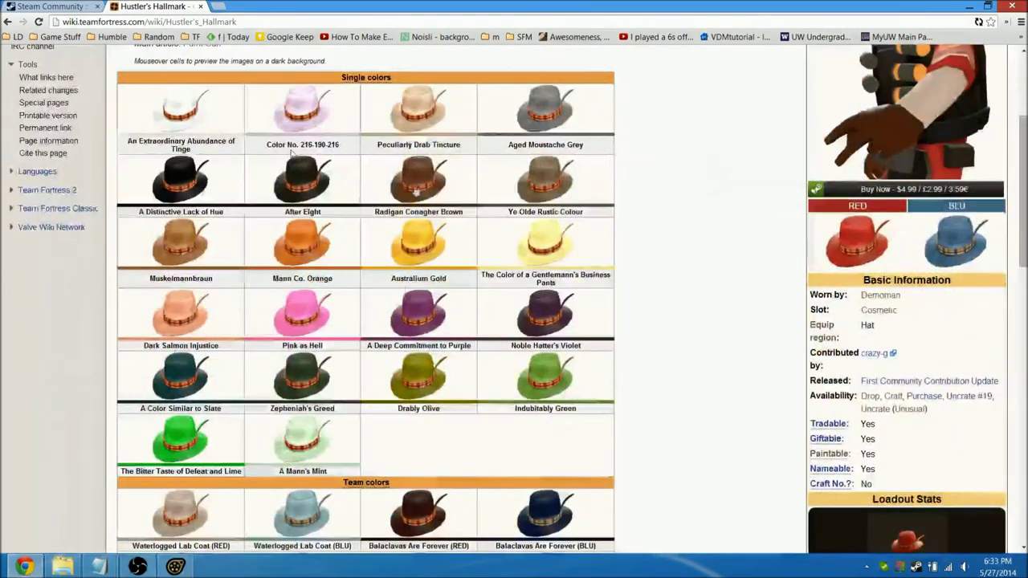
scroll(484, 256, up, 3)
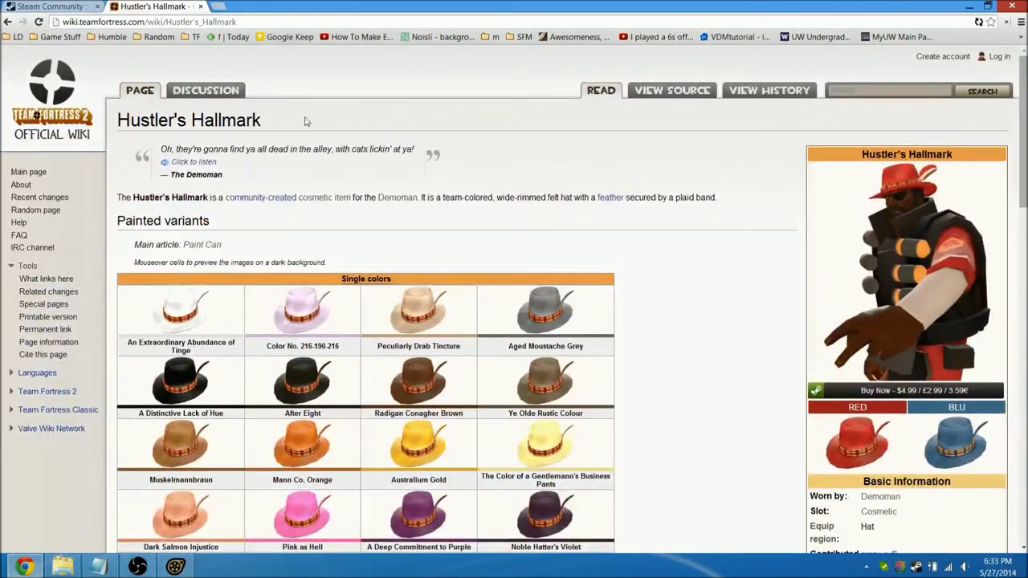
Return to the model filename guide and look up the filename of the Hustler's Hallmark
click(80, 7)
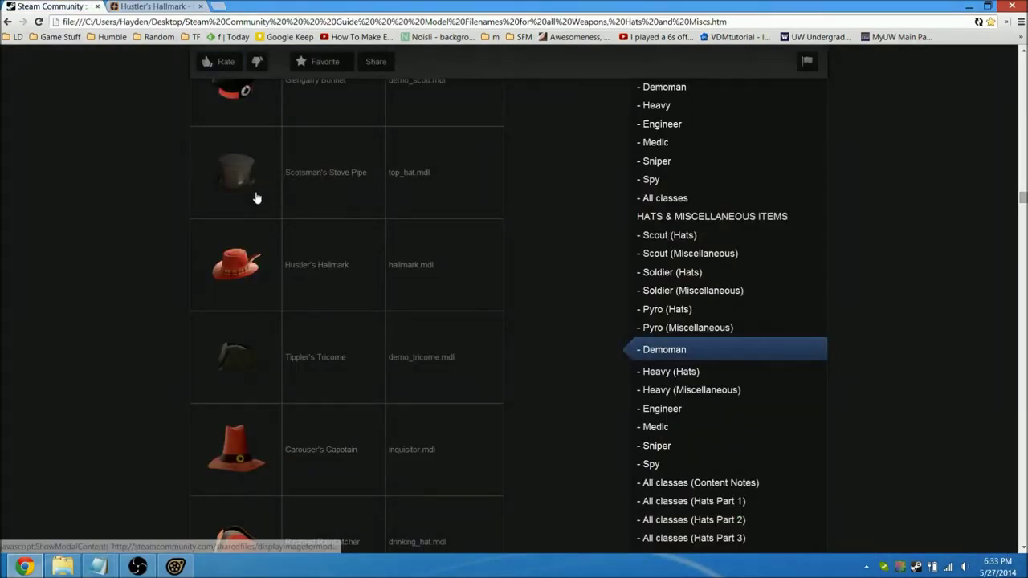
drag(398, 265, 432, 266)
click(432, 266)
Switch to Source Filmmaker and create an animation set for a new model from the Demoman's hallmark.mdl, filtering by "hallmark"
click(175, 566)
right_click(111, 162)
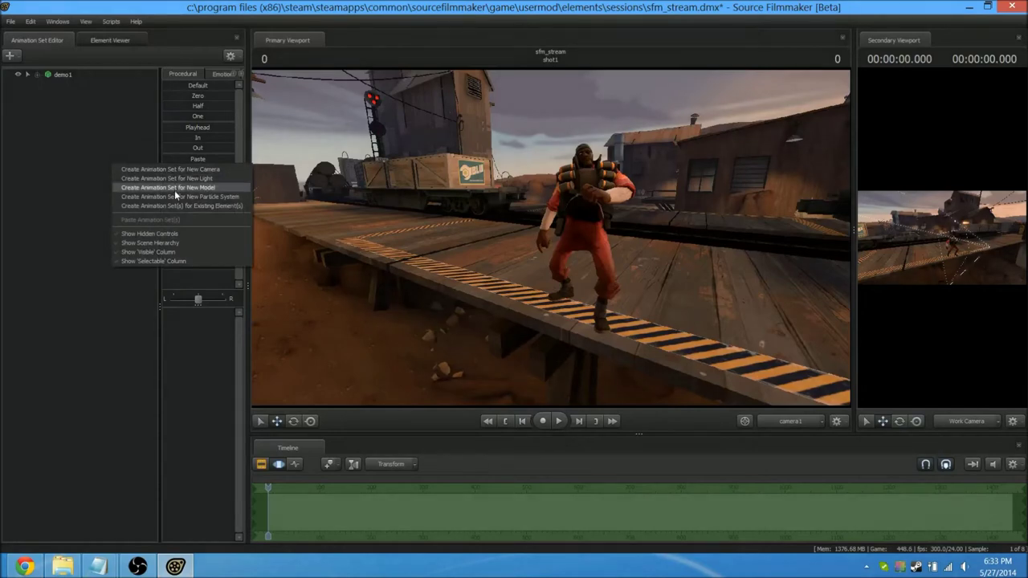
click(175, 190)
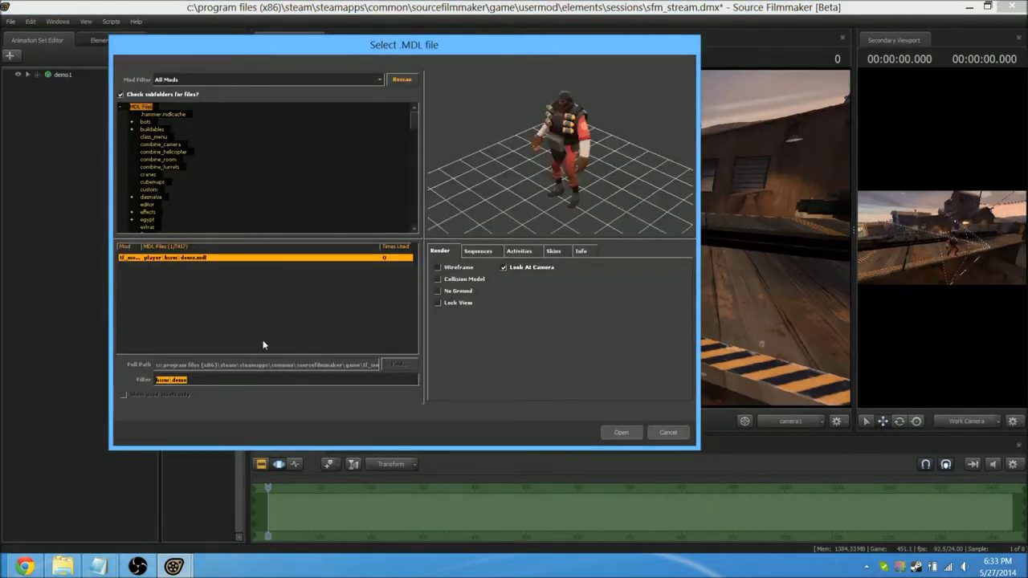
text(hallmark)
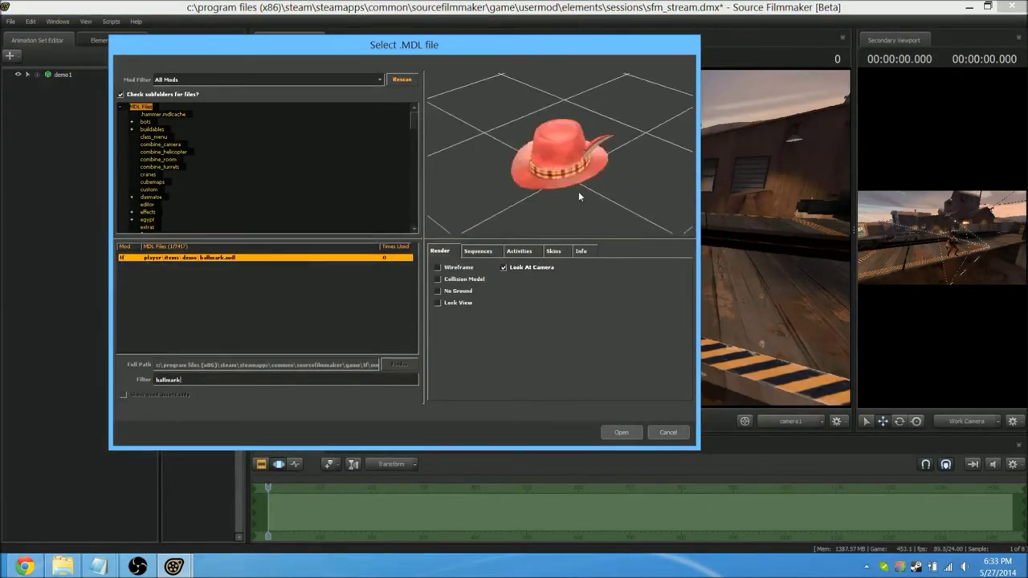
drag(568, 212, 555, 177)
click(615, 434)
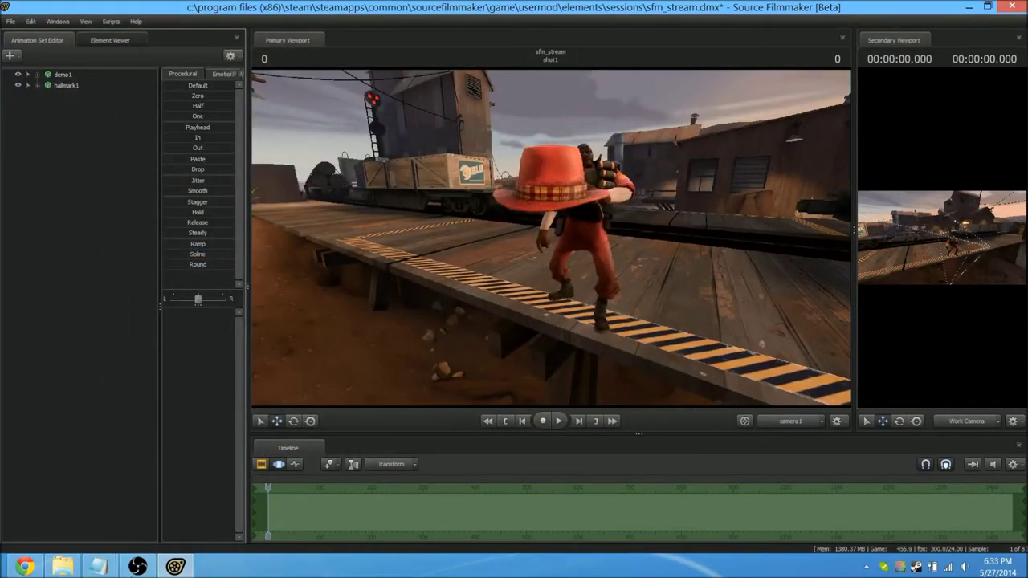
Switch to the browser and open the Team Fortress Wiki's list of Demoman cosmetics from the Hustler's Hallmark page
click(25, 569)
click(177, 6)
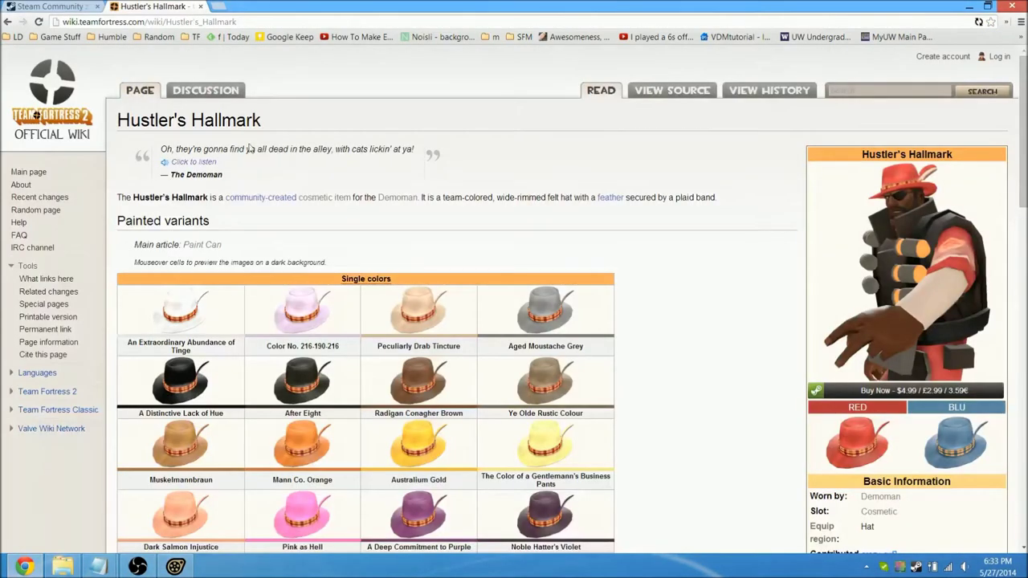
click(325, 198)
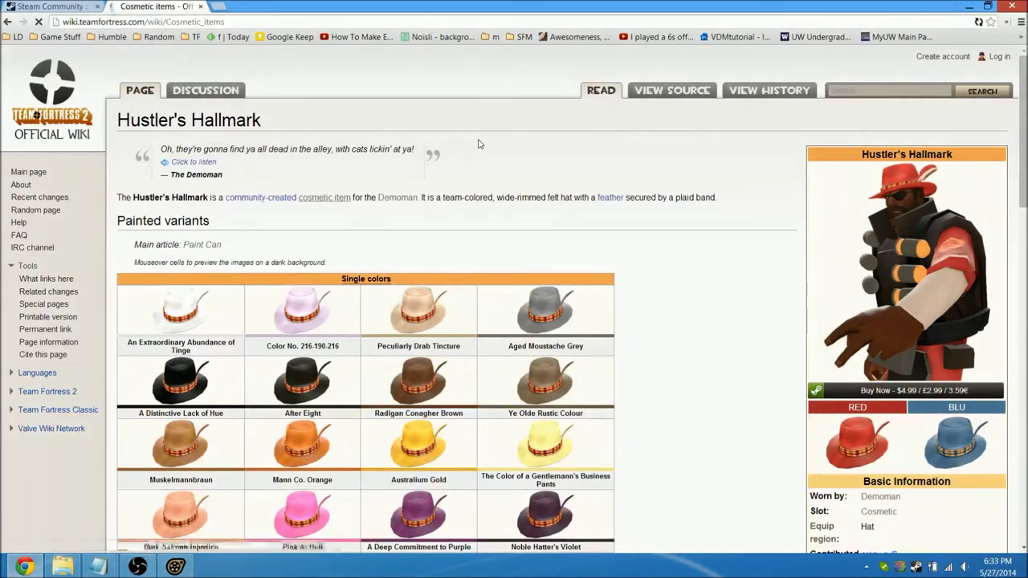
scroll(478, 161, down, 10)
click(191, 241)
Browse the list of Demoman cosmetics for another item for the Demoman to wear
scroll(286, 257, down, 10)
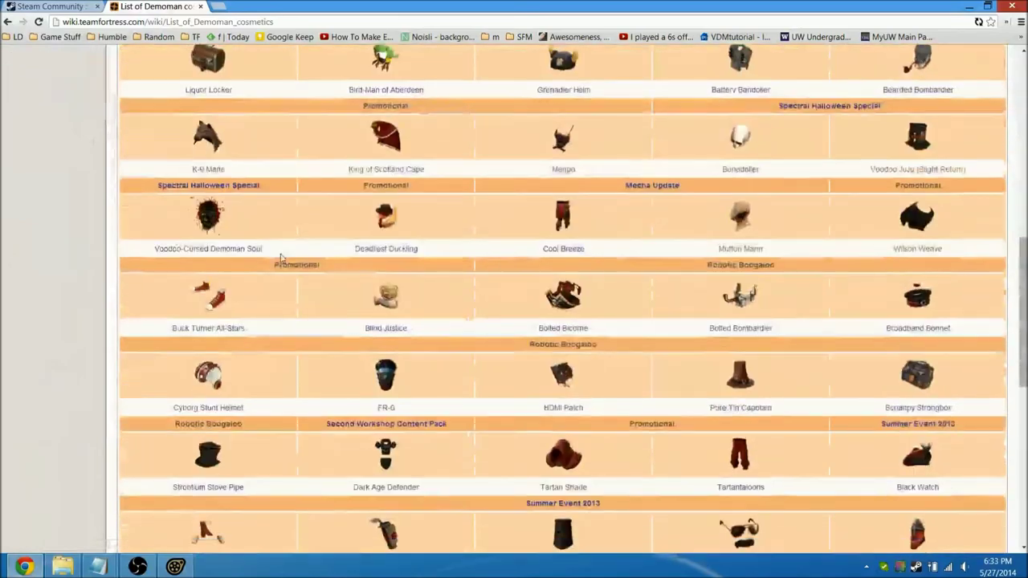
scroll(281, 257, down, 3)
scroll(281, 262, down, 1)
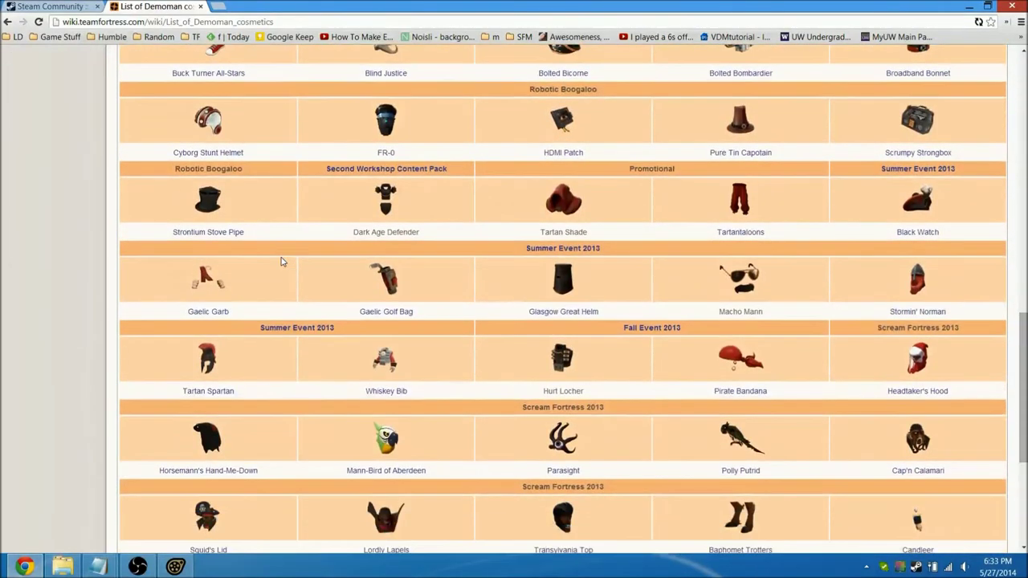
scroll(281, 261, down, 5)
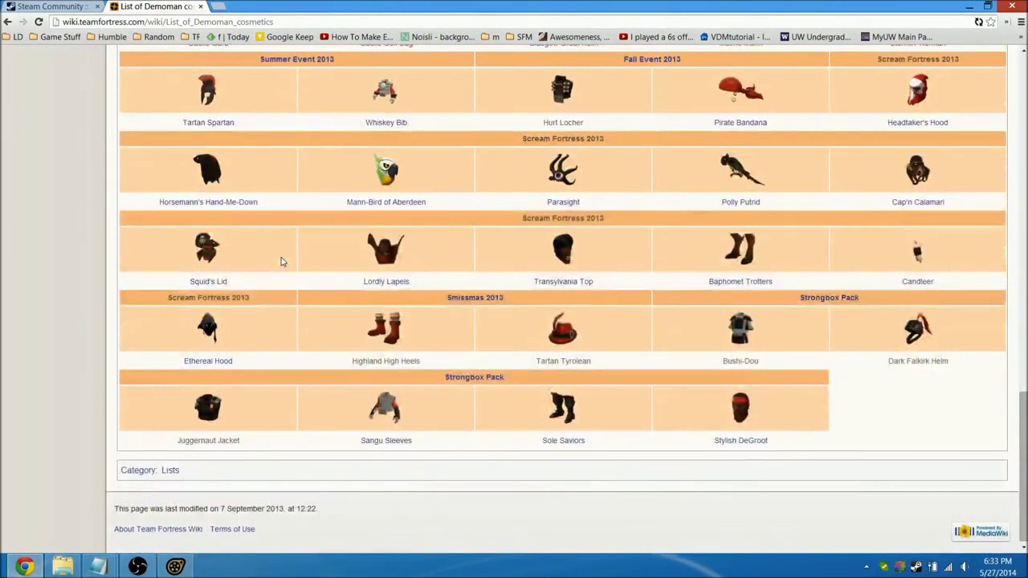
scroll(281, 261, up, 7)
scroll(282, 261, up, 6)
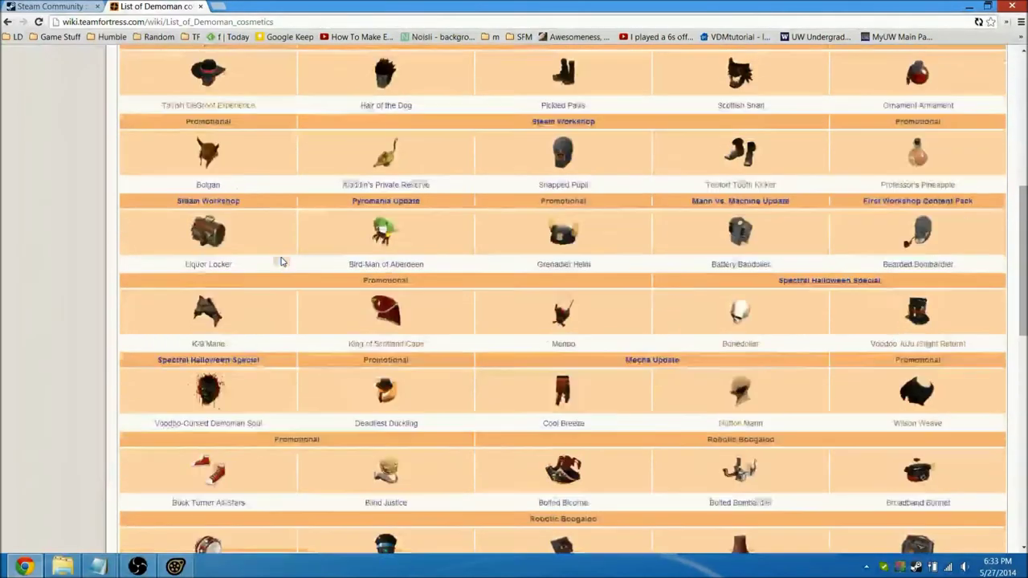
scroll(281, 261, up, 3)
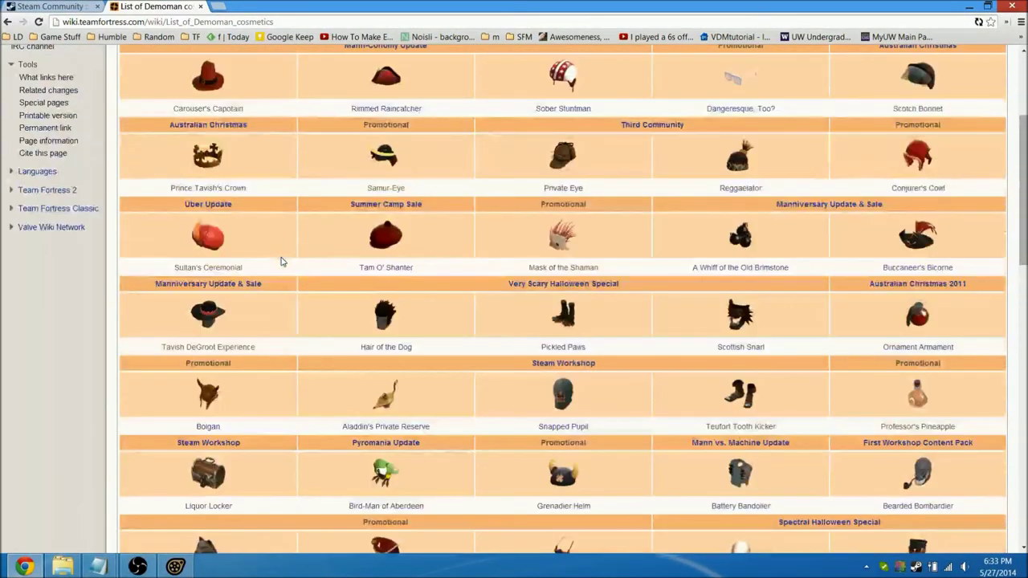
scroll(281, 261, up, 1)
scroll(281, 261, up, 1)
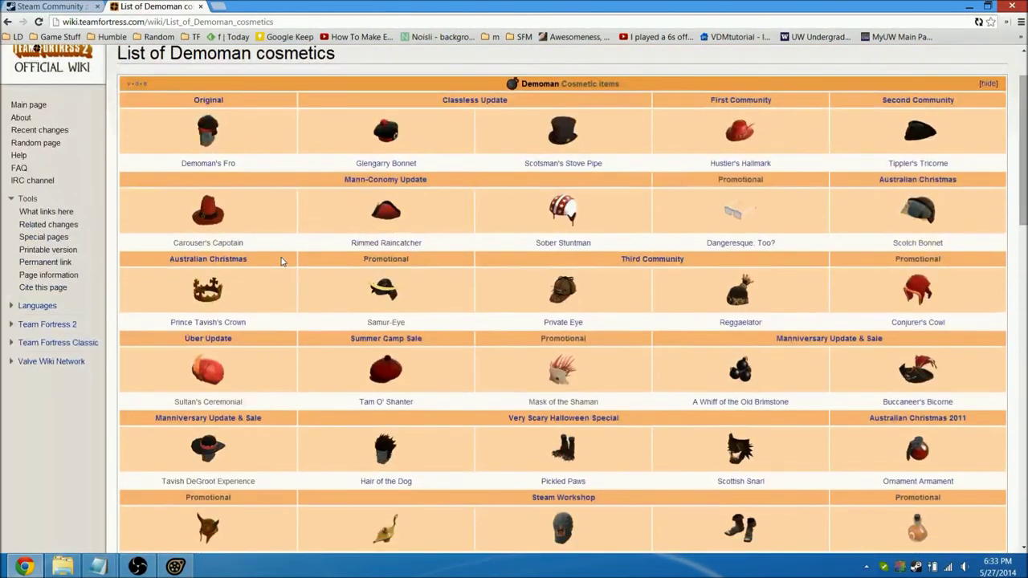
Open the Dangeresque, Too? page in a new tab, view its painted variants and return to the cosmetics list
click(741, 243)
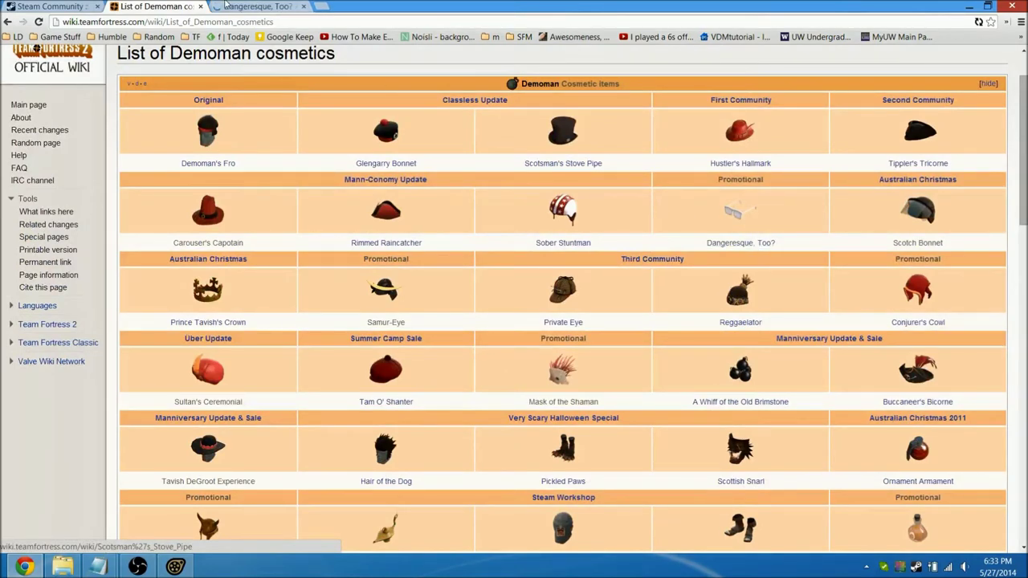
click(178, 5)
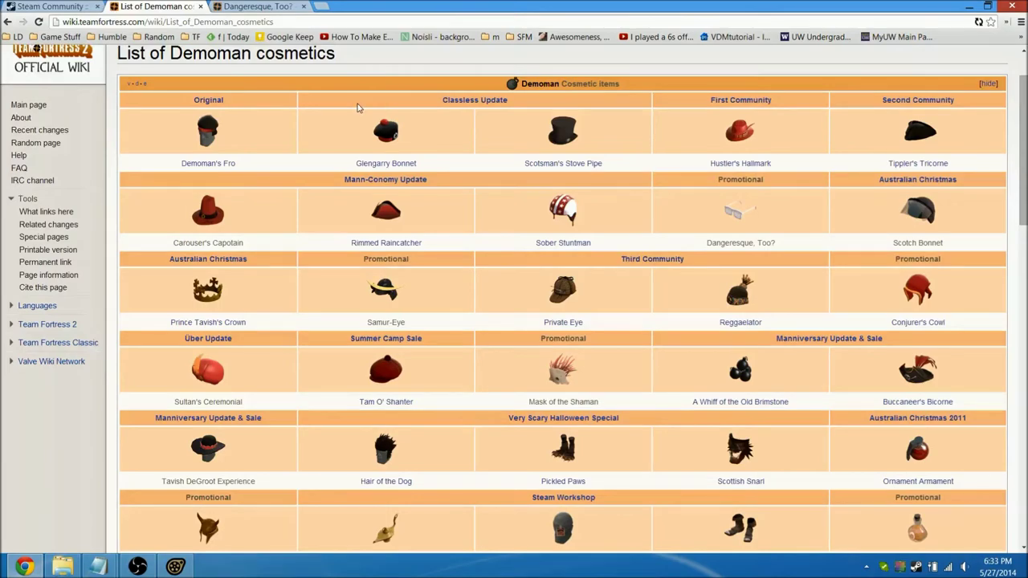
click(289, 8)
scroll(285, 105, down, 5)
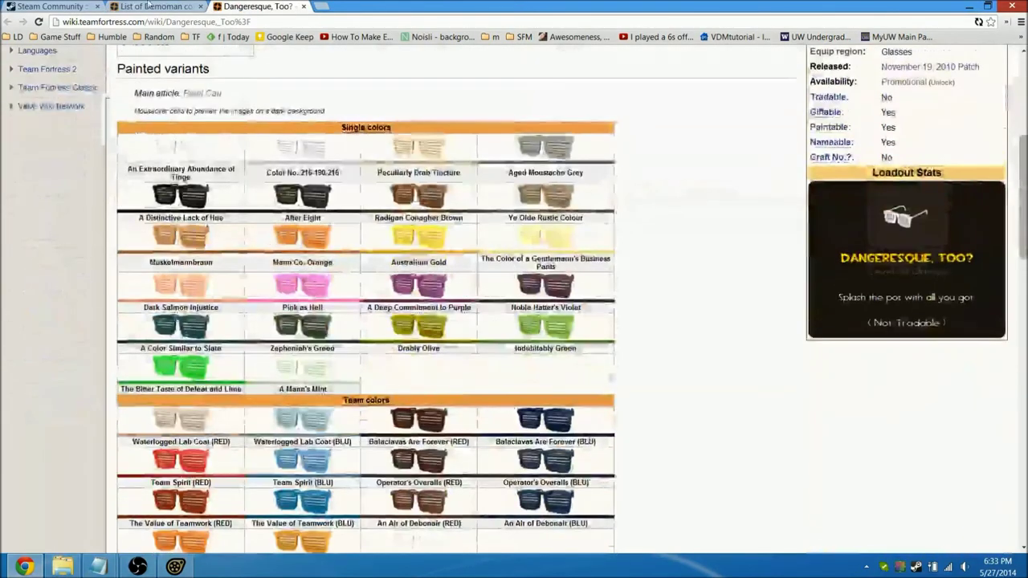
click(163, 6)
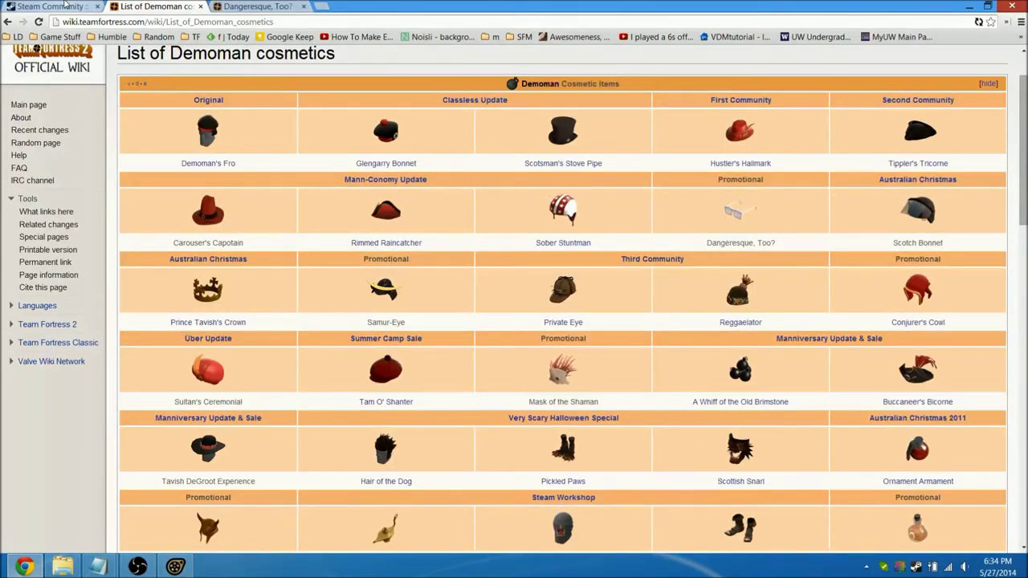
Search the model filename guide for "dangere" and look up the filename of Dangeresque, Too?
click(66, 4)
click(187, 4)
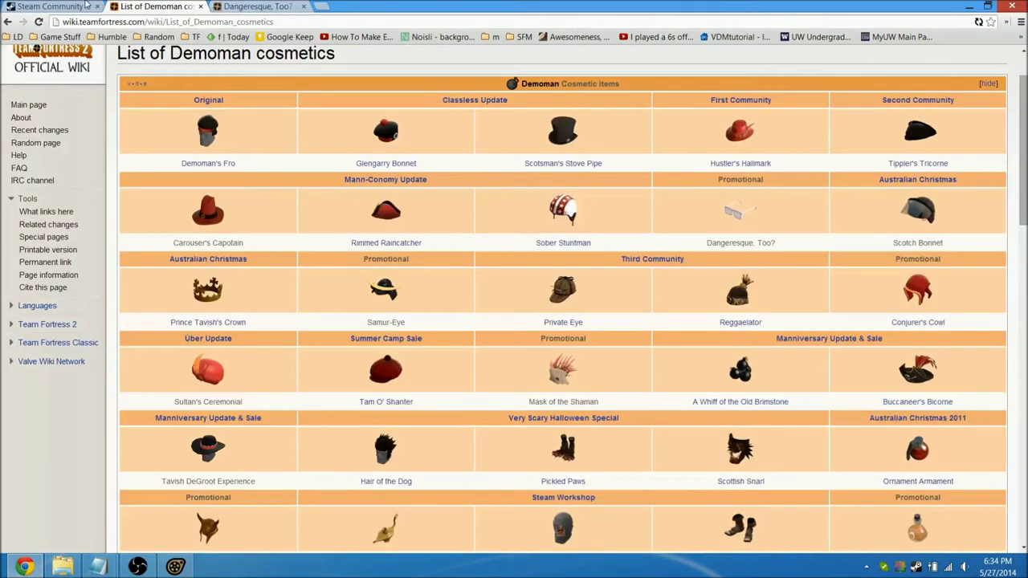
click(82, 4)
key(ctrl+f)
text(dangere)
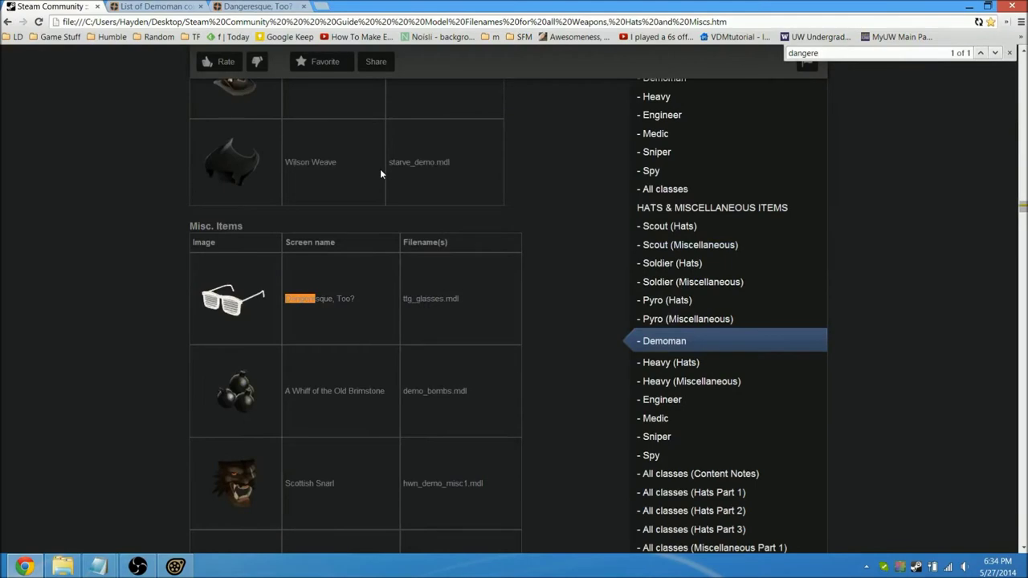
drag(408, 298, 435, 297)
click(439, 295)
Switch to Source Filmmaker and create an animation set for a new model from ttg_glasses.mdl, filtering by "ttg_gl"
click(175, 567)
right_click(94, 119)
click(175, 145)
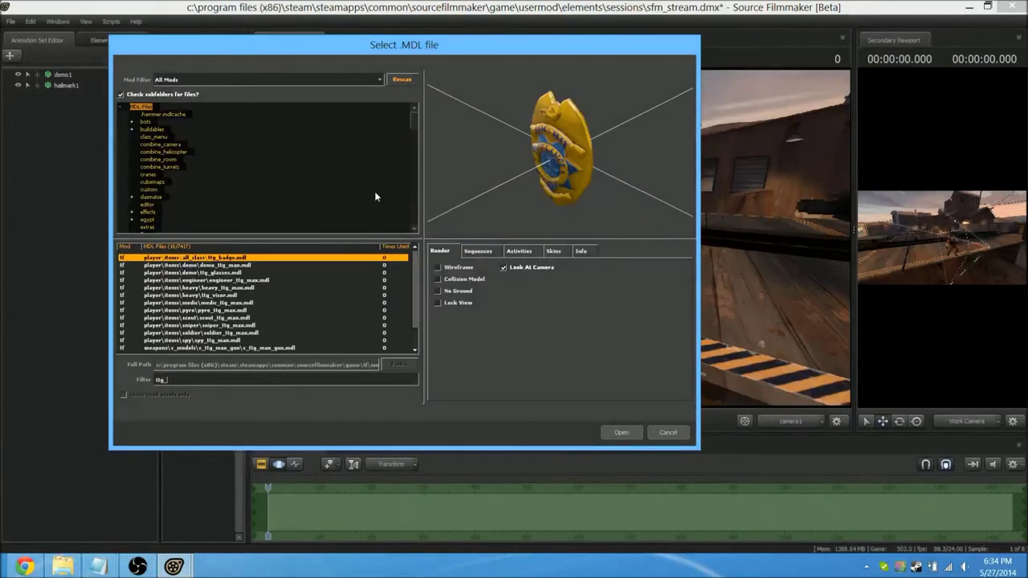
text(gl)
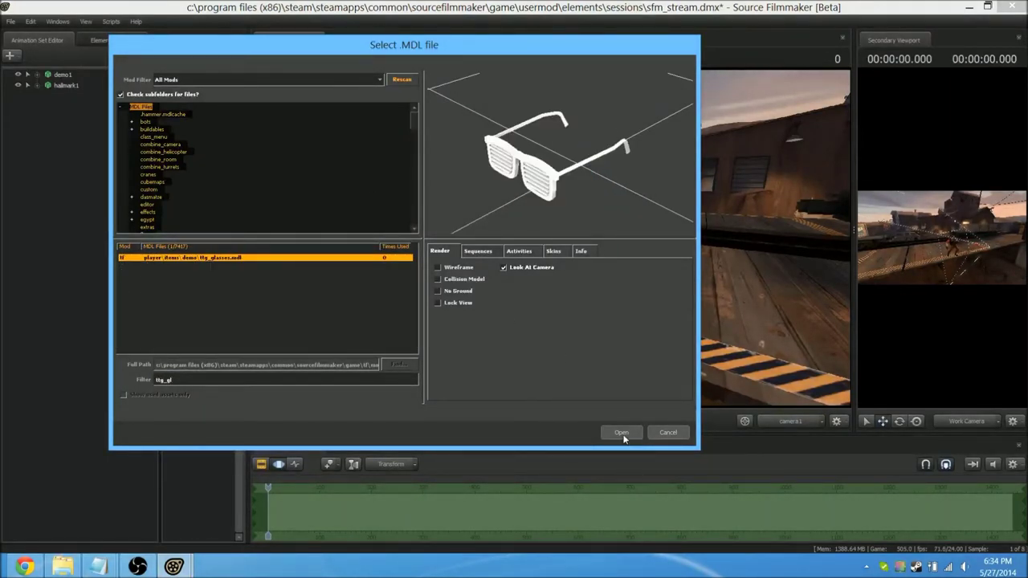
click(622, 433)
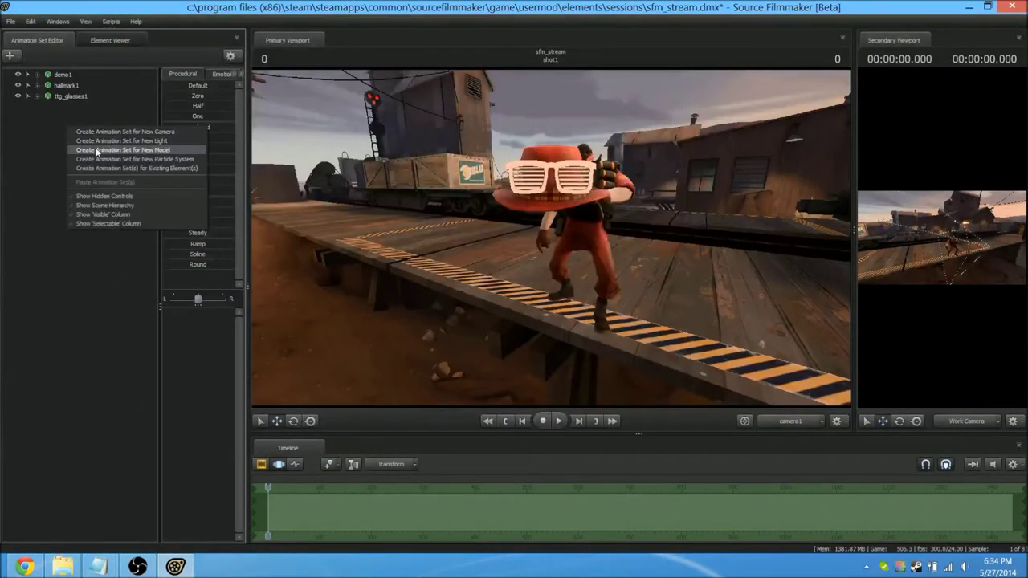
Begin another animation set for a new model, filter by "grenade" and preview w_grenadelauncher.mdl and w_grenade_pipebomb.mdl
click(96, 150)
text(grenade)
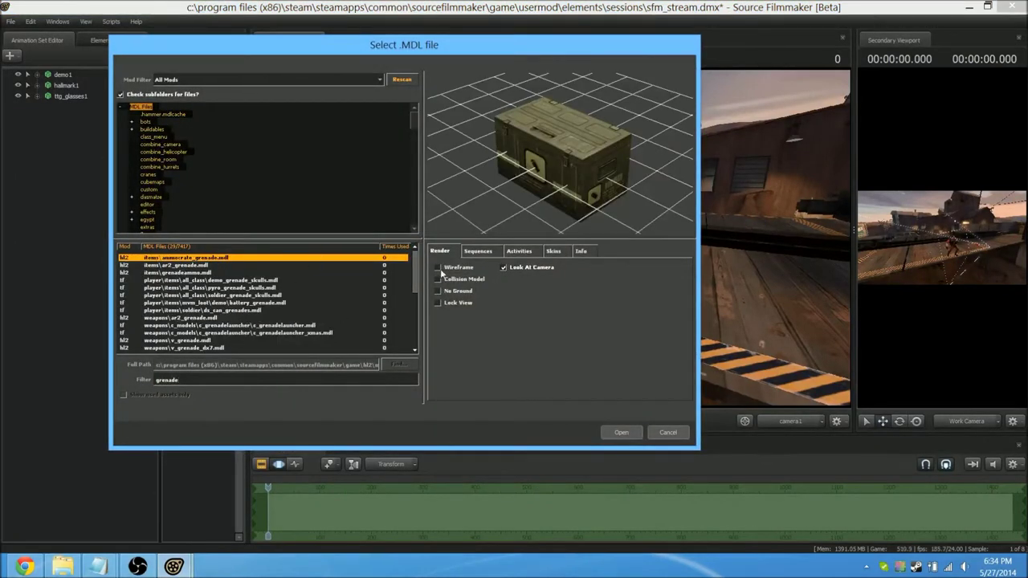
drag(417, 272, 412, 323)
click(211, 347)
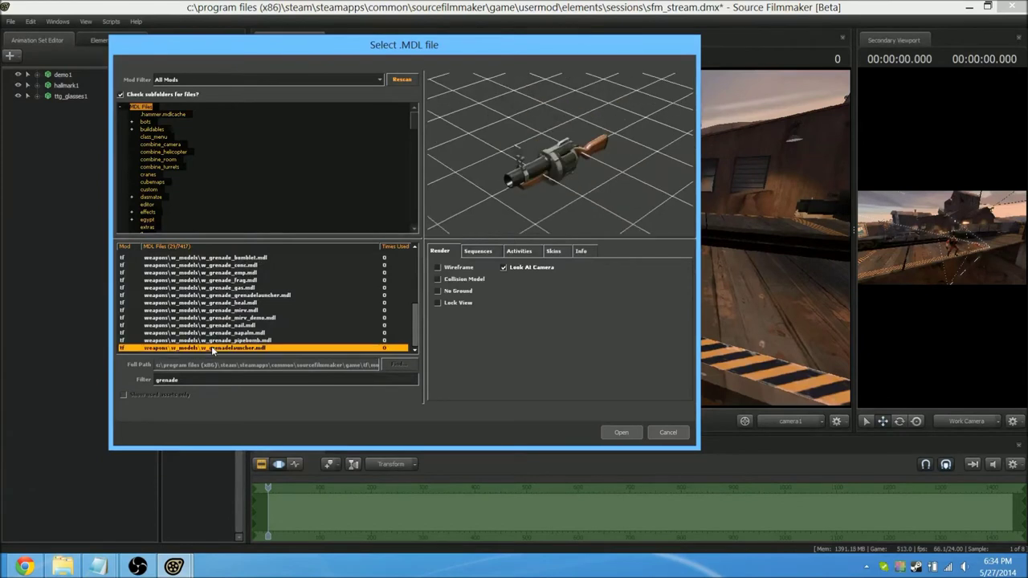
click(216, 343)
click(215, 348)
click(220, 341)
drag(635, 162, 583, 151)
Preview other models in the filtered list, including battery_grenade.mdl, w_grenadelauncher.mdl and w_grenade.mdl
click(254, 332)
click(249, 310)
click(243, 282)
click(251, 265)
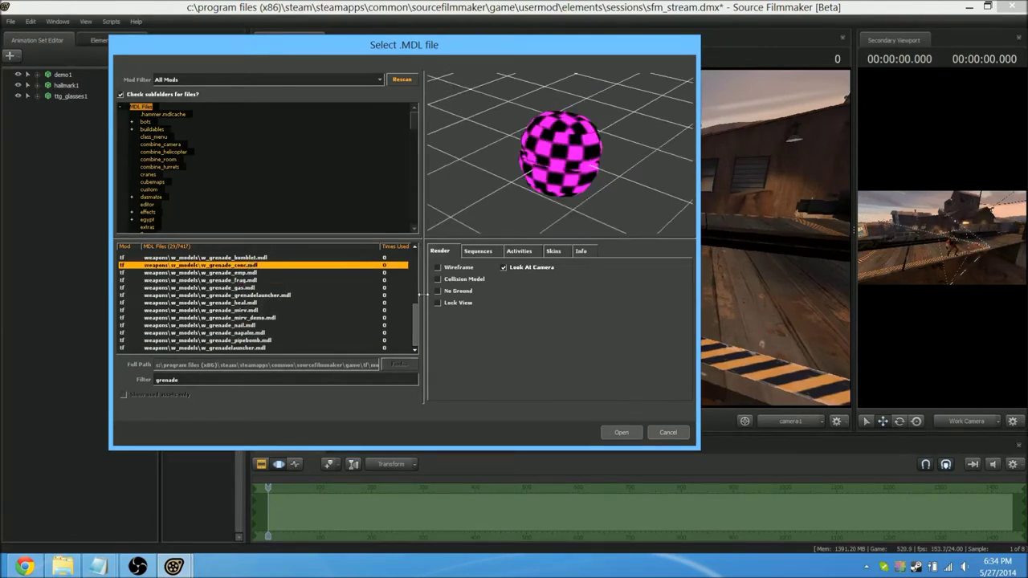
drag(415, 314, 413, 278)
click(274, 265)
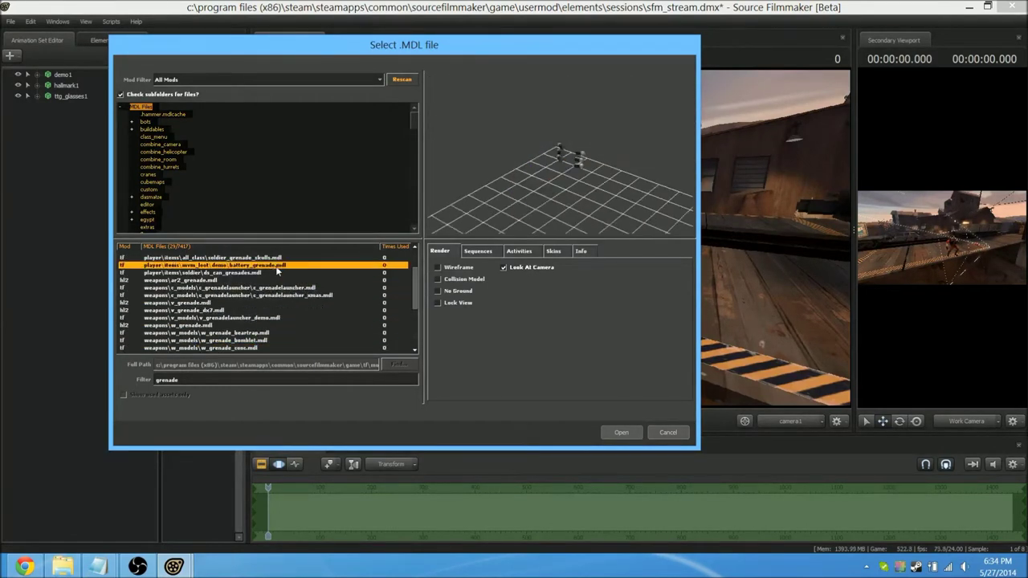
scroll(414, 297, down, 4)
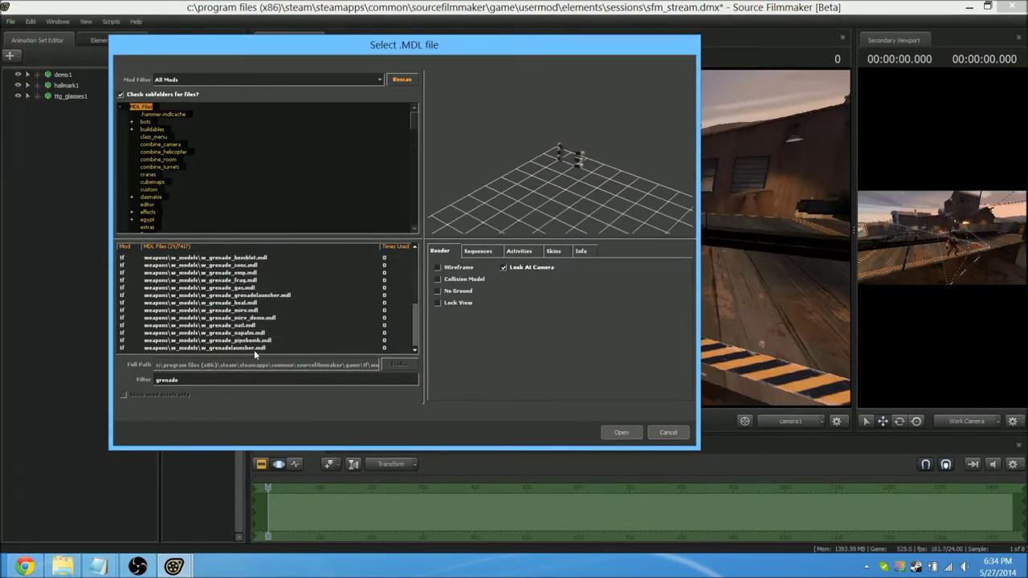
click(254, 348)
mouse_move(588, 185)
mouse_down()
mouse_move(562, 183)
mouse_move(547, 152)
mouse_move(588, 186)
mouse_up()
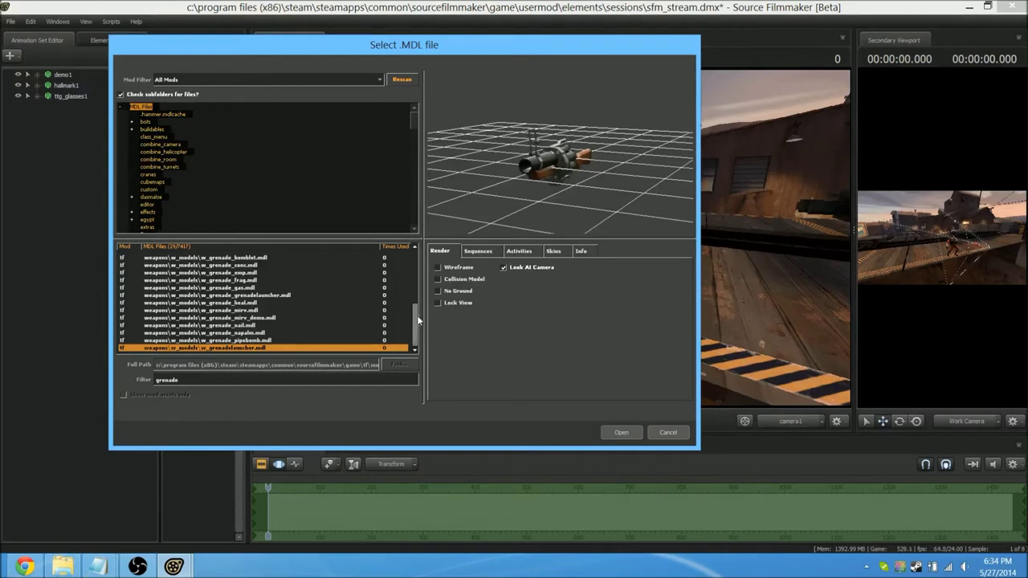
scroll(420, 297, up, 4)
scroll(420, 302, up, 1)
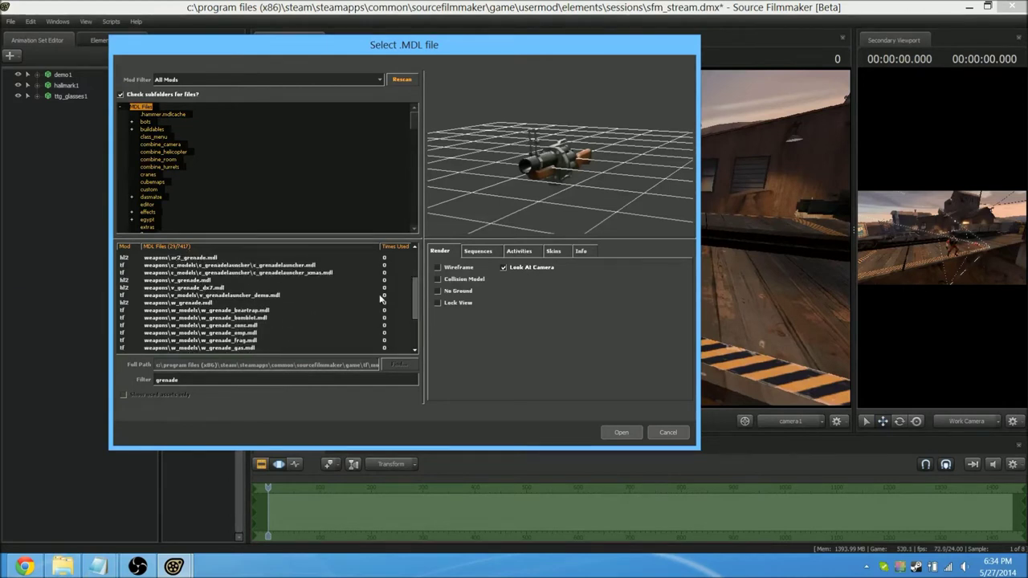
click(196, 303)
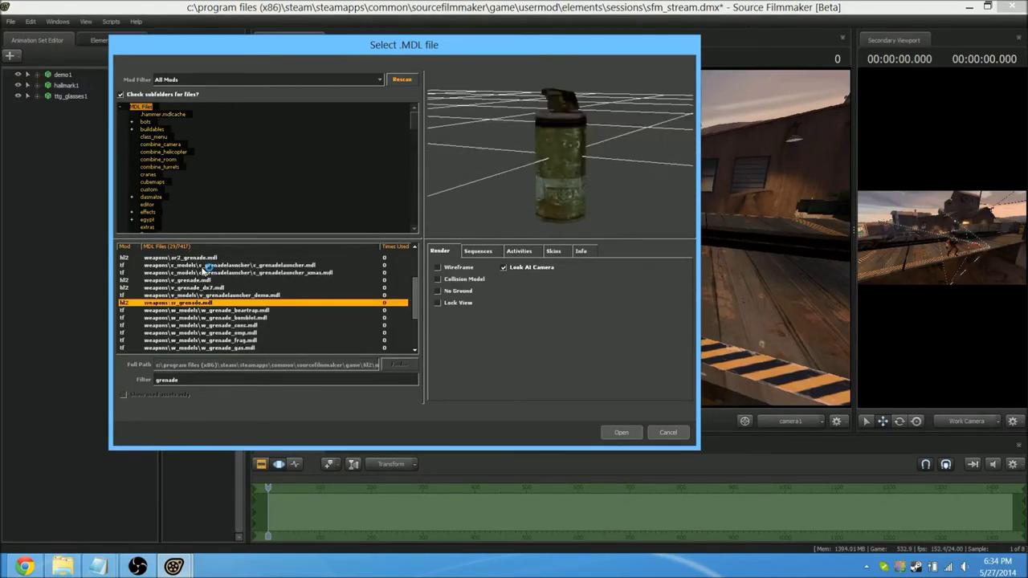
Compare the c_grenadelauncher models and create the animation set from c_grenadelauncher_xmas.mdl
click(203, 265)
click(208, 274)
click(223, 267)
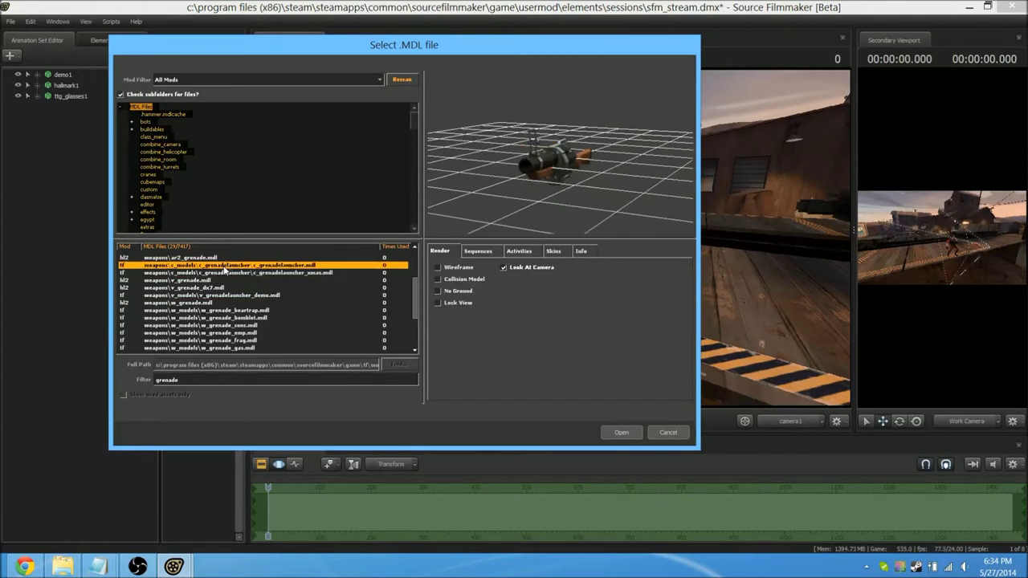
drag(548, 173, 438, 176)
click(297, 273)
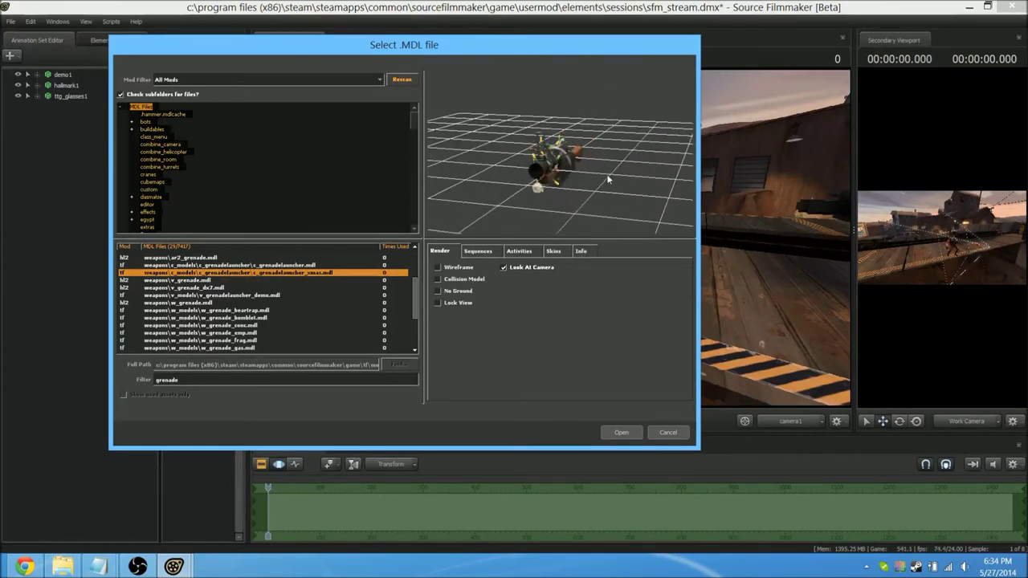
click(623, 434)
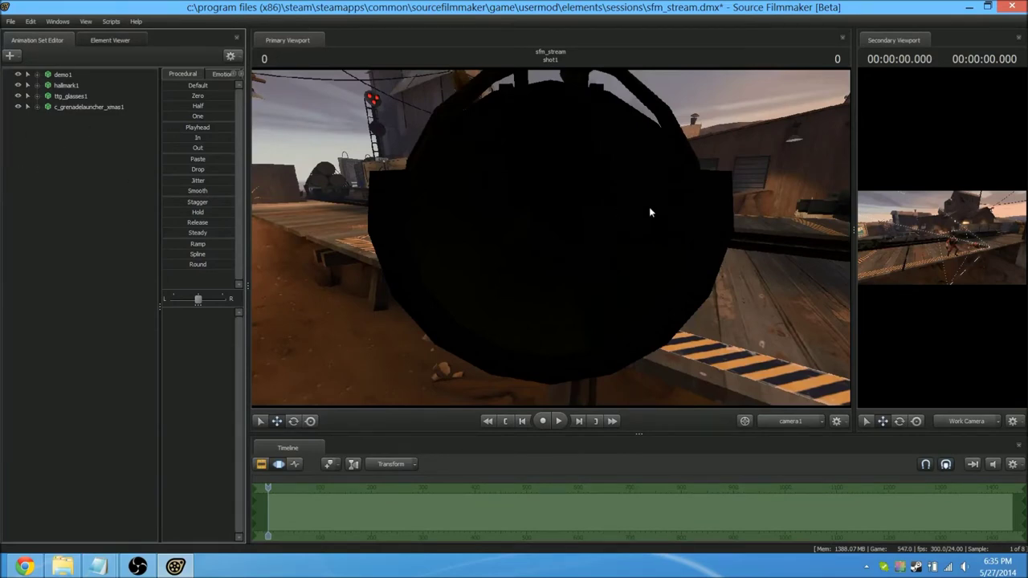
Enlarge the secondary viewport and move the Work Camera to frame the Demoman beside the hat and grenade launcher
drag(854, 201, 405, 235)
mouse_move(514, 241)
mouse_down()
mouse_move(509, 269)
mouse_move(514, 241)
mouse_move(526, 251)
mouse_move(511, 256)
mouse_up()
key(w)
key(w)
key(d)
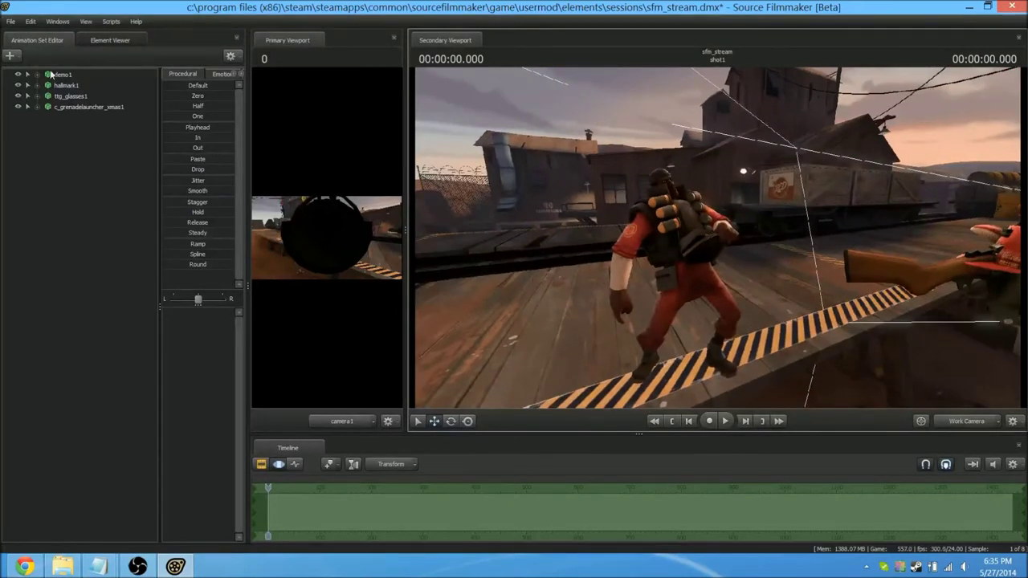
Expand the demo1 animation set and the Body and Unknown groups of hallmark1 to show their controls
click(37, 74)
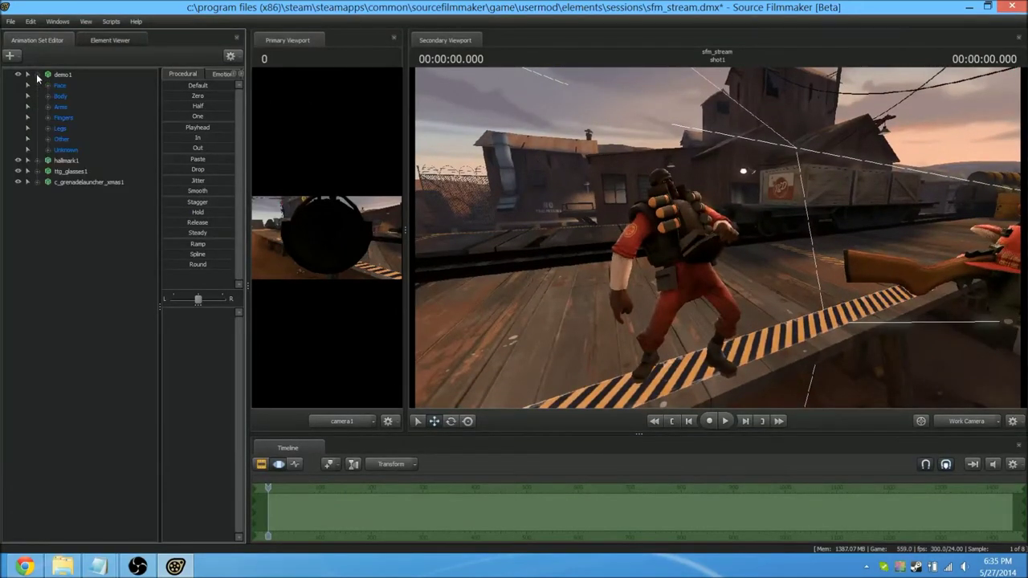
click(37, 160)
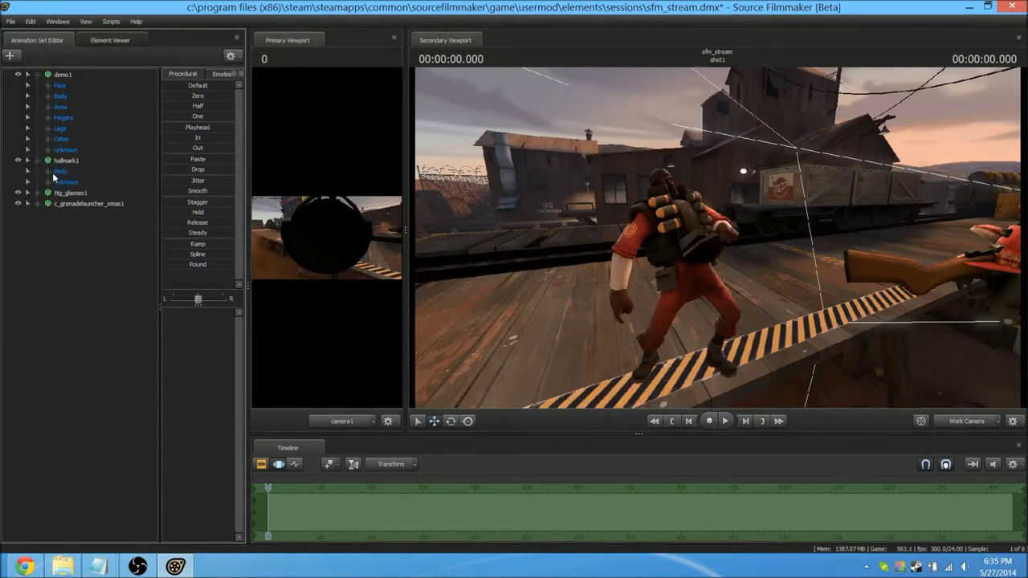
click(48, 171)
click(49, 204)
Examine hallmark1's jiggle1, rootTransform and bip_head controls by selecting each of them
click(78, 215)
click(78, 184)
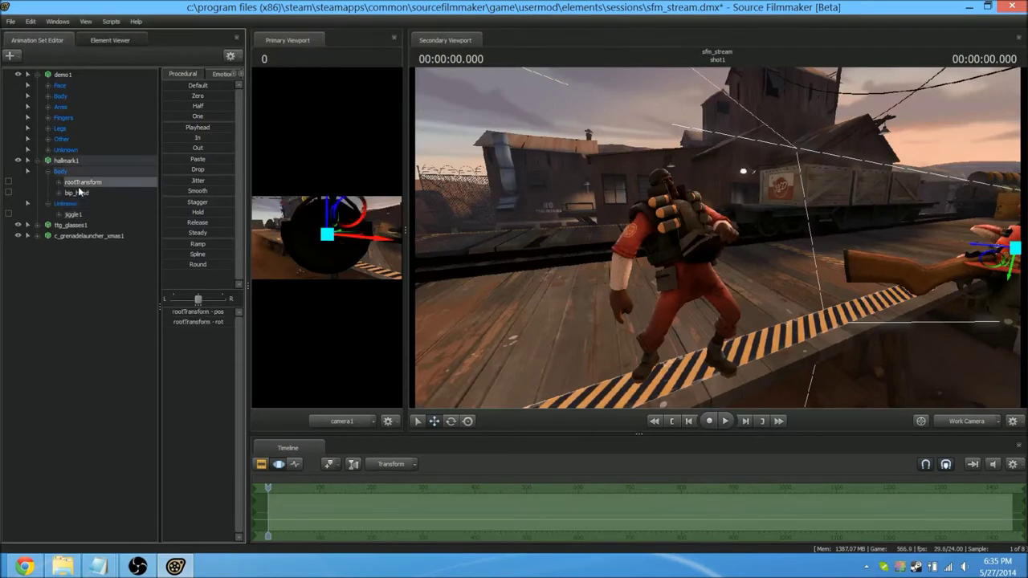
click(85, 193)
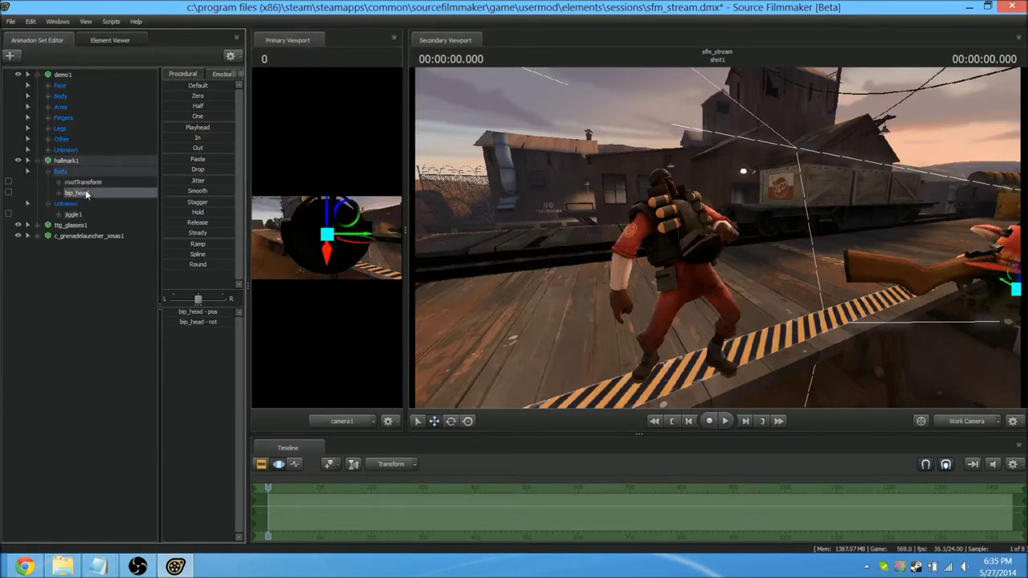
click(80, 215)
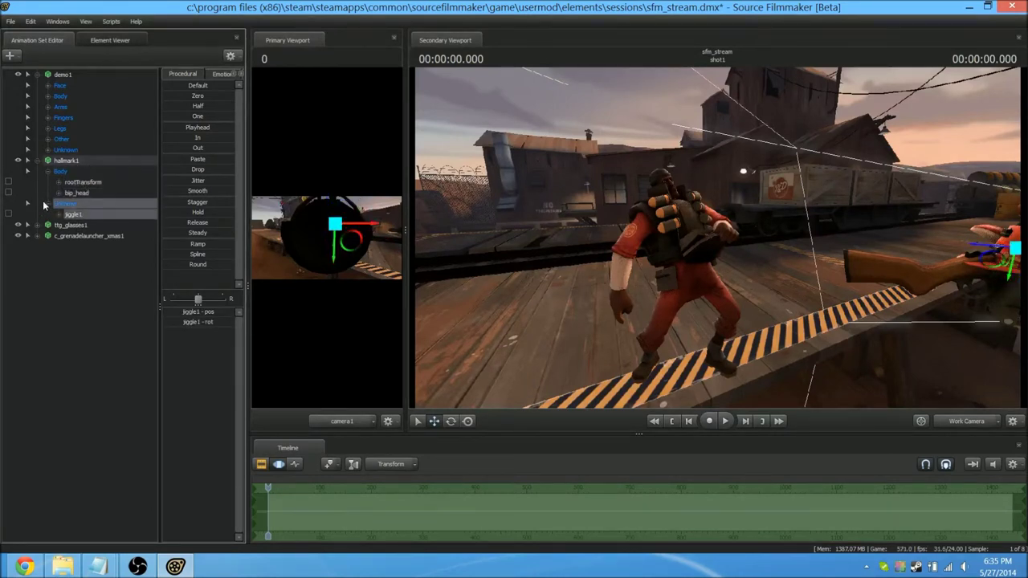
click(79, 182)
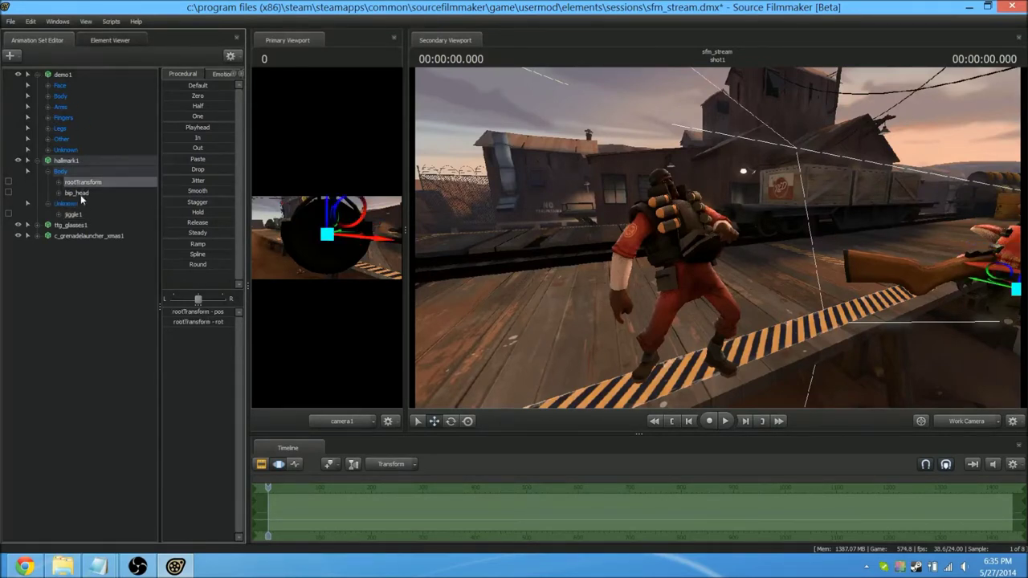
Review hallmark1's Body group by selecting its bip_head control and the whole group
click(85, 204)
click(92, 194)
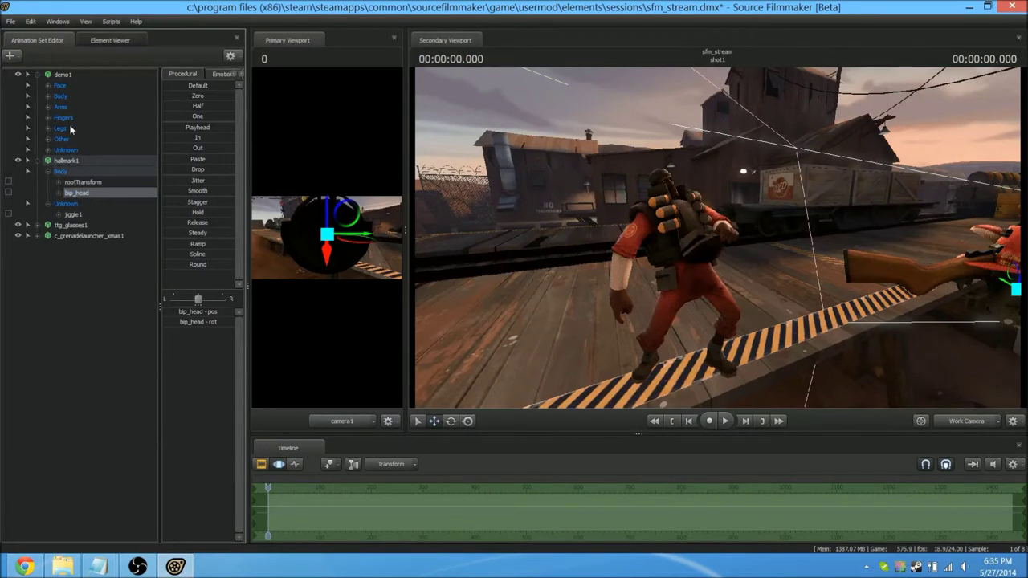
click(64, 173)
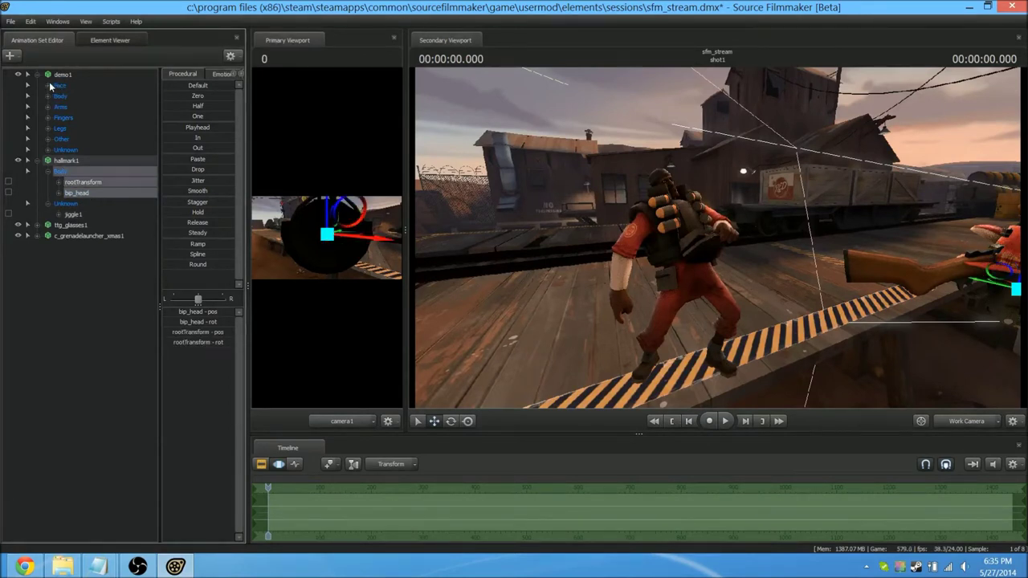
Lock hallmark1's bip_head to the bip_head control in demo1's Body group
click(49, 96)
click(79, 118)
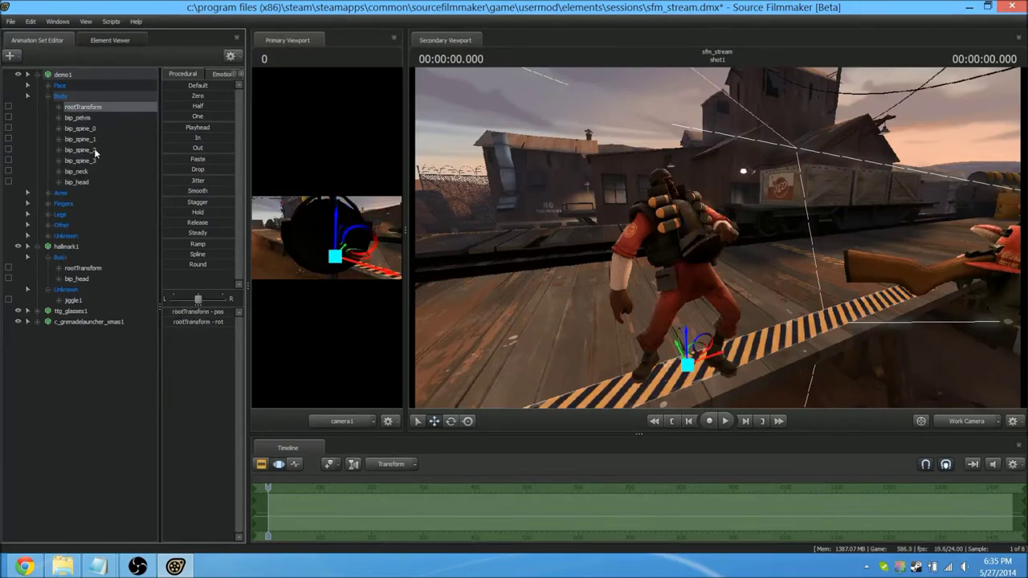
click(72, 183)
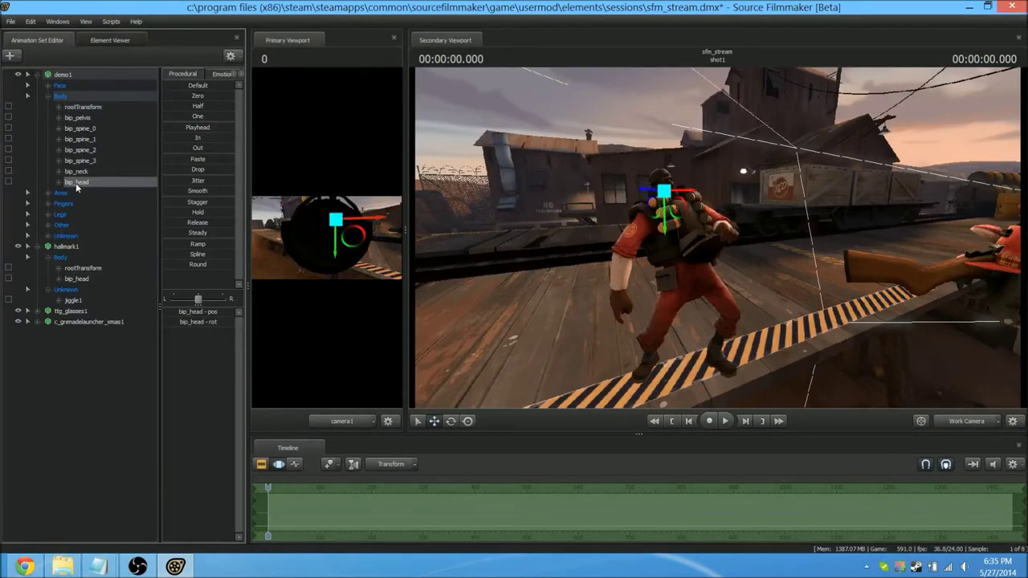
drag(76, 182, 82, 282)
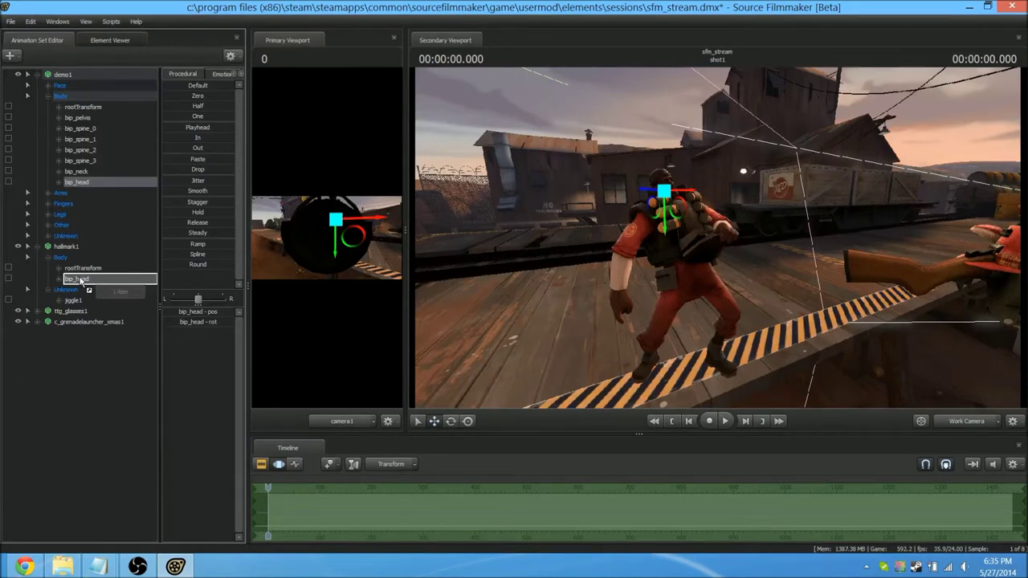
drag(82, 281, 80, 281)
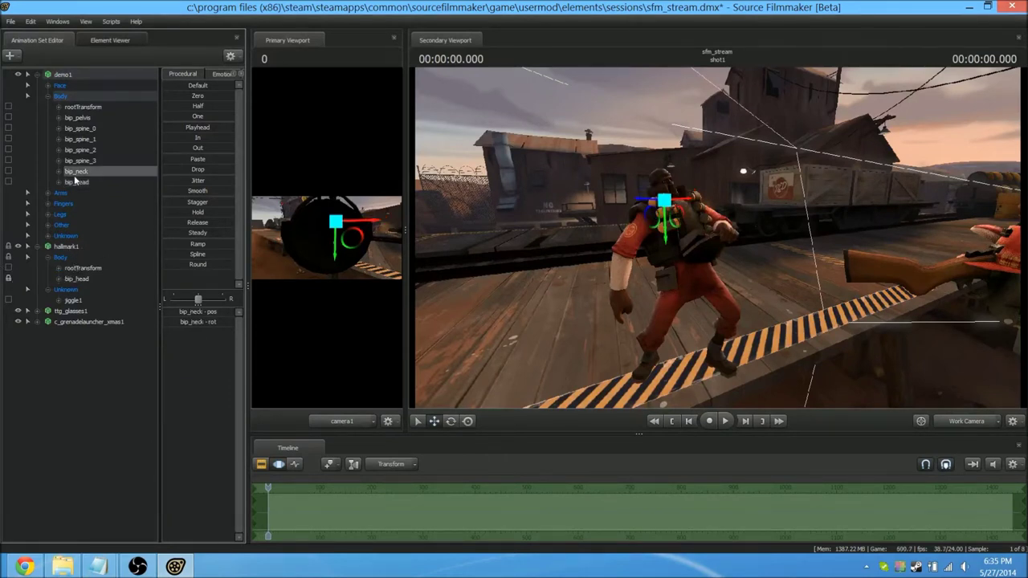
click(83, 281)
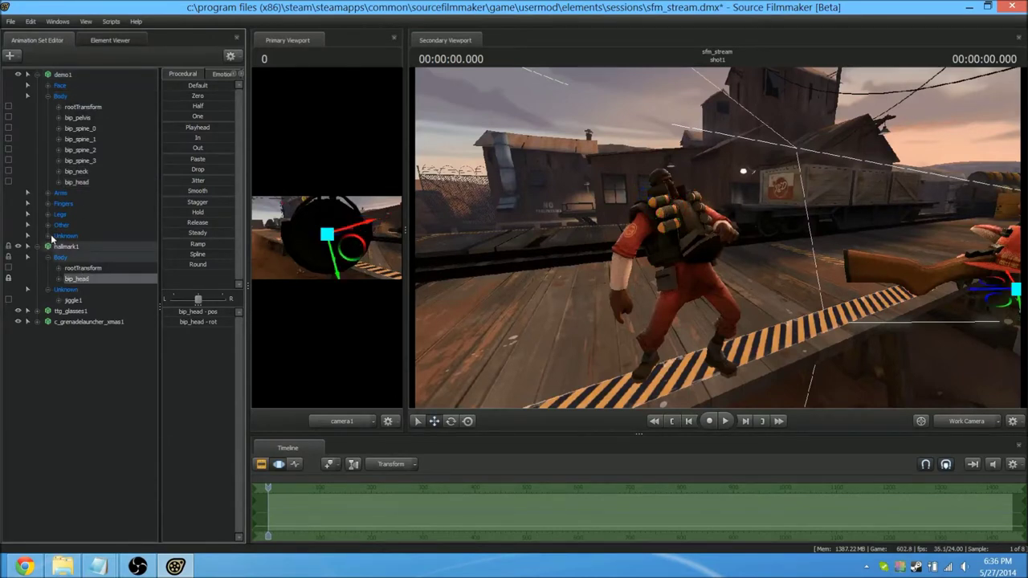
Collapse demo1's Body group, check the controls in its Unknown group, and collapse both Unknown groups
click(48, 95)
click(48, 150)
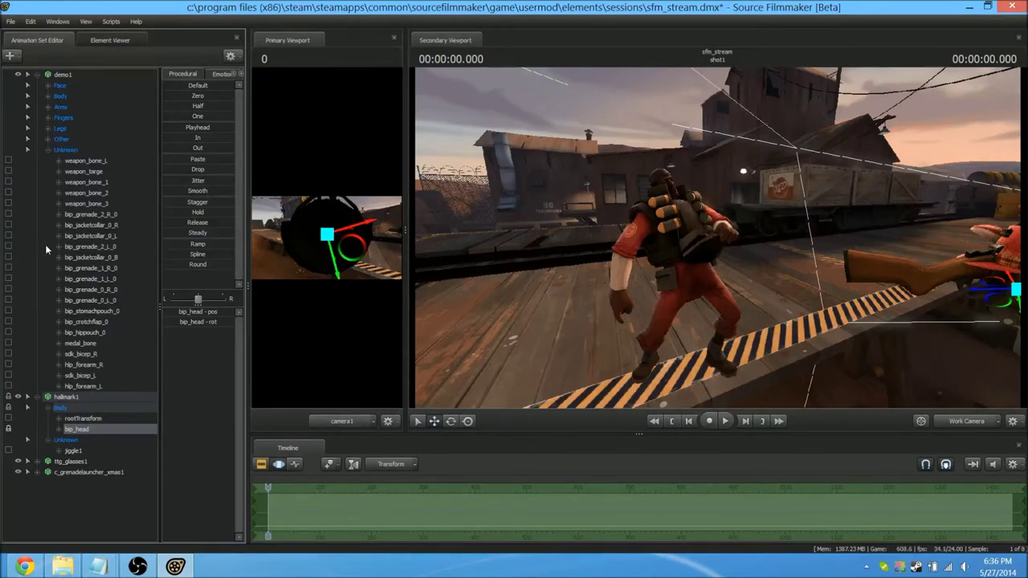
click(48, 151)
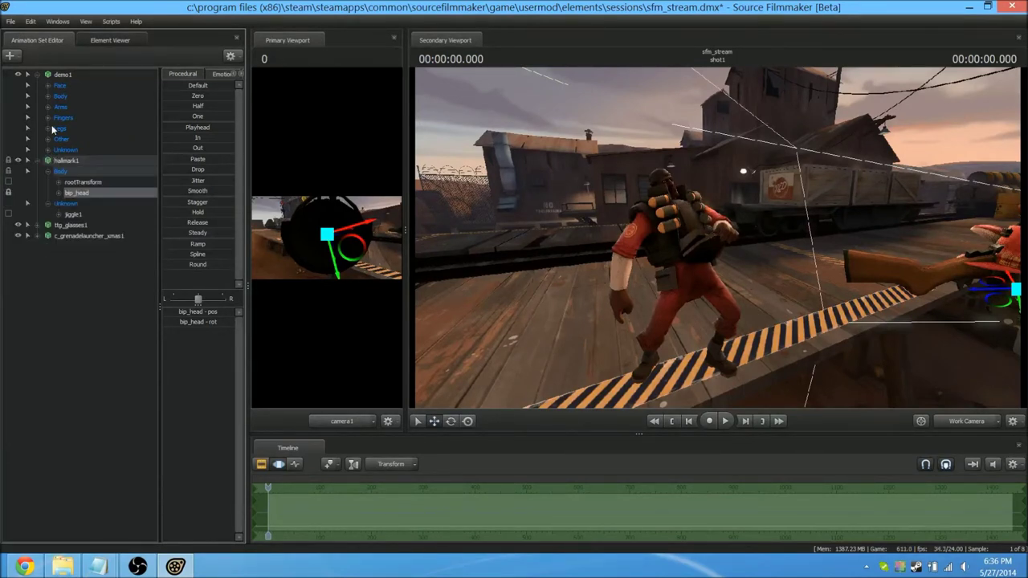
click(48, 205)
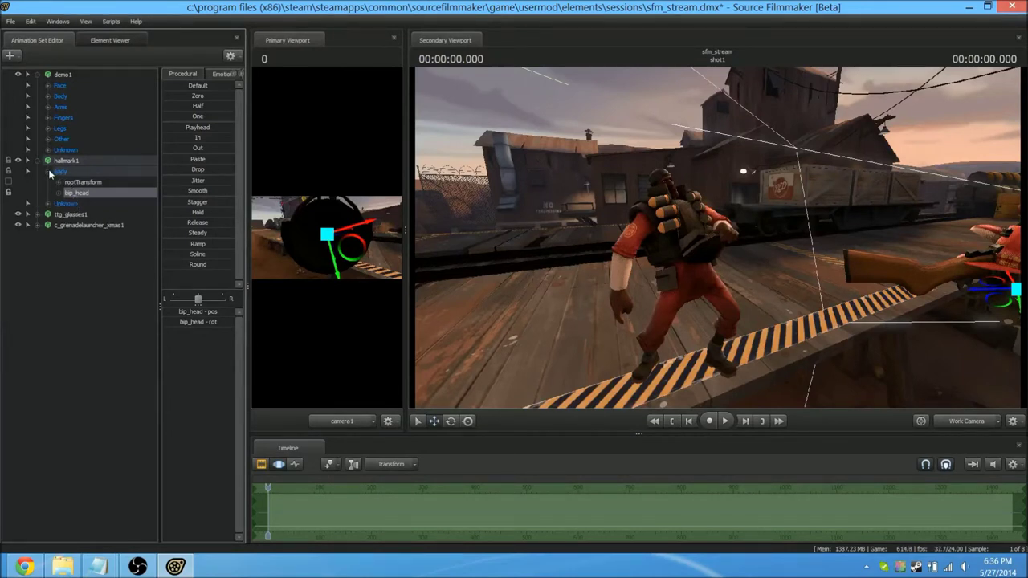
Snap the hat onto the Demoman's head by fully applying the Zero preset to hallmark1's bip_head
click(64, 161)
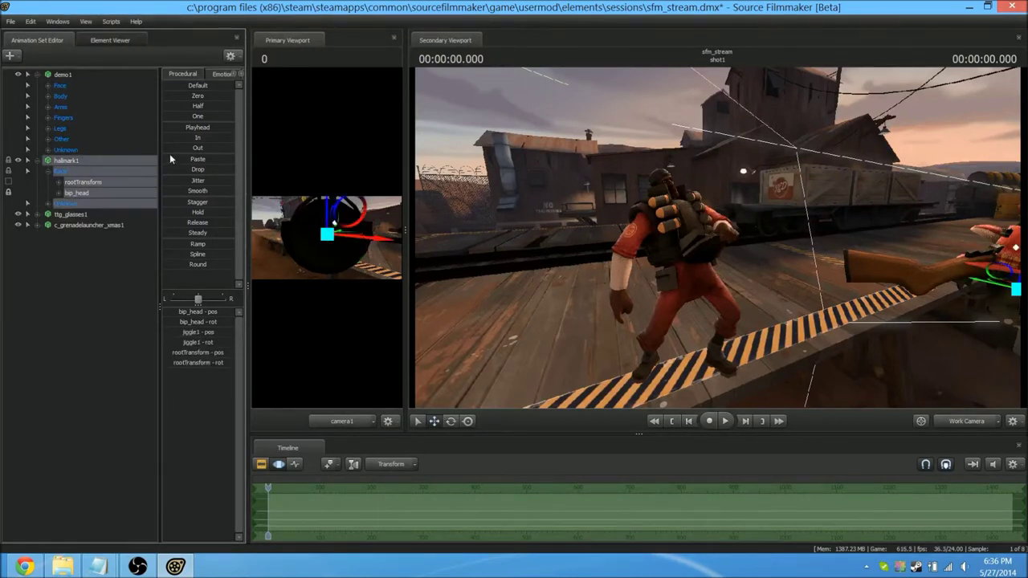
mouse_move(166, 96)
mouse_down()
mouse_move(232, 96)
mouse_move(163, 97)
mouse_up()
drag(721, 165, 603, 151)
key(w)
key(a)
mouse_move(173, 97)
mouse_down()
mouse_move(228, 96)
mouse_move(159, 107)
mouse_up()
click(49, 203)
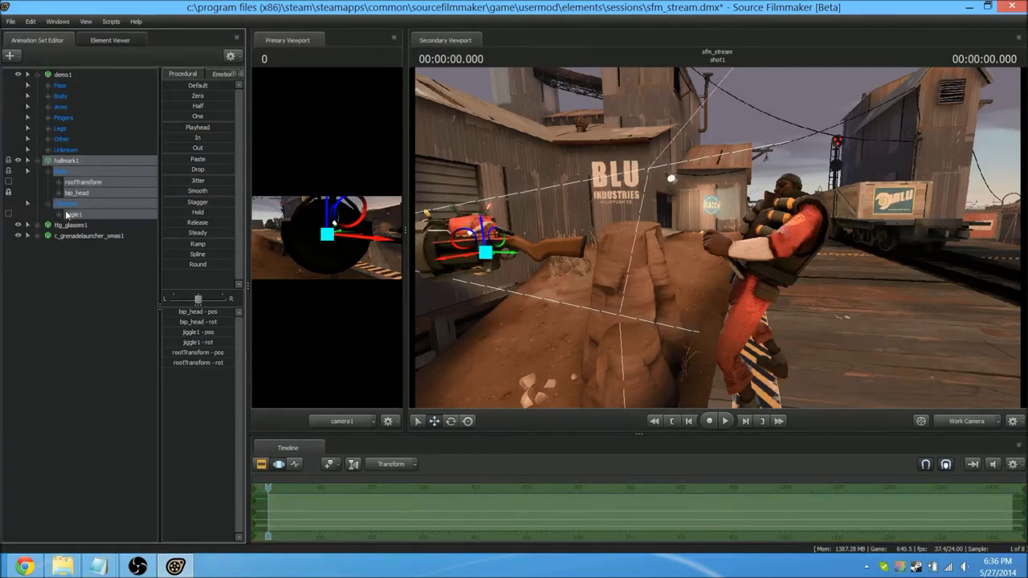
click(78, 194)
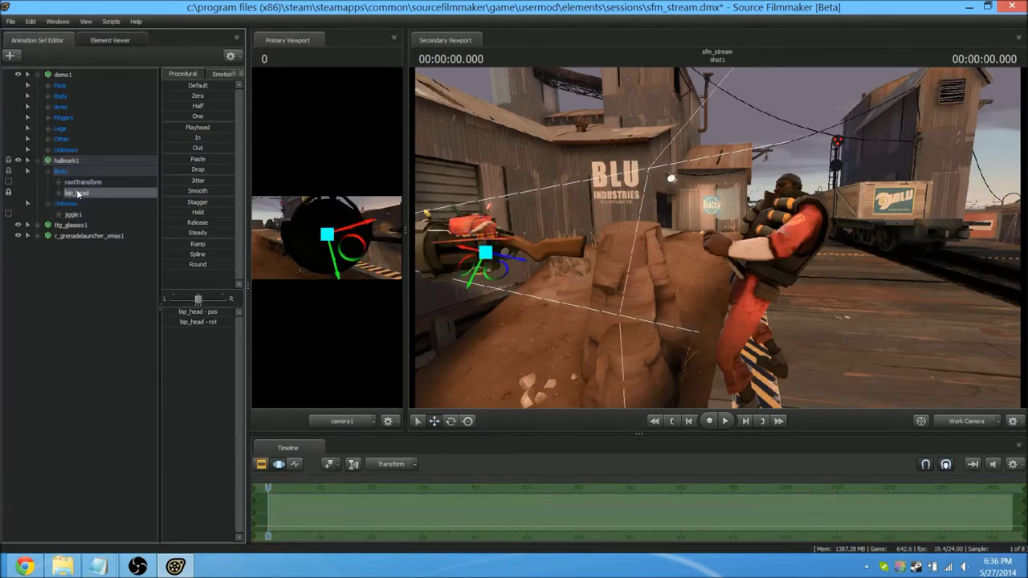
drag(166, 96, 233, 97)
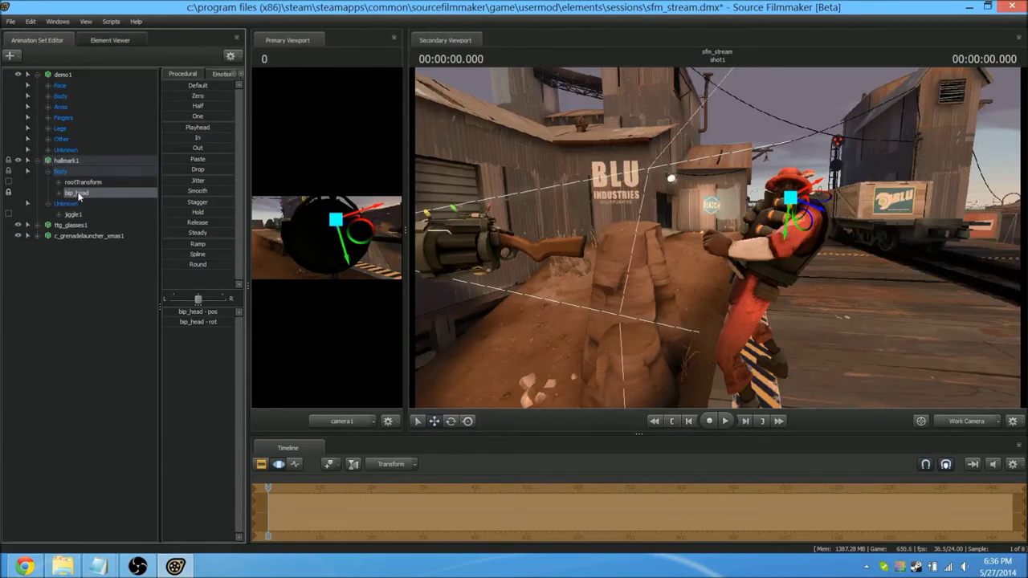
Lock ttg_glasses1's bip_head to the bip_head control in demo1's Body group
click(38, 162)
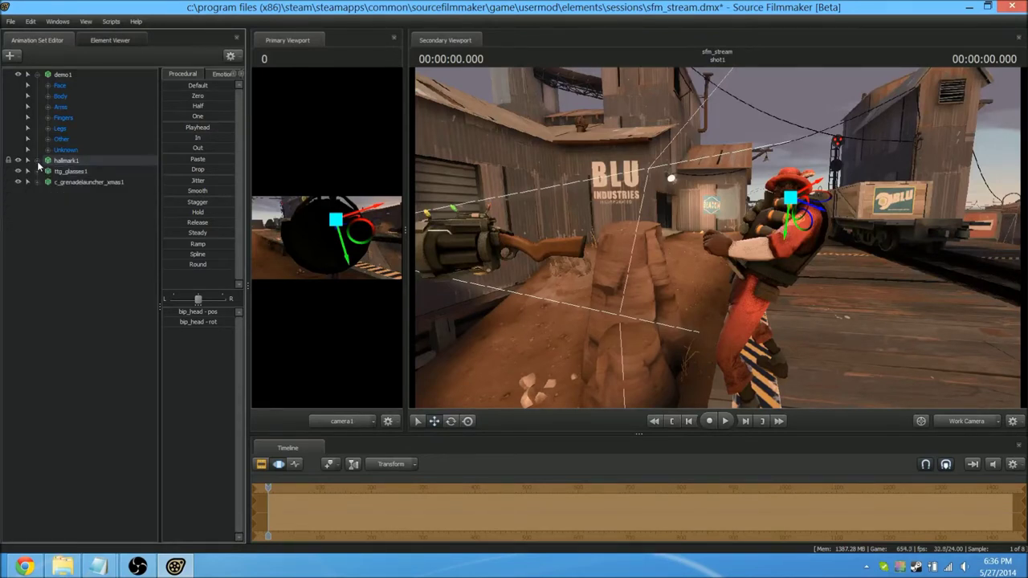
click(55, 201)
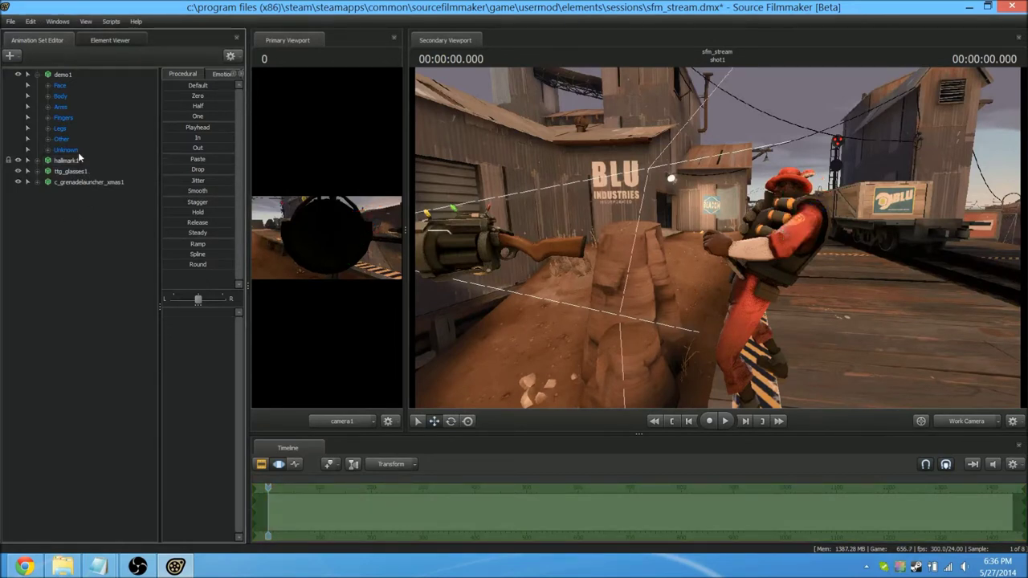
click(38, 171)
click(48, 183)
click(49, 96)
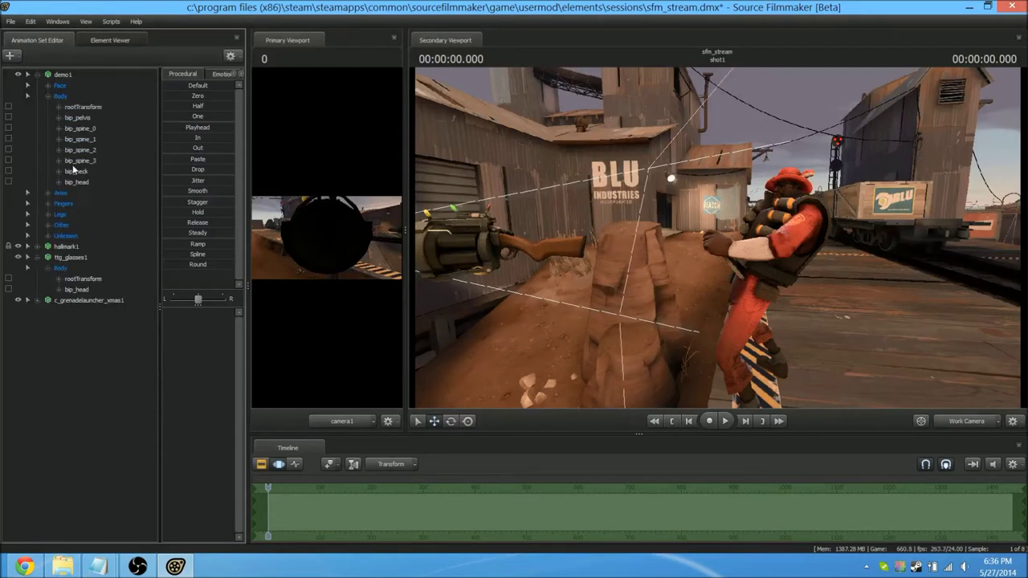
click(78, 182)
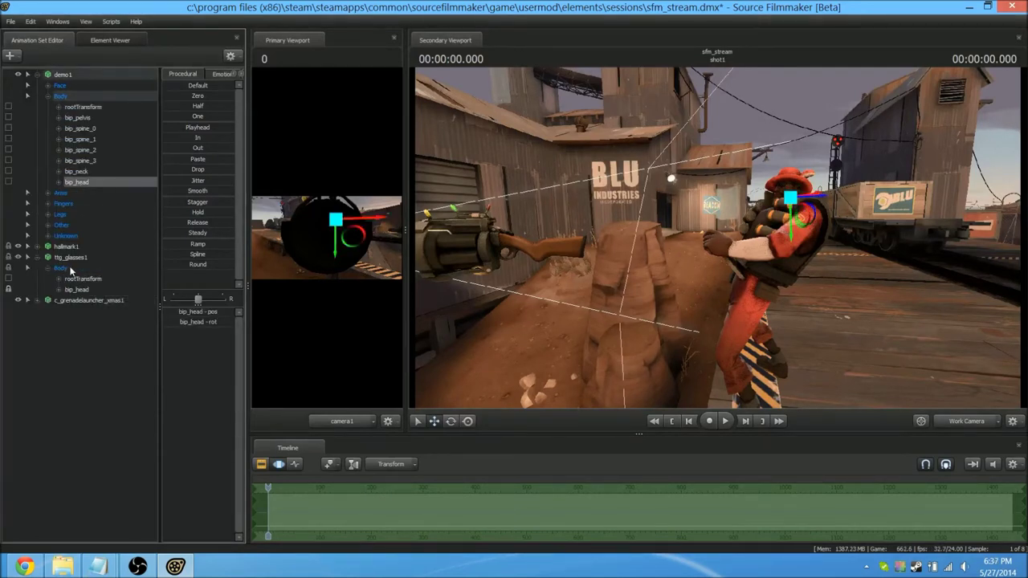
Snap the glasses onto the Demoman's face by fully applying the Zero preset to ttg_glasses1, and collapse its controls
click(61, 259)
drag(173, 94, 301, 94)
click(83, 334)
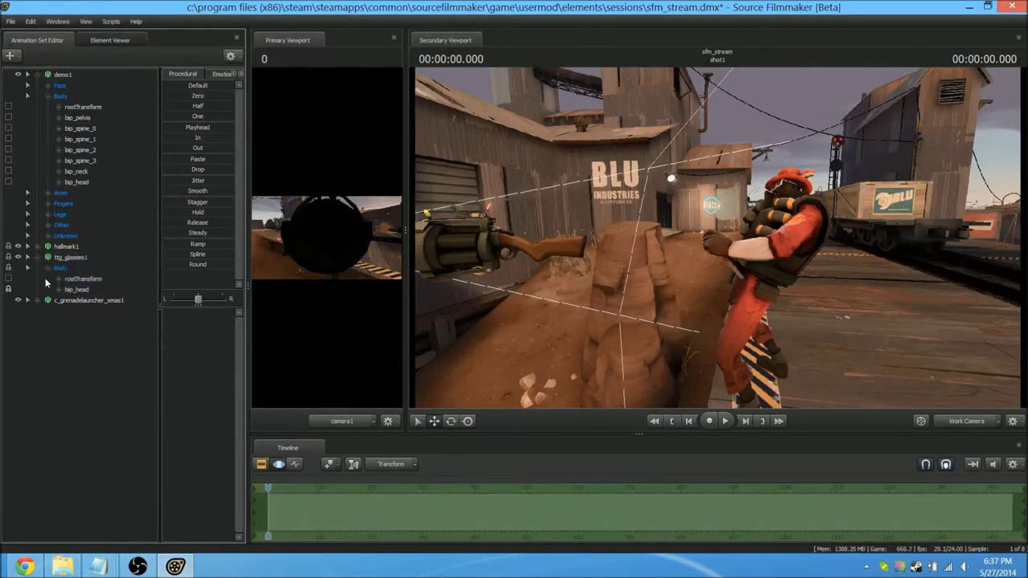
click(38, 258)
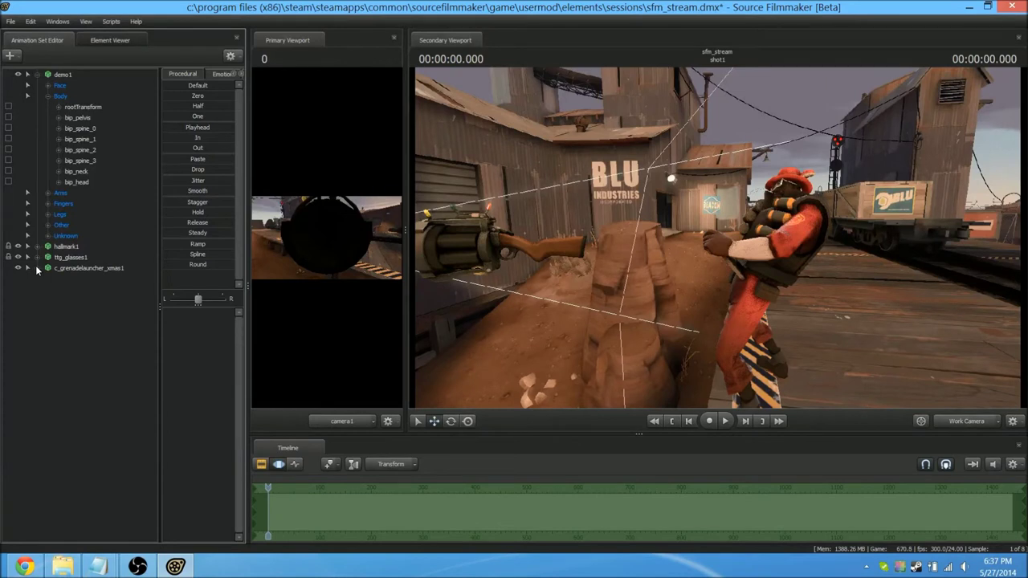
click(36, 266)
click(36, 268)
Unlock the transforms of the hallmark1 and ttg_glasses1 animation sets
right_click(60, 246)
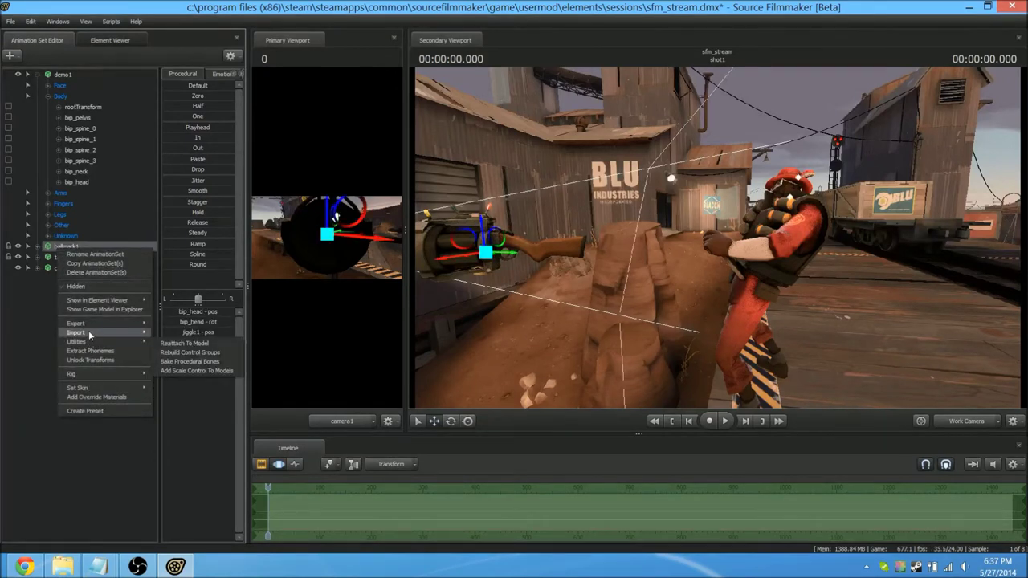
click(28, 326)
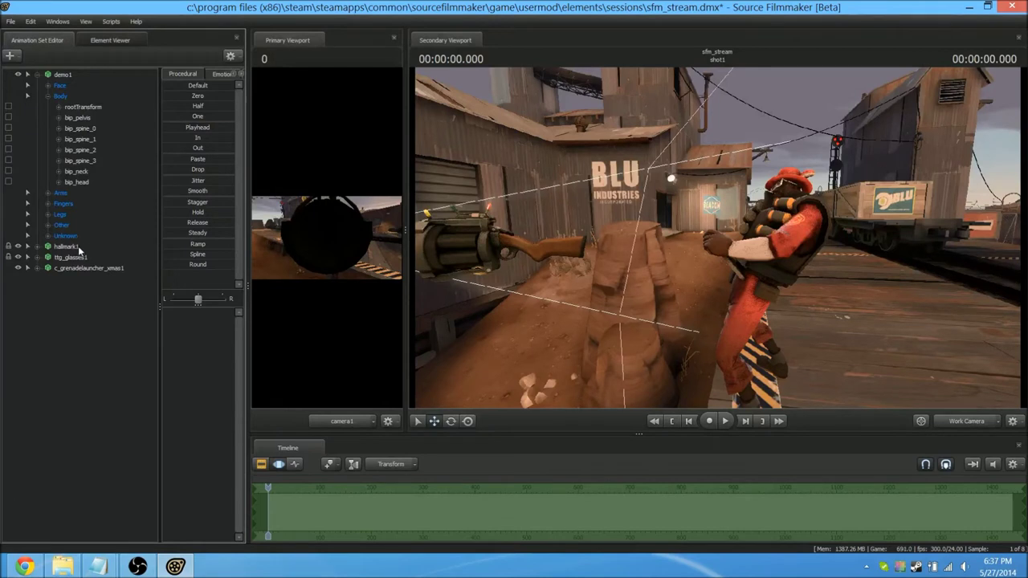
right_click(63, 244)
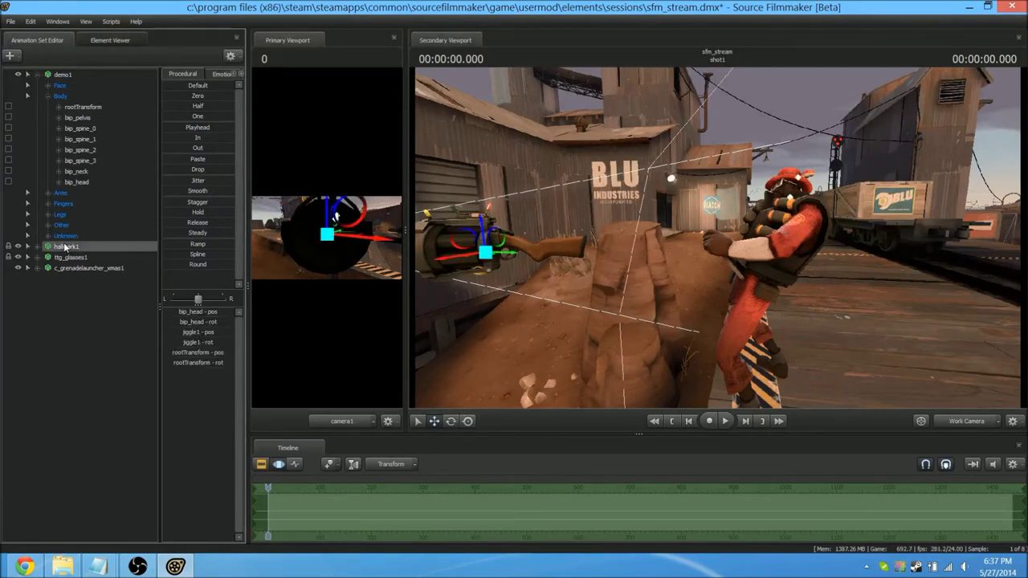
mouse_move(123, 337)
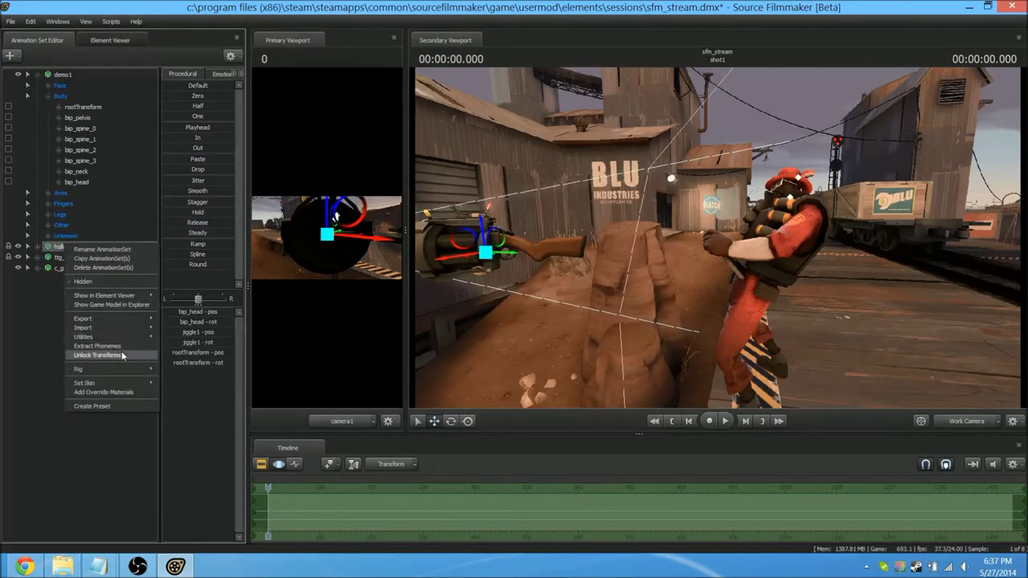
click(120, 356)
right_click(64, 259)
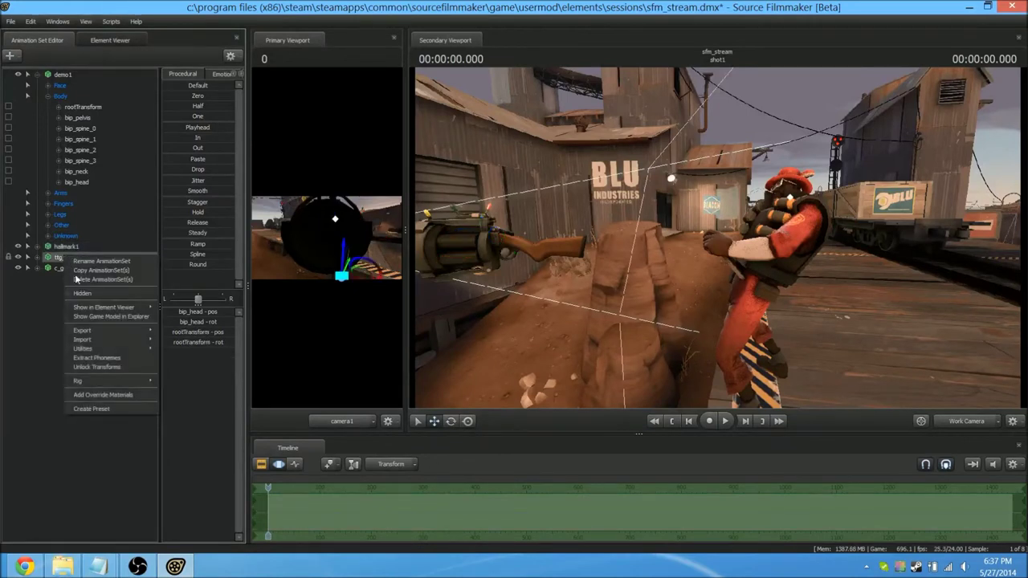
click(105, 367)
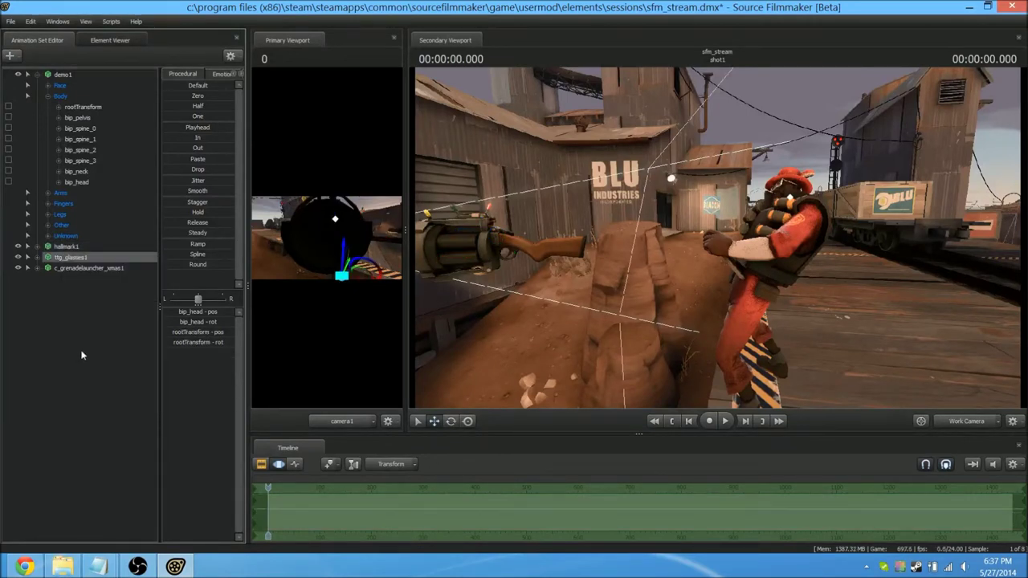
Run the setup_modelcoloring_eta rig script on hallmark1 to bring up its colour picker
right_click(56, 247)
mouse_move(106, 362)
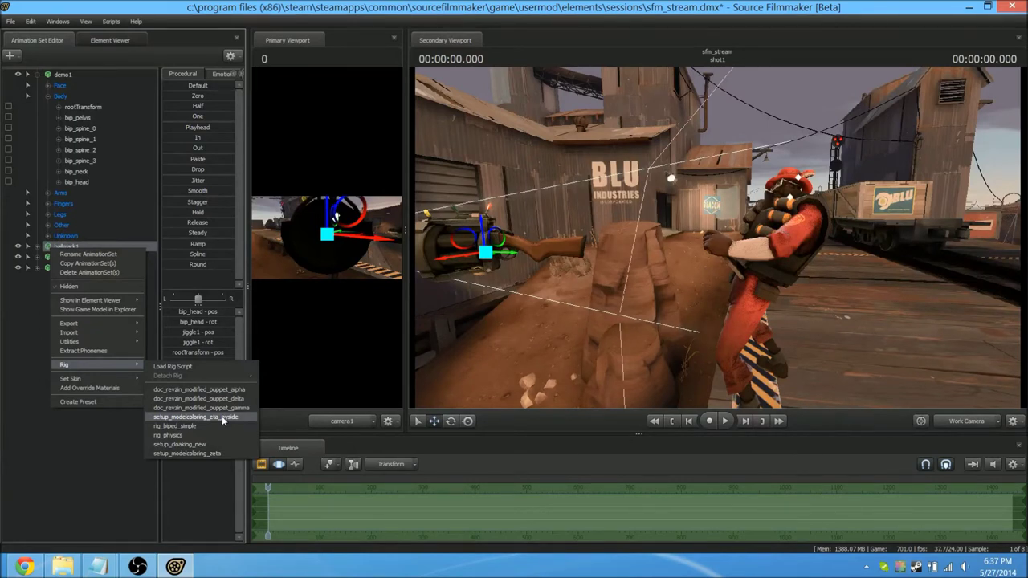
click(221, 416)
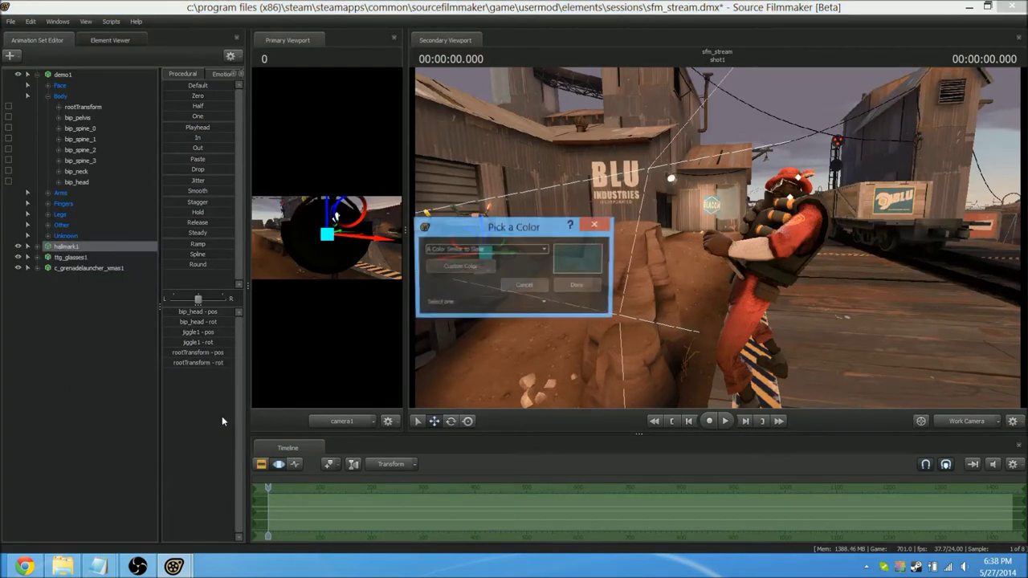
drag(486, 228, 472, 195)
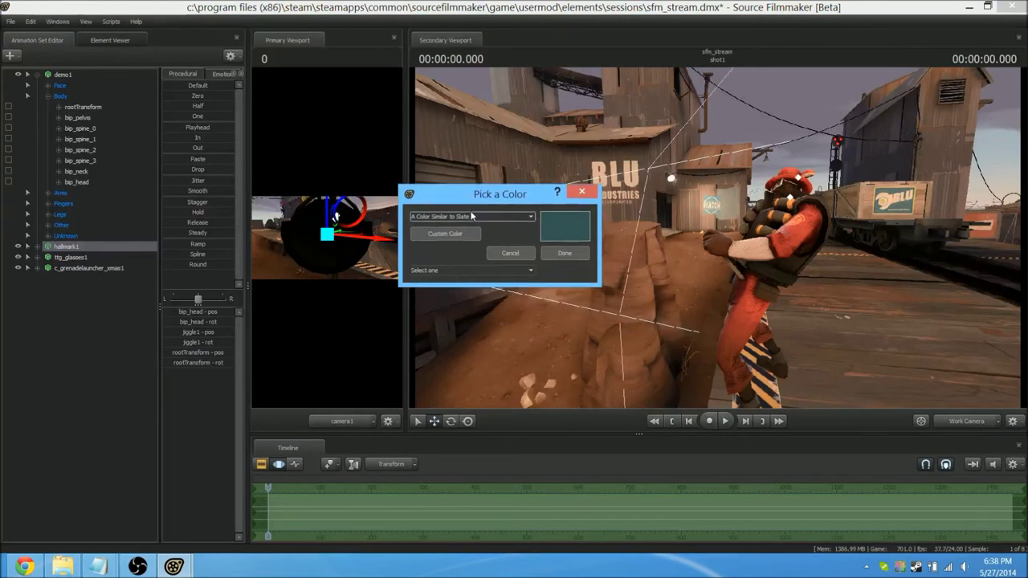
Try the Team Spirit (RED) and Cream Spirit (RED) paint colours for the hat
click(474, 218)
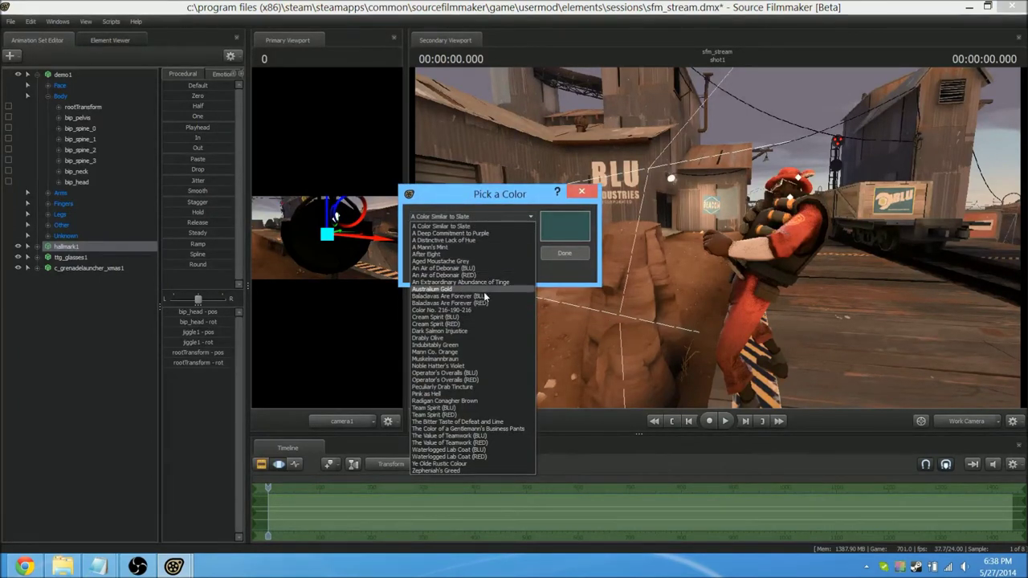
click(438, 415)
drag(517, 204, 521, 203)
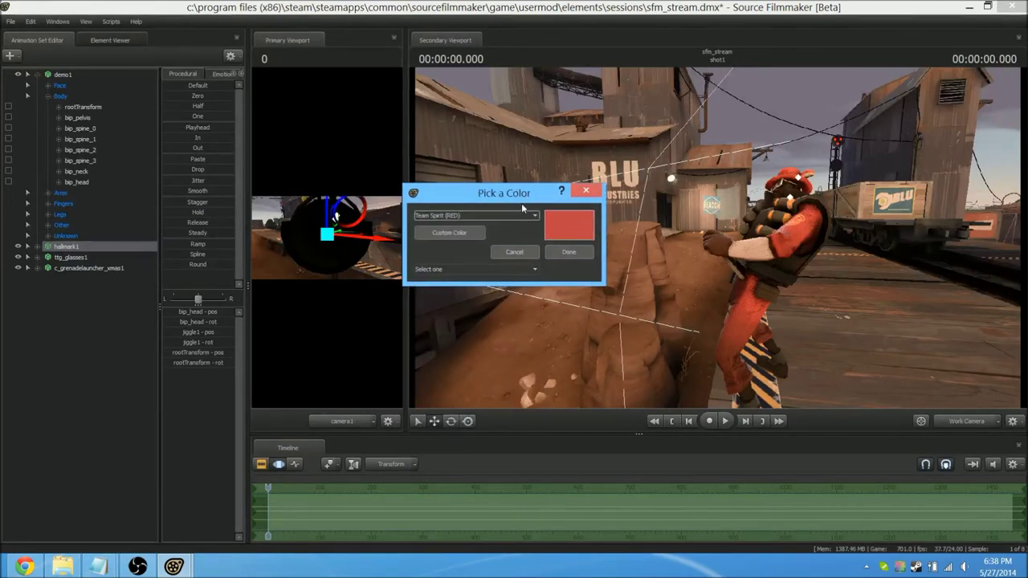
click(514, 217)
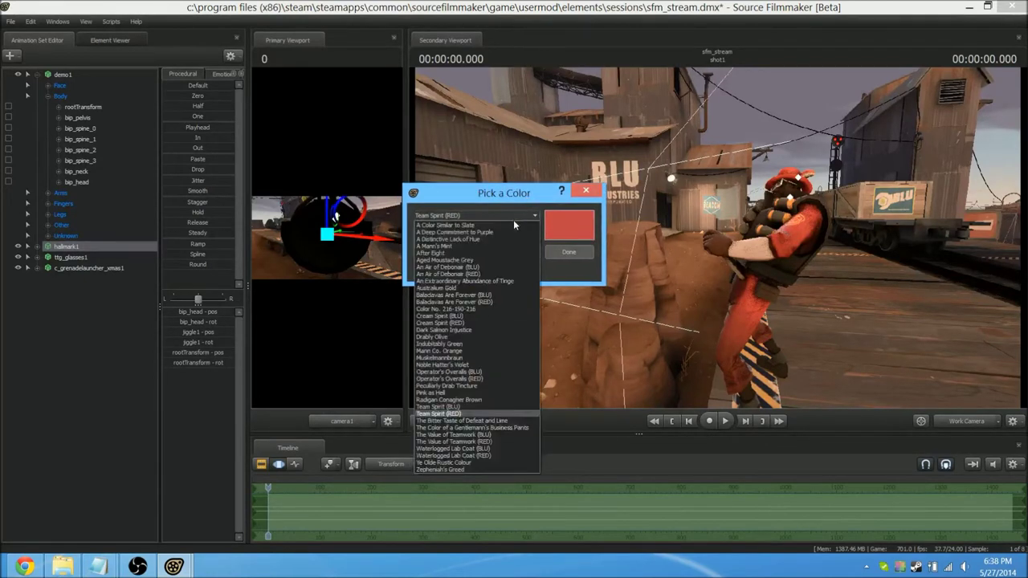
click(474, 323)
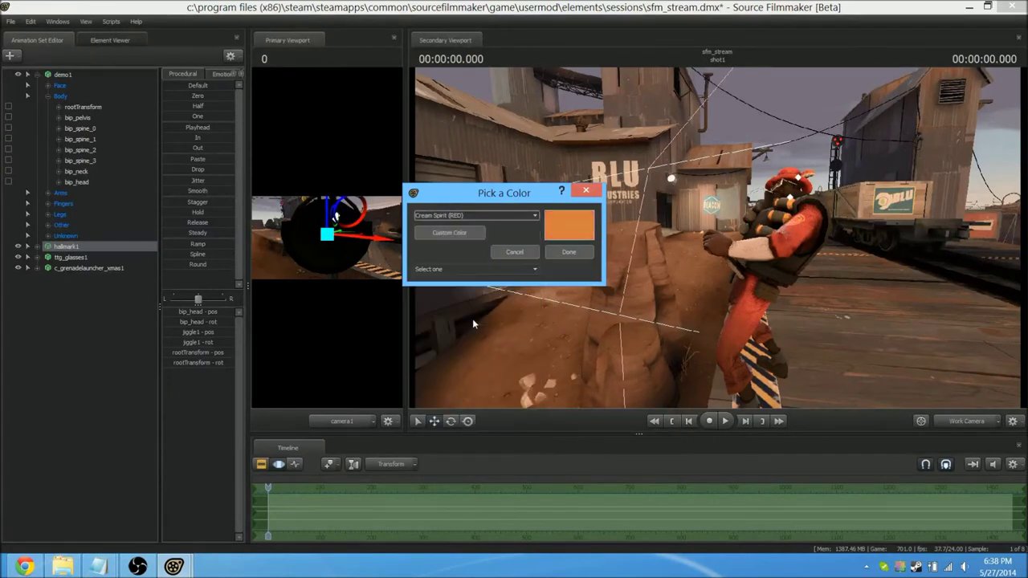
Paint the hat Australium Gold, applying the colour to All parameters, and accept the colour choice
click(470, 215)
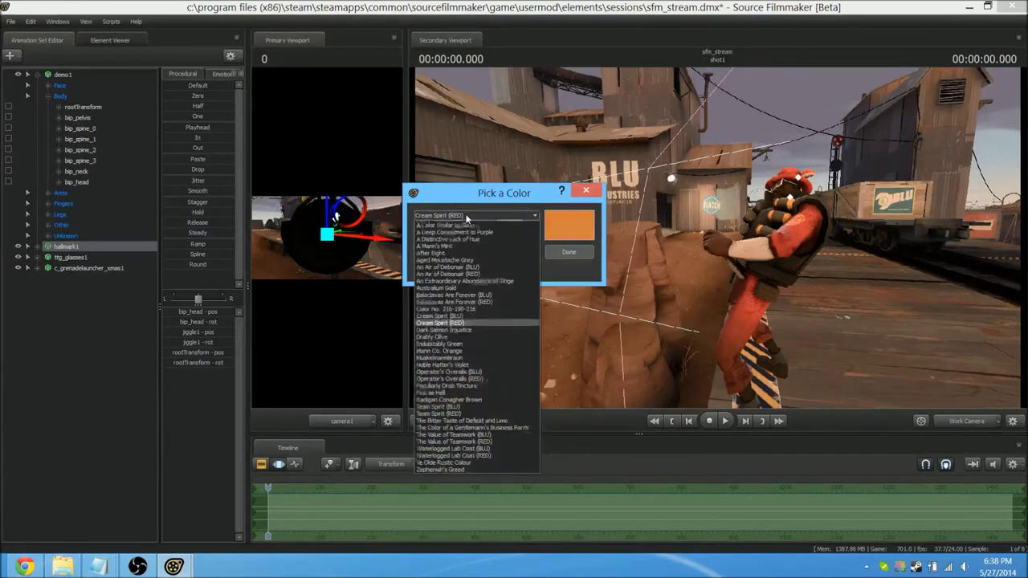
click(470, 287)
click(468, 262)
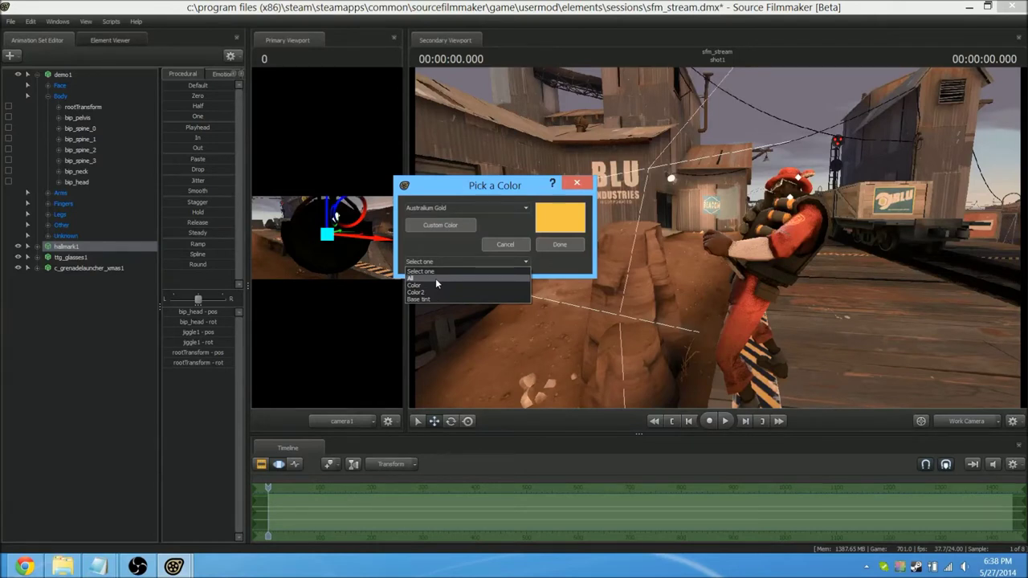
click(441, 270)
click(441, 263)
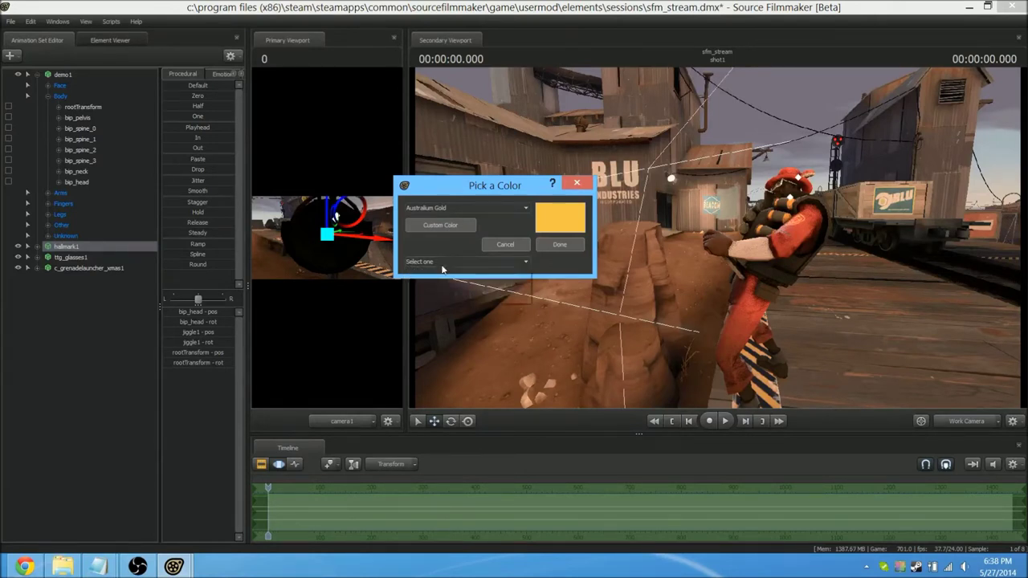
click(442, 279)
click(448, 263)
click(447, 264)
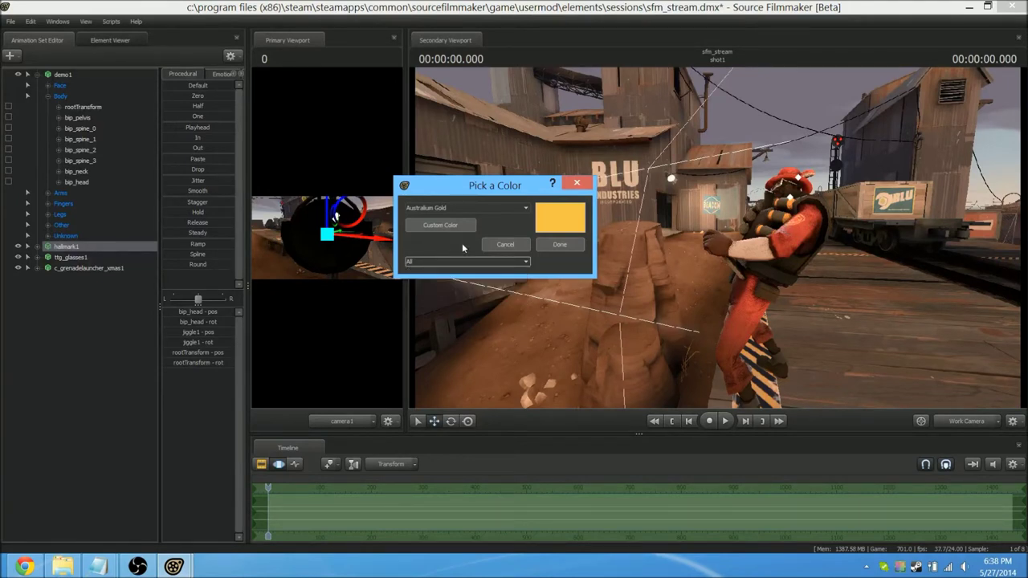
click(560, 245)
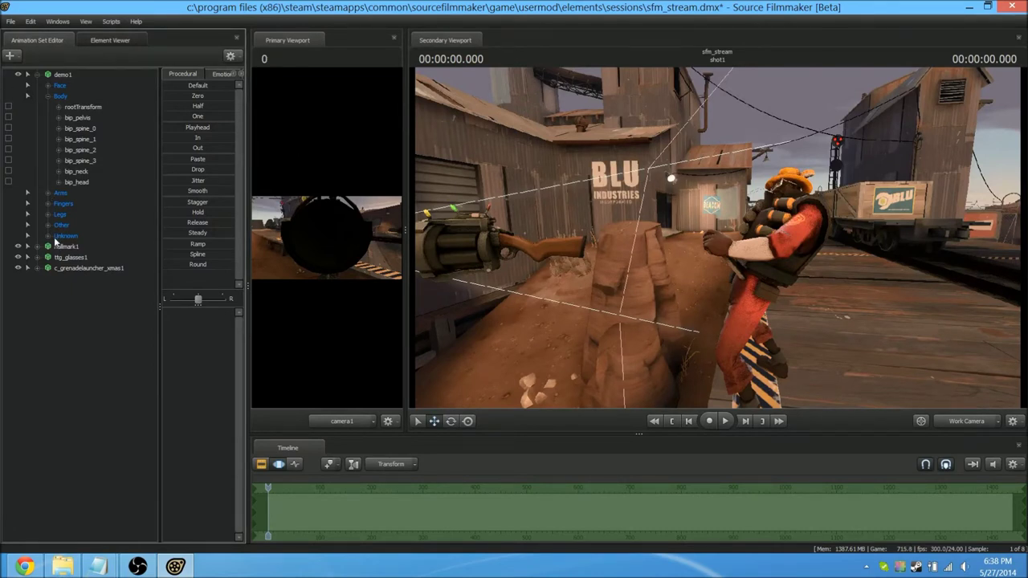
Run the setup_modelcoloring_eta_pyside rig script on ttg_glasses1 and paint the glasses Pink as Hell
right_click(69, 257)
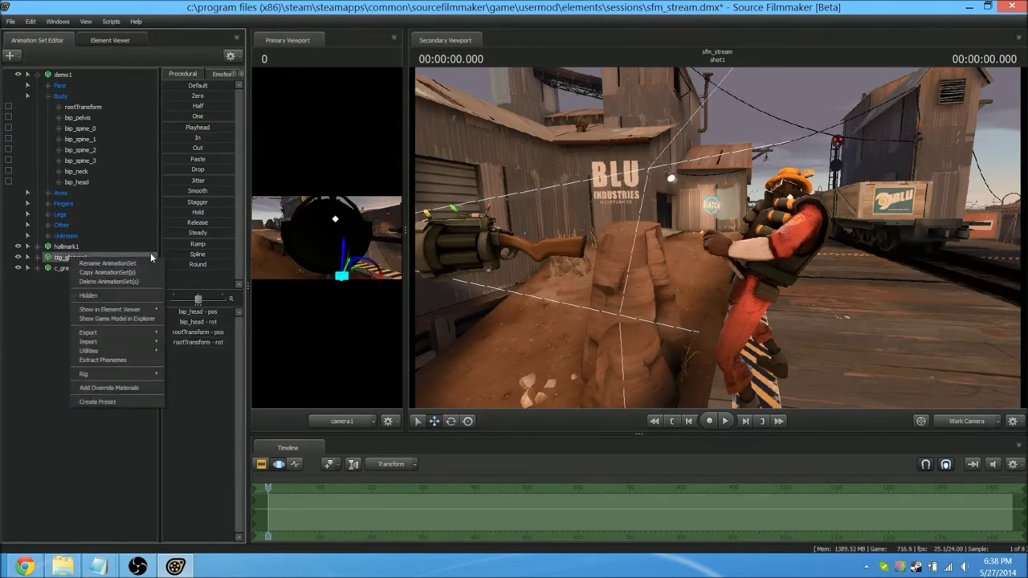
mouse_move(115, 374)
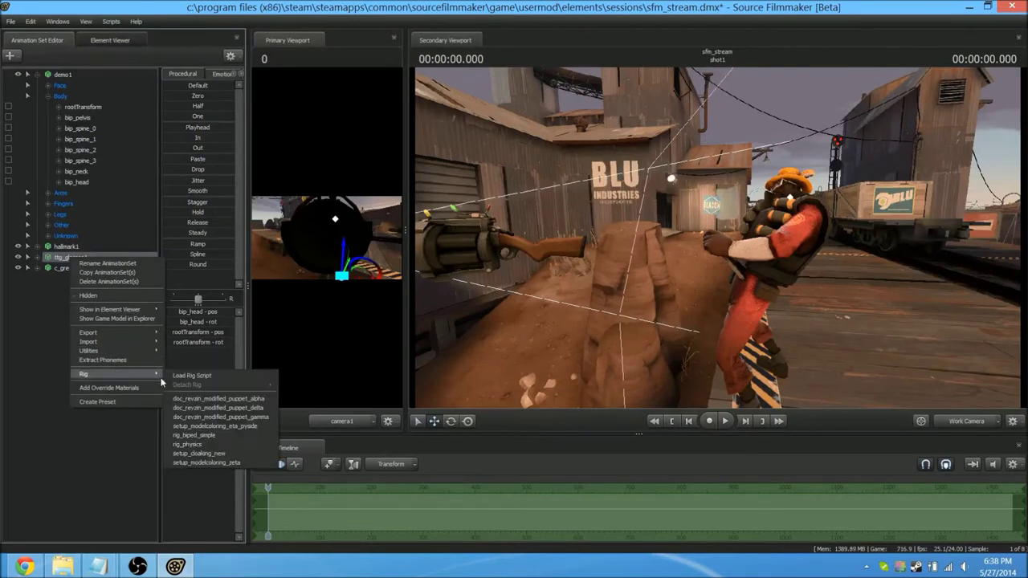
click(205, 426)
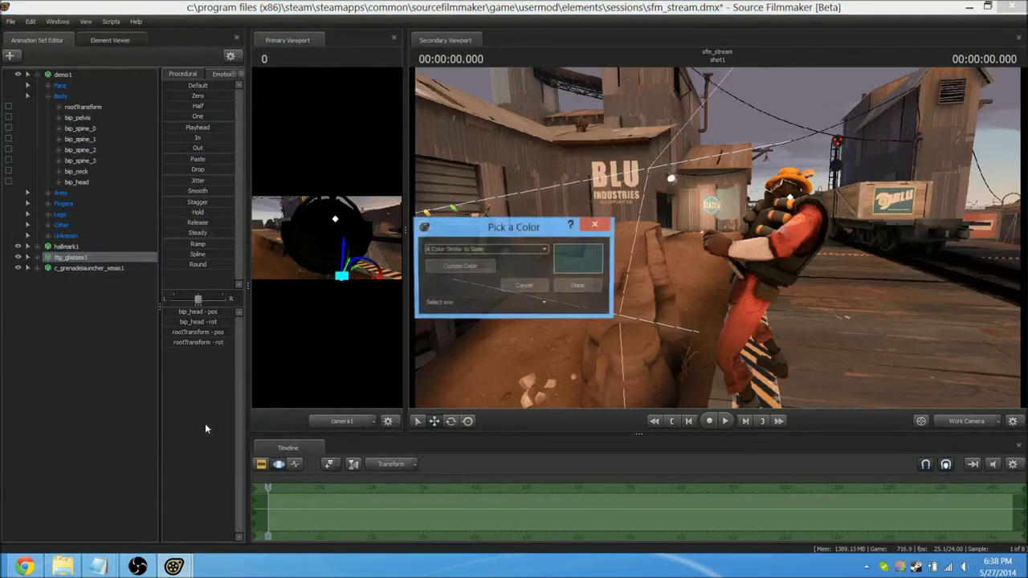
click(480, 250)
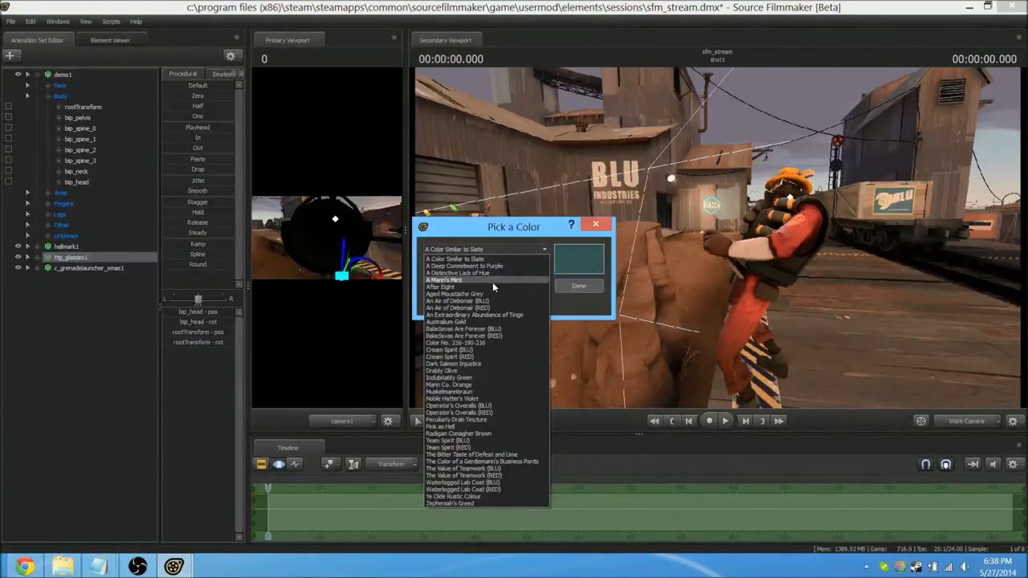
click(462, 426)
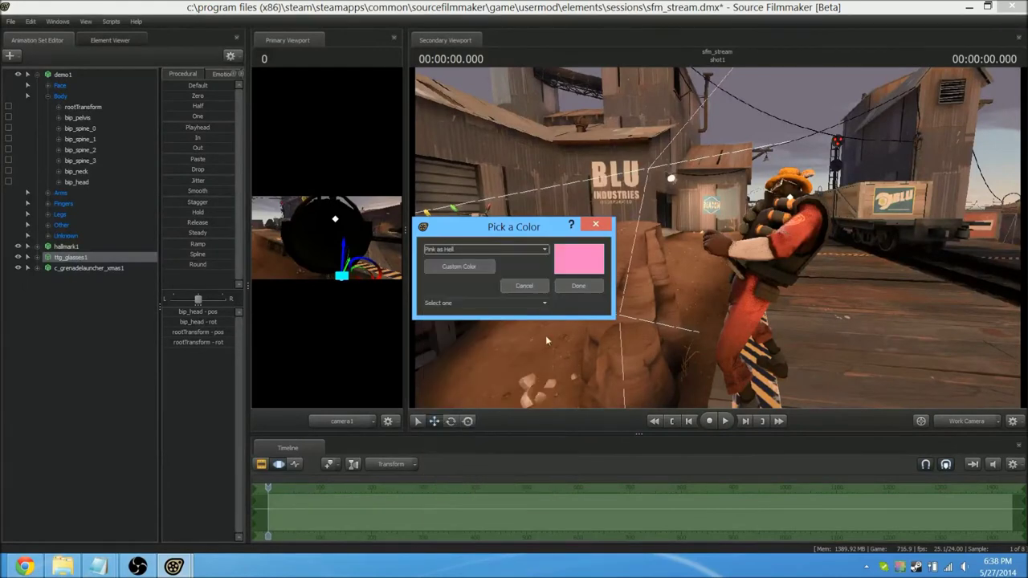
click(579, 287)
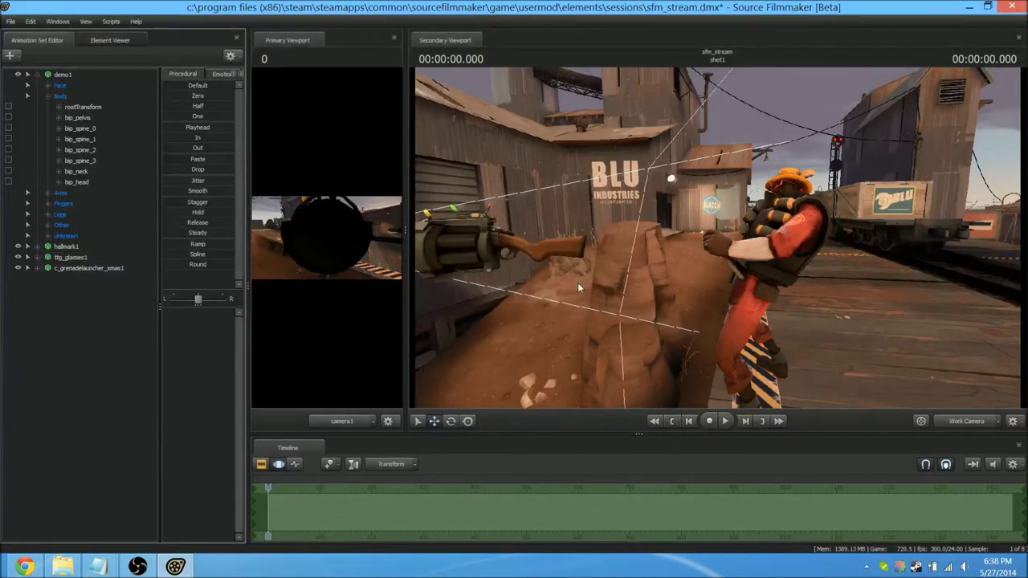
Lock hallmark1's bip_head to the Demoman's bip_head and collapse the hat's controls
drag(793, 224, 872, 209)
key(w)
key(z)
key(x)
key(z)
key(s)
key(x)
click(38, 247)
click(47, 257)
drag(82, 186, 97, 278)
click(37, 247)
Lock the ttg_glasses1 bip_head to the Demoman's bip_head and collapse the glasses' controls
click(37, 258)
click(61, 259)
click(48, 268)
drag(78, 184, 97, 290)
click(38, 258)
Expand the grenade launcher's bones and lock its weapon_bone to demo1's weapon_bone
click(36, 269)
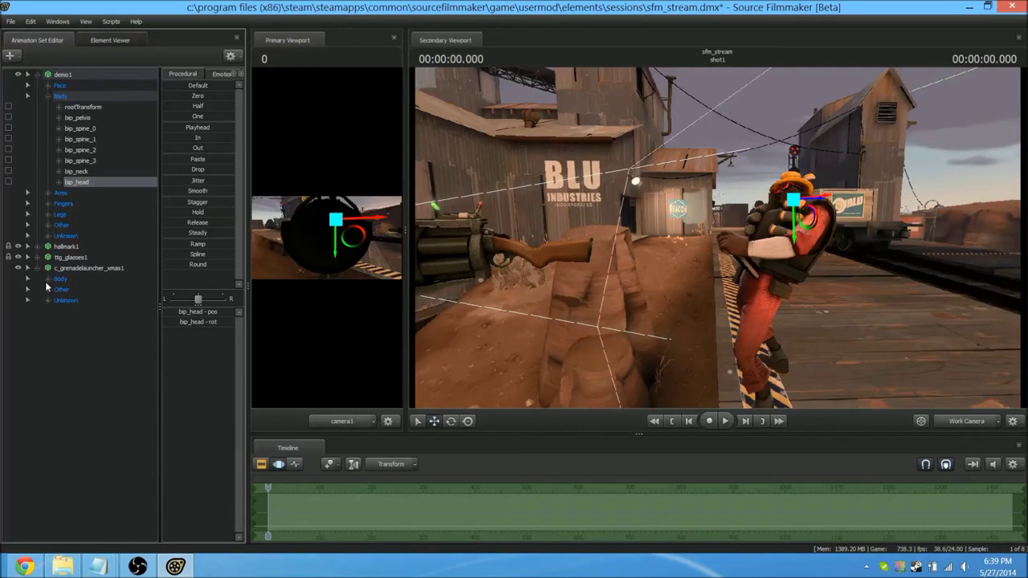
click(45, 279)
click(45, 279)
click(47, 289)
click(47, 311)
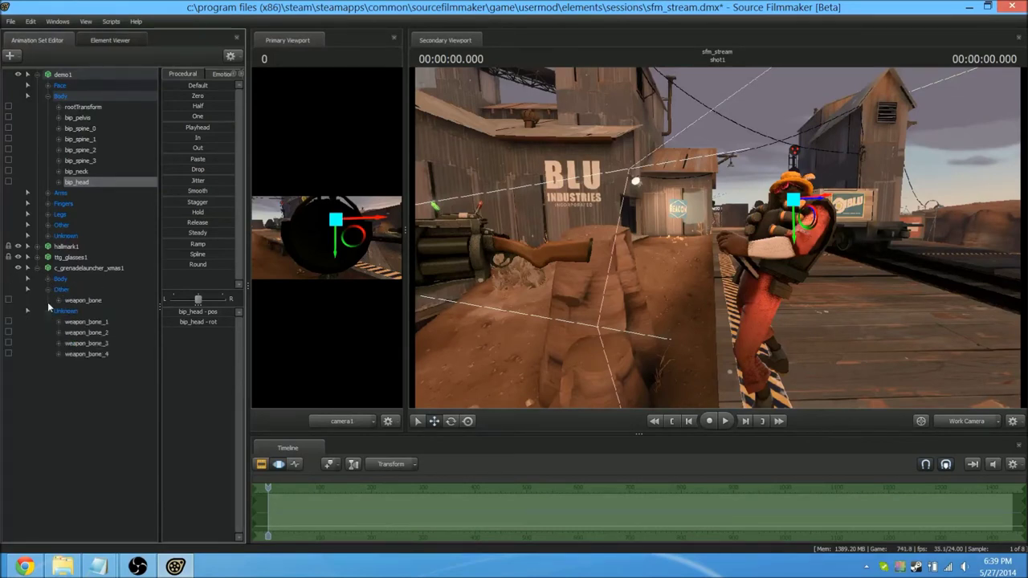
click(49, 96)
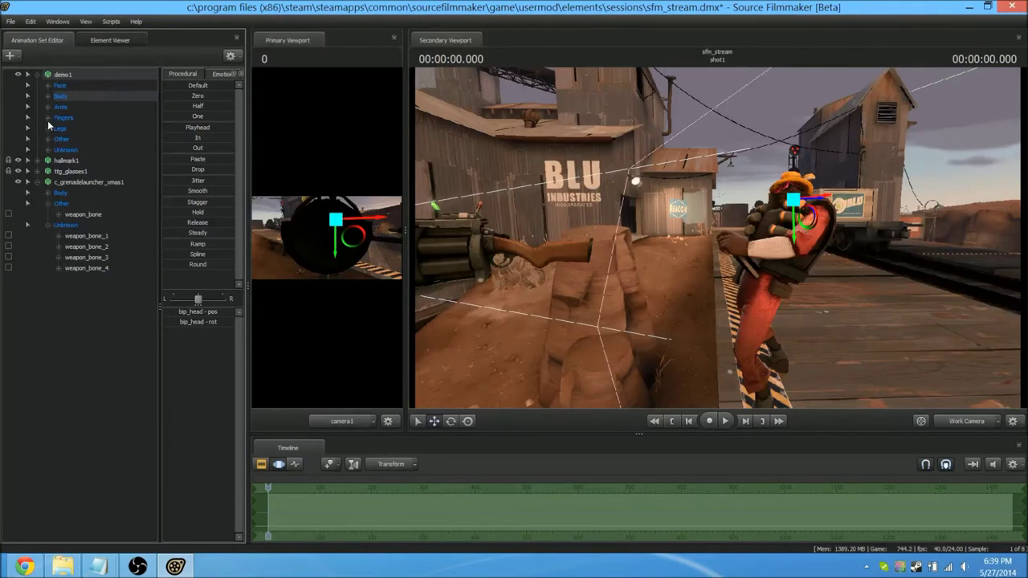
click(47, 138)
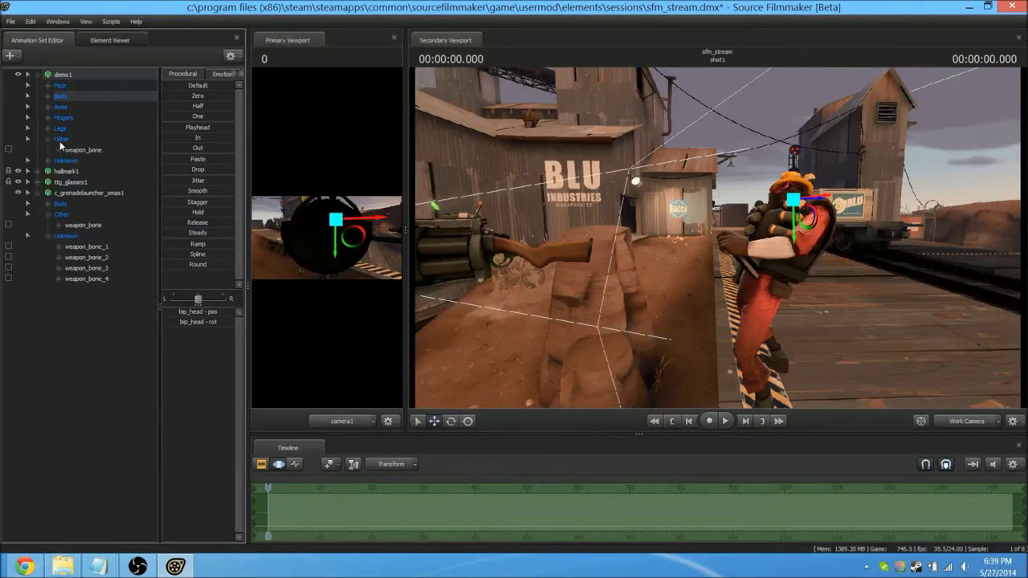
click(72, 151)
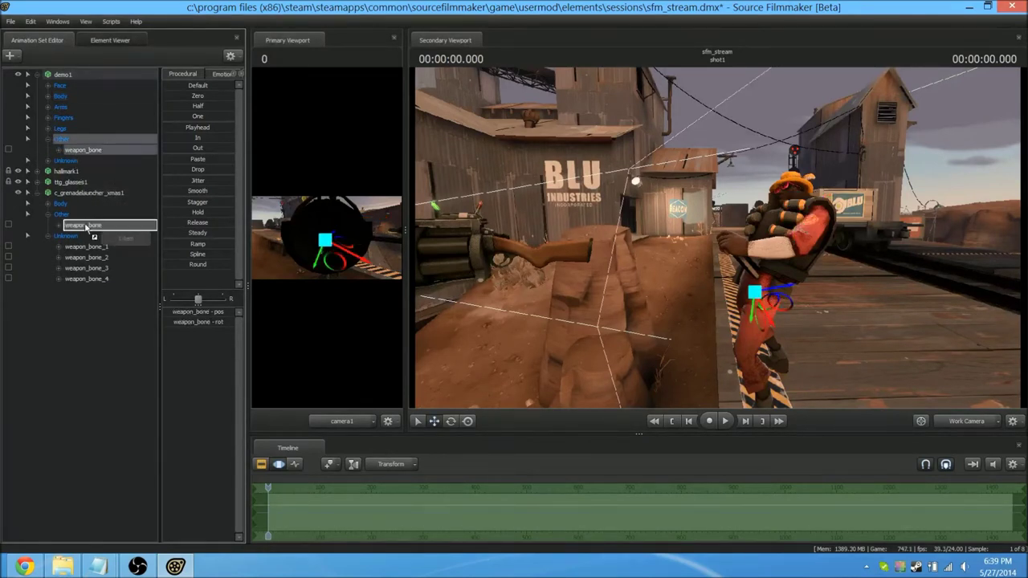
Lock the launcher's weapon_bone_1, weapon_bone_2 and weapon_bone_3 to the matching bones of demo1
click(48, 139)
click(48, 150)
drag(101, 184, 103, 484)
drag(102, 205, 116, 492)
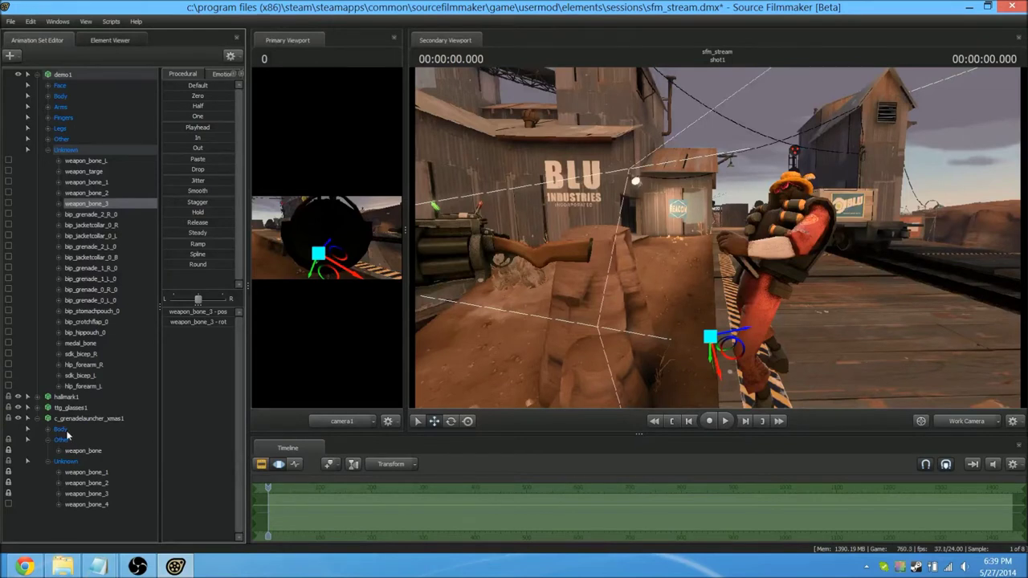
Snap the launcher into the Demoman's hand by fully applying the Zero preset to weapon_bone and weapon_bone_1 through weapon_bone_3
click(84, 451)
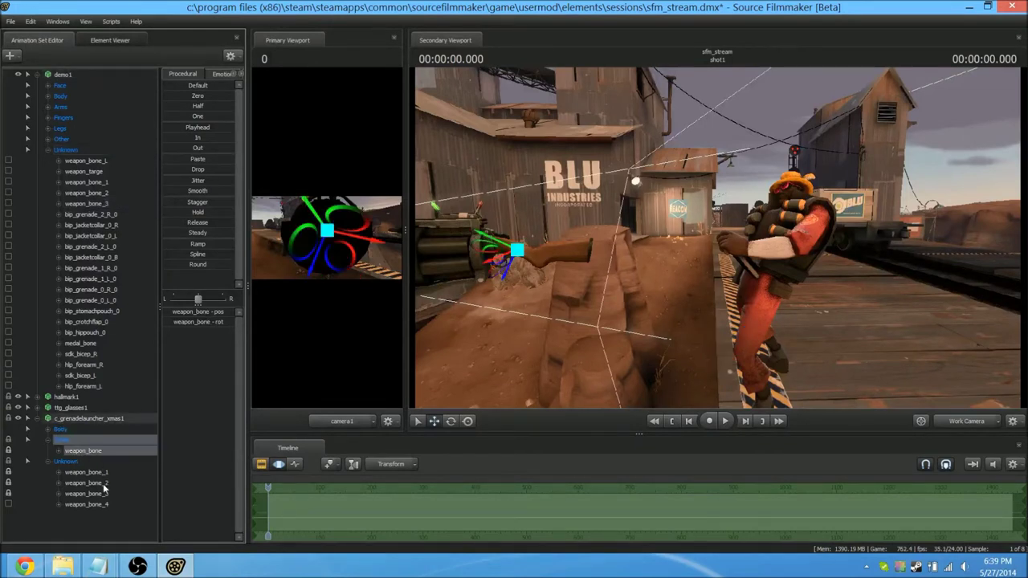
shift+click(103, 503)
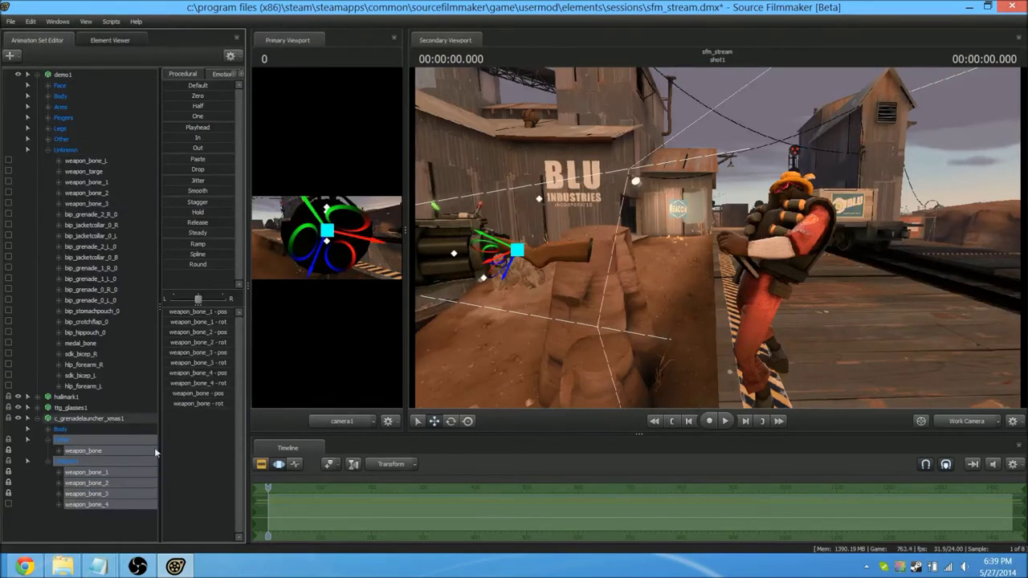
ctrl+click(109, 504)
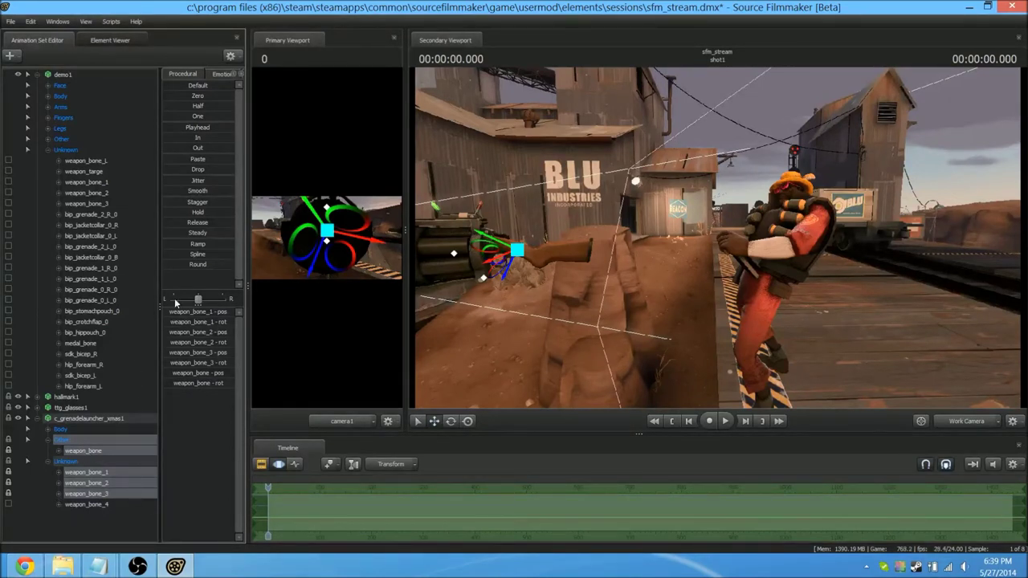
drag(169, 101, 759, 307)
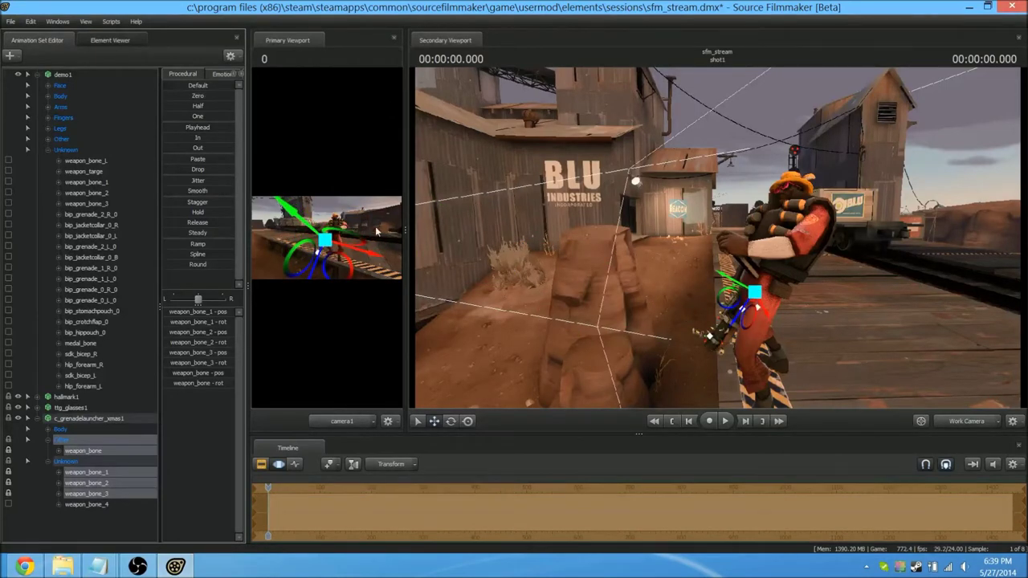
Enlarge the Primary Viewport and move camera1 to face the Demoman
drag(408, 222, 802, 207)
drag(627, 197, 591, 216)
key(w)
Collapse the controls of c_grenadelauncher_xmas1 and demo1, and dismiss the Java update notification
click(85, 523)
click(37, 419)
click(49, 140)
click(49, 139)
click(48, 149)
click(37, 74)
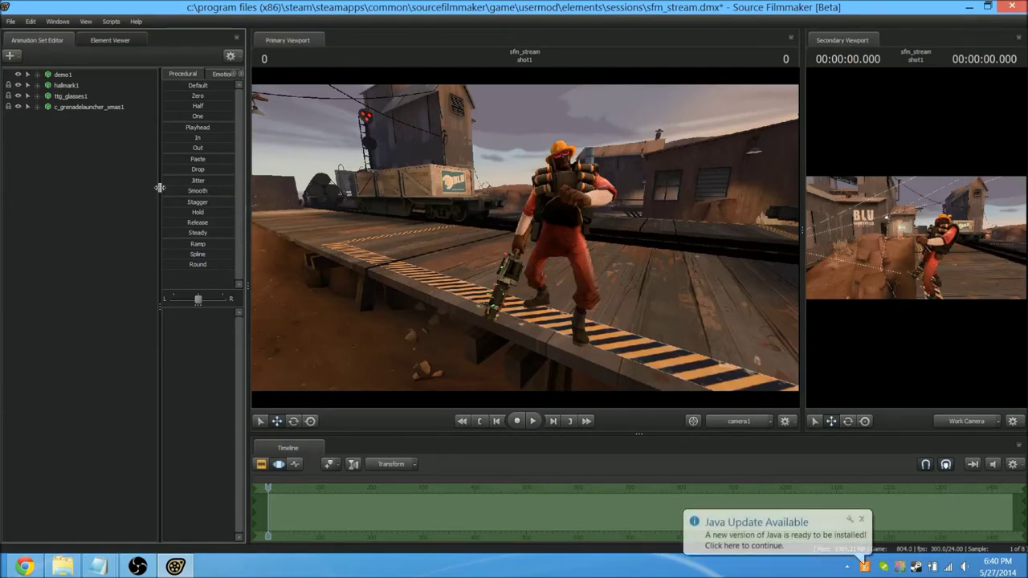
click(861, 519)
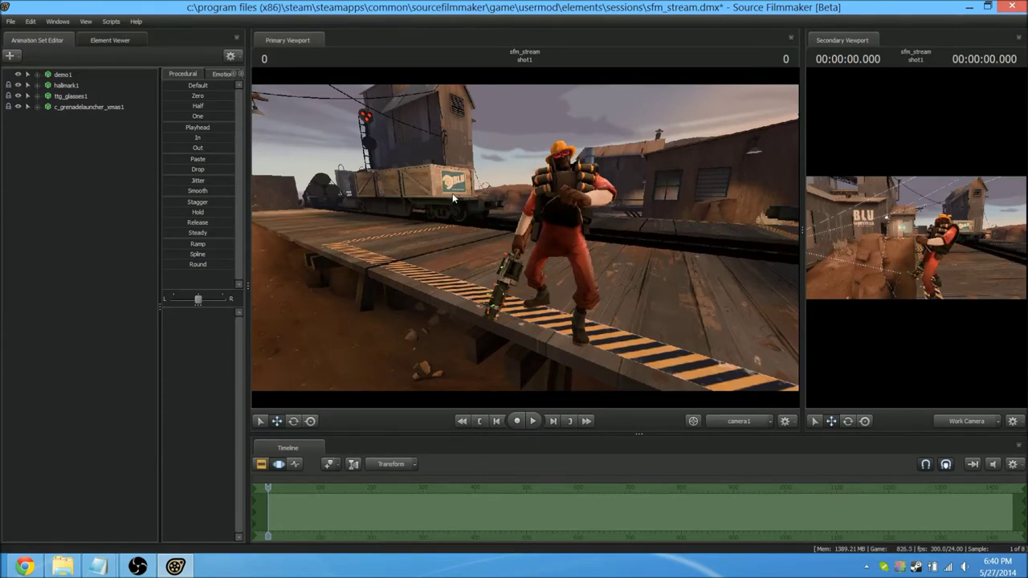
Move camera1 in close on the Demoman, viewing him from the front with the launcher low in the frame
mouse_move(473, 198)
mouse_down()
mouse_move(472, 186)
mouse_move(489, 188)
mouse_up()
key(w)
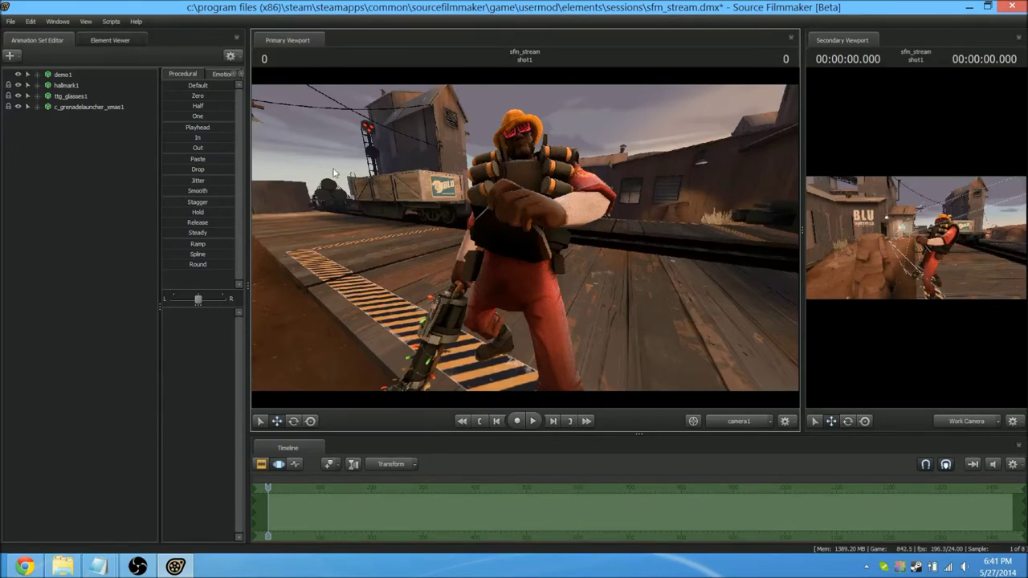
drag(547, 253, 566, 255)
drag(525, 238, 510, 245)
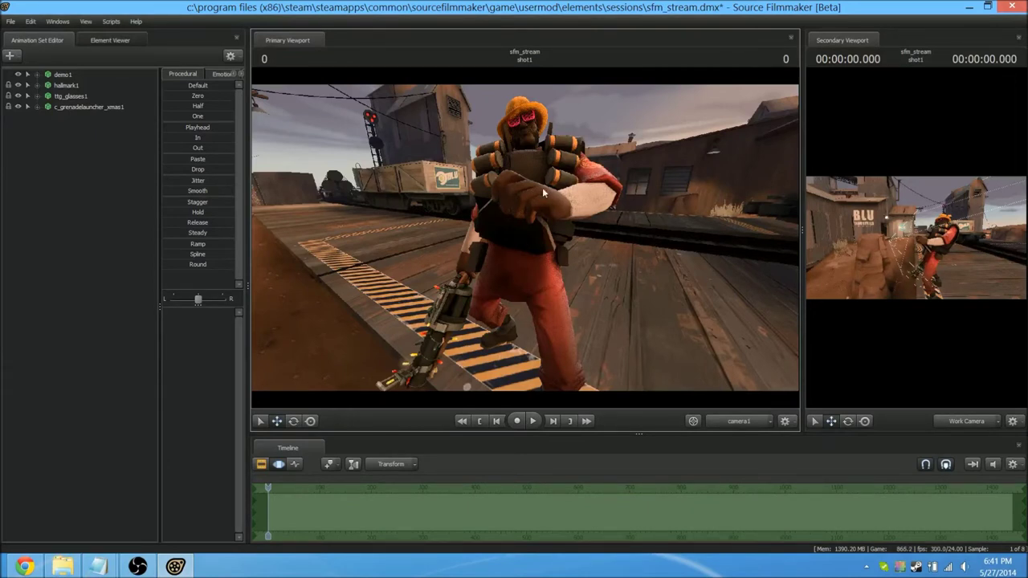
mouse_move(521, 195)
mouse_down()
mouse_move(543, 201)
mouse_move(532, 192)
mouse_up()
Try a wider field of view on camera1 before narrowing it around the Demoman
scroll(532, 192, down, 5)
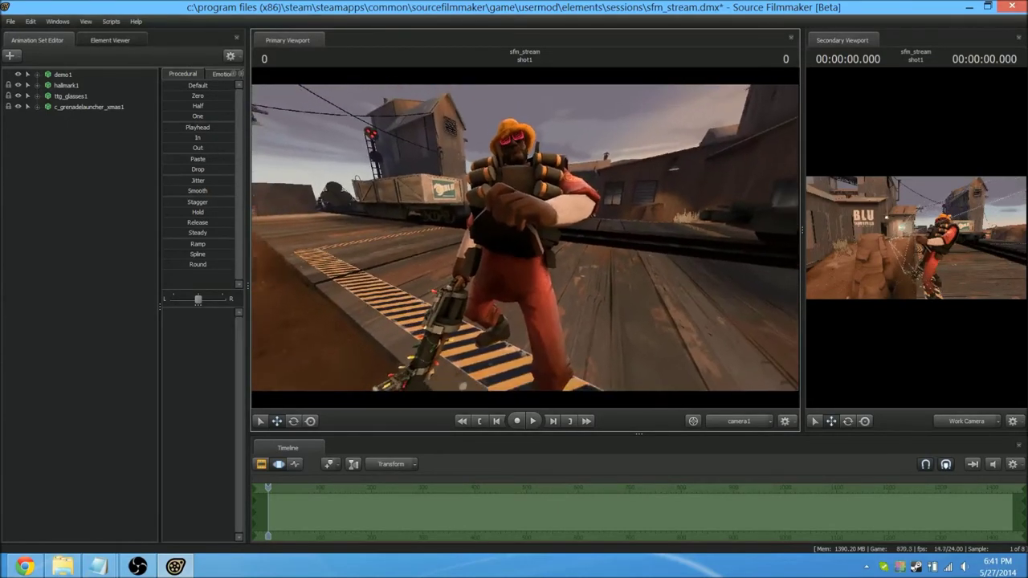
scroll(532, 192, down, 4)
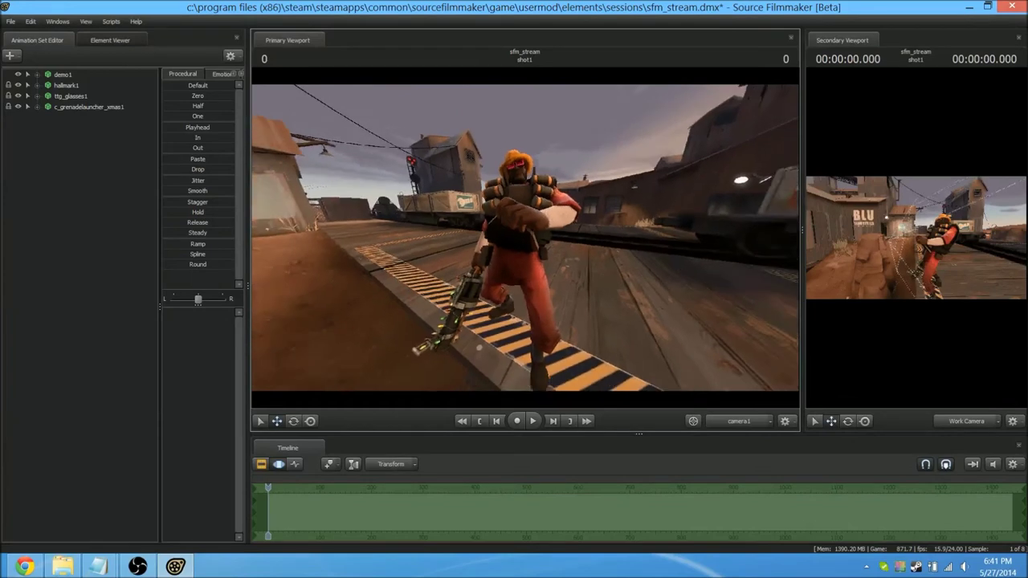
scroll(532, 192, up, 8)
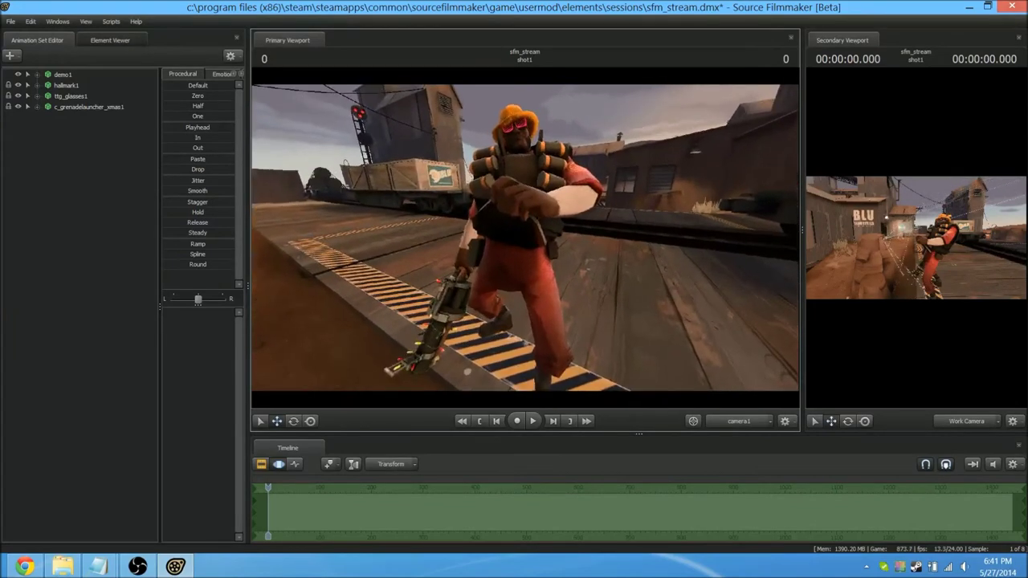
scroll(532, 192, up, 8)
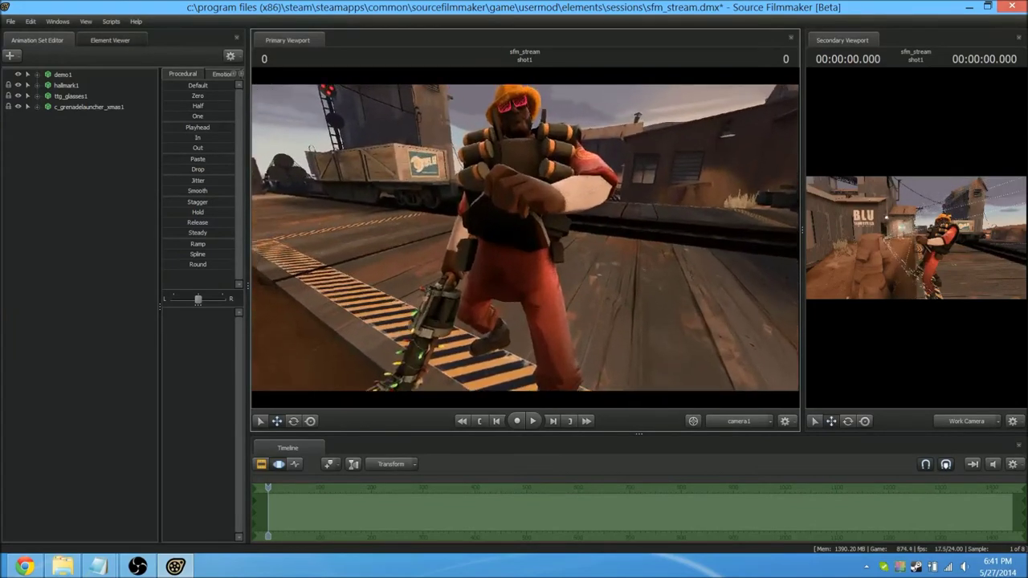
Pull camera1 back to frame the full-length Demoman on the striped platform edge, with the BLU crate behind him
key(s)
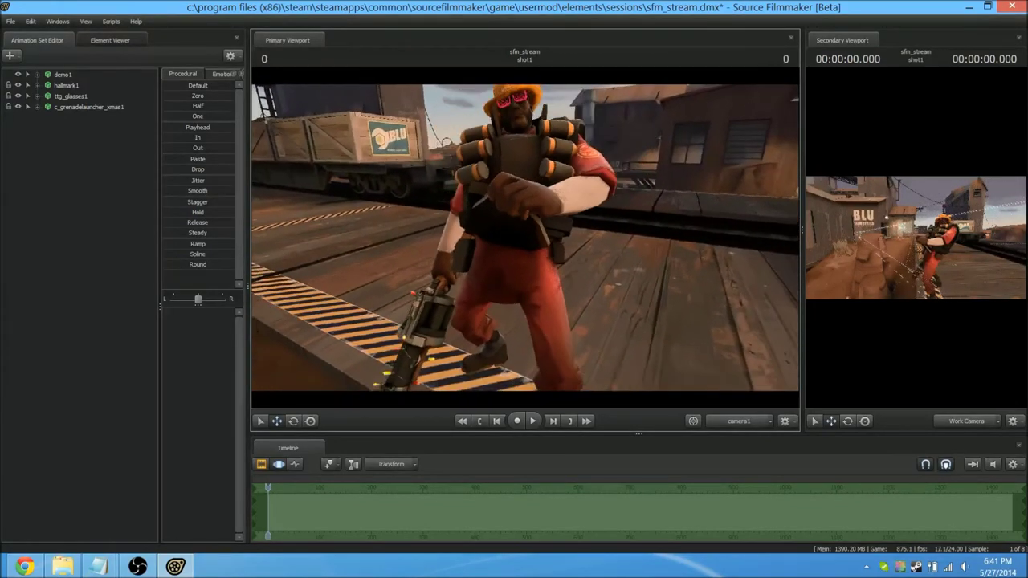
key(s)
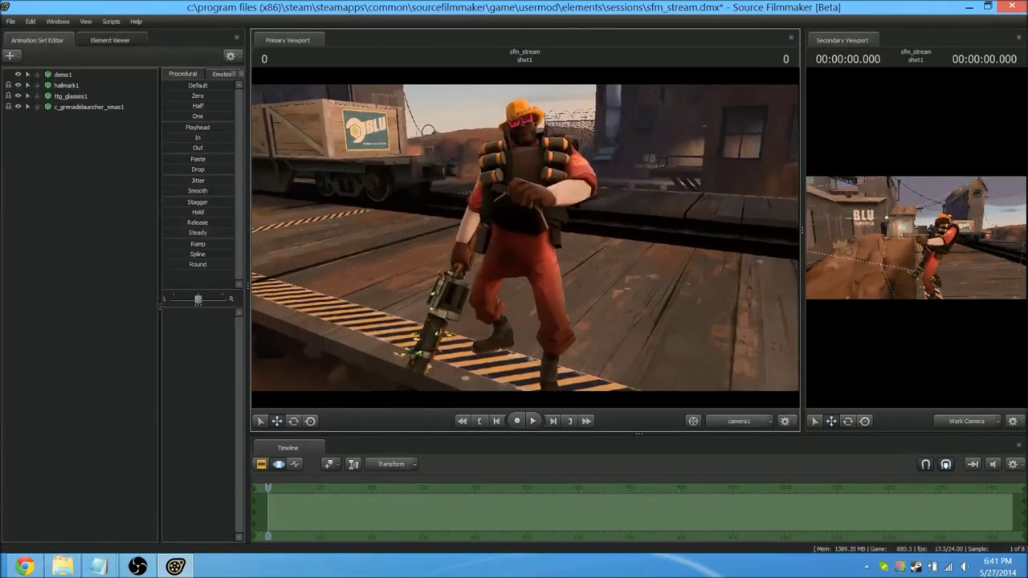
key(s)
key(w)
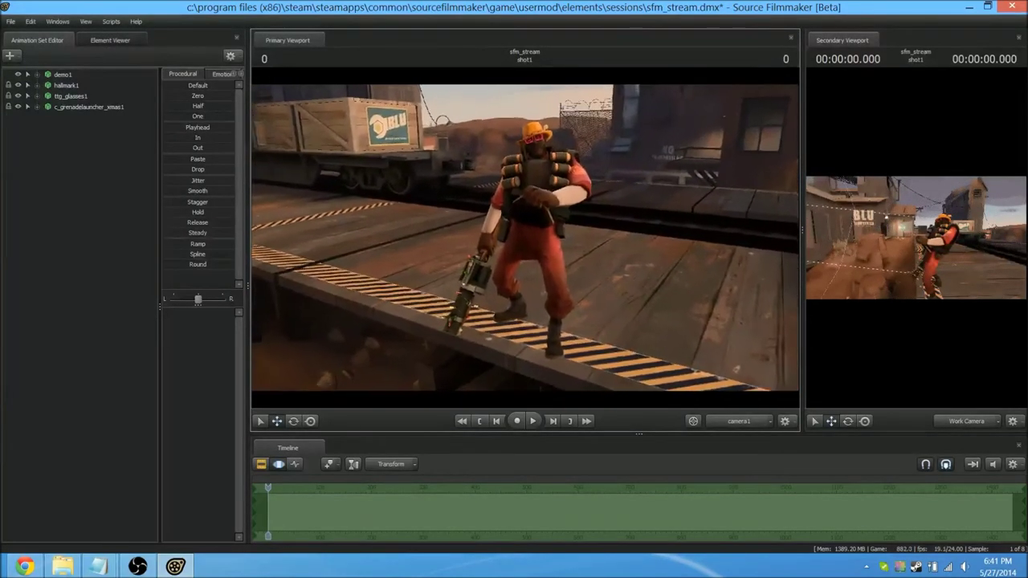
key(w)
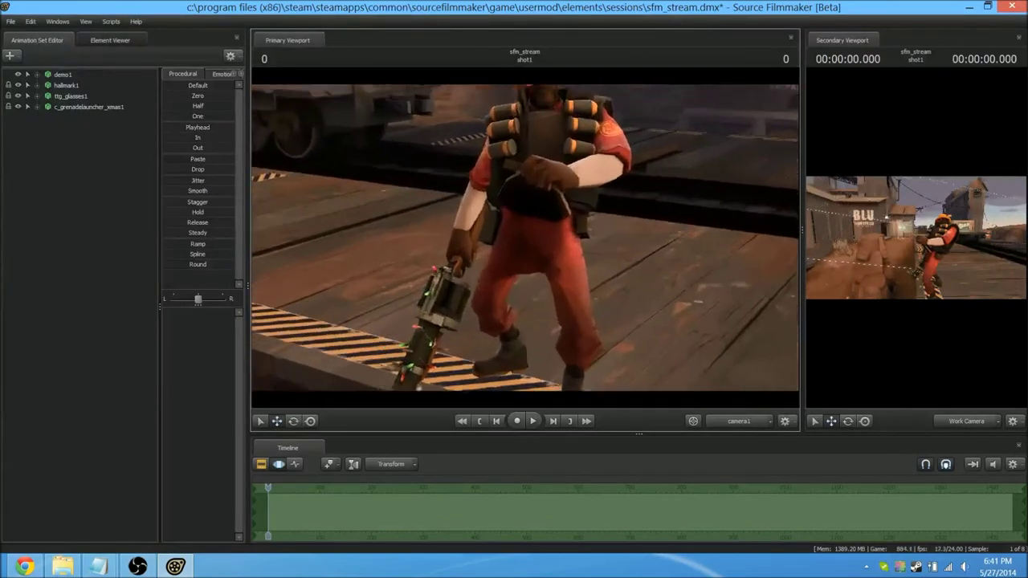
key(s)
key(s)
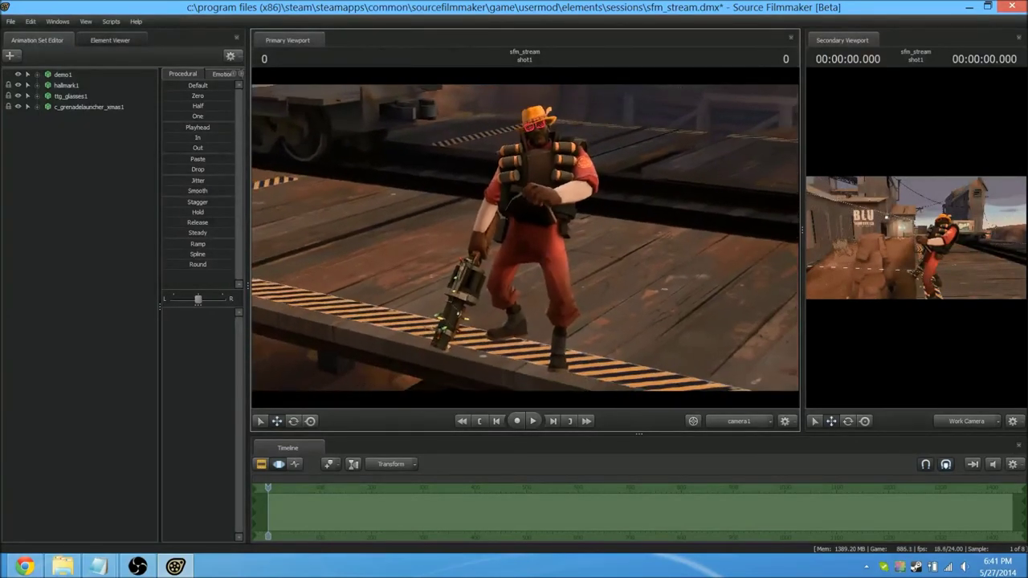
key(w)
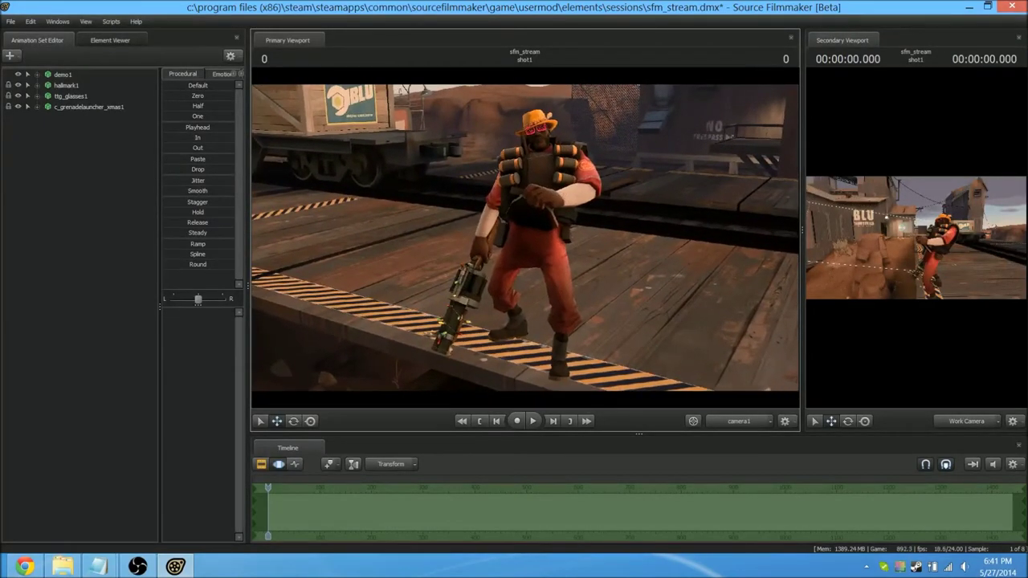
Reposition camera1 for a low-angle shot looking up at the full-length Demoman against the sky, with the BLU crate beside him
key(w)
key(x)
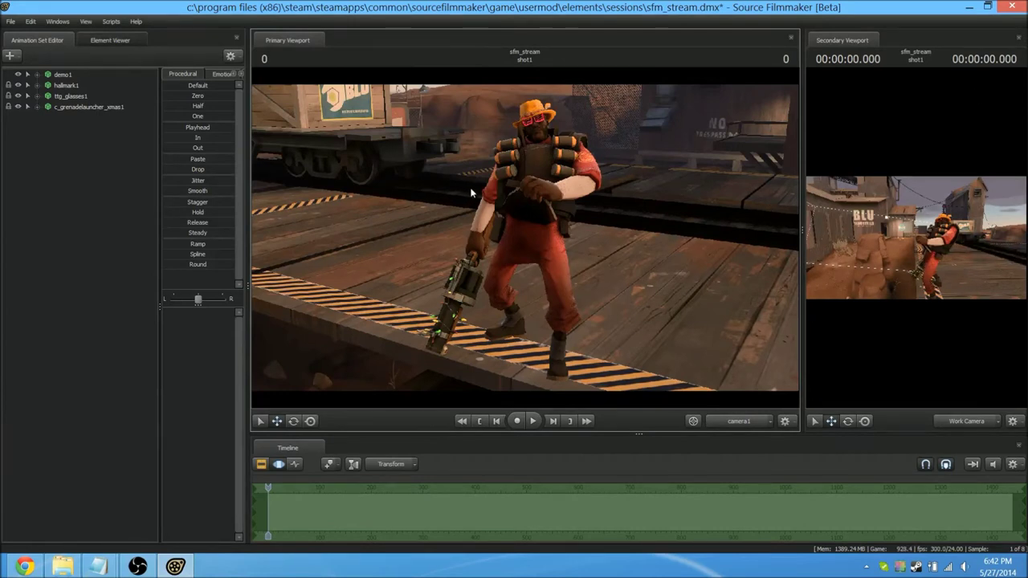
drag(472, 226, 414, 213)
key(a)
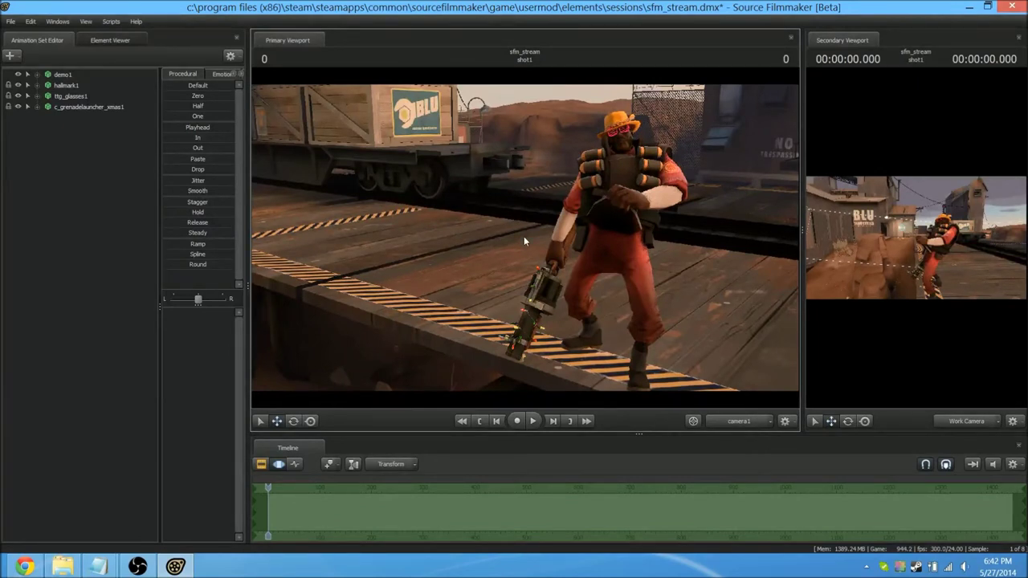
drag(524, 237, 533, 144)
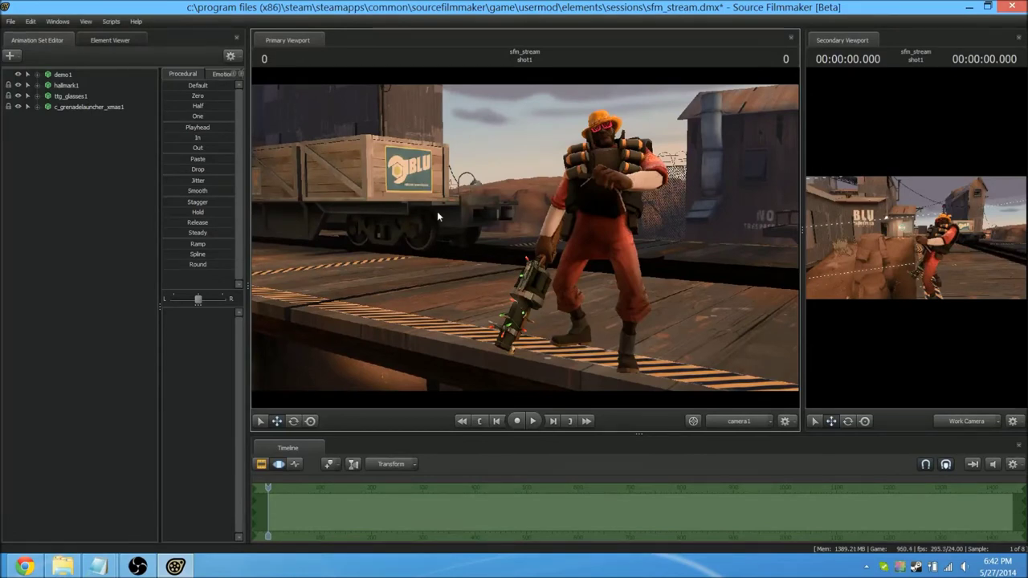
alt+drag(537, 241, 531, 184)
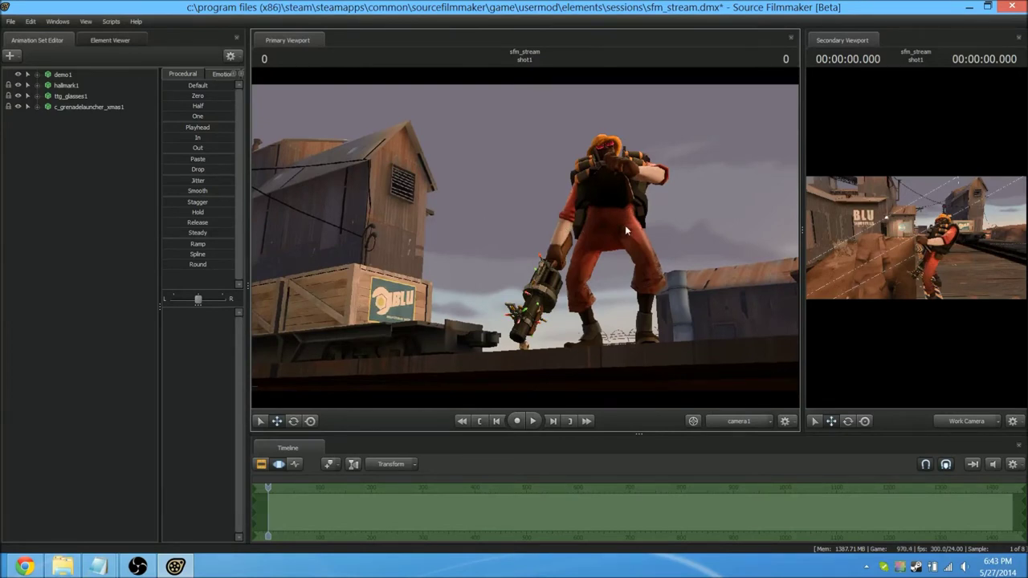
Rotate the Demoman's bip_spine_0 bone to straighten his hunched torso so that his face and chest show to camera1
key(ctrl)
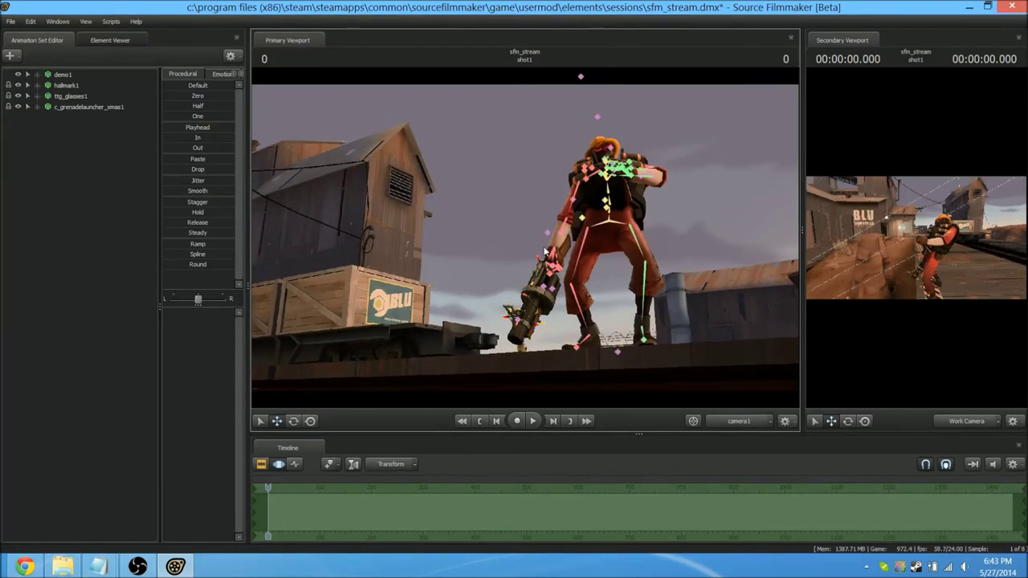
click(48, 75)
click(614, 212)
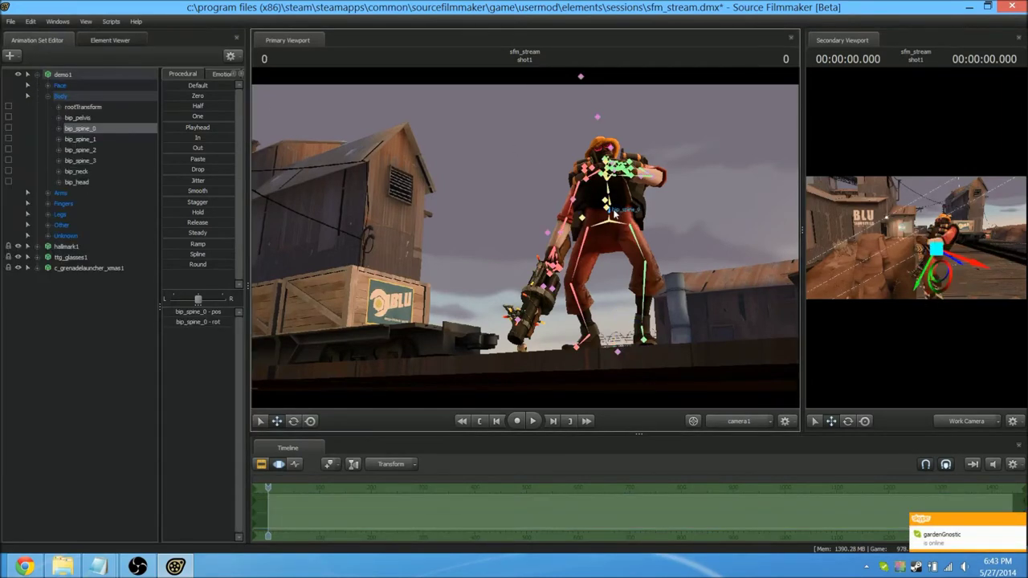
key(e)
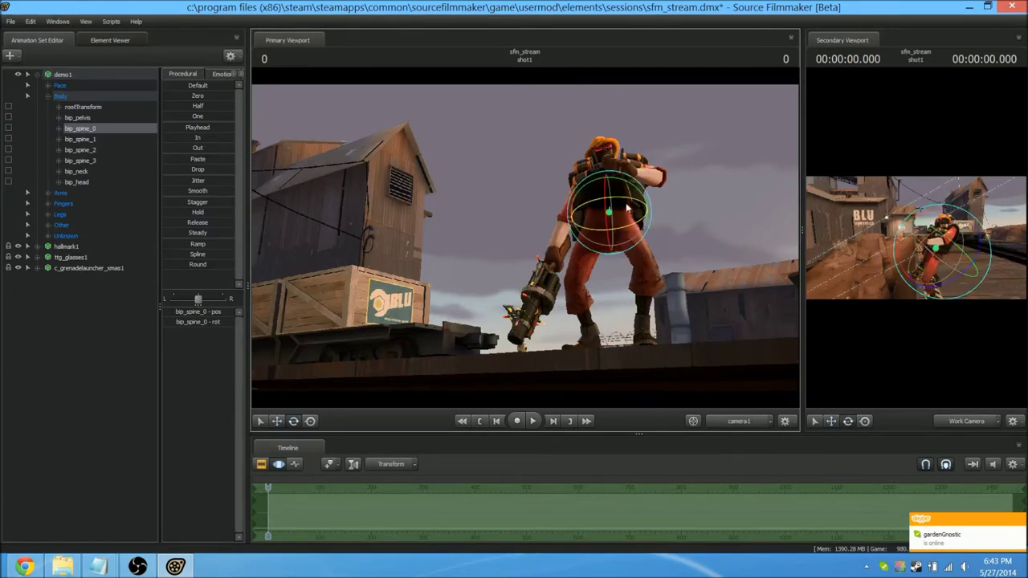
drag(608, 197, 604, 202)
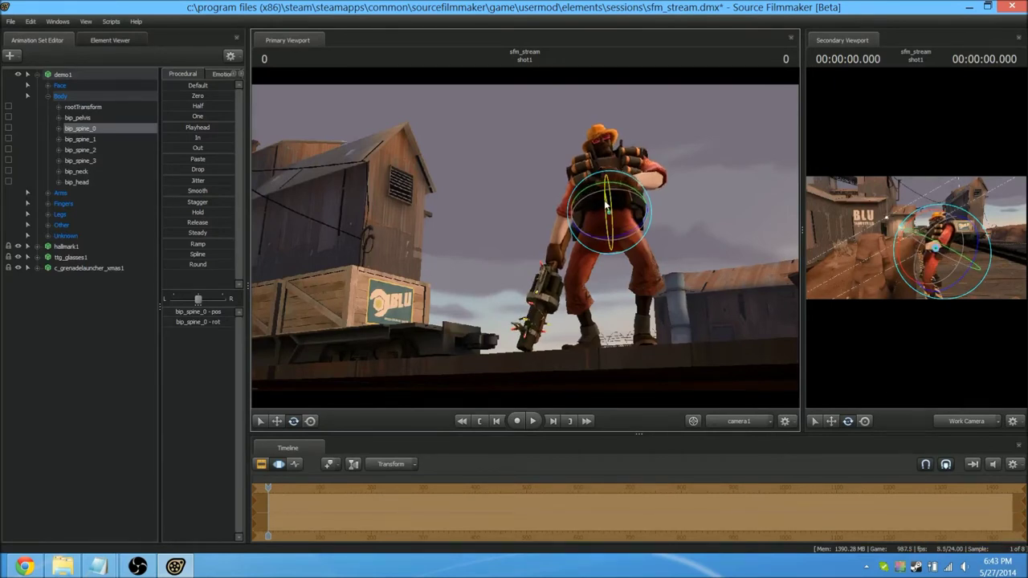
click(123, 375)
Rotate the Demoman's bip_lowerArm_R bone slightly to adjust the arm holding the grenade launcher
click(559, 232)
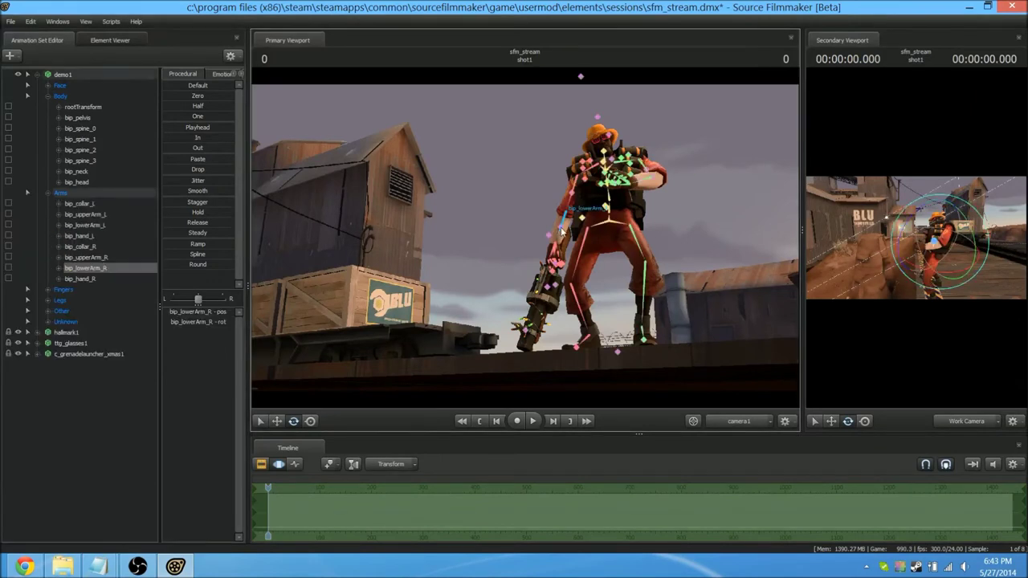
click(560, 228)
drag(561, 228, 560, 215)
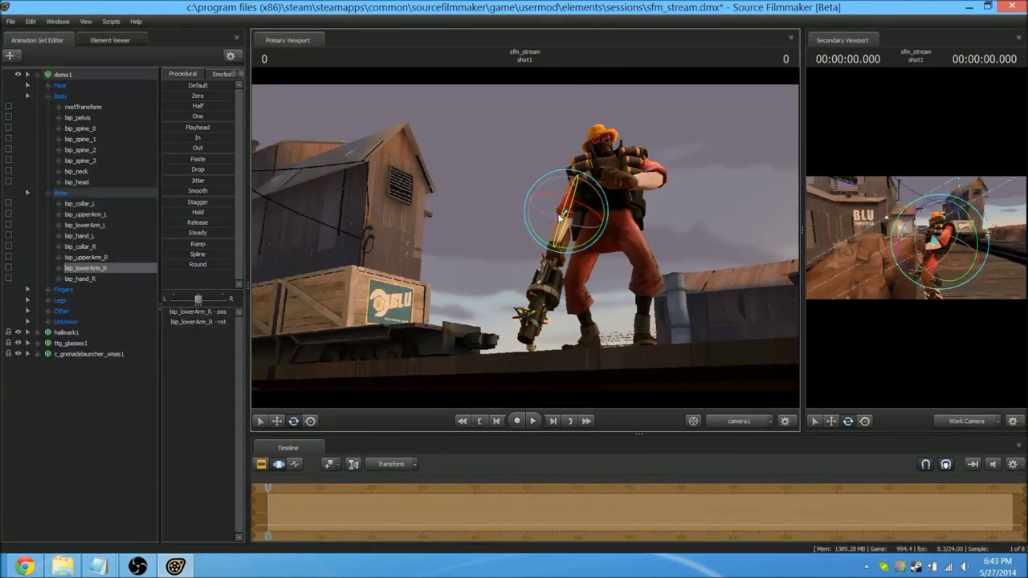
click(94, 403)
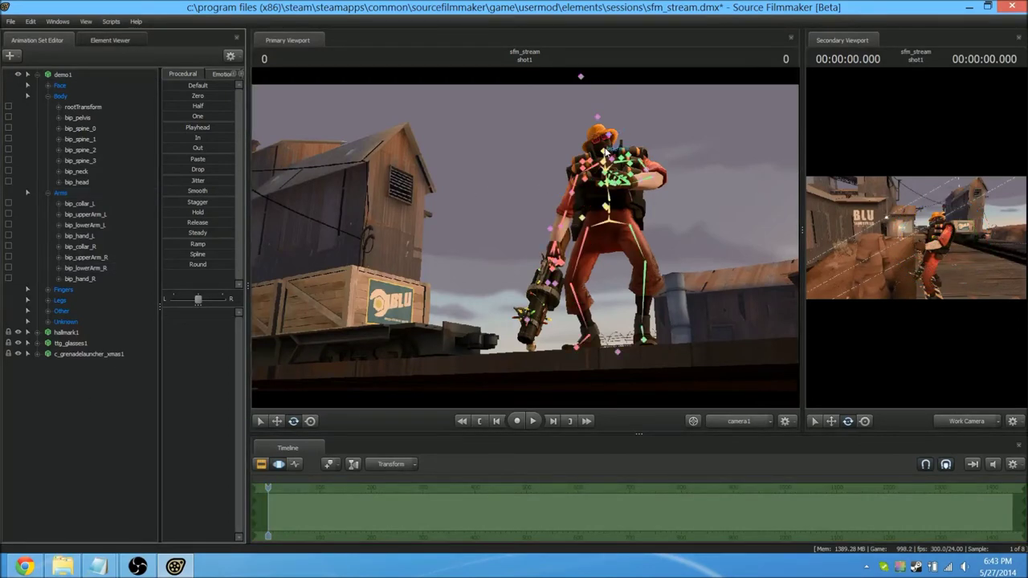
click(609, 152)
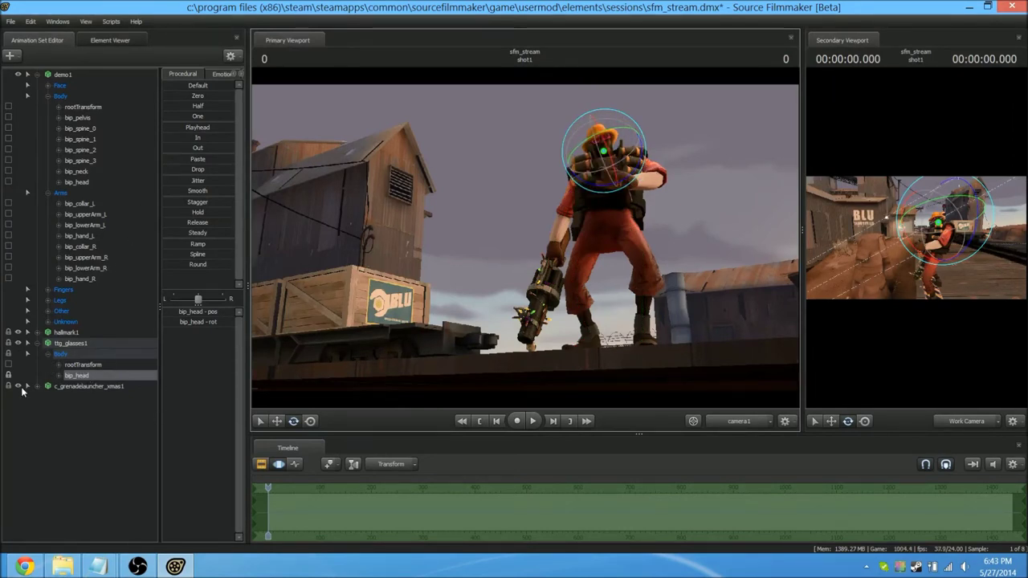
click(37, 344)
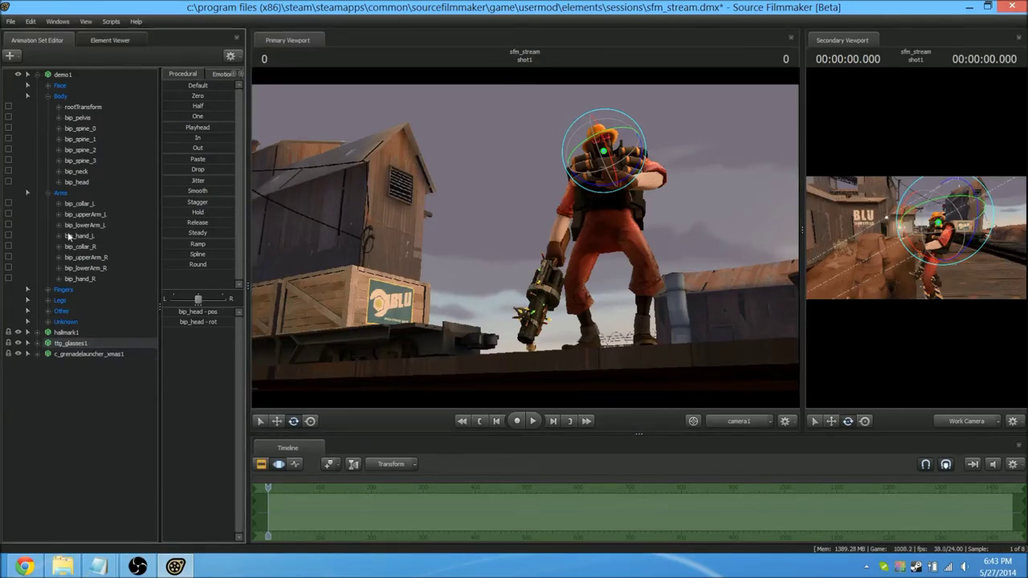
drag(595, 118, 604, 151)
key(ctrl)
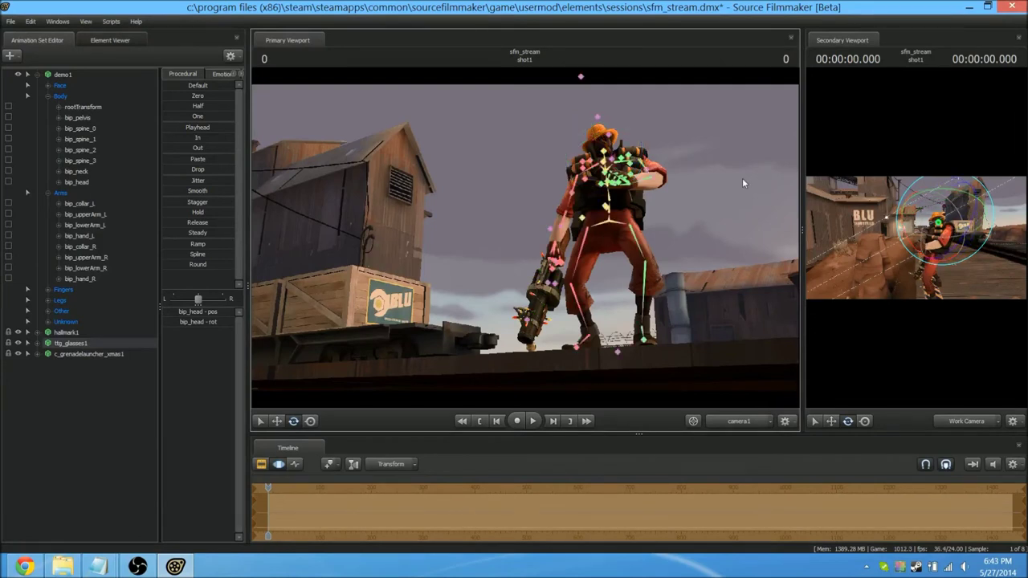
key(ctrl+z)
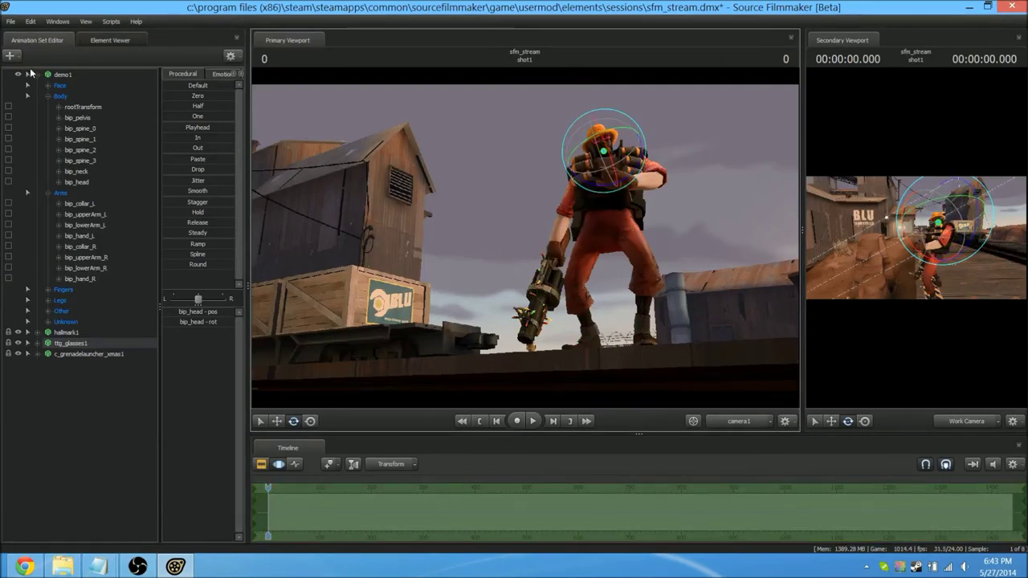
click(37, 74)
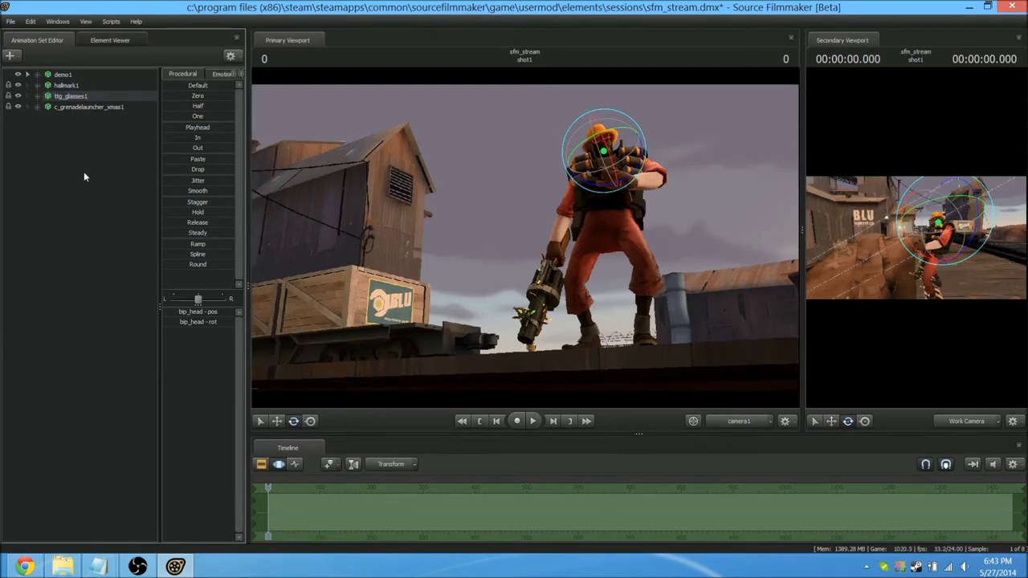
click(25, 180)
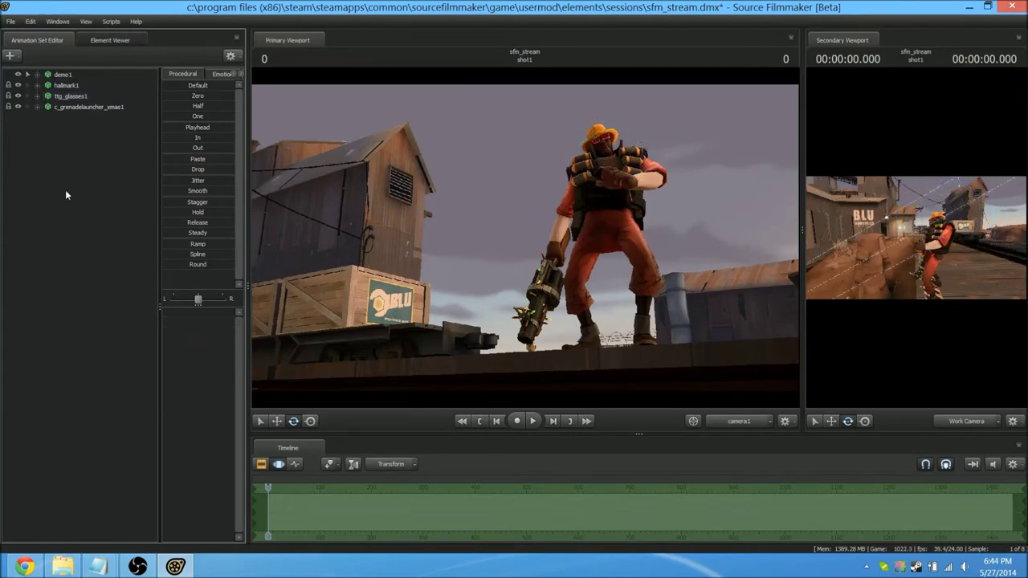
Rotate the Demoman's own bip_head bone to adjust the direction of his face
click(602, 151)
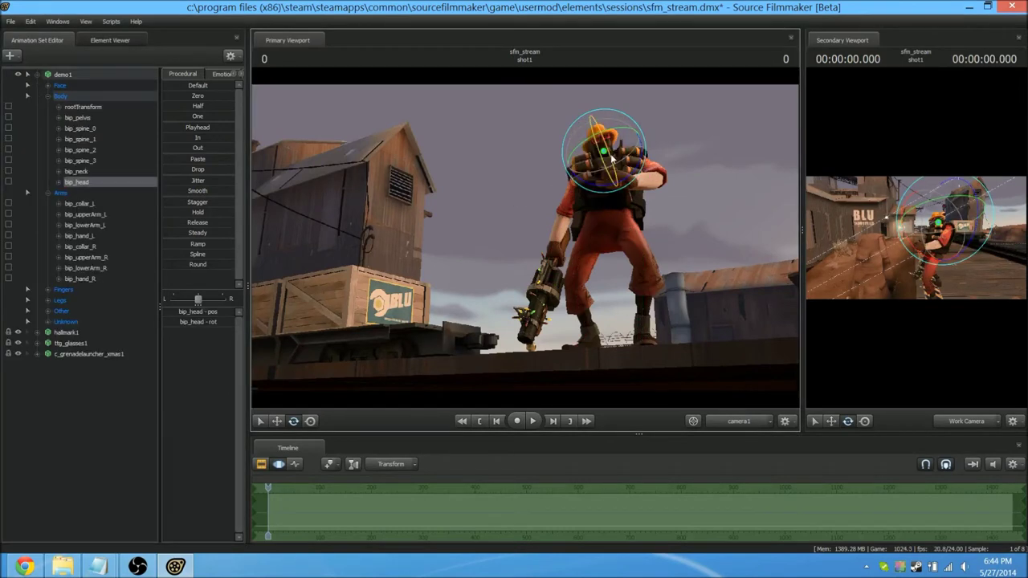
drag(604, 151, 647, 143)
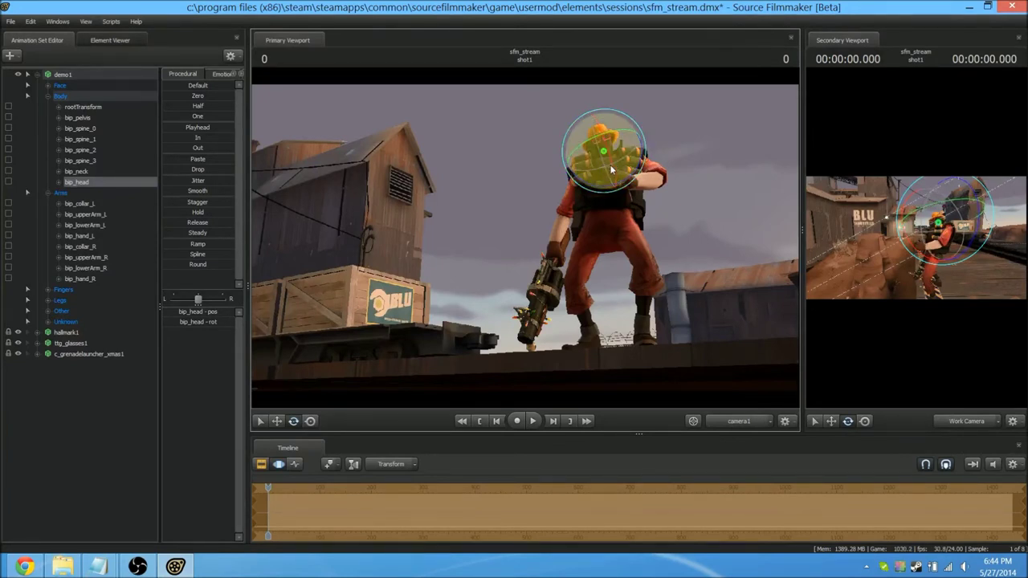
click(66, 459)
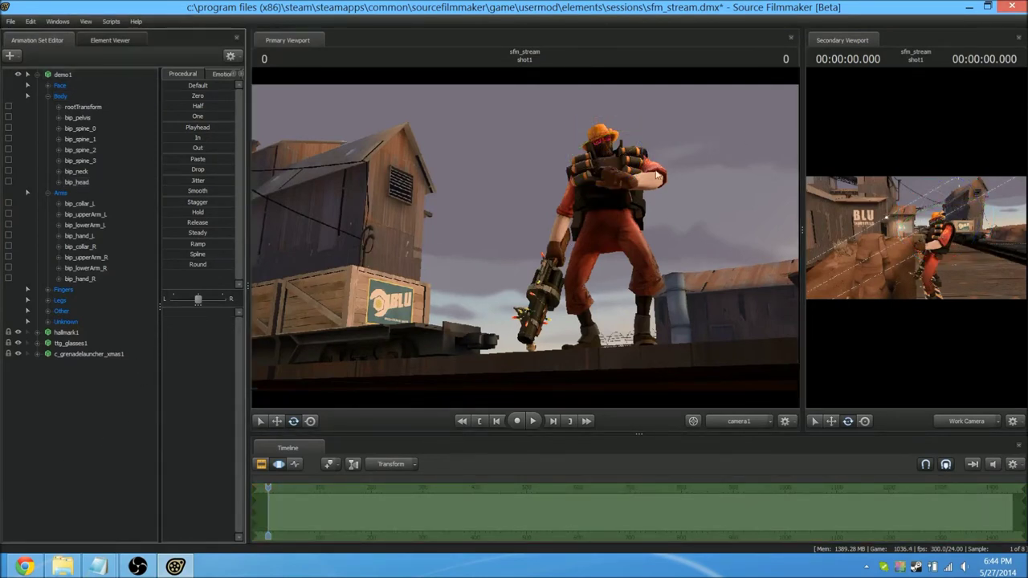
Bring the Work Camera in close on the Demoman's bent left arm and rotate bip_lowerArm_L
key(ctrl)
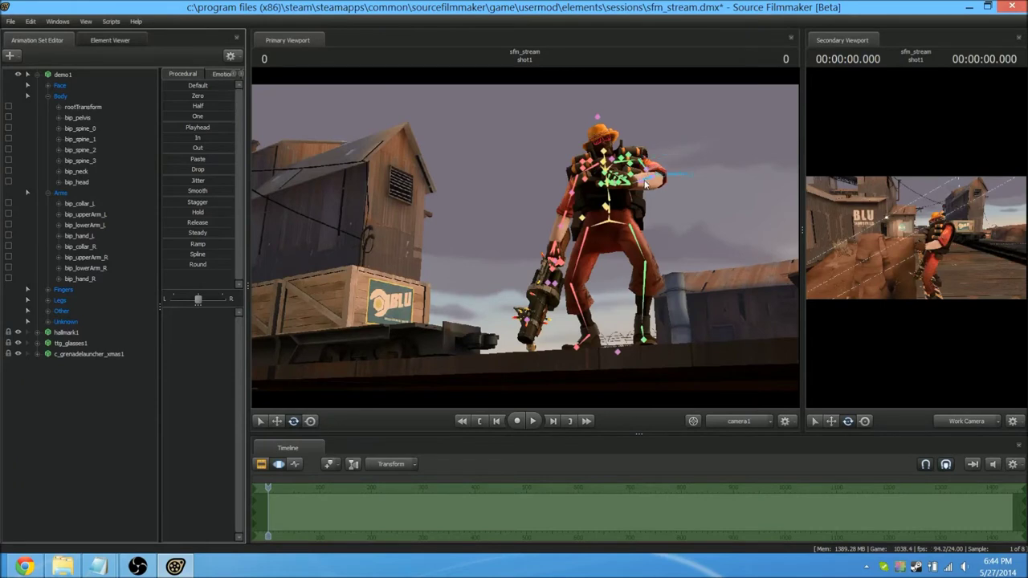
mouse_move(908, 236)
mouse_down()
mouse_move(936, 245)
mouse_move(911, 238)
mouse_up()
key(w)
key(w)
key(s)
key(z)
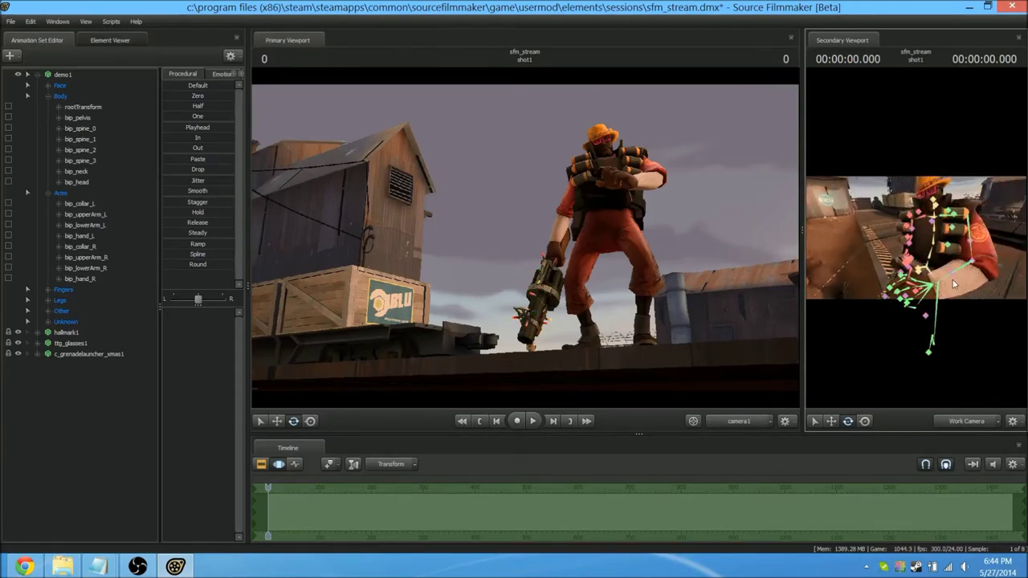
ctrl+click(962, 273)
drag(1008, 290, 1006, 299)
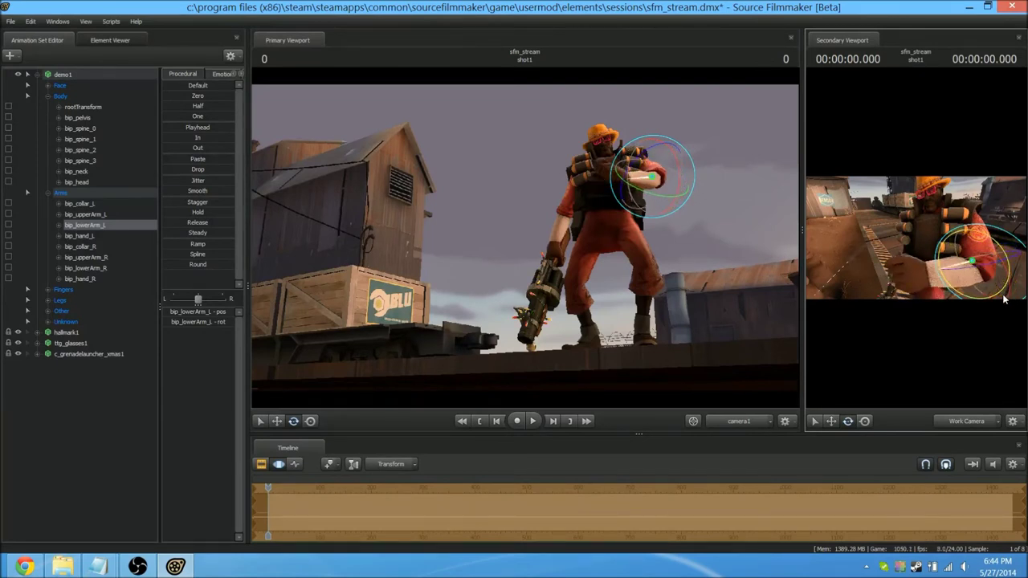
Check the arm pose from the Work Camera in an enlarged secondary viewport, then widen the primary viewport again and deselect the bone
drag(863, 272, 916, 238)
drag(803, 218, 453, 189)
drag(678, 197, 663, 159)
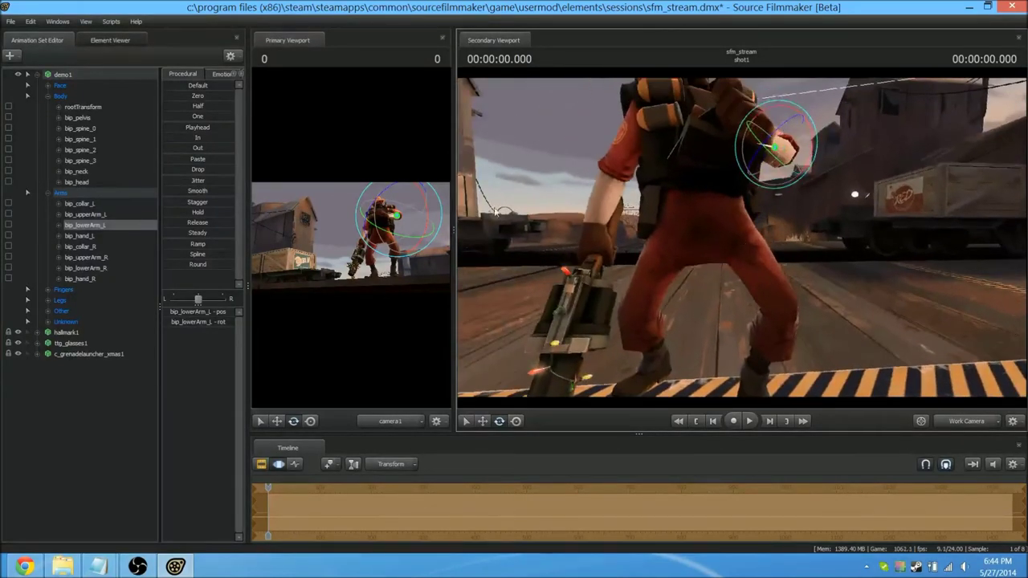
drag(451, 217, 854, 252)
click(87, 413)
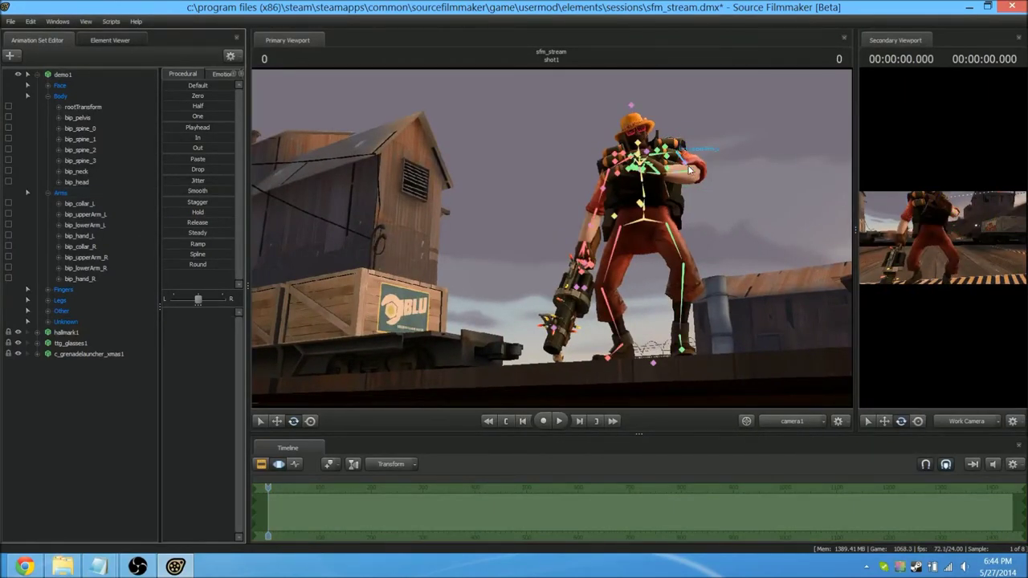
Rotate bip_lowerArm_L further from the camera1 view to adjust the forearm across the Demoman's chest
click(695, 173)
drag(701, 167, 713, 174)
click(695, 176)
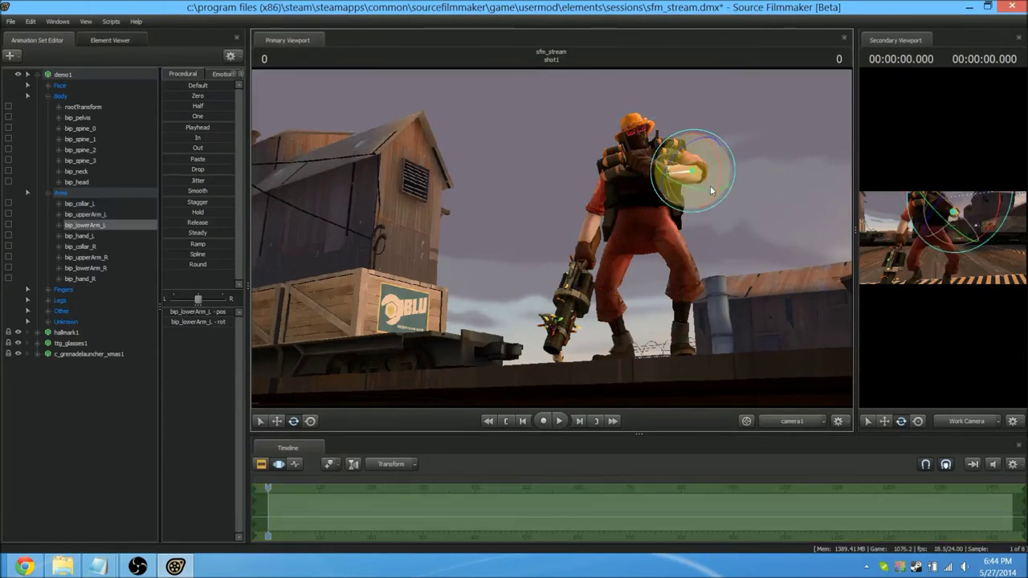
drag(704, 189, 736, 135)
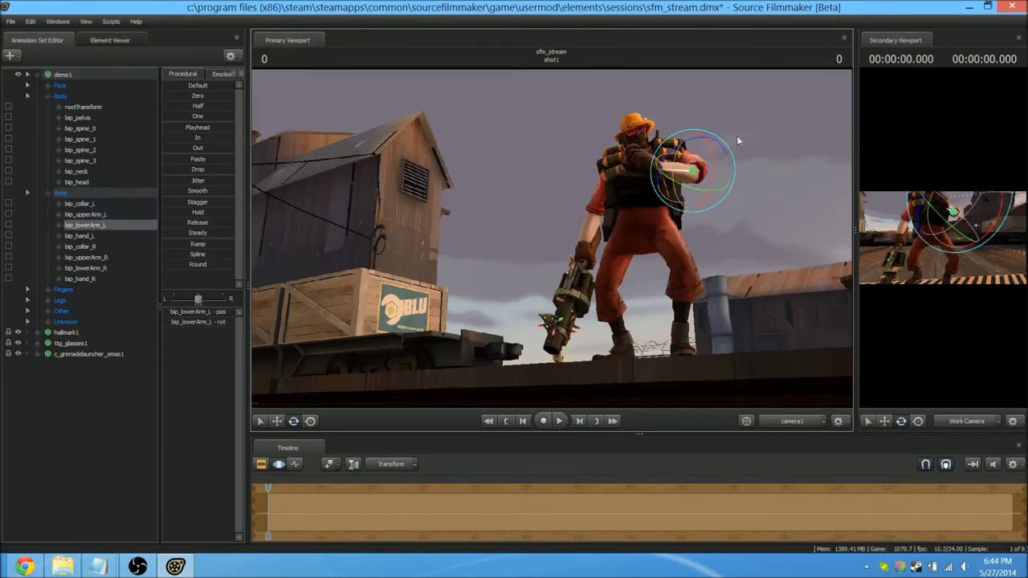
Adjust the bip_upperArm_L rotation and refine bip_lowerArm_L so the bent left arm sits across the chest
click(689, 164)
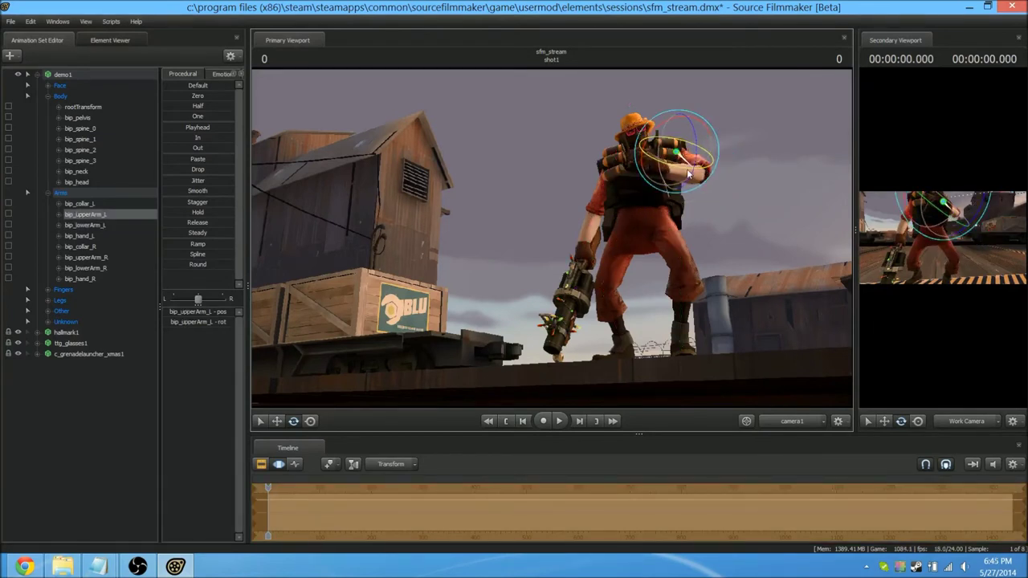
click(687, 173)
drag(688, 182, 697, 185)
drag(701, 141, 699, 147)
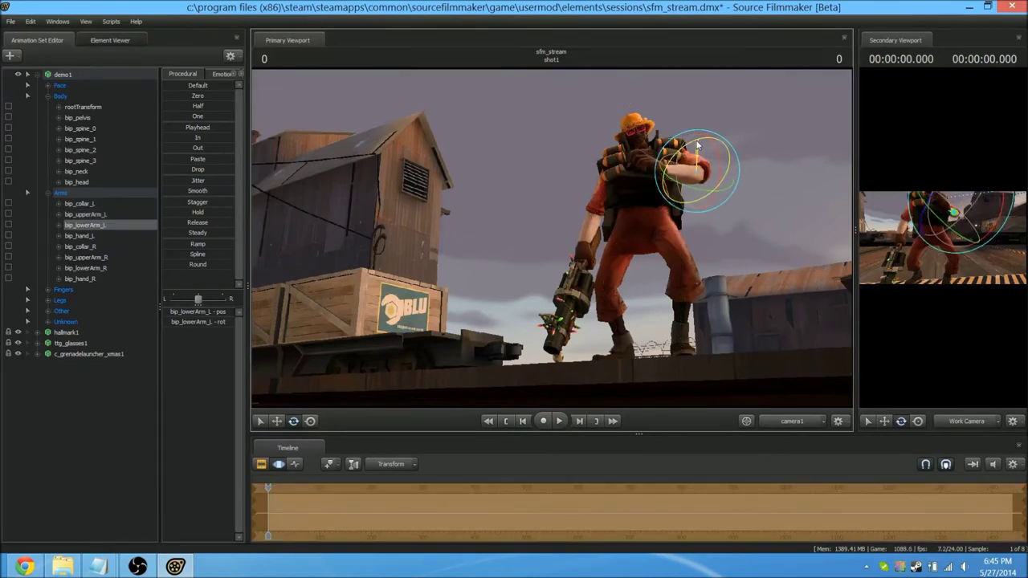
Rotate the Demoman's bip_hand_L bone to adjust the hand in front of his chest, and deselect it
key(ctrl)
ctrl+click(658, 170)
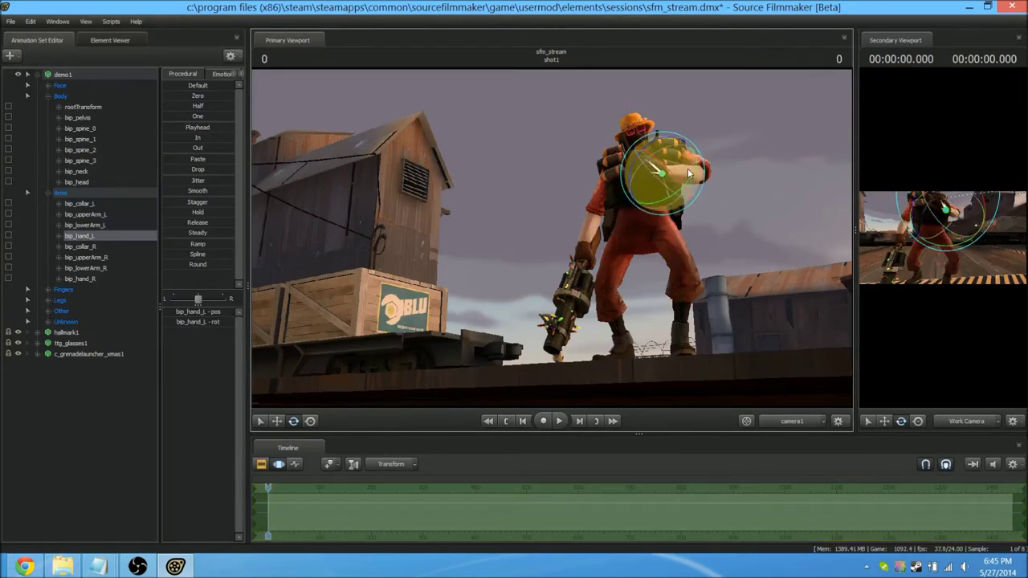
drag(691, 173, 707, 165)
click(95, 428)
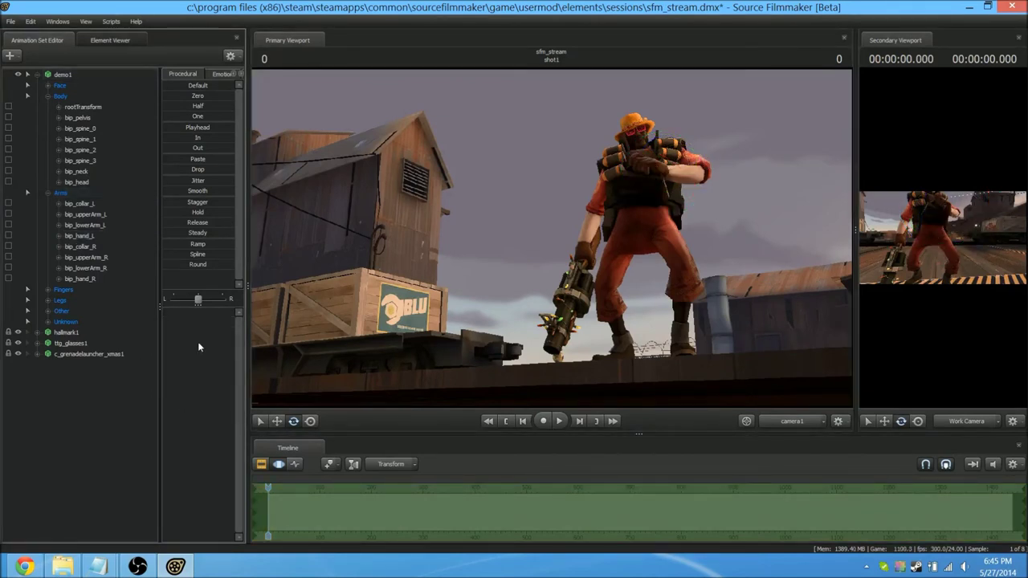
Fine-tune camera1's low-angle framing of the Demoman and collapse the controls of demo1
drag(540, 298, 552, 238)
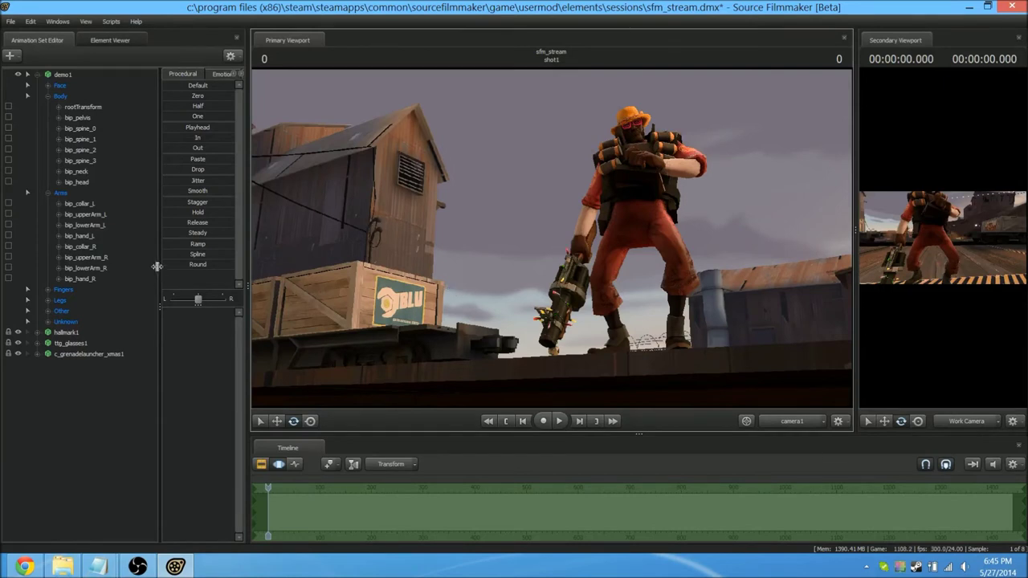
click(37, 74)
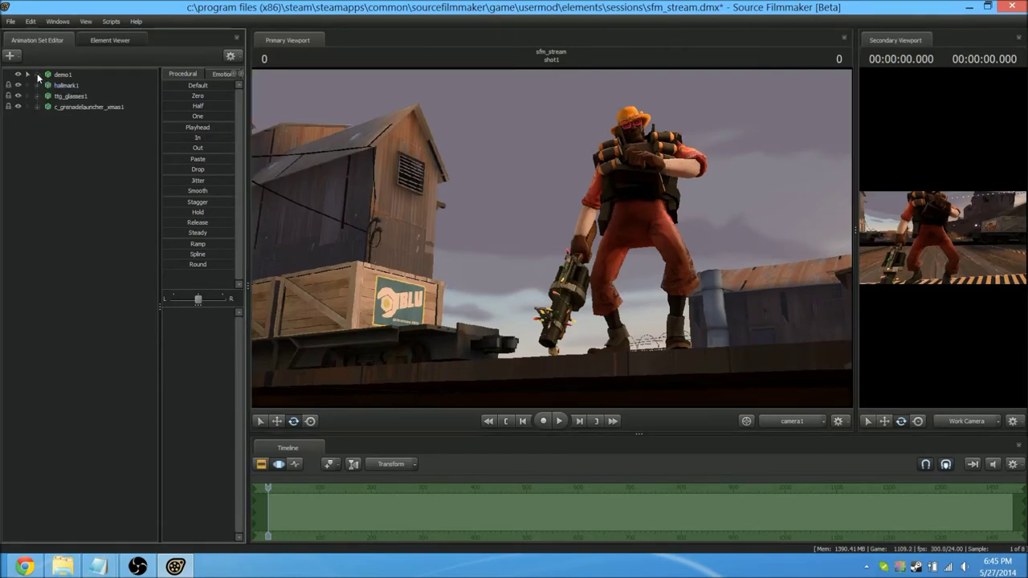
Start creating an animation set for a new particle system and browse for its definition file
right_click(42, 143)
click(42, 134)
right_click(43, 138)
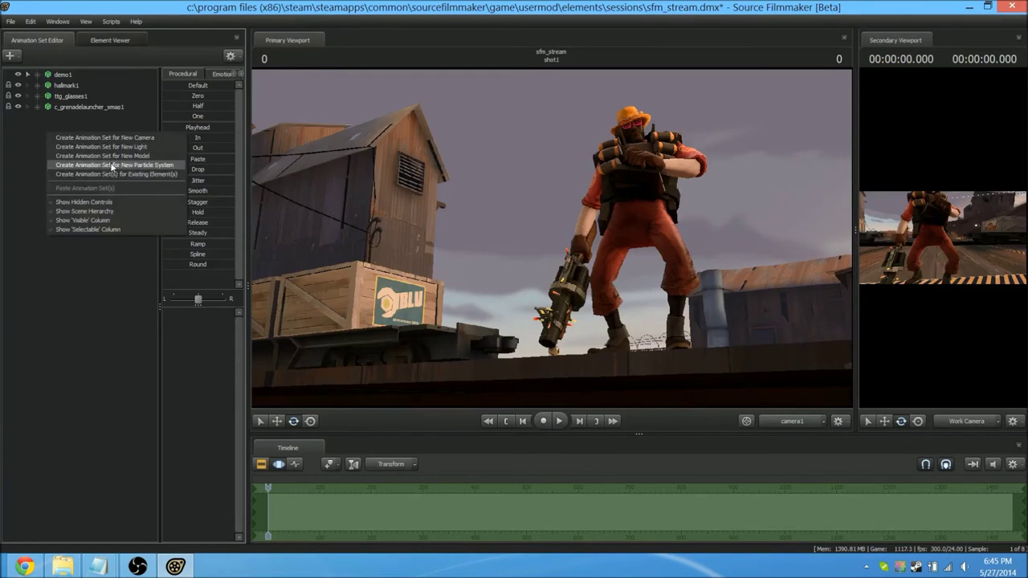
click(85, 127)
right_click(77, 140)
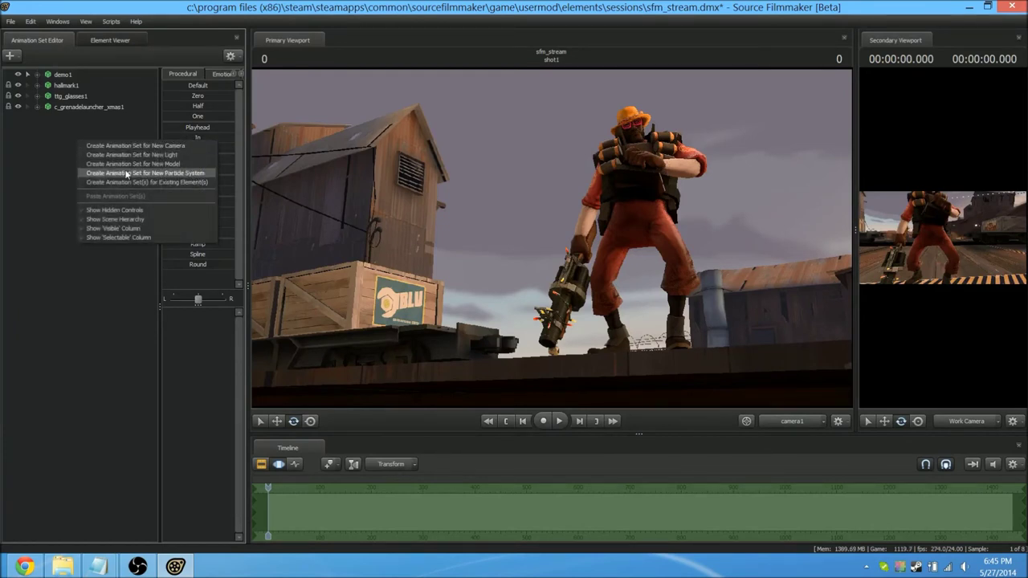
click(126, 174)
drag(465, 214, 433, 201)
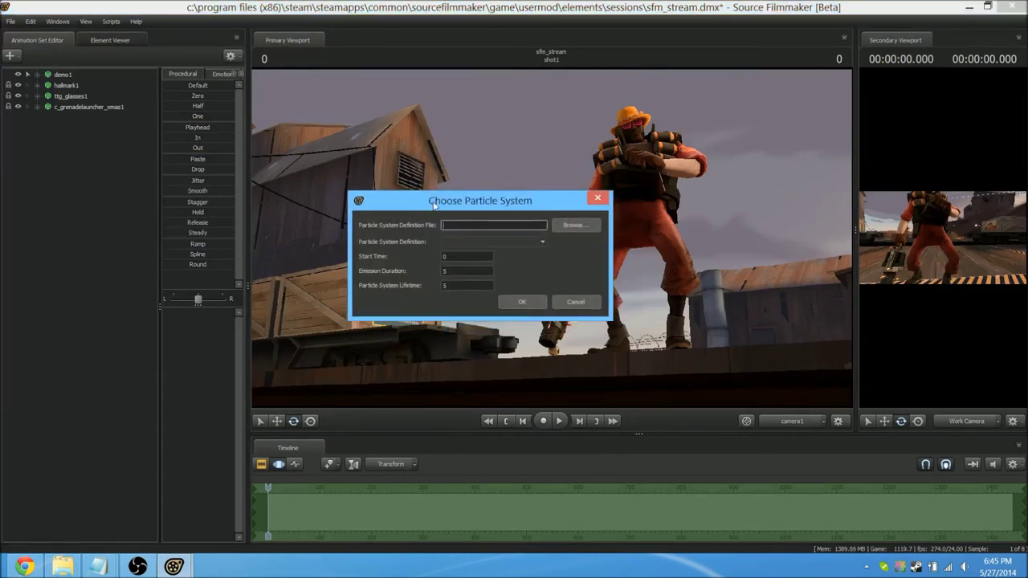
click(574, 227)
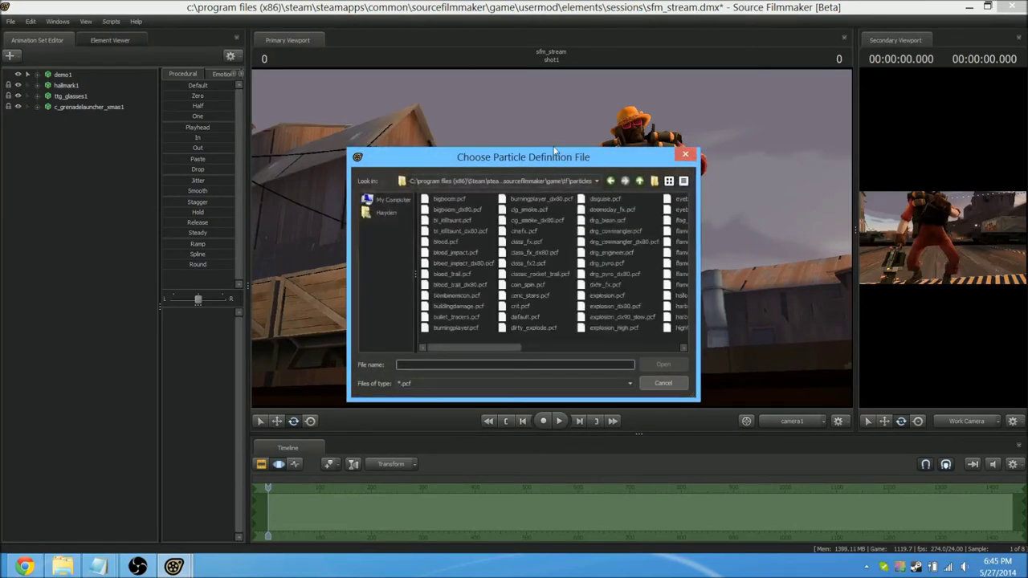
Look through the definition files in the tf particles folder and check the usermod particles folder
drag(509, 347, 575, 351)
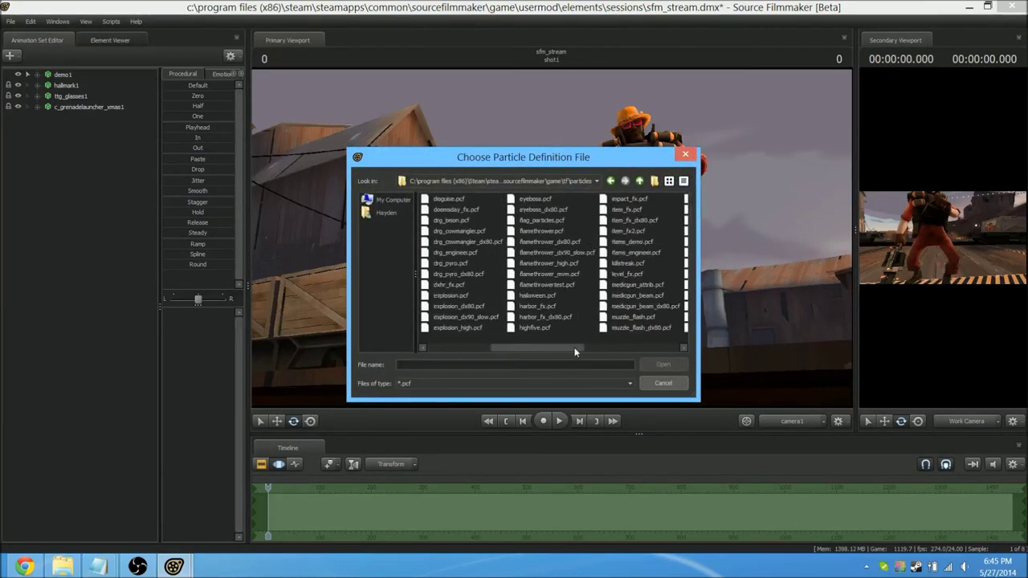
click(623, 212)
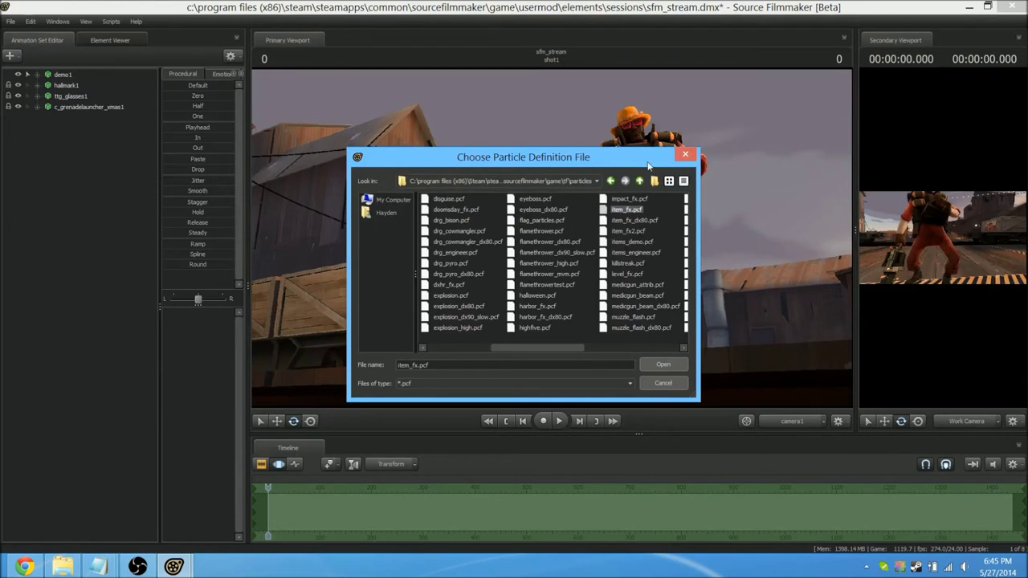
click(640, 182)
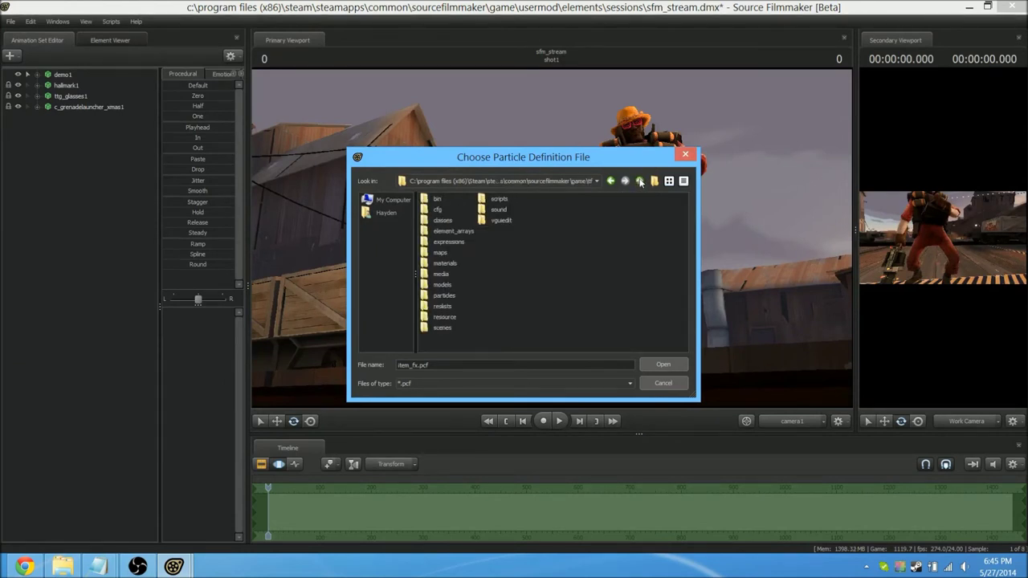
click(641, 181)
double_click(444, 275)
click(447, 276)
double_click(447, 264)
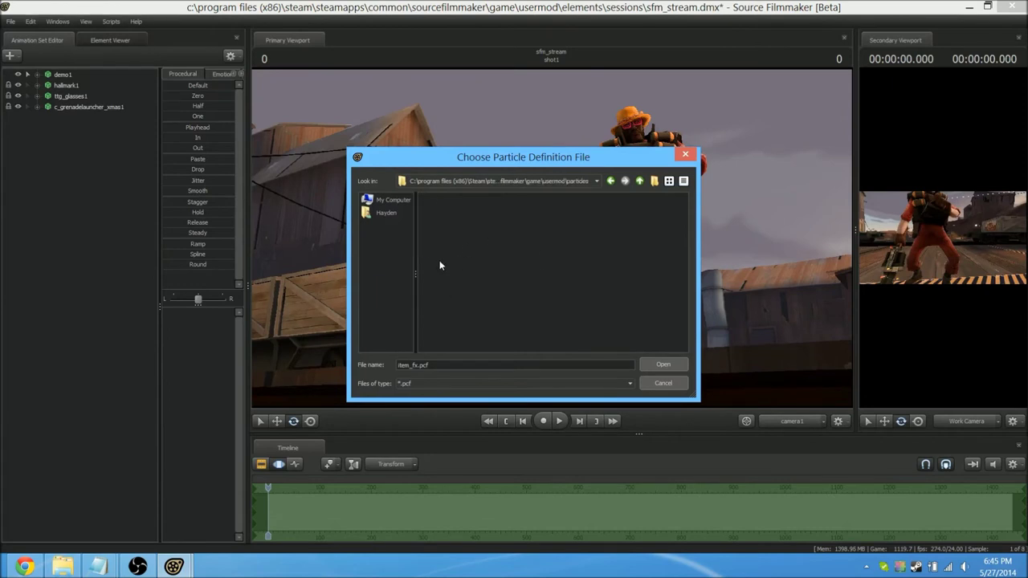
click(639, 182)
click(640, 182)
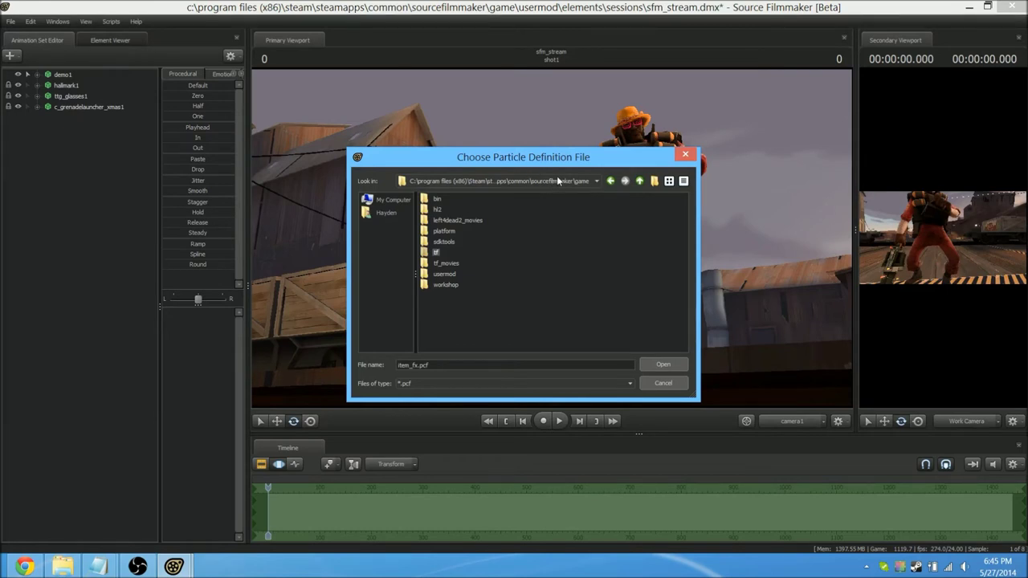
Load item_fx.pcf from the tf particles folder as the particle system definition file
double_click(437, 254)
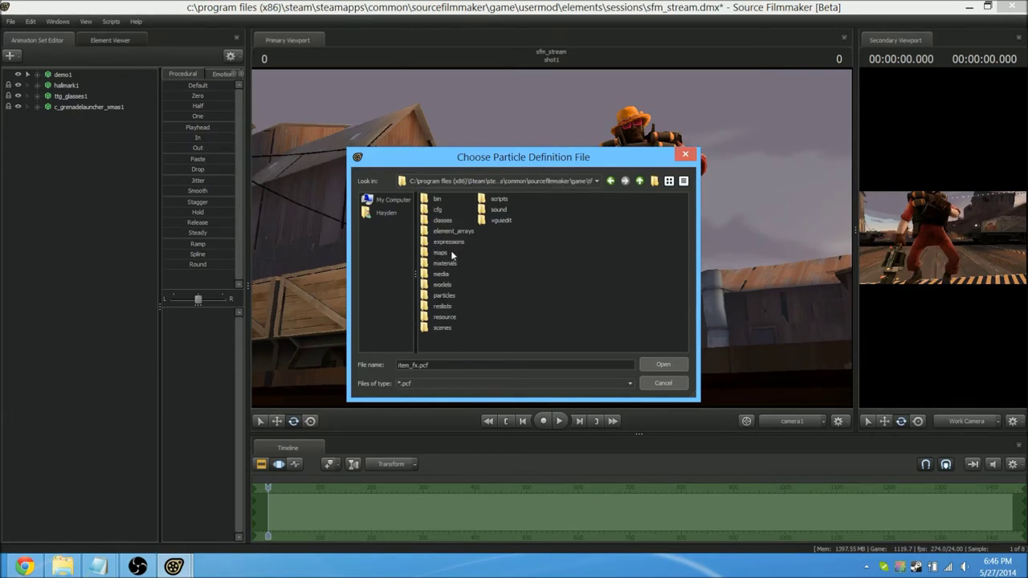
double_click(448, 296)
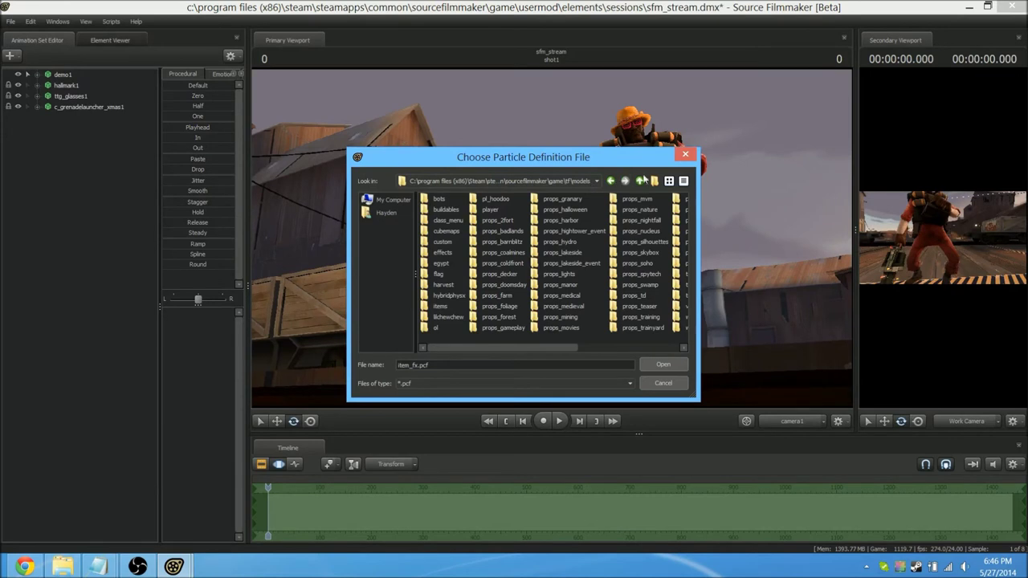
click(641, 180)
double_click(447, 298)
drag(504, 347, 567, 341)
click(613, 210)
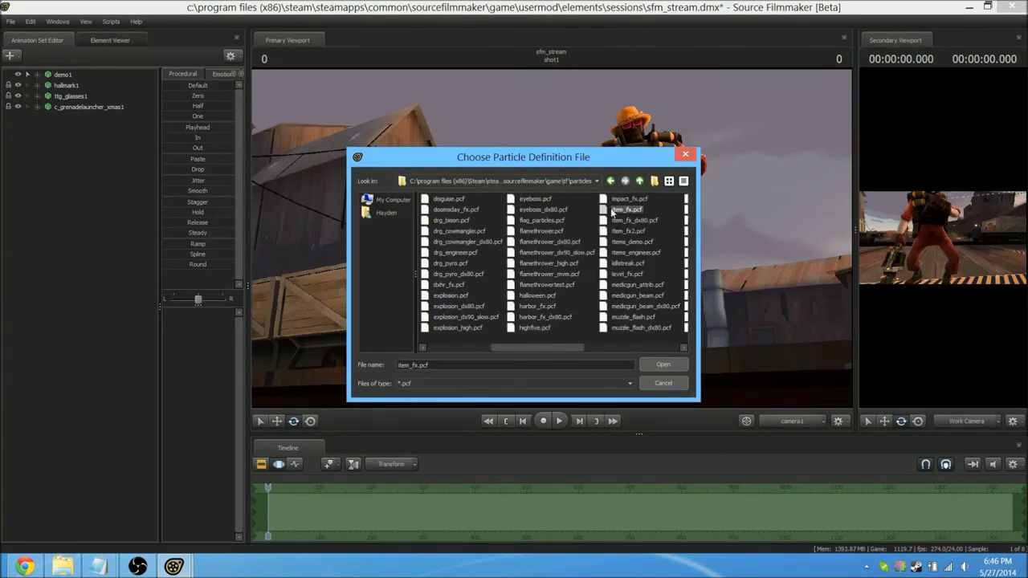
click(672, 366)
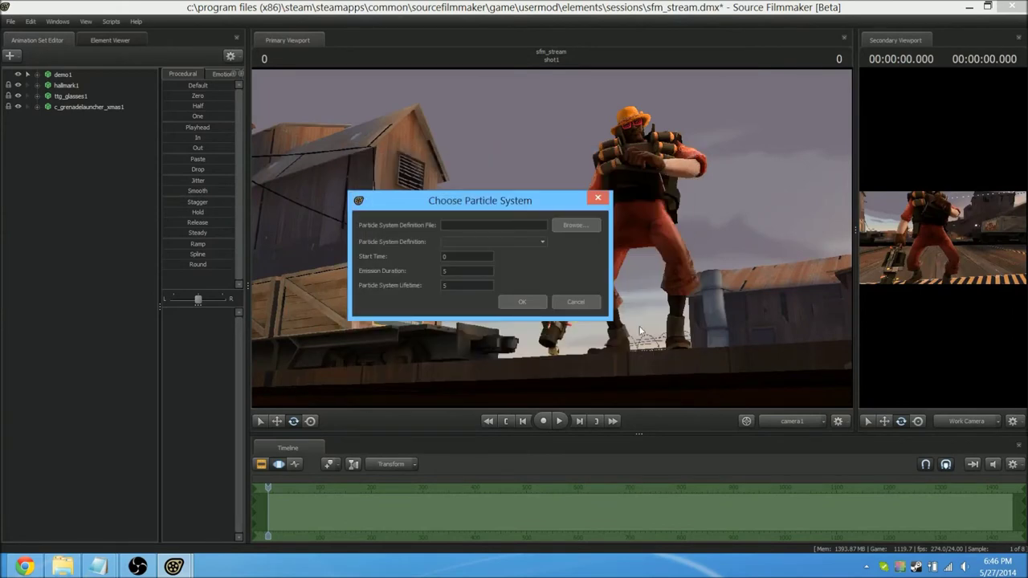
Choose unusual_steaming as the particle system definition
drag(497, 202, 500, 198)
click(514, 240)
scroll(504, 277, down, 5)
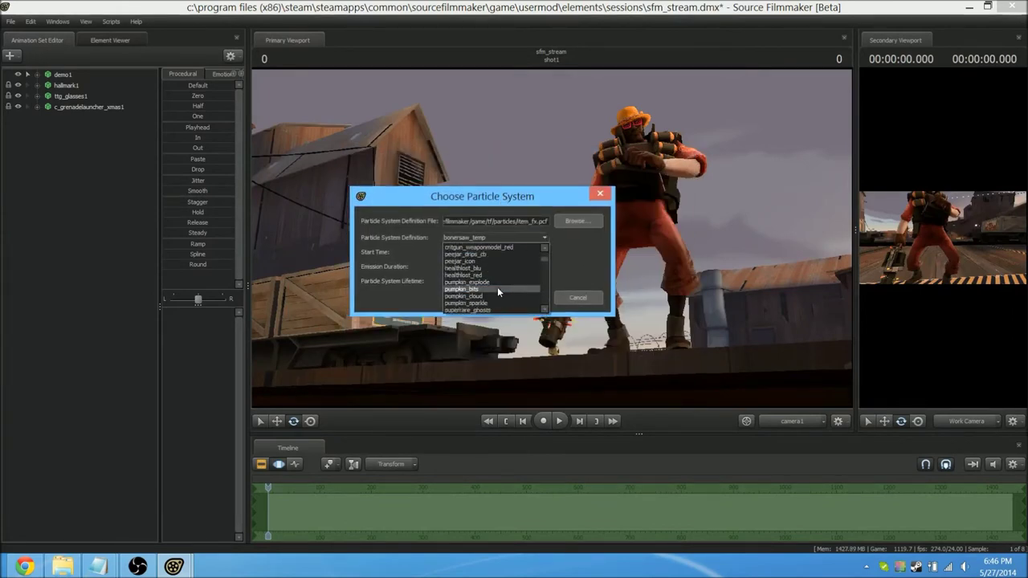
mouse_move(545, 262)
mouse_down()
mouse_move(547, 304)
mouse_move(547, 249)
mouse_up()
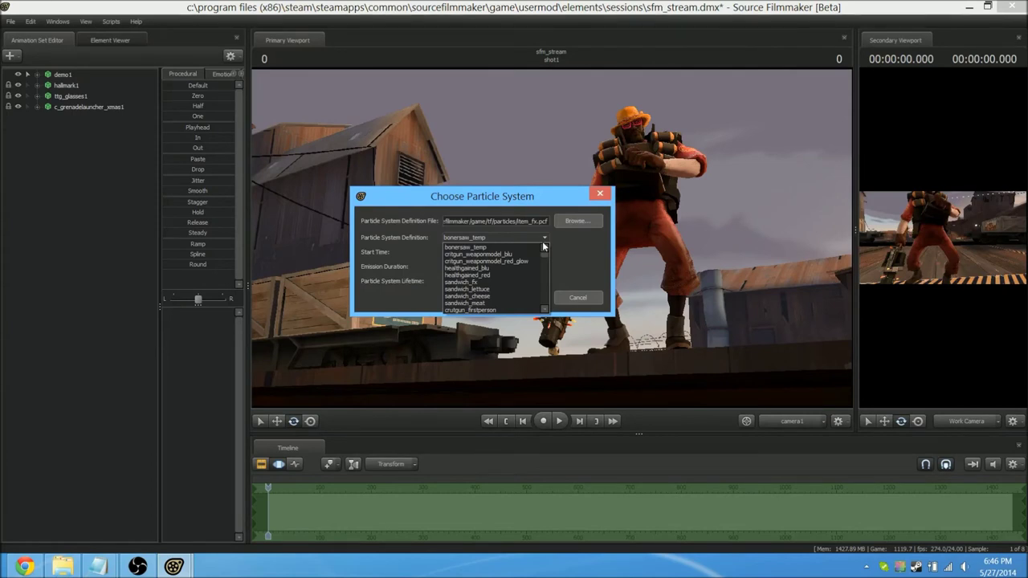
drag(544, 245, 548, 274)
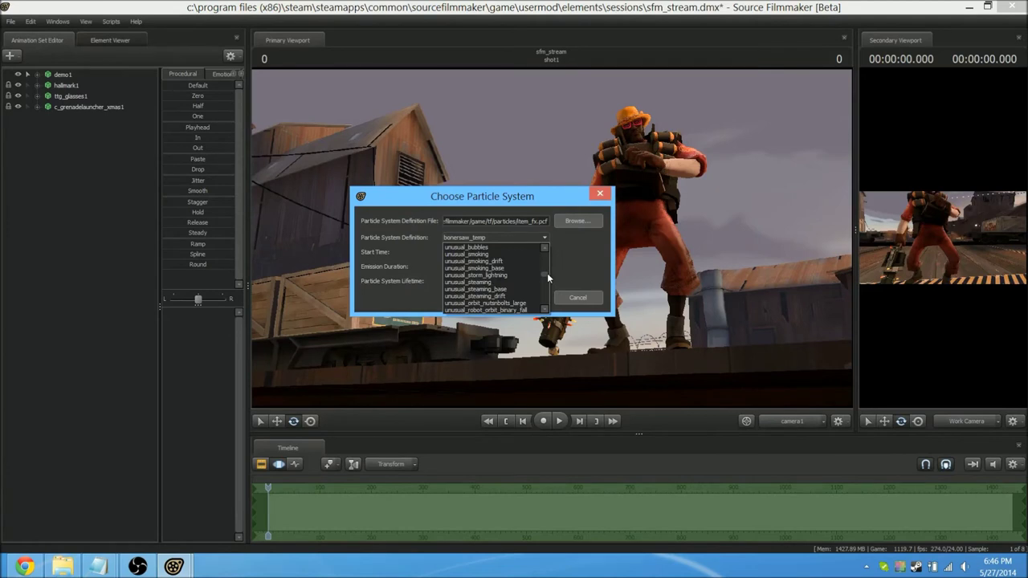
click(498, 283)
Set the emission duration and particle system lifetime to 10, keep the start time at 0, and create the particle system
click(480, 265)
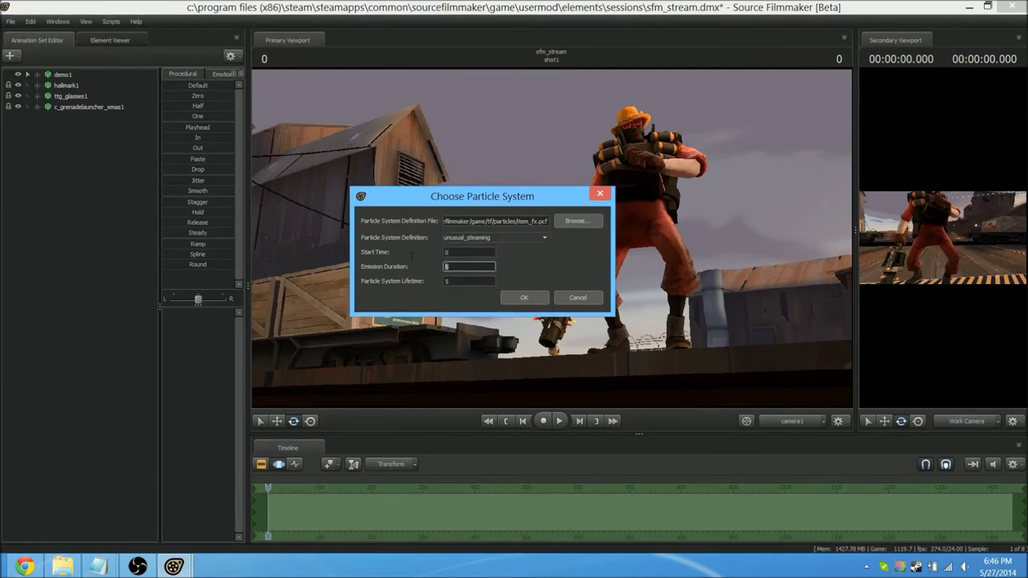
text(10)
key(Tab)
text(1)
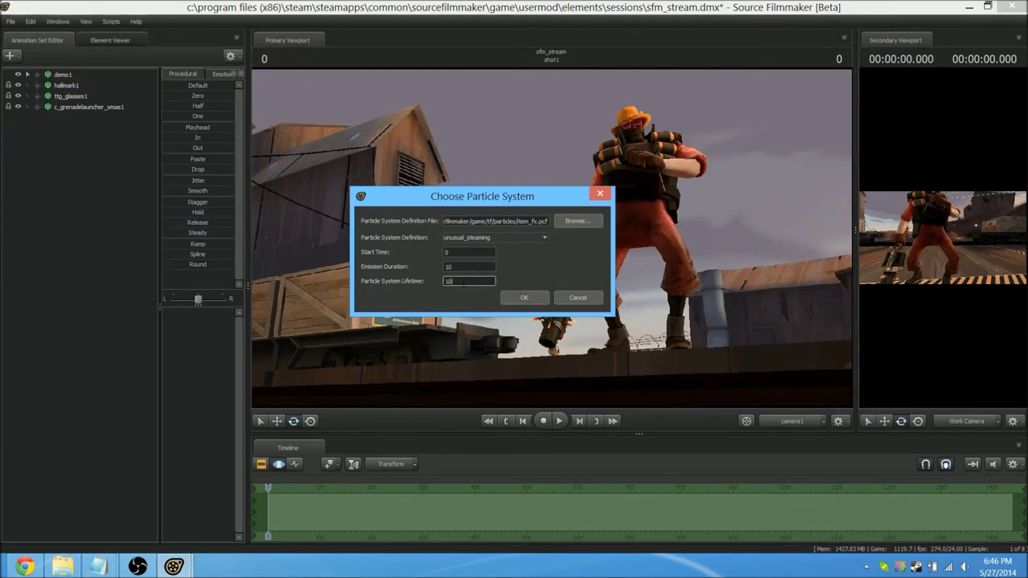
click(481, 267)
click(480, 252)
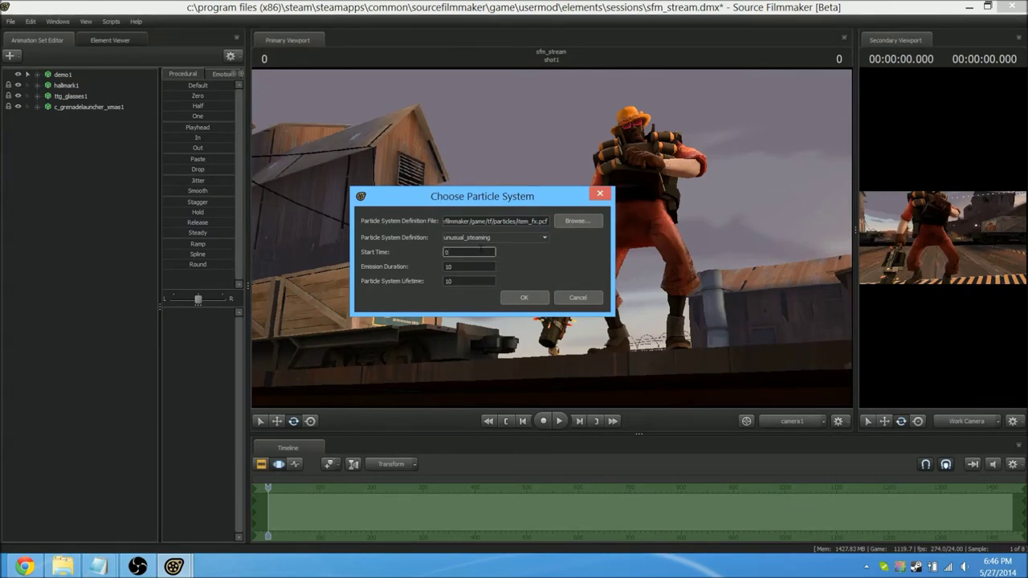
click(526, 298)
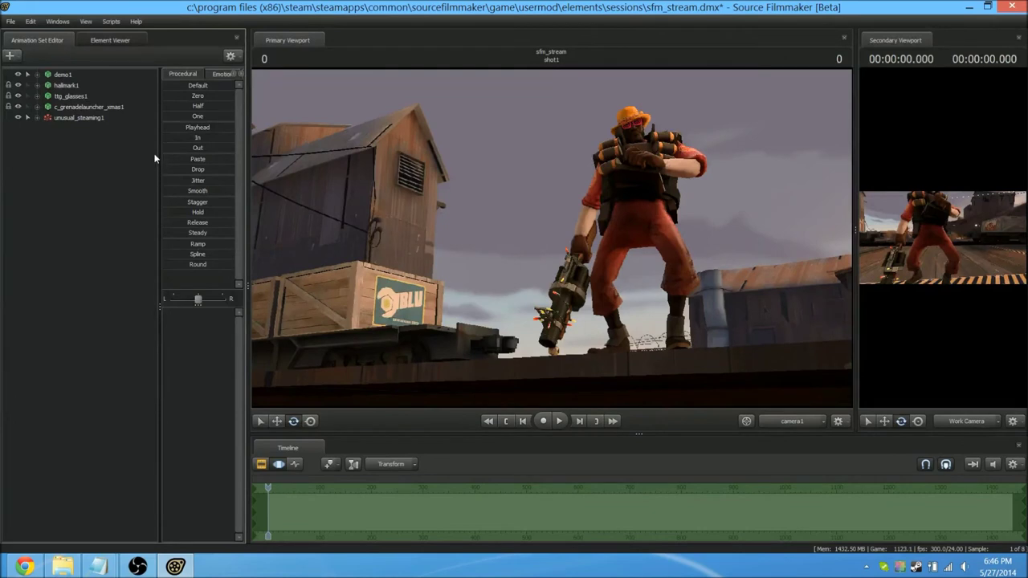
Move the unusual_steaming1 particle system onto the Demoman's head as seen through camera1
click(84, 112)
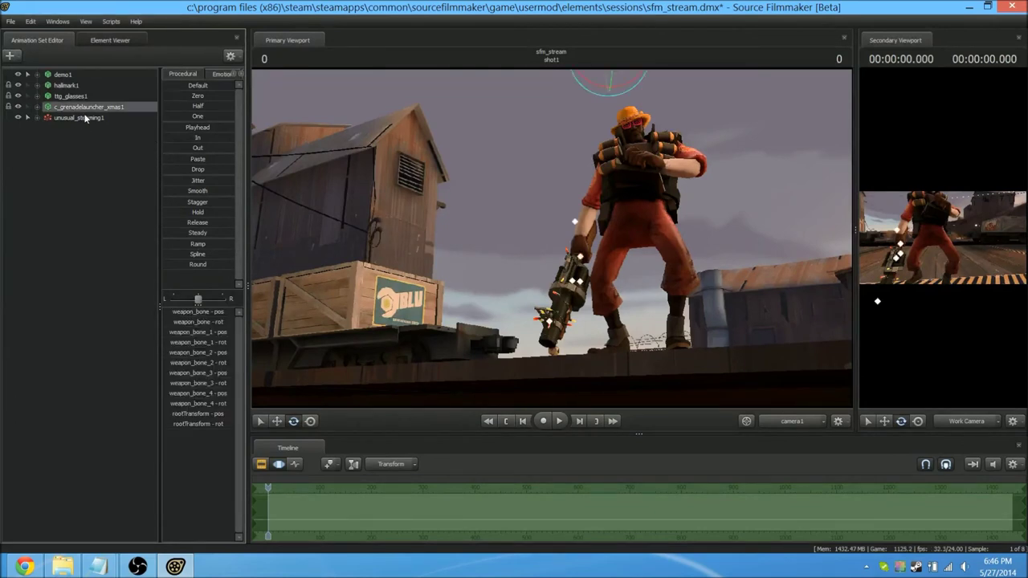
click(88, 118)
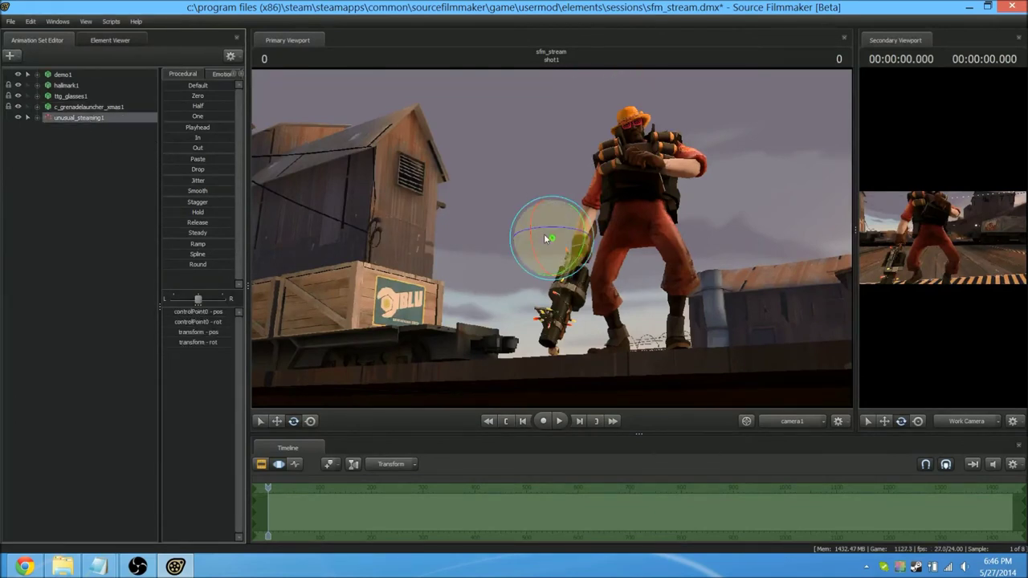
click(276, 421)
drag(552, 238, 632, 127)
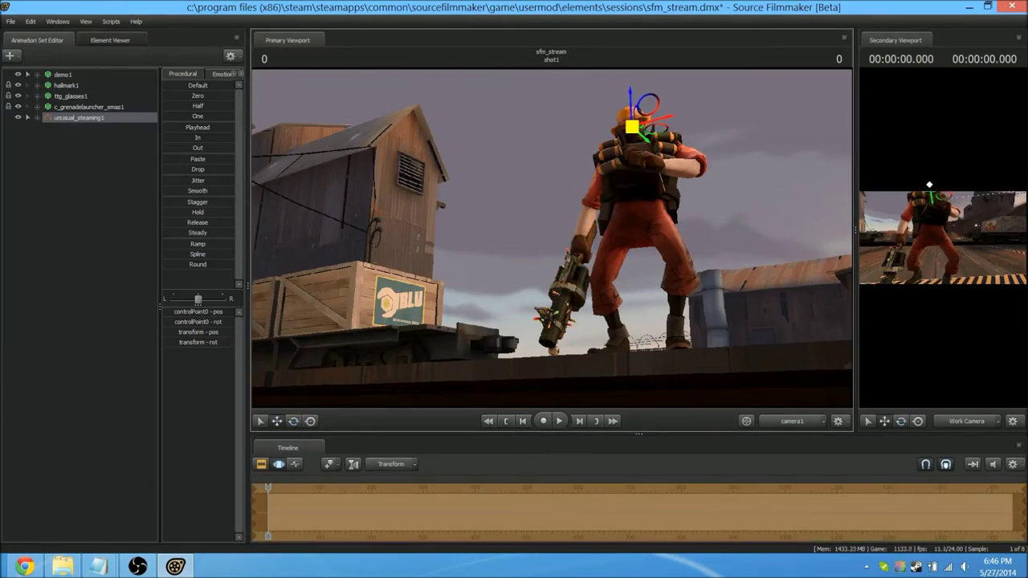
Widen the secondary viewport, fine-tune the position of unusual_steaming1 in the Demoman's head from a close work camera view, and deselect it
drag(857, 285, 622, 293)
drag(772, 249, 659, 267)
key(w)
mouse_move(827, 239)
mouse_down()
mouse_move(822, 227)
mouse_move(837, 234)
mouse_move(802, 238)
mouse_move(810, 232)
mouse_up()
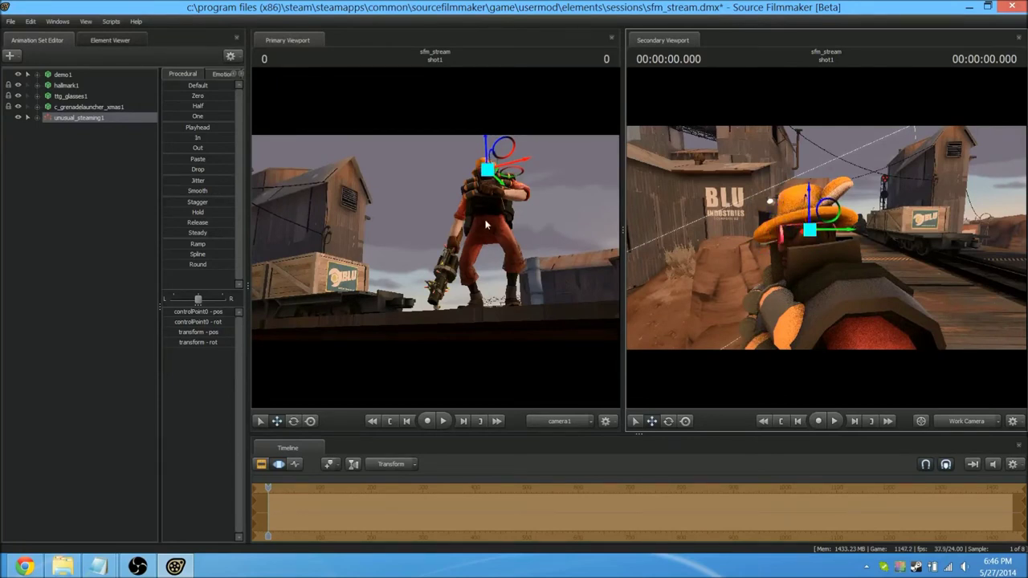
drag(489, 170, 486, 172)
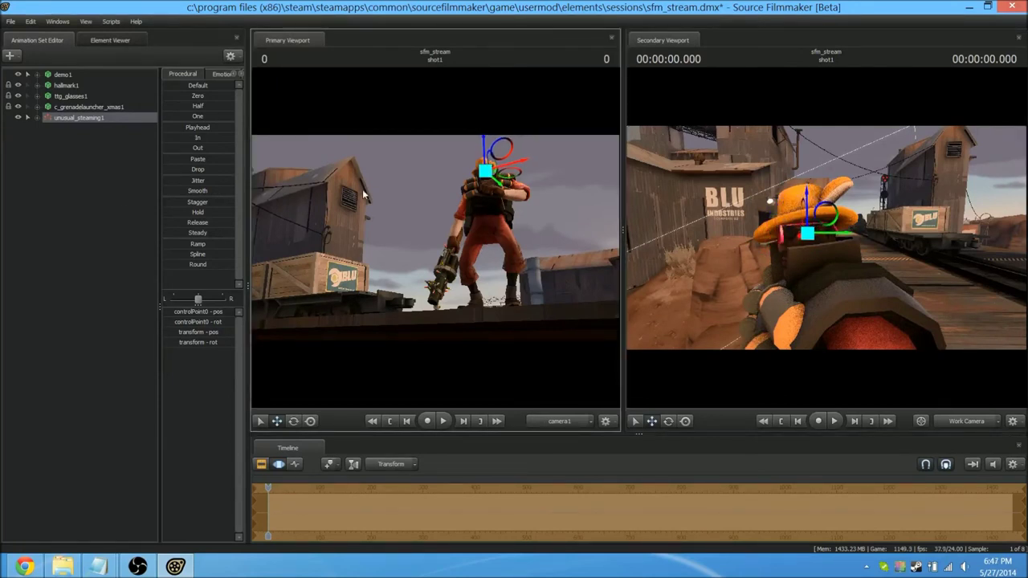
click(87, 183)
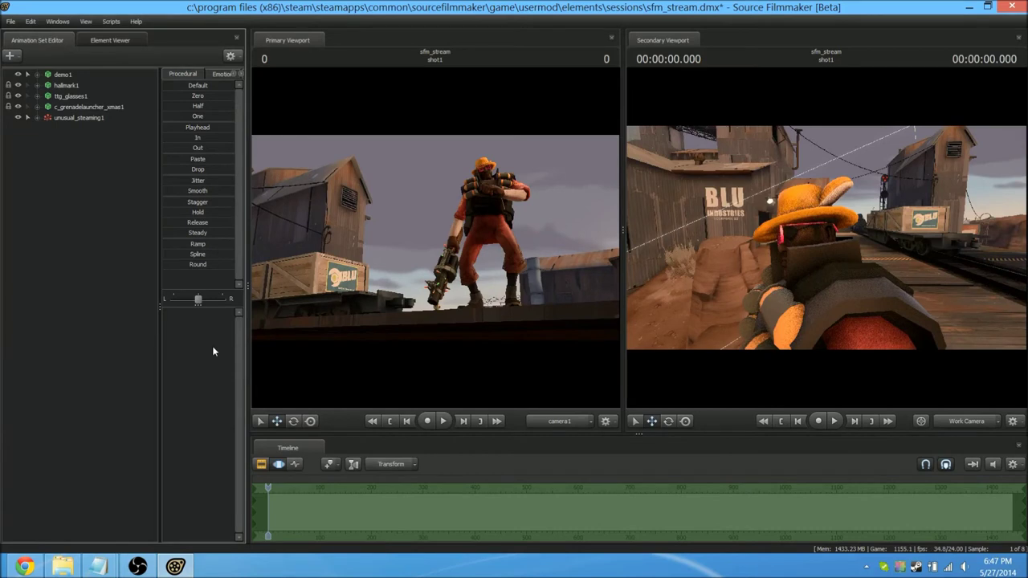
Advance the playhead frame by frame to frame 31 to bring up the steam around the Demoman's hat
key(Left)
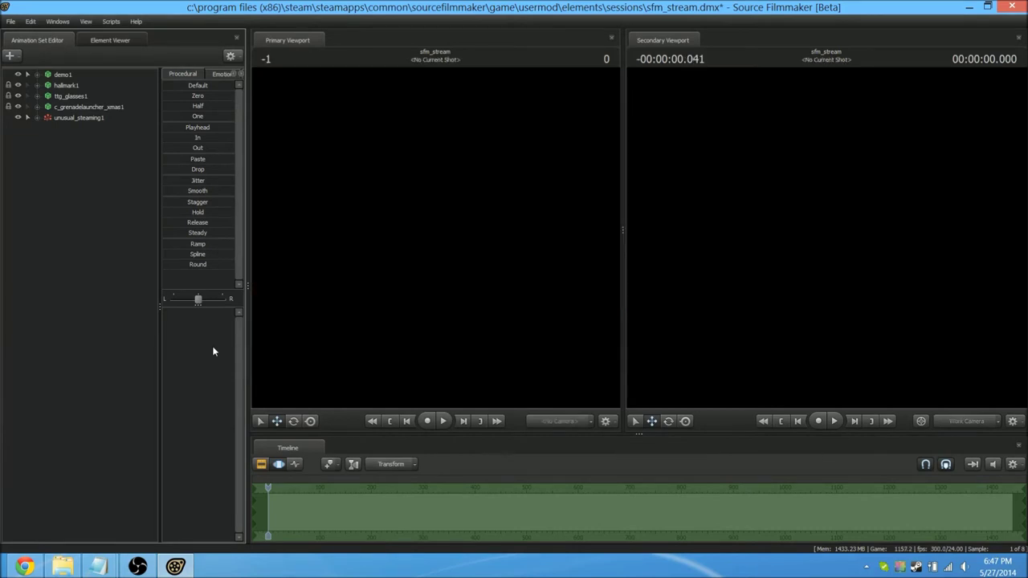
key(Right)
key(Right)
key(Right)
key(Right)
key(Right)
key(Right)
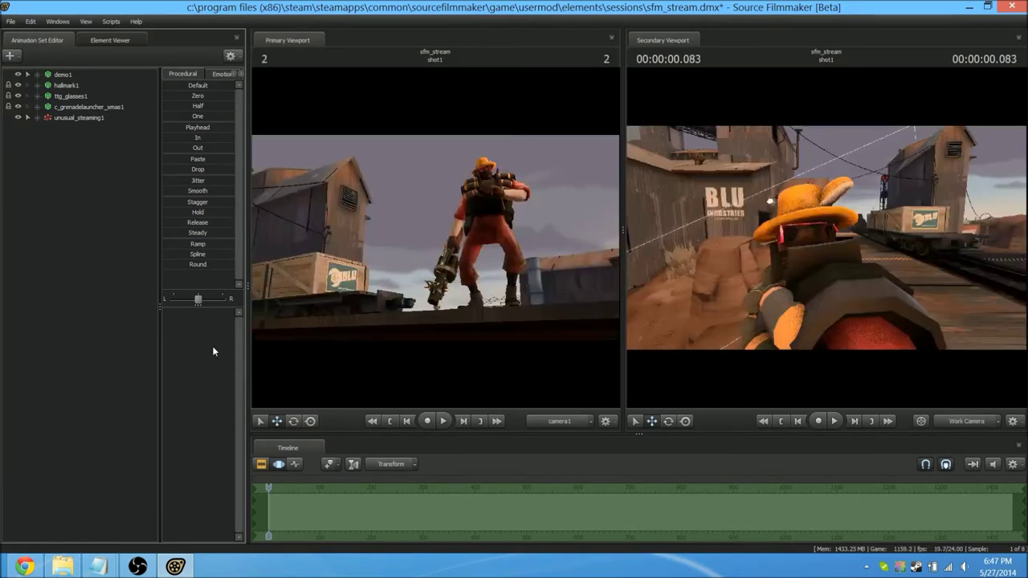
key(Right)
key(Right)
key(Right)
key(Right)
key(Right)
key(Right)
key(Right)
key(Right)
key(Right)
key(Right)
key(Right)
key(Right)
key(Right)
key(Right)
key(Right)
key(Right)
key(Right)
key(Right)
key(Right)
key(Right)
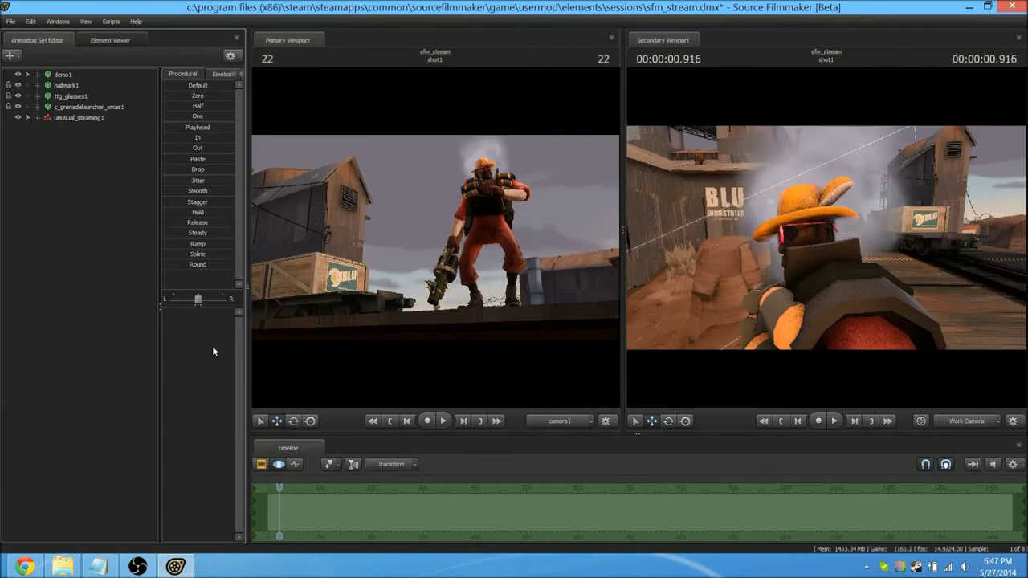
key(Right)
key(Right)
key(Right)
key(Right)
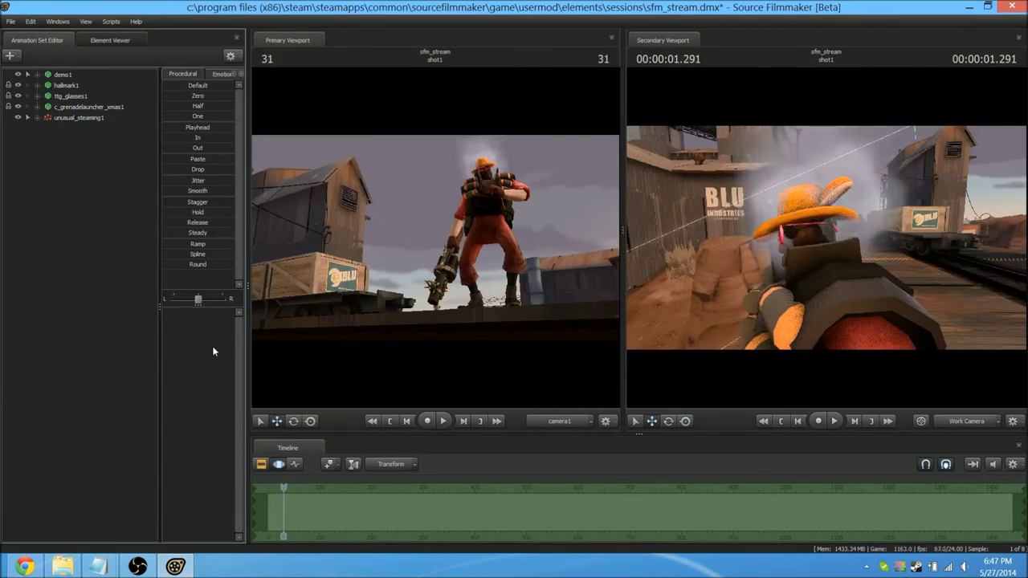
Enlarge the primary viewport and slightly adjust camera1's framing of the Demoman
drag(622, 198, 841, 201)
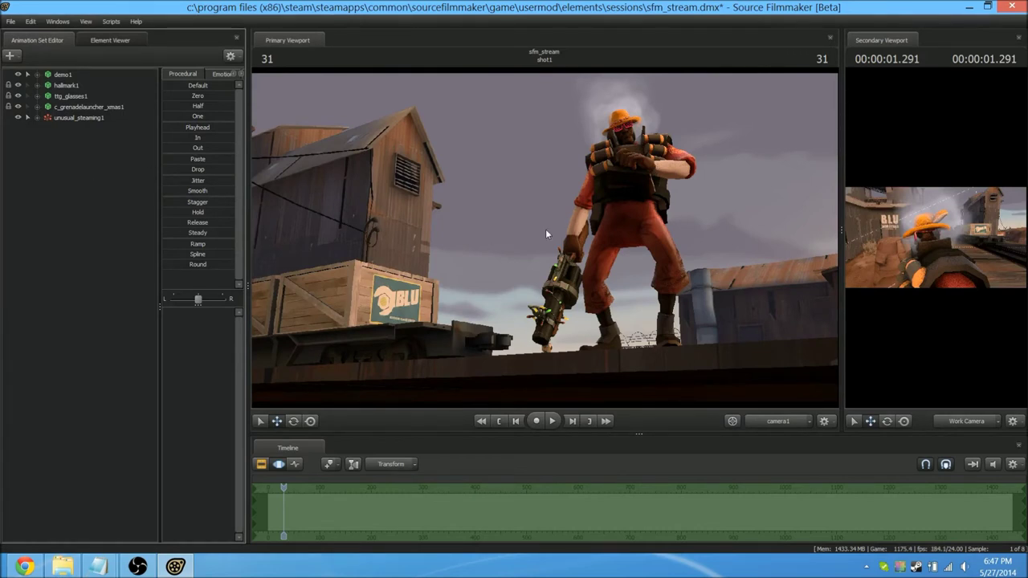
drag(552, 231, 544, 231)
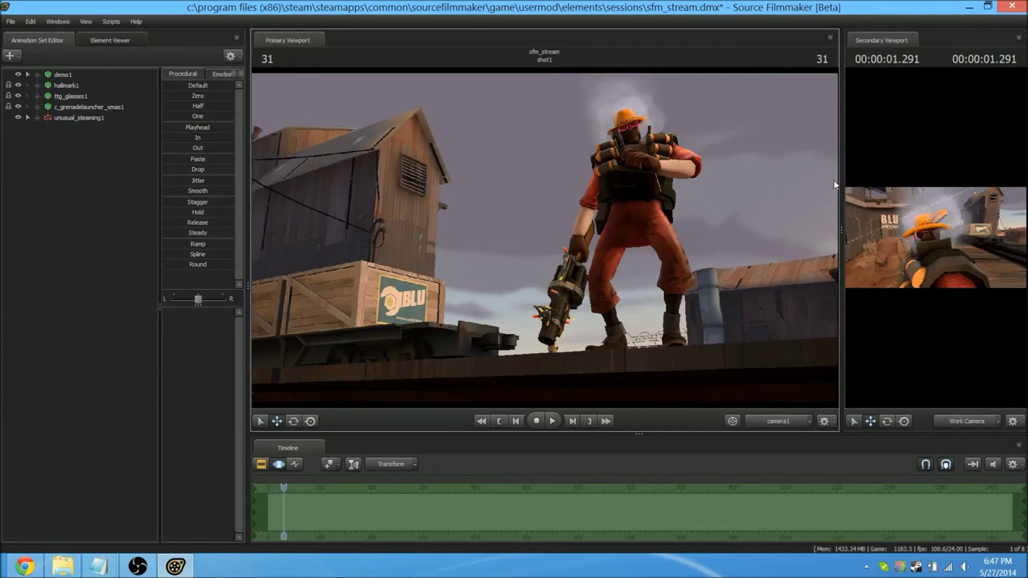
drag(842, 182, 862, 180)
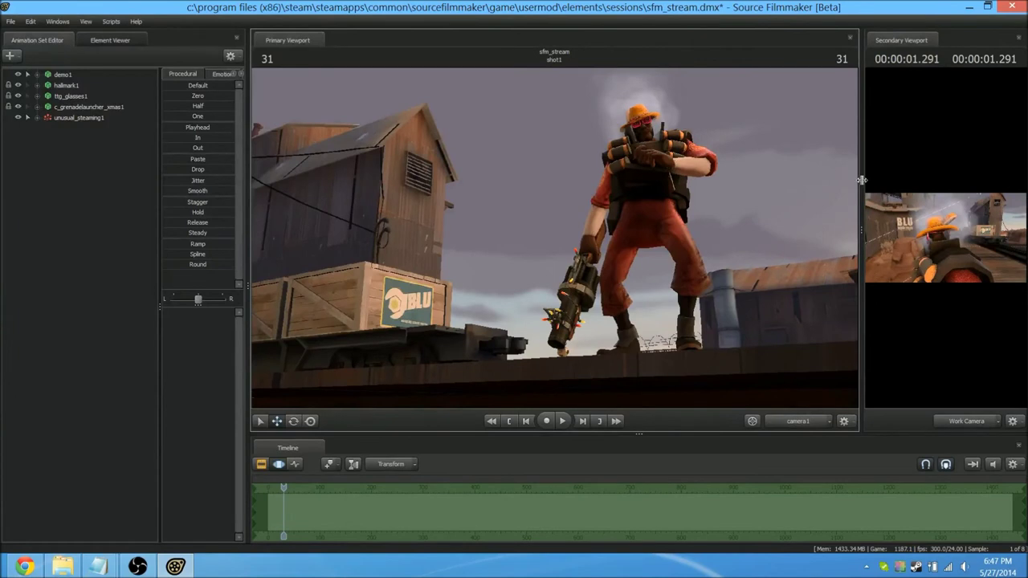
Create an animation set for a new light, widen the secondary viewport, and show light1's view in it
right_click(78, 143)
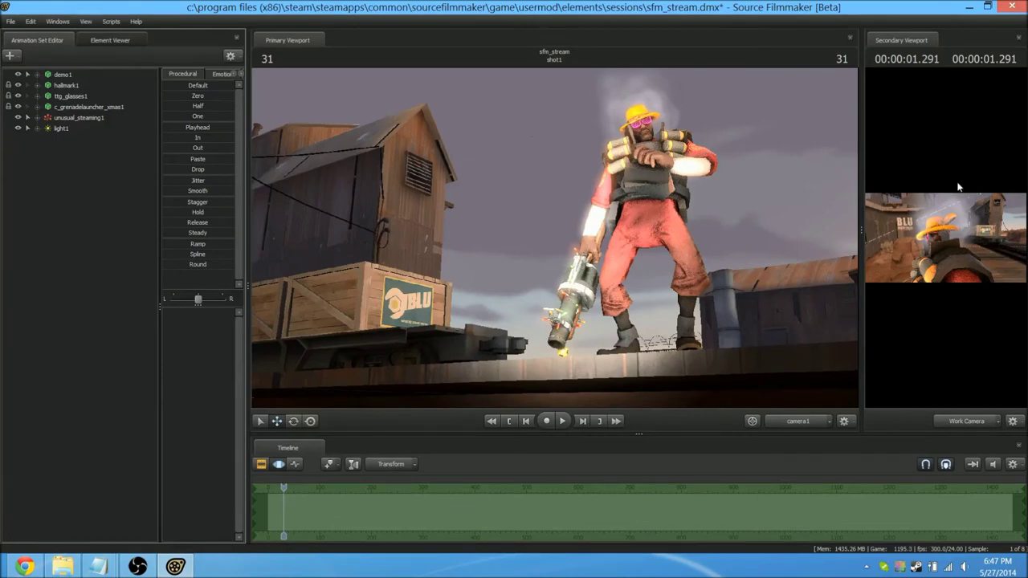
drag(862, 174, 634, 207)
click(51, 128)
drag(739, 156, 742, 173)
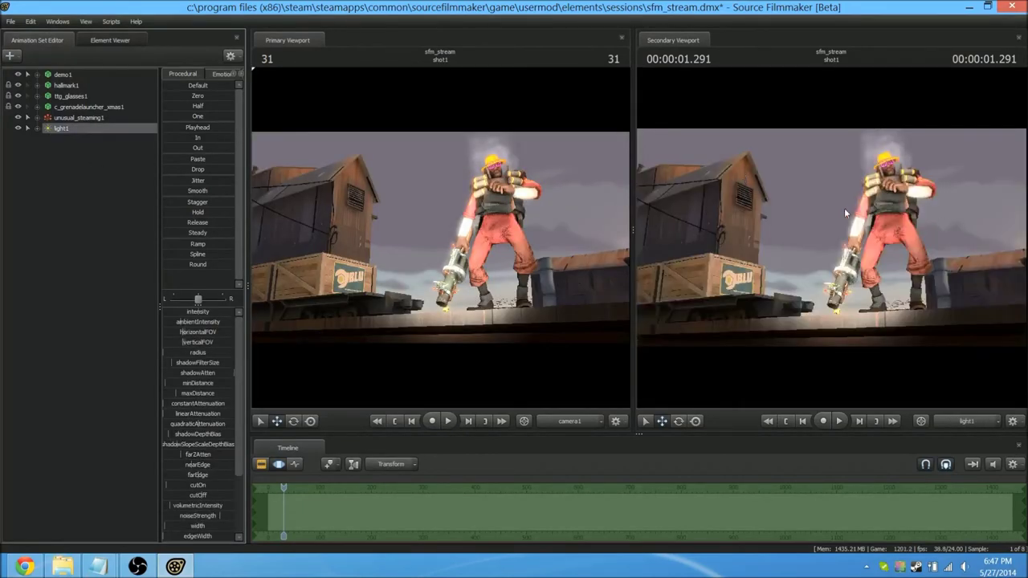
Enlarge the primary viewport and fly light1 high above the Demoman, aiming it down at him
drag(844, 213, 887, 211)
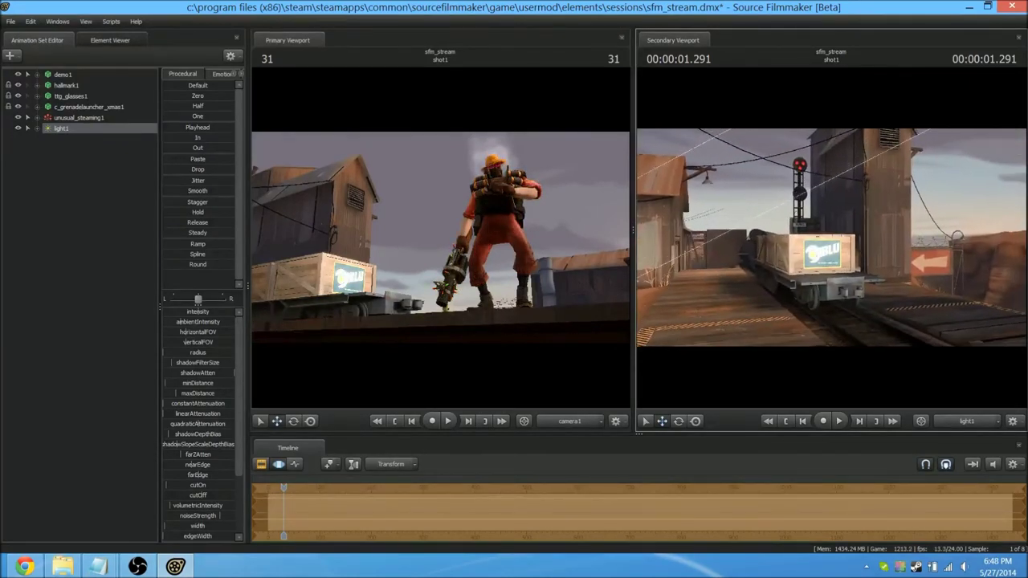
drag(633, 262, 770, 262)
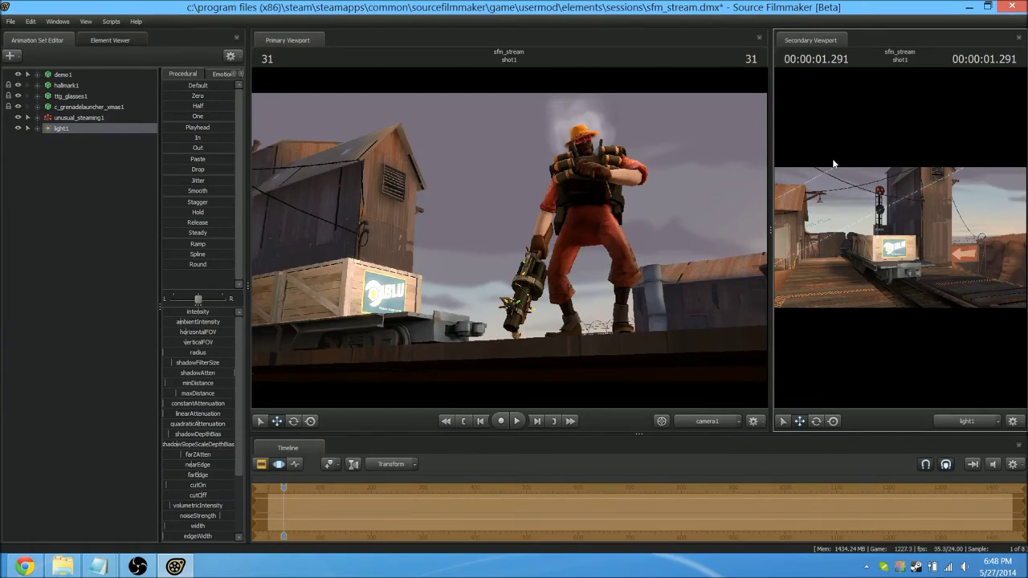
key(w)
drag(884, 233, 795, 240)
key(w)
key(a)
key(s)
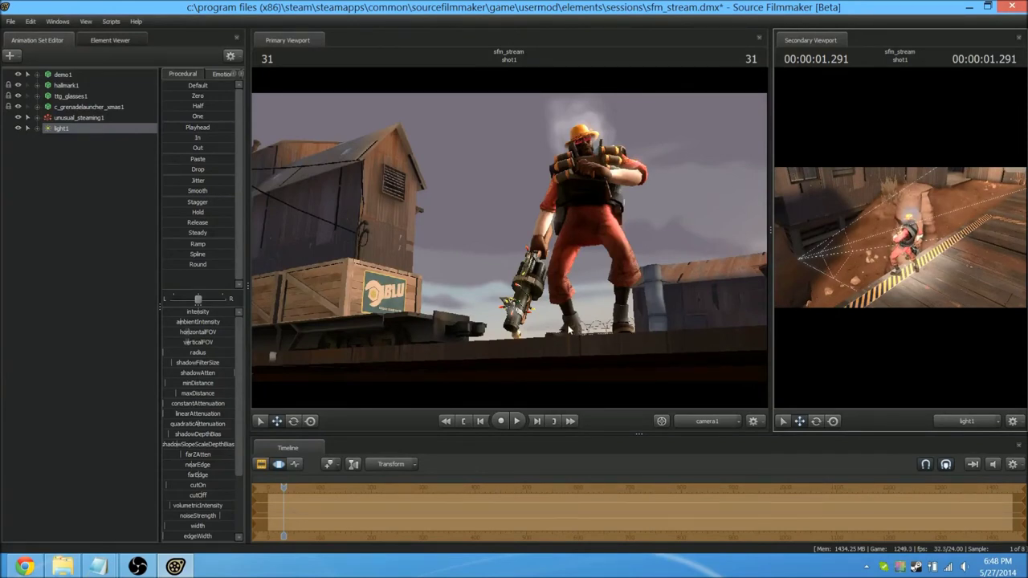
Readjust camera1's height and tilt to frame the Demoman from a low angle against the sky
drag(485, 304, 498, 434)
key(z)
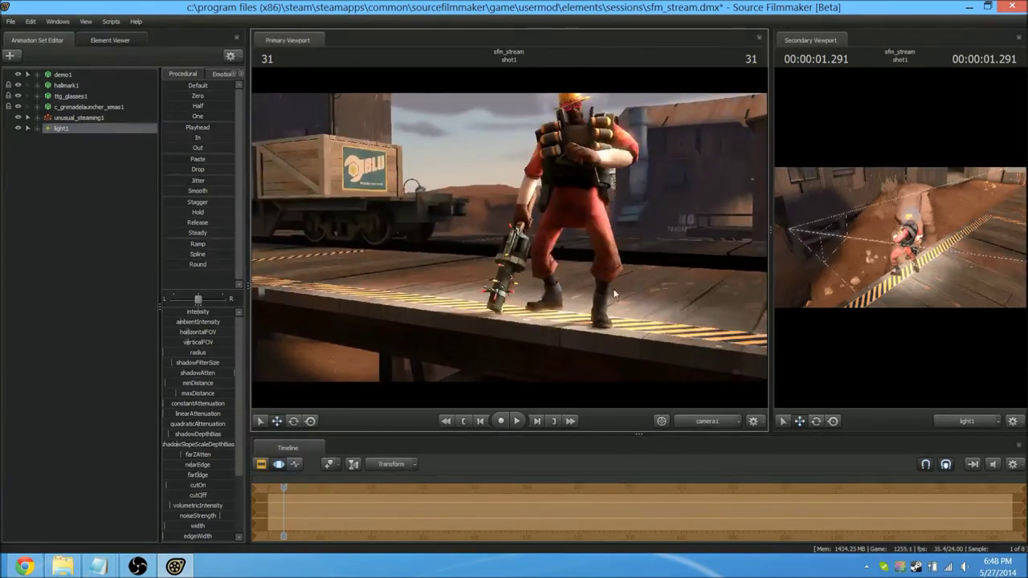
key(x)
drag(509, 241, 503, 129)
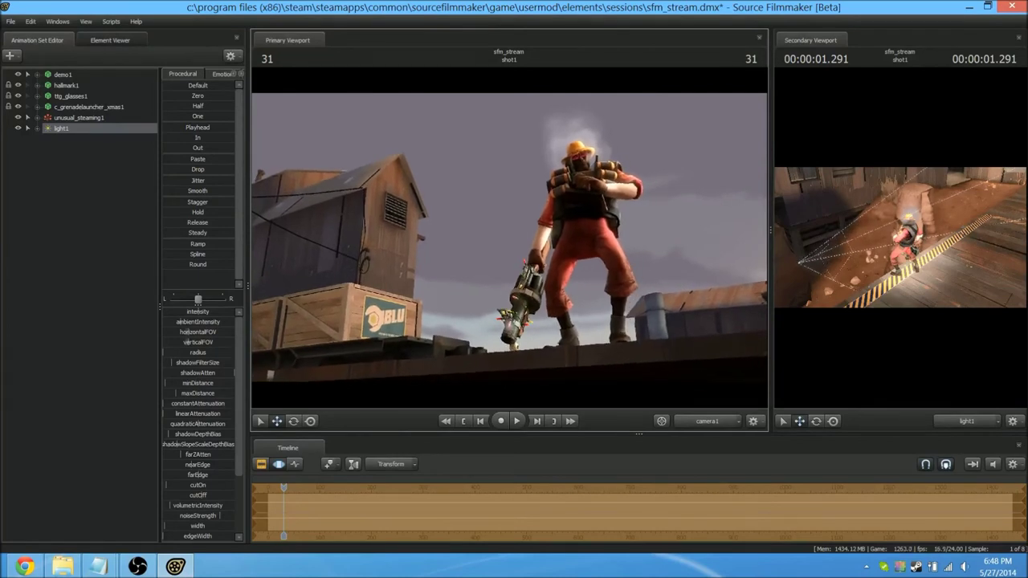
Fine-tune light1's aim on the Demoman from its own view
mouse_move(897, 240)
mouse_down()
mouse_move(881, 236)
mouse_move(902, 240)
mouse_up()
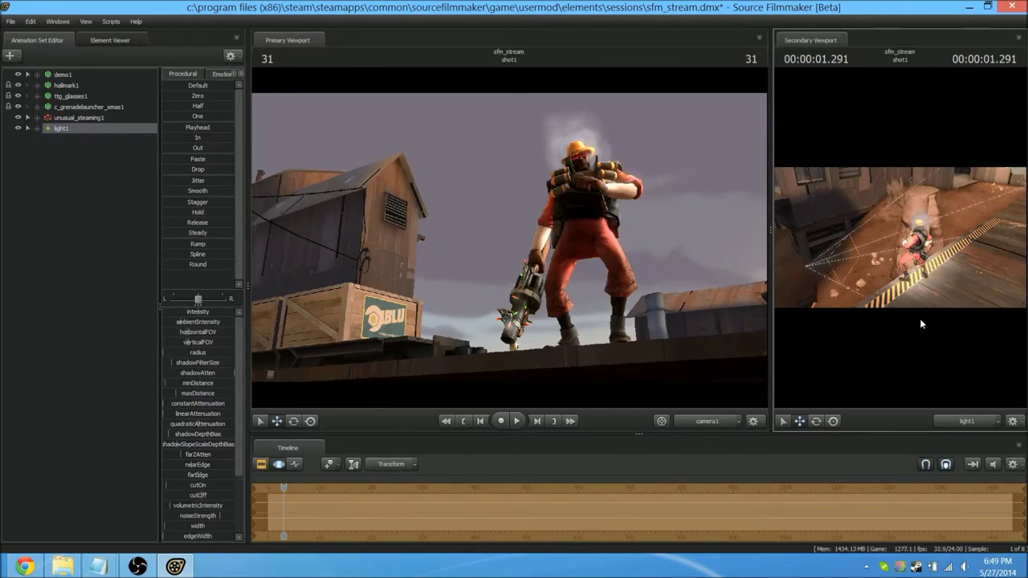
drag(901, 268, 906, 242)
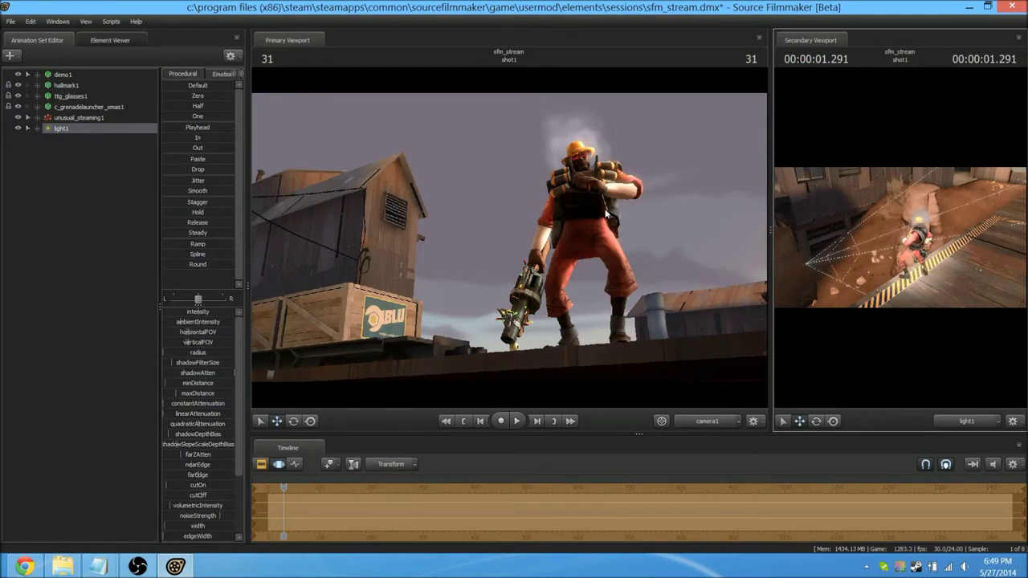
drag(915, 231, 920, 232)
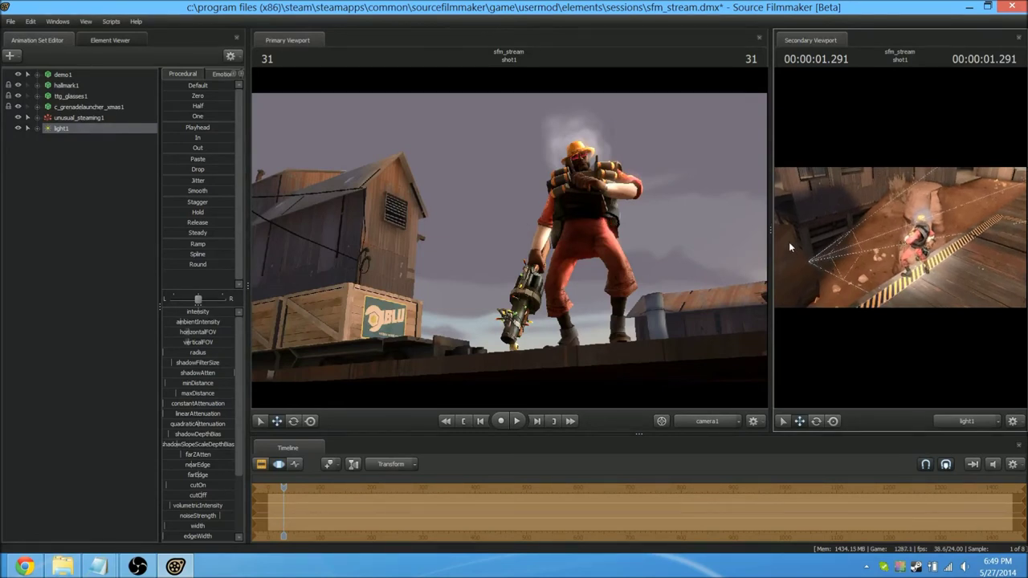
Create an animation set for a second new light and show light2's view in the secondary viewport
right_click(50, 161)
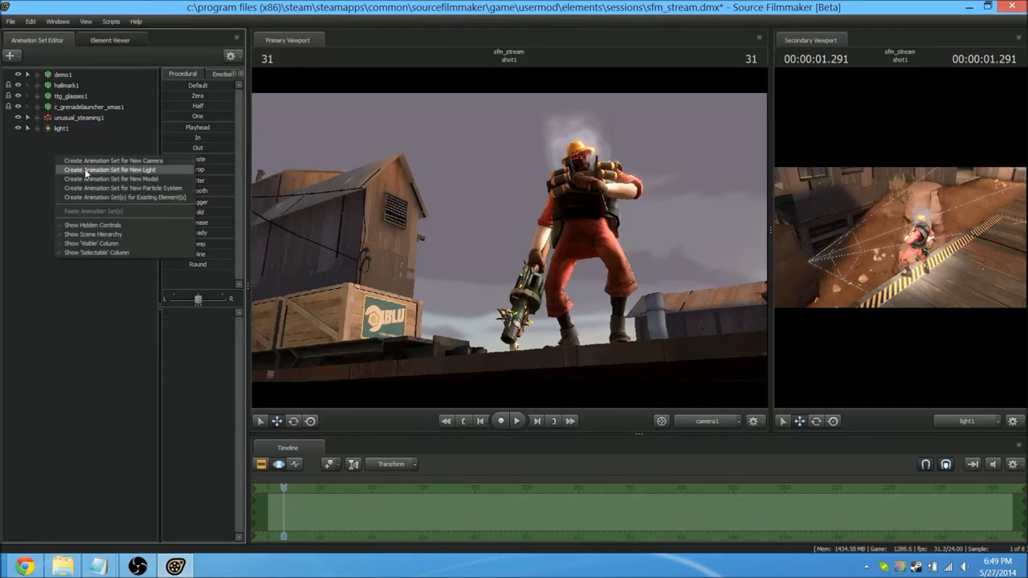
click(85, 170)
drag(64, 142, 906, 240)
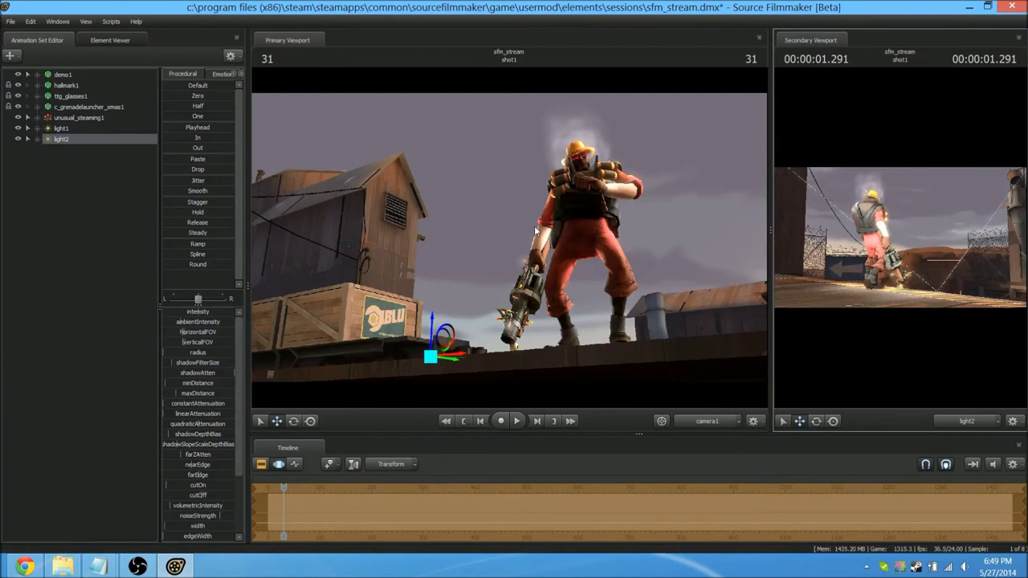
Fly light2 to a spot behind the Demoman near the train car and aim it at his back
drag(901, 238, 860, 238)
key(d)
key(d)
key(w)
key(w)
key(s)
key(w)
key(s)
key(s)
key(w)
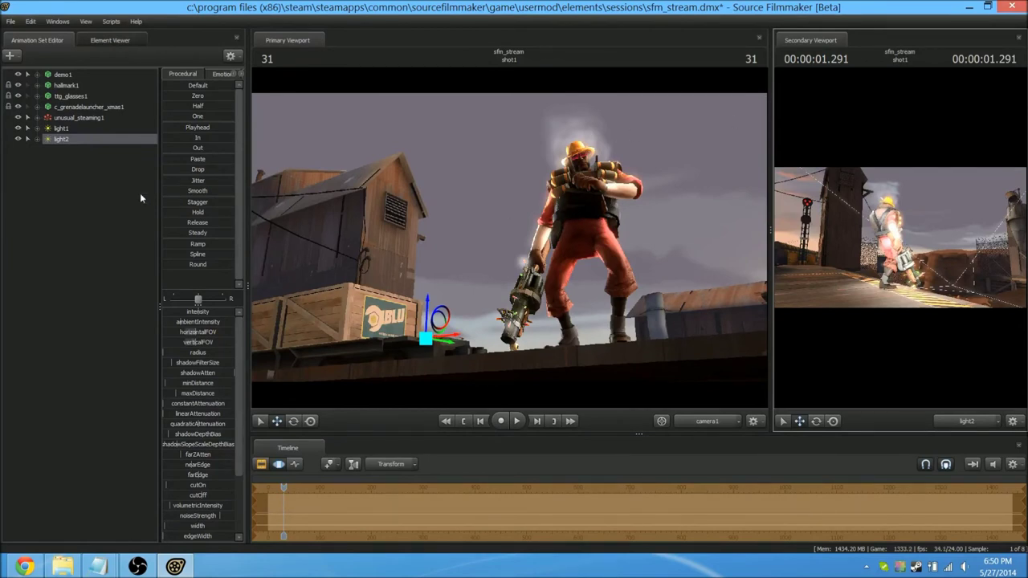
Lower the intensity of light2
click(110, 189)
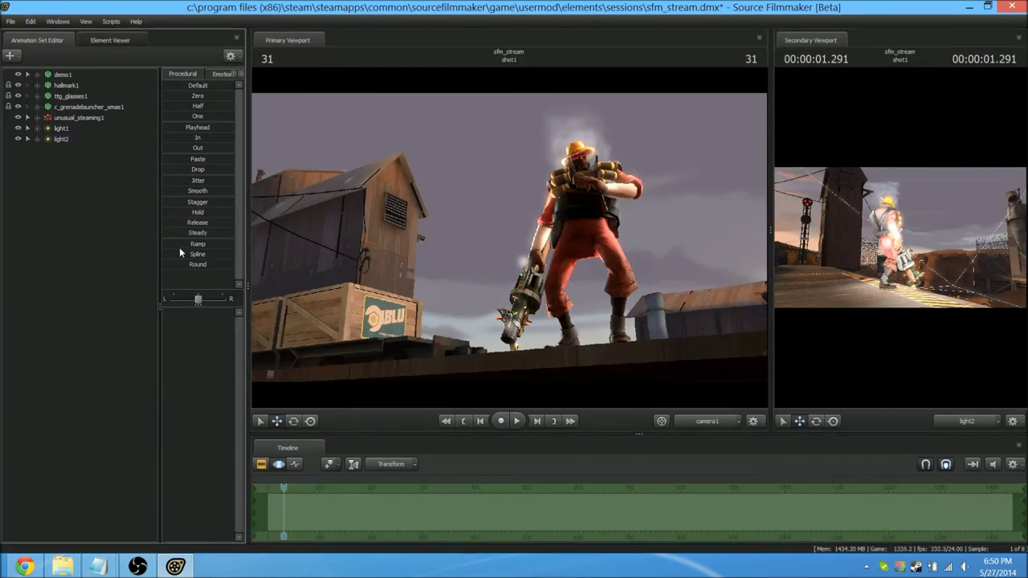
click(61, 139)
drag(198, 313, 199, 314)
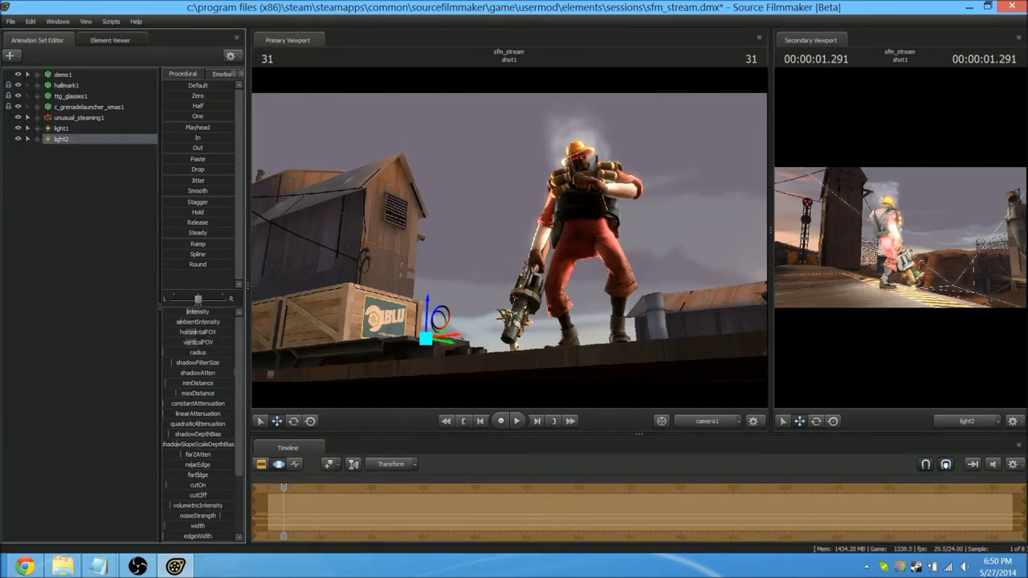
drag(205, 312, 171, 312)
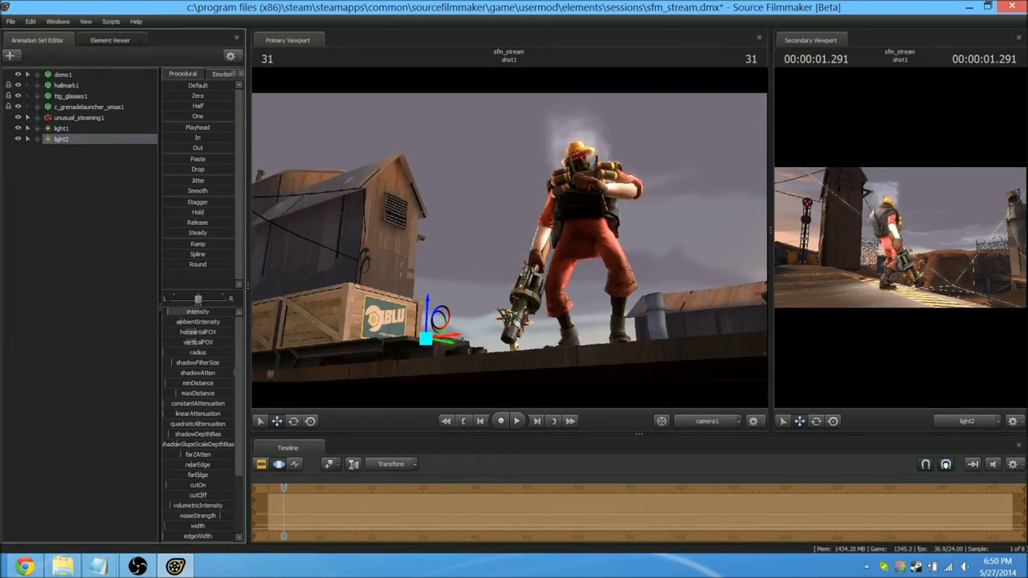
Adjust the intensity of light1 and deselect the light
click(59, 128)
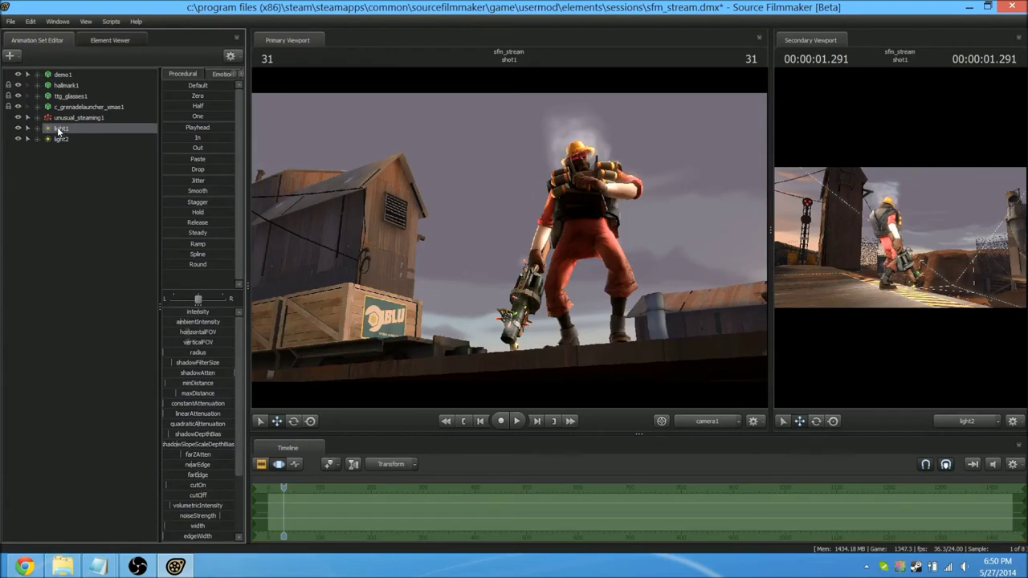
drag(200, 312, 218, 311)
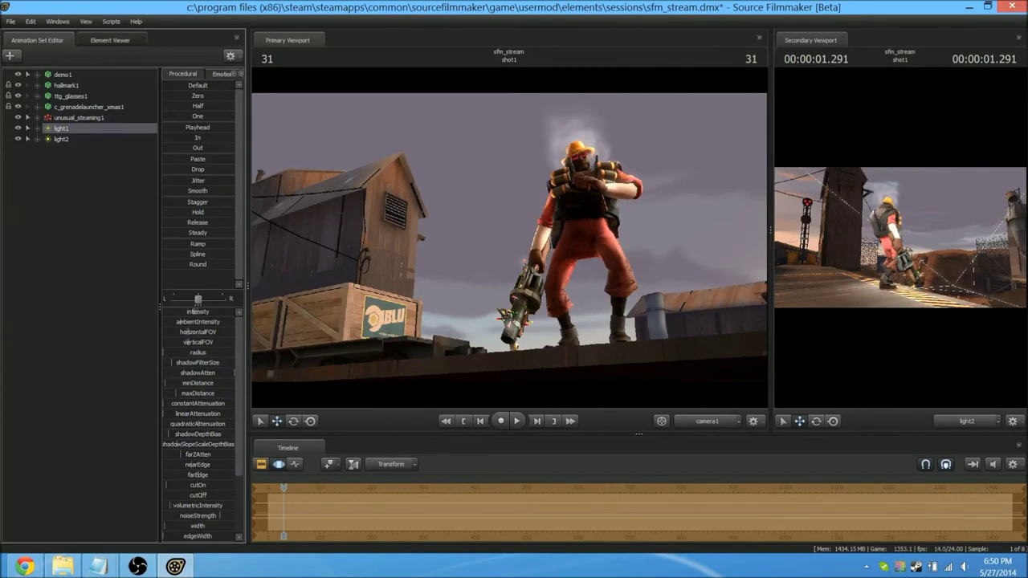
click(99, 232)
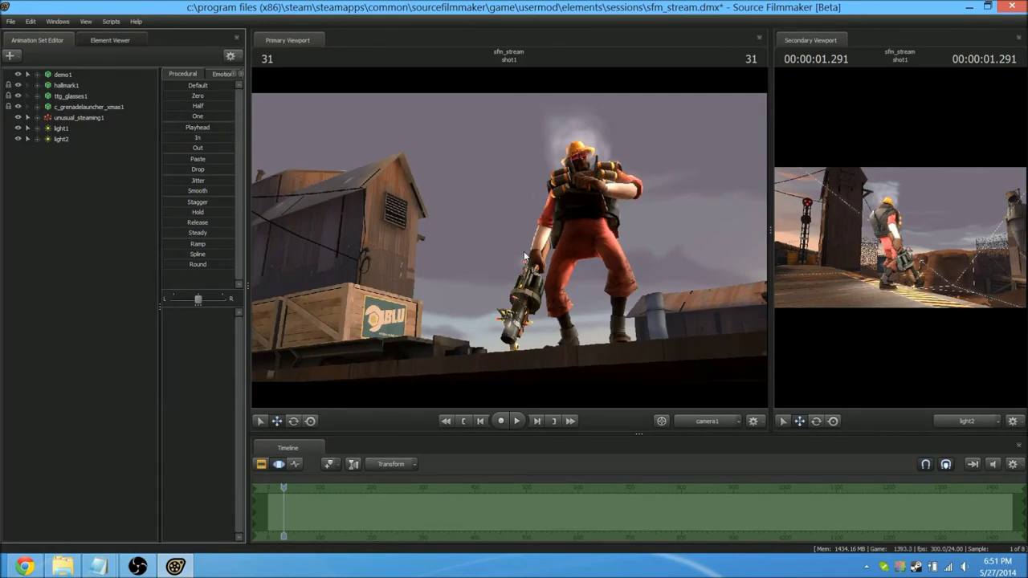
Advance the playhead frame by frame to frame 34
key(Right)
key(Right)
key(Right)
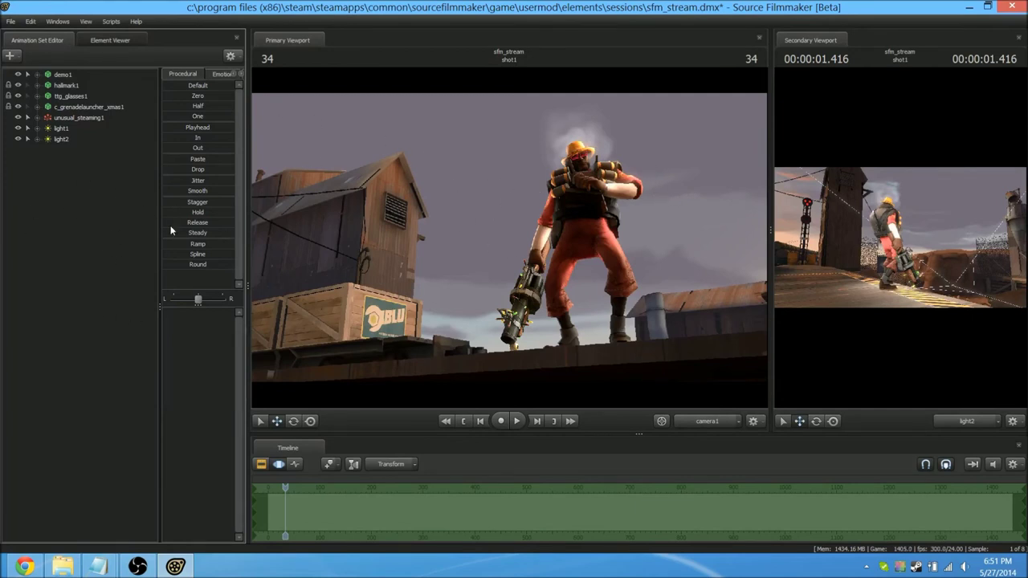
Create an animation set for the existing camera1 element
right_click(65, 188)
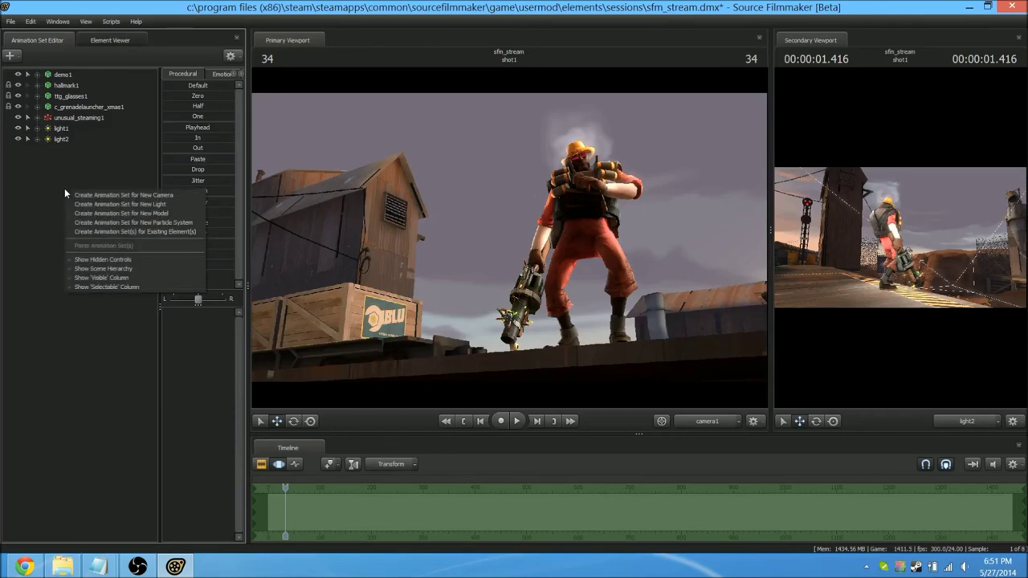
click(104, 234)
click(404, 136)
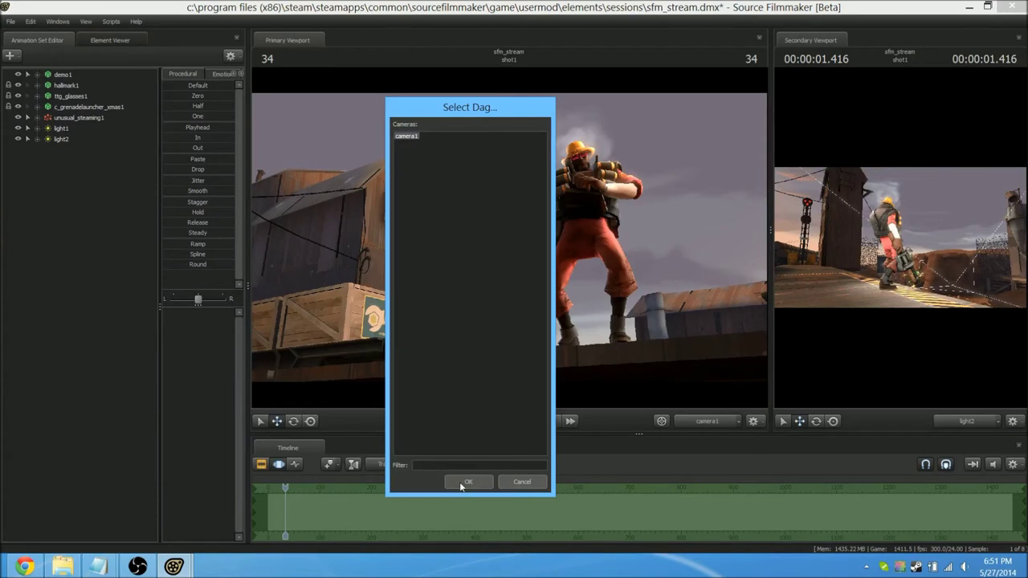
click(466, 482)
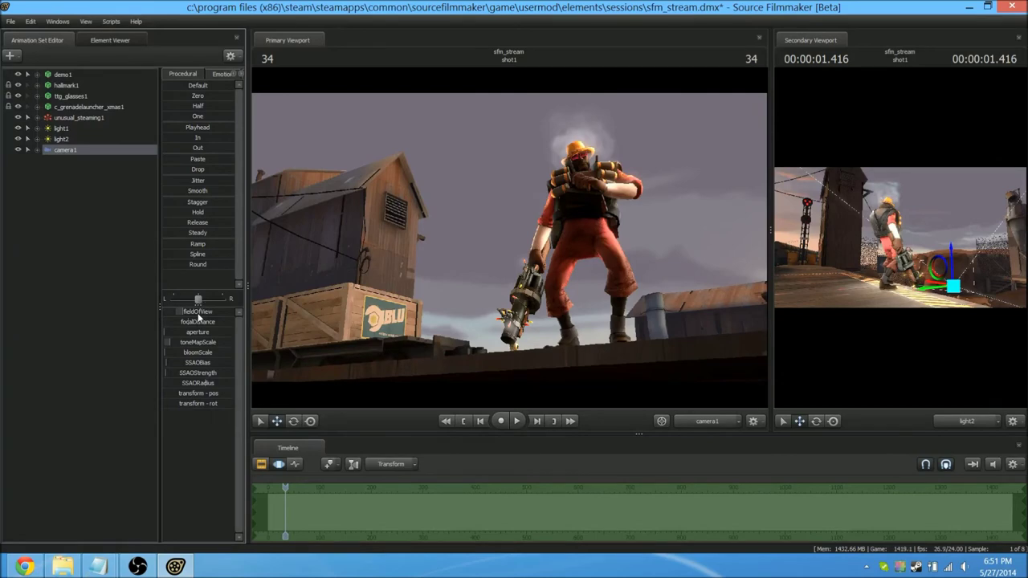
Try a different field of view on camera1, undo it, and adjust the camera's focalDistance
drag(186, 311, 190, 313)
key(ctrl+z)
drag(187, 323, 191, 323)
drag(199, 323, 289, 319)
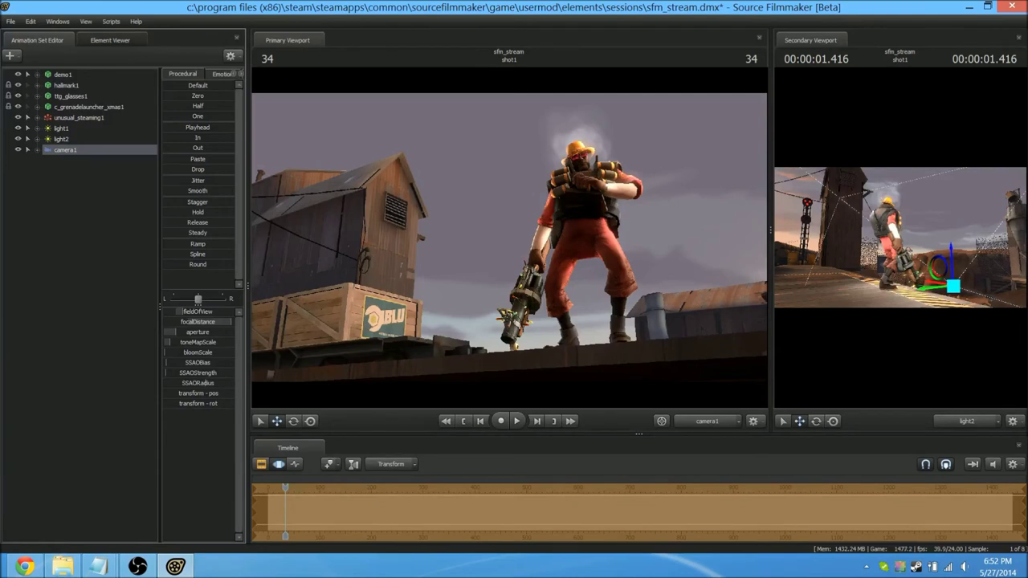
Widen the control slider area and preview camera1's depth of field in the Clip Editor before returning to the Motion Editor
drag(159, 322, 154, 375)
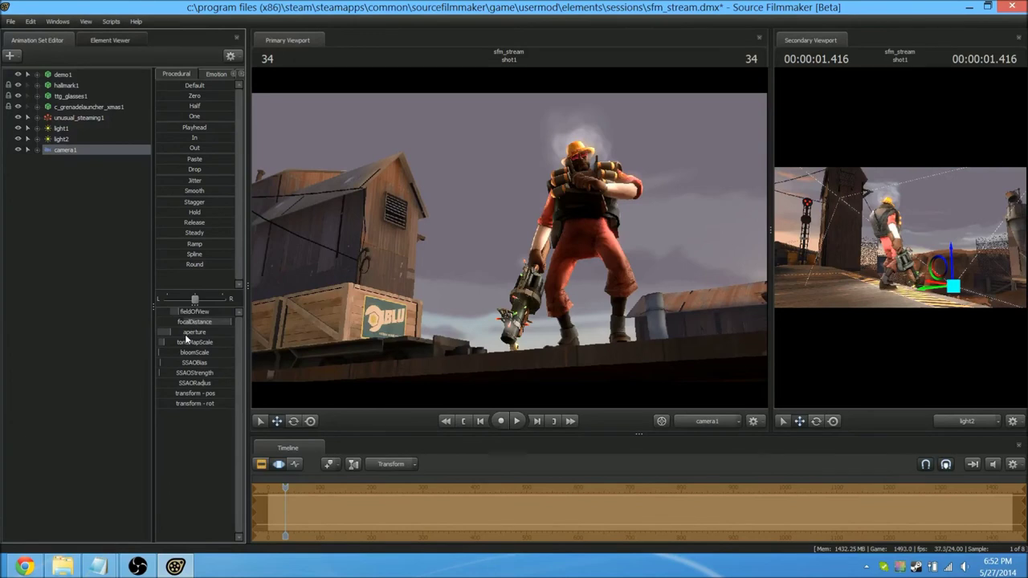
drag(159, 348, 145, 389)
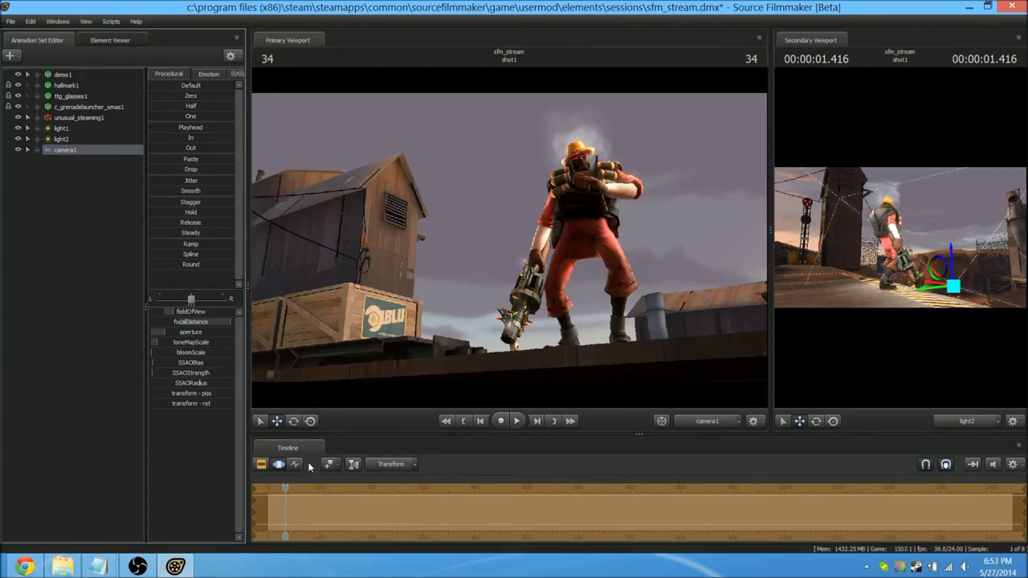
click(262, 464)
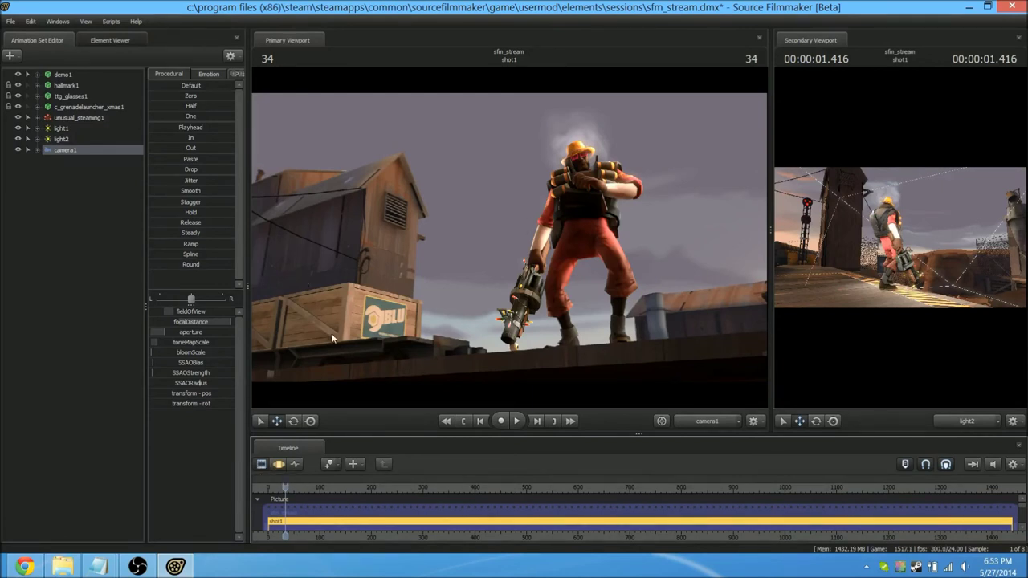
click(279, 466)
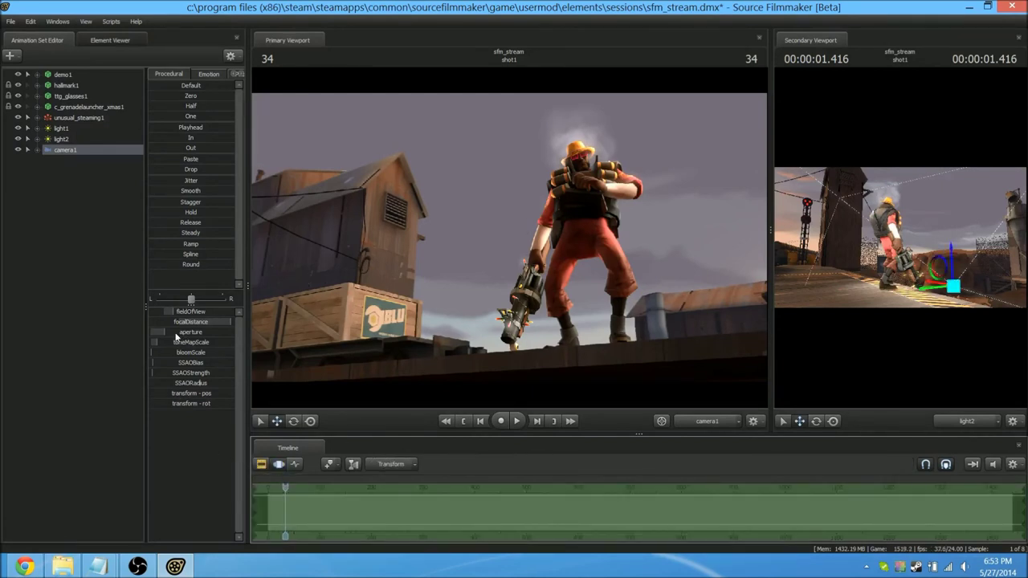
Tune camera1's aperture to a low amount, comparing it with a strong background blur in the Clip Editor
drag(175, 333, 201, 333)
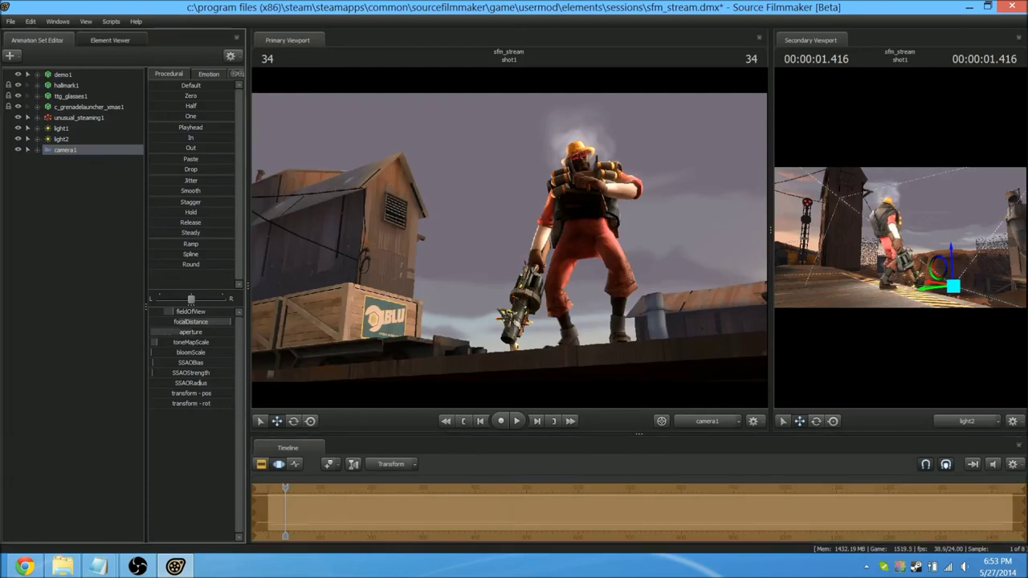
click(263, 464)
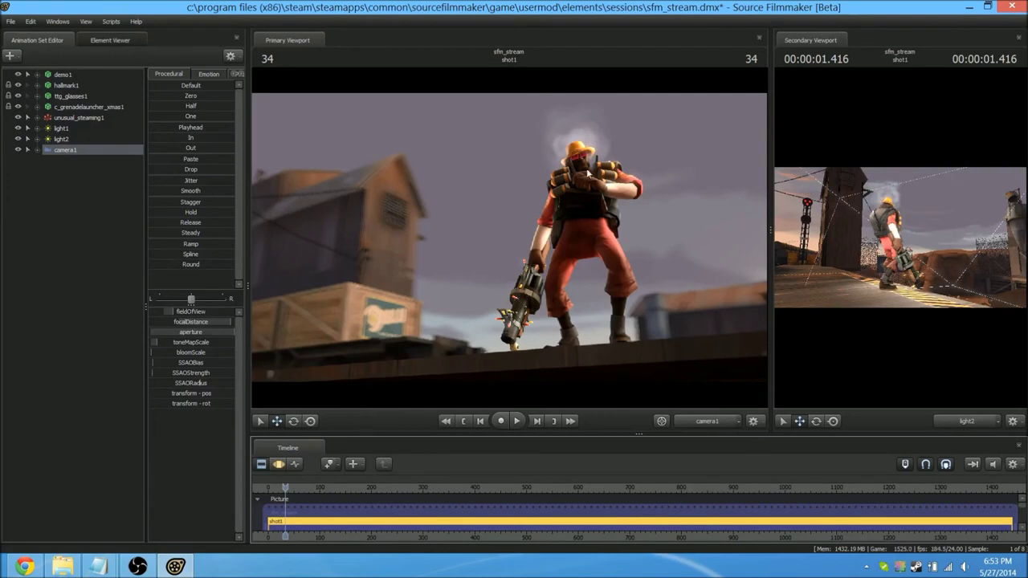
click(279, 466)
drag(202, 332, 167, 332)
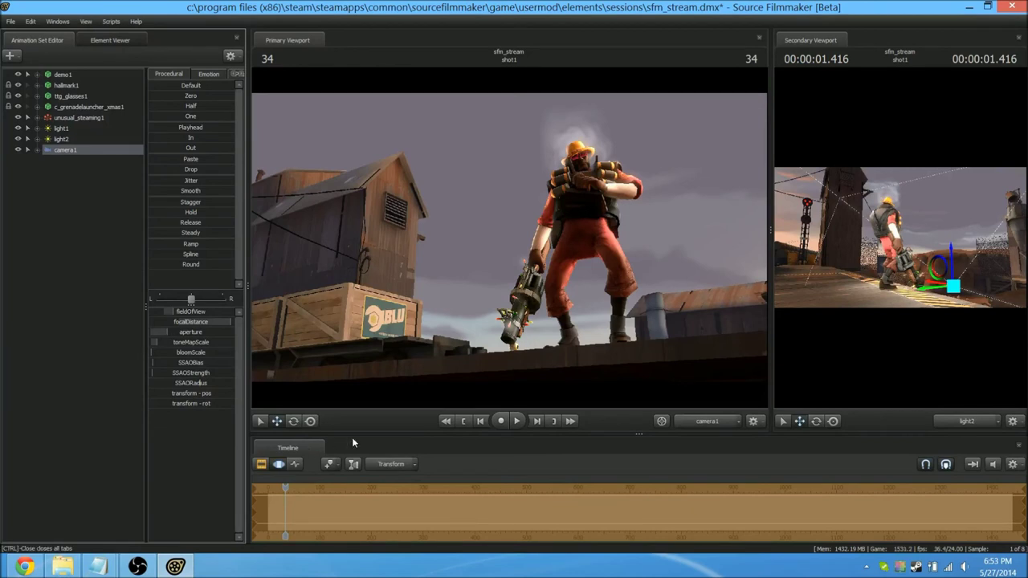
click(262, 466)
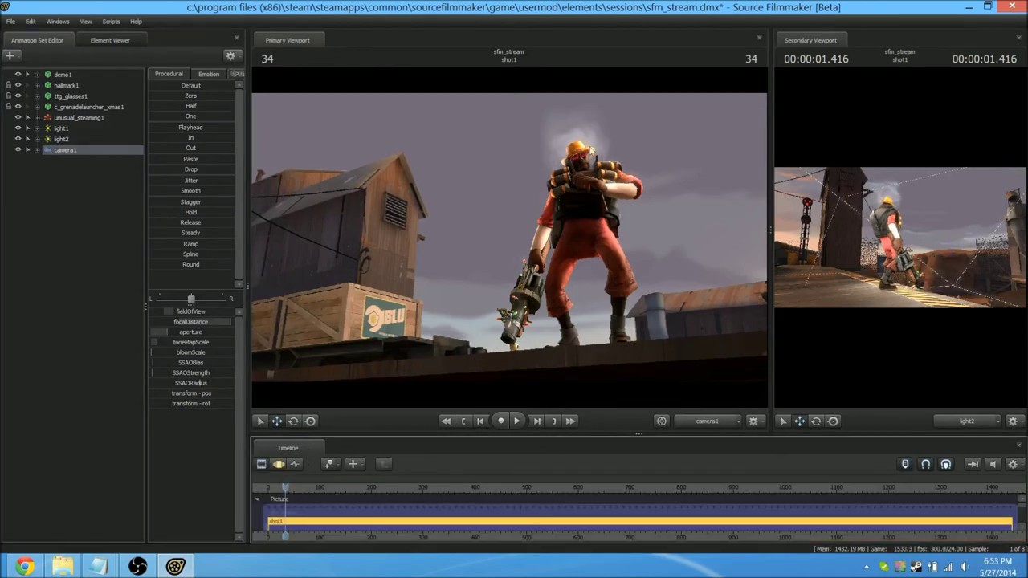
click(277, 466)
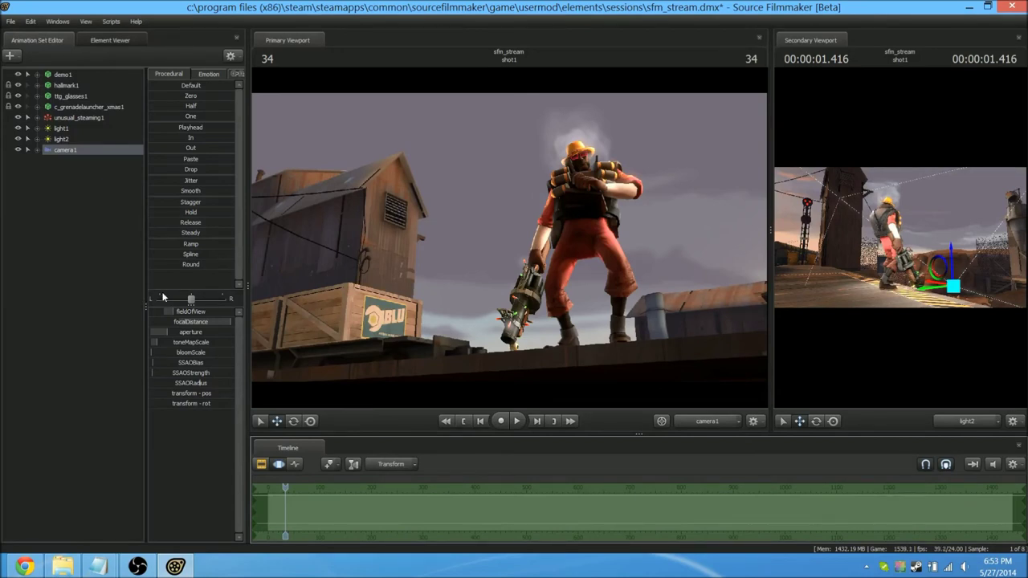
Try very bright and very dark toneMapScale settings on camera1 and undo the change
drag(175, 342, 244, 342)
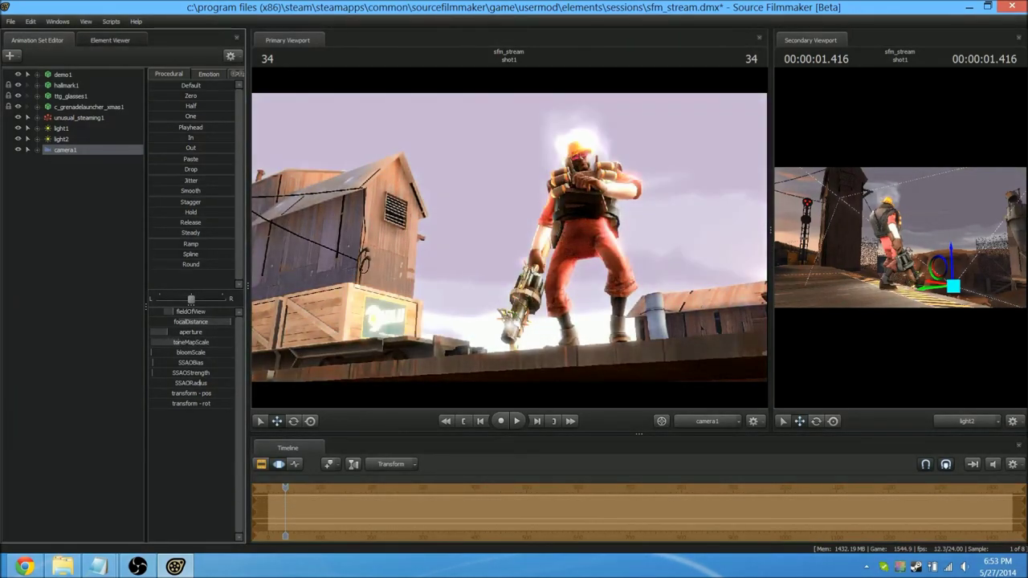
drag(153, 343, 150, 342)
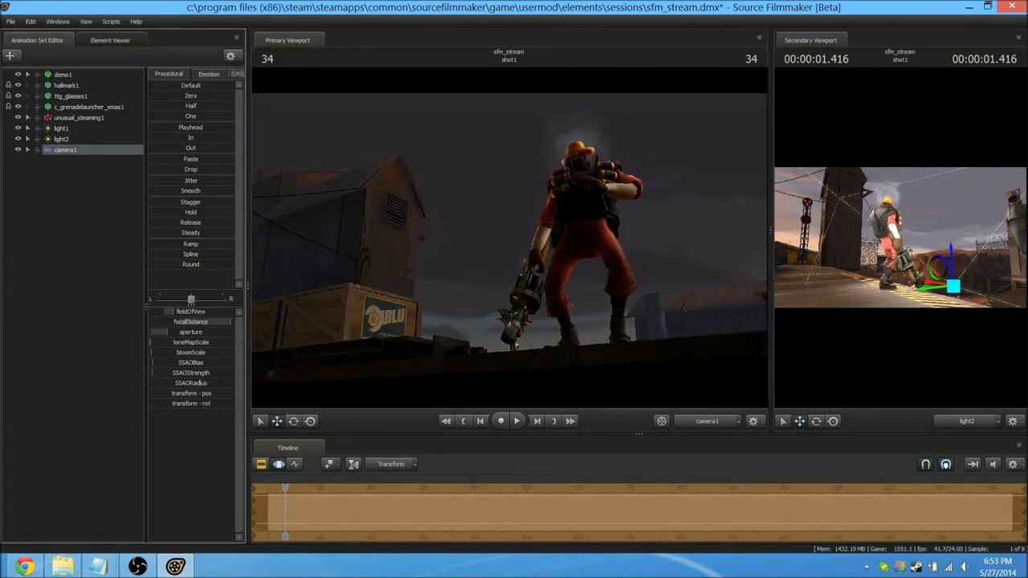
key(ctrl+z)
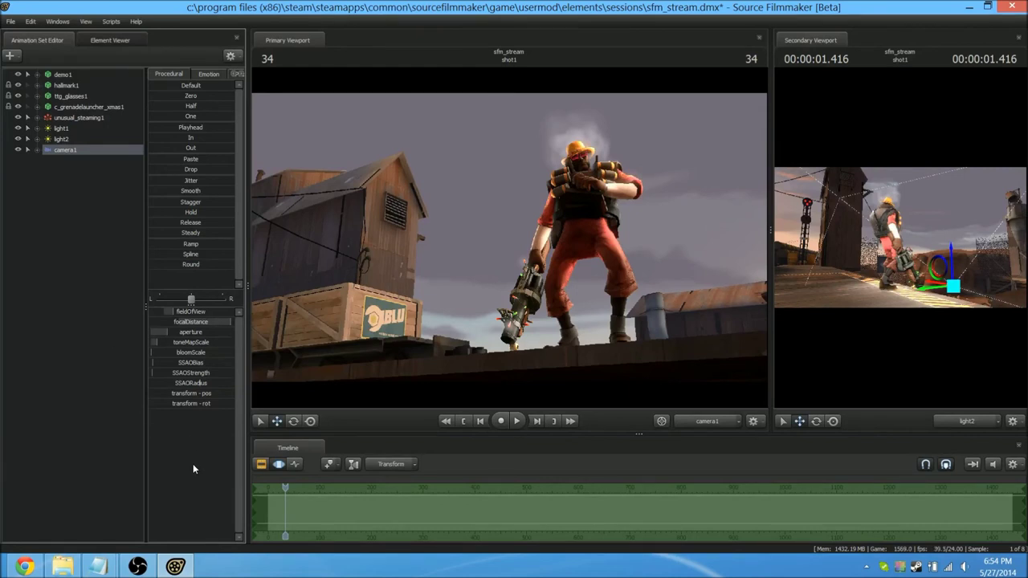
Try a maximum and a more moderate bloomScale on camera1, discarding both changes
drag(170, 354, 232, 353)
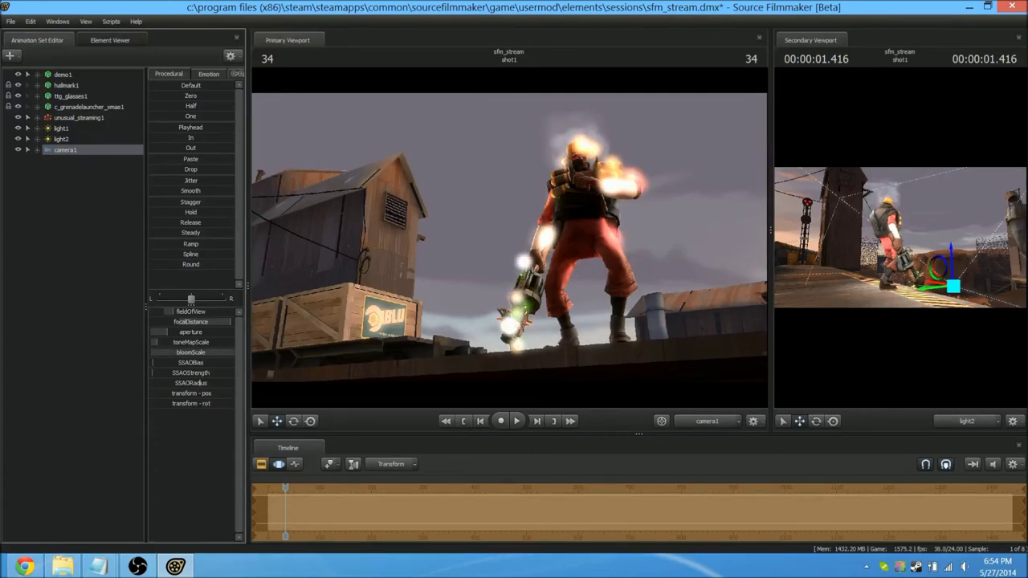
key(ctrl+z)
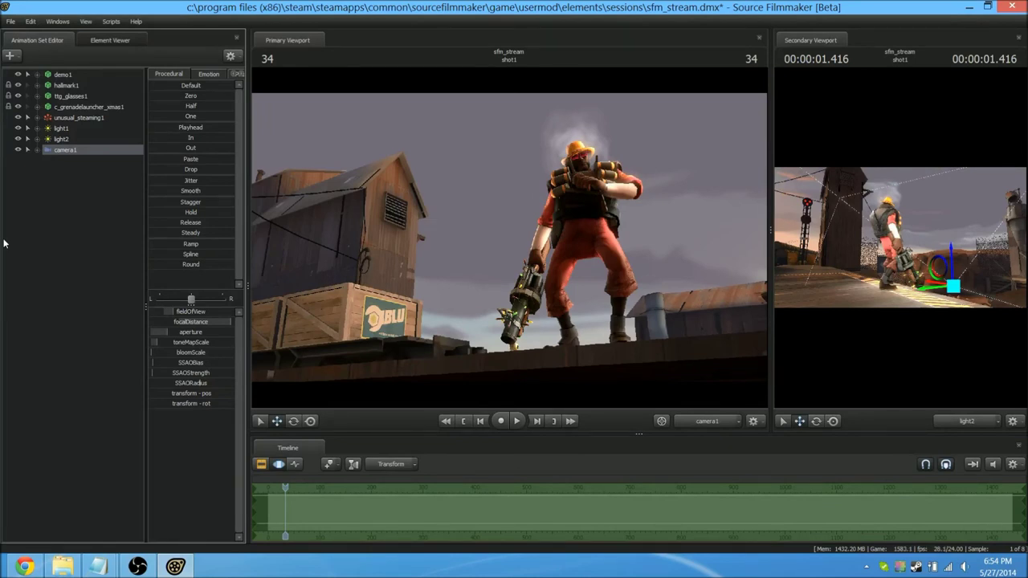
drag(164, 355, 161, 355)
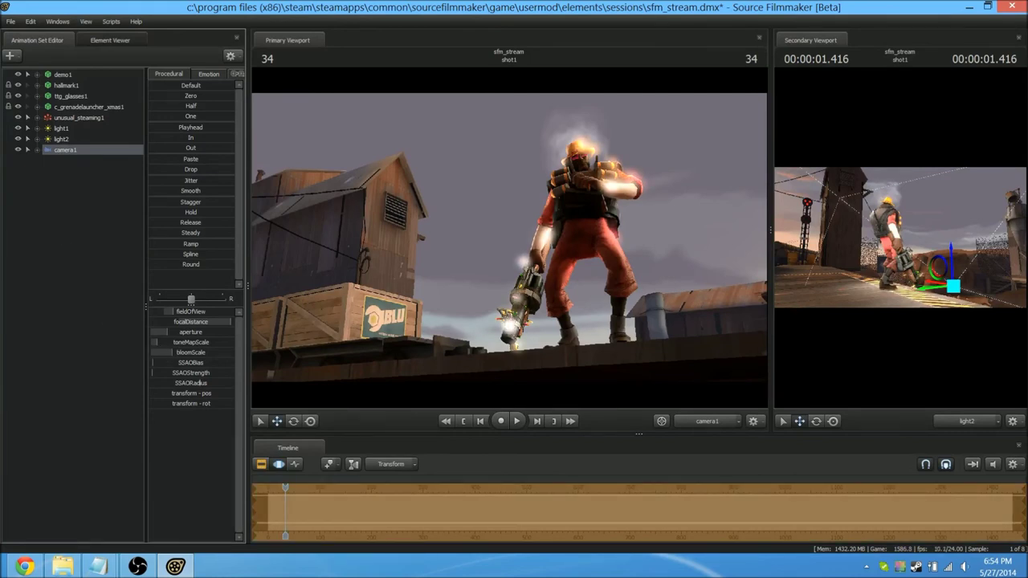
key(Escape)
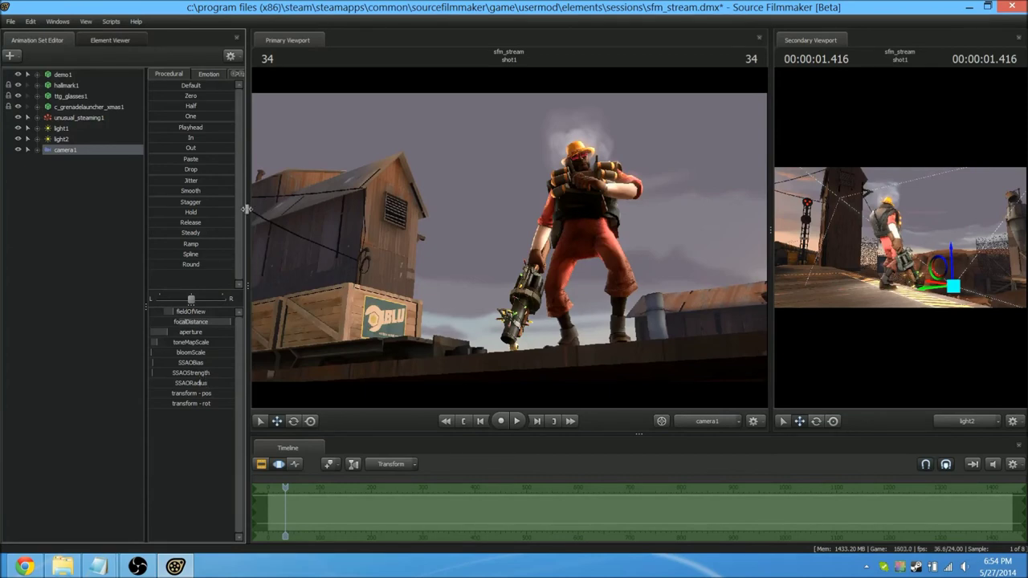
Enlarge the primary viewport and open its Progressive Refinement Settings
drag(250, 210, 229, 233)
drag(764, 154, 816, 157)
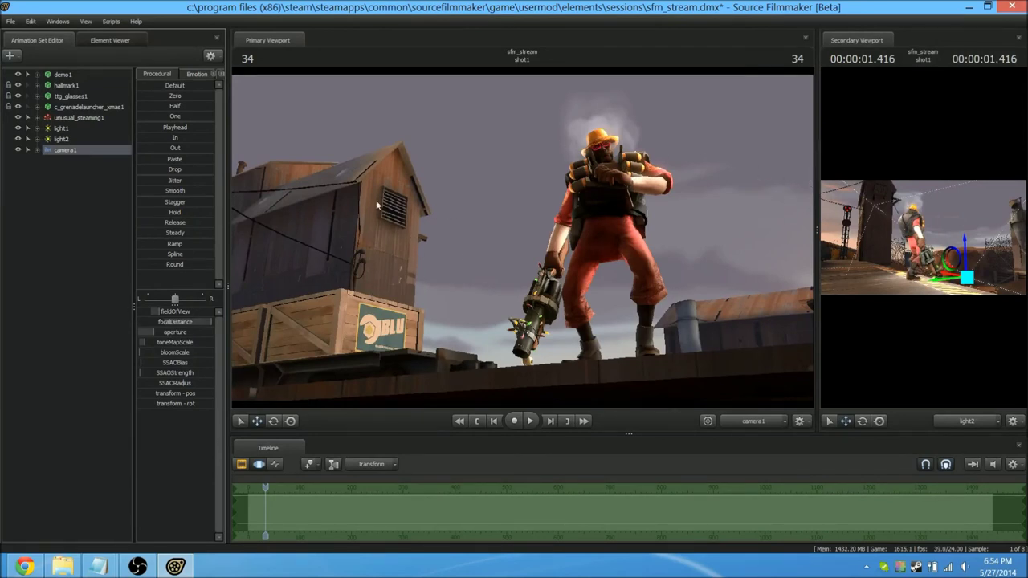
right_click(448, 196)
click(464, 197)
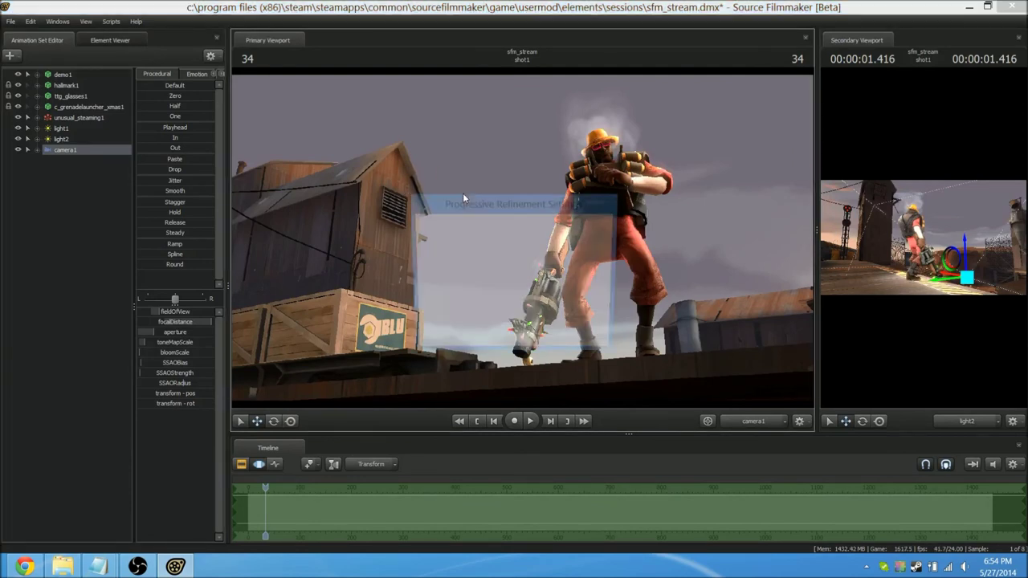
drag(497, 204, 488, 193)
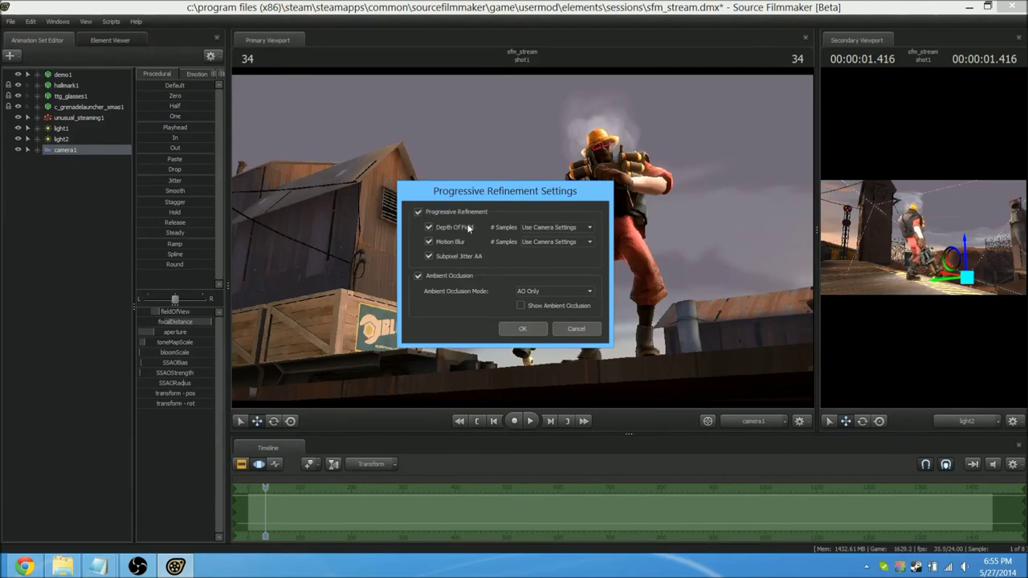
Set the depth of field samples to 256 (override) and disable motion blur in the Progressive Refinement Settings
click(546, 227)
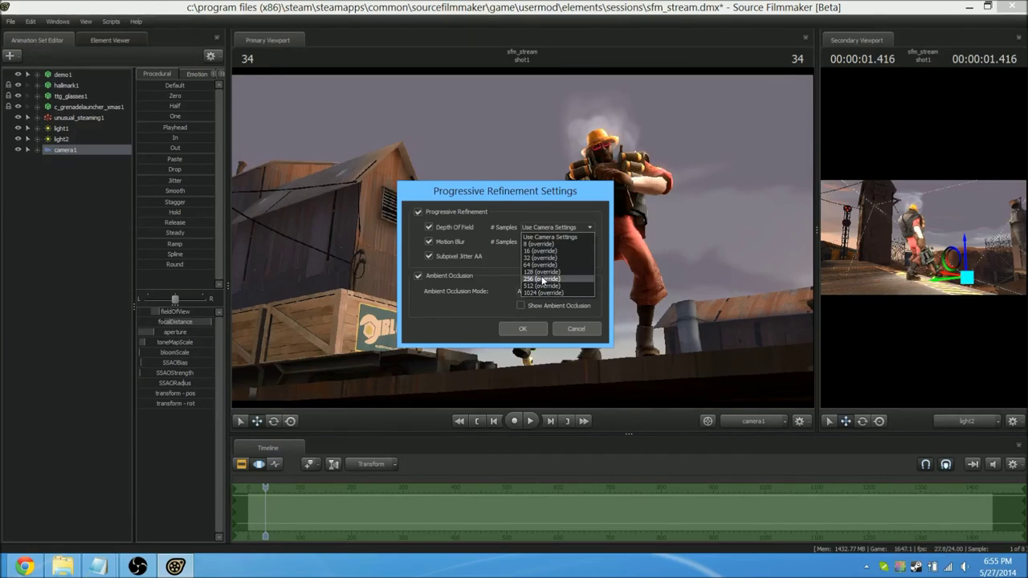
click(542, 279)
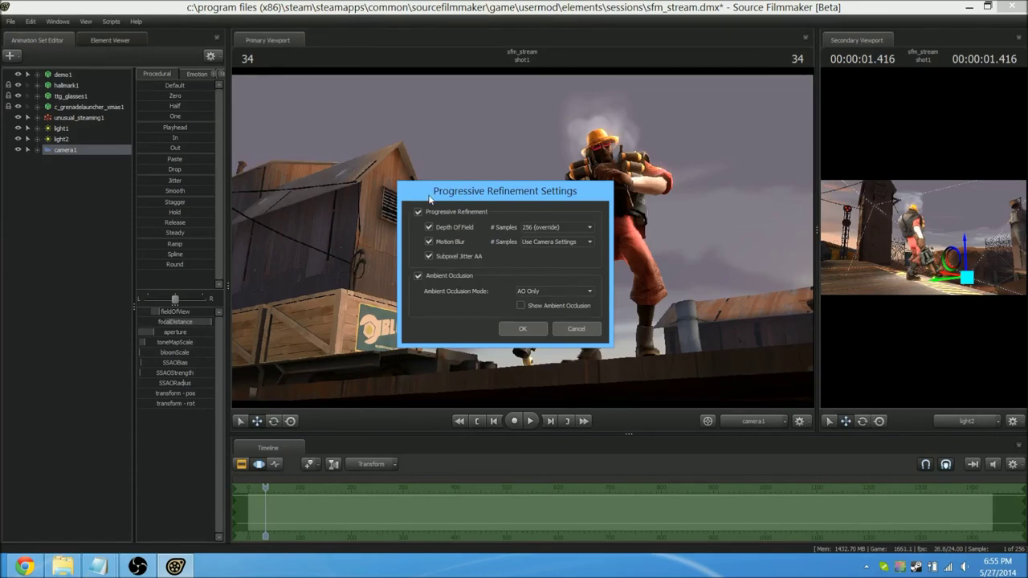
click(429, 241)
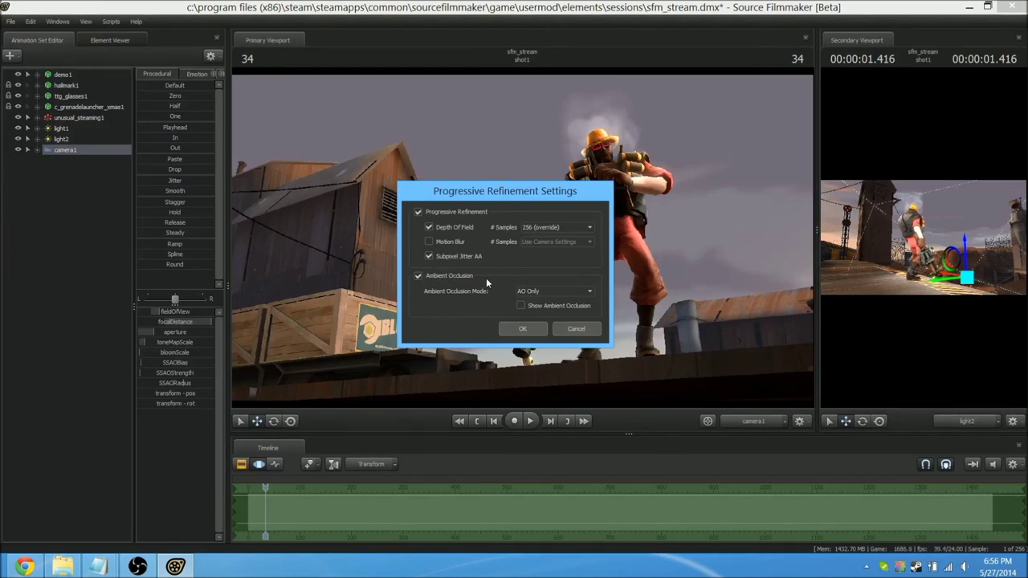
Try the Outline Only and AO & Outline ambient occlusion modes in the viewport, returning to AO Only
click(547, 292)
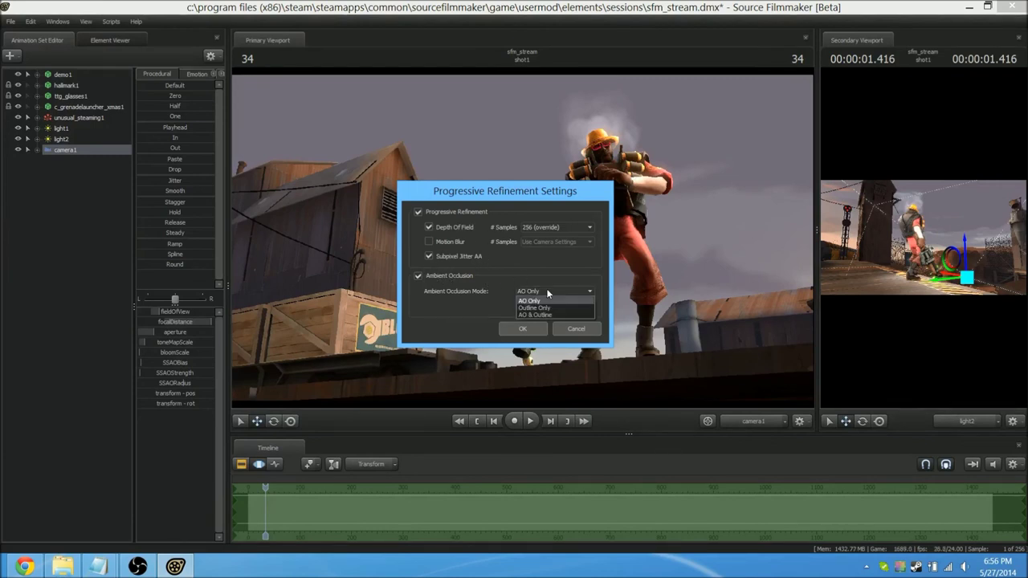
click(541, 191)
click(545, 294)
click(547, 309)
click(560, 293)
click(565, 317)
drag(547, 193, 422, 191)
click(434, 292)
click(431, 298)
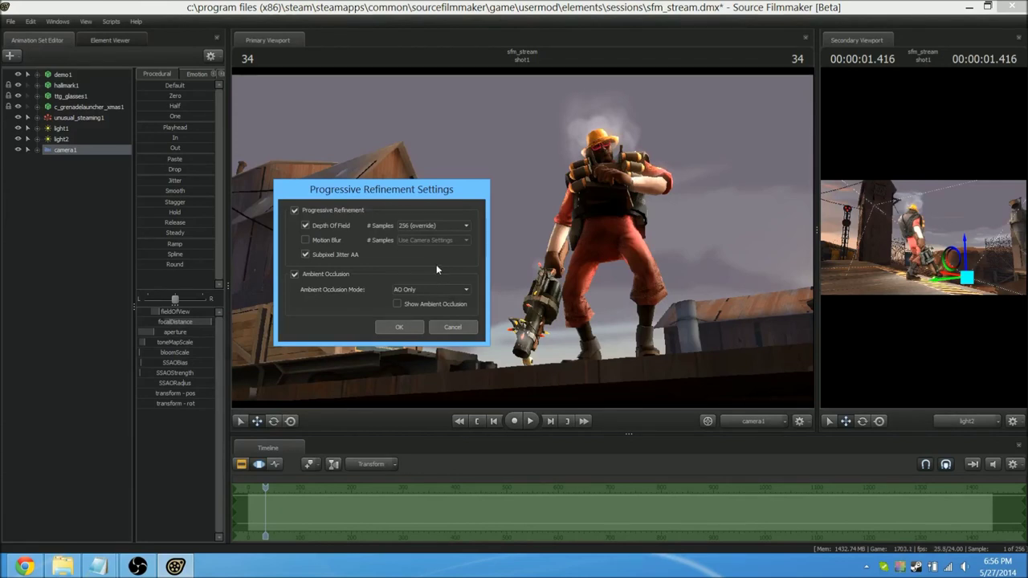
Show the ambient occlusion pass in the viewport and try a different SSAOBias on camera1, undoing that adjustment
click(398, 304)
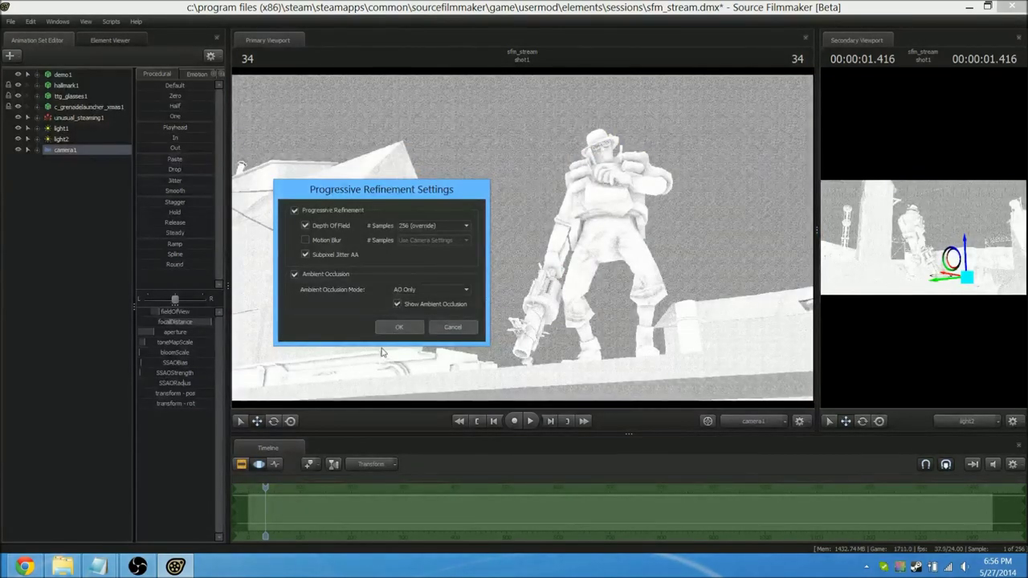
click(398, 328)
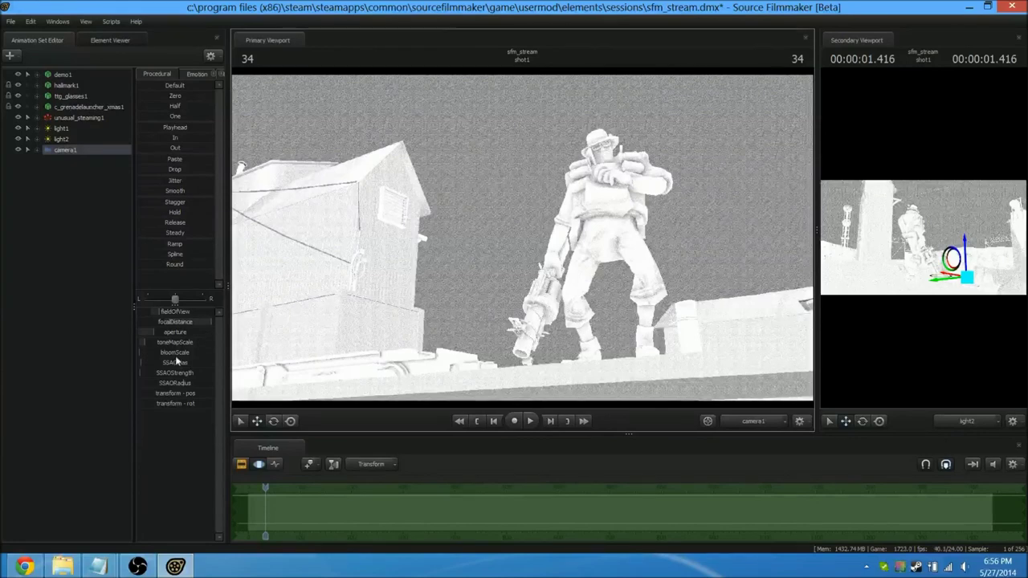
drag(164, 364, 166, 364)
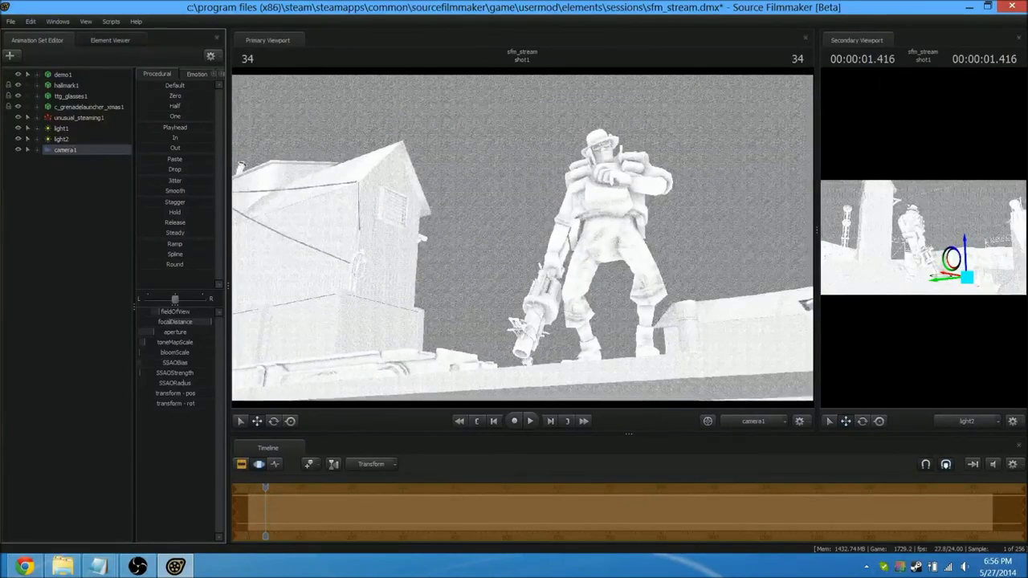
drag(1, 290, 2, 290)
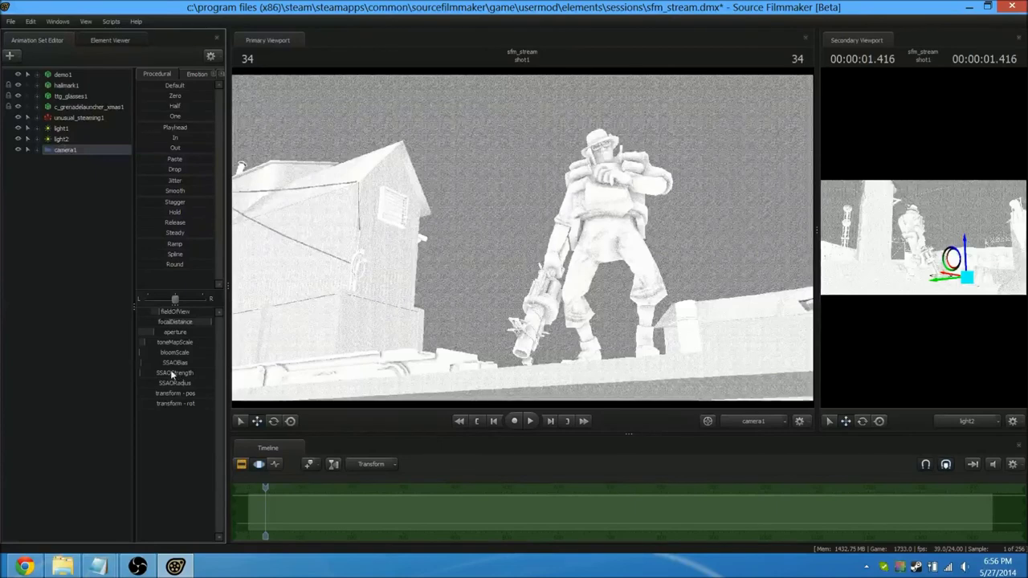
Raise camera1's SSAOStrength and SSAORadius slightly to deepen the ambient occlusion shading
drag(186, 381, 189, 382)
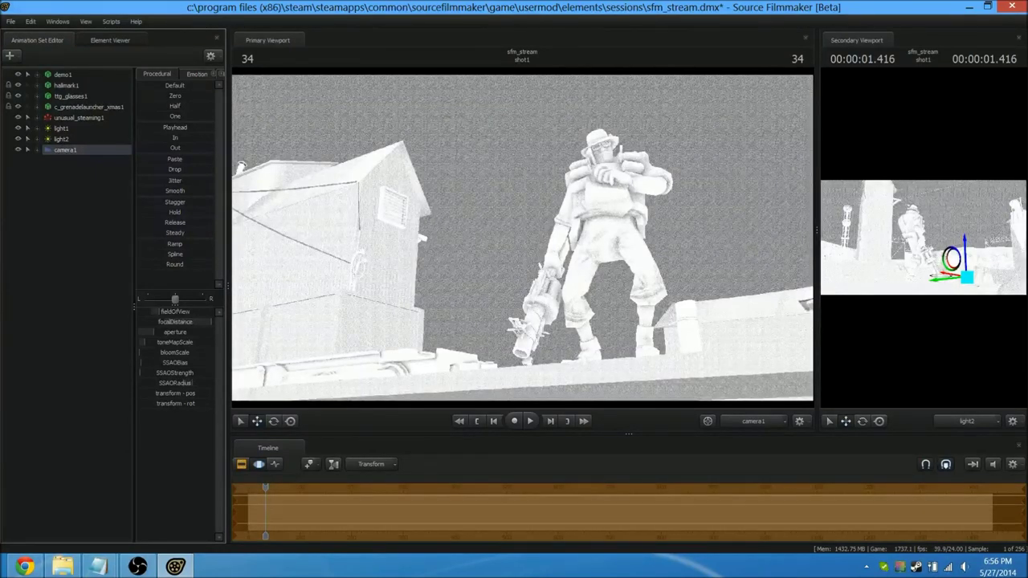
drag(157, 375, 166, 375)
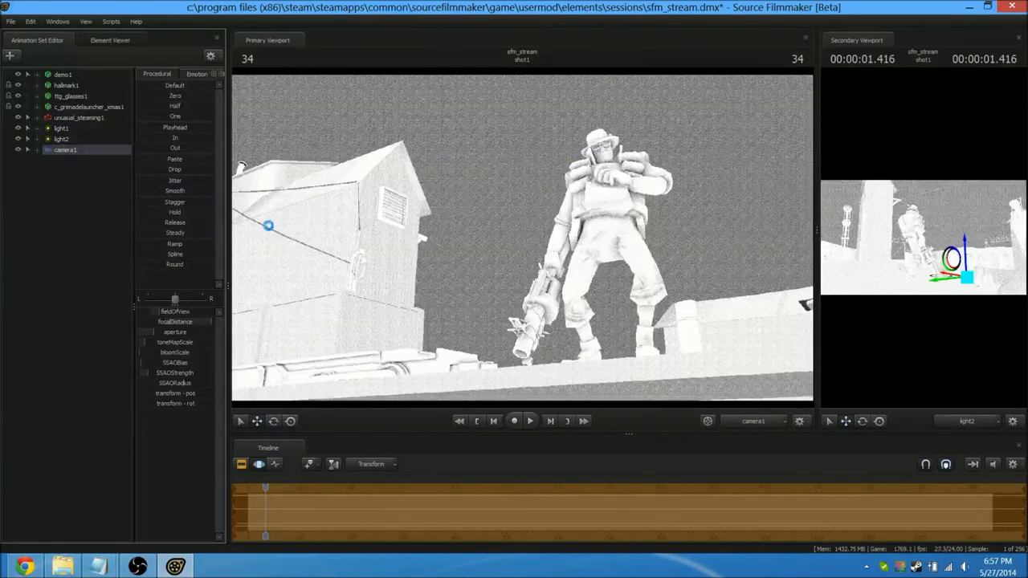
drag(182, 383, 201, 382)
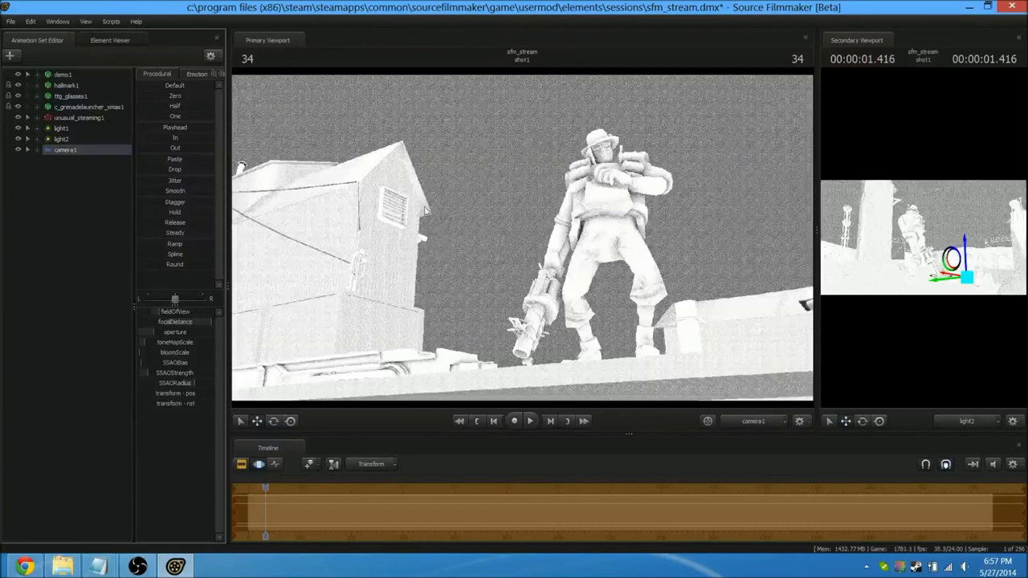
Turn off the ambient occlusion display in the viewport and deselect camera1
right_click(521, 192)
click(555, 200)
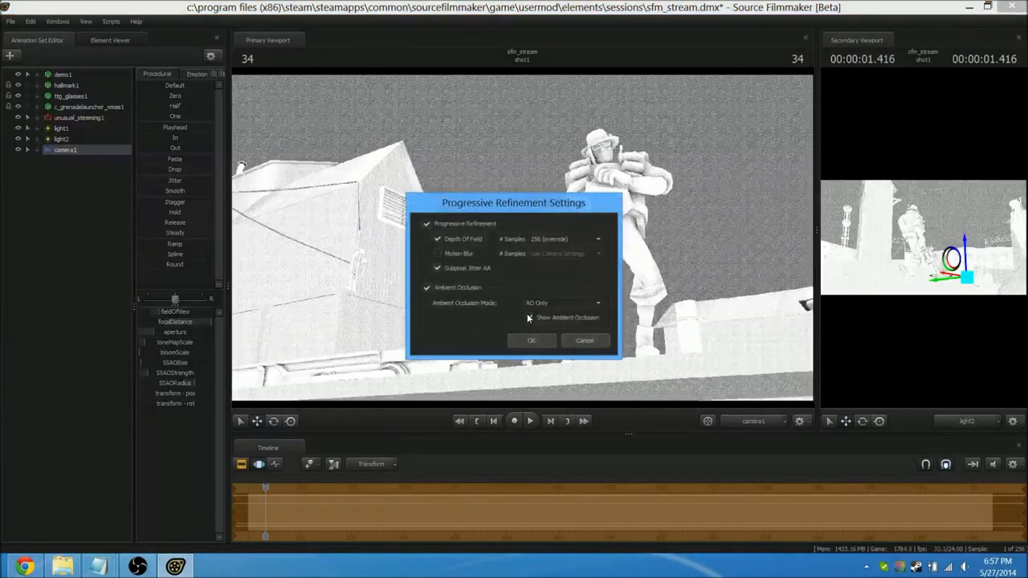
click(529, 317)
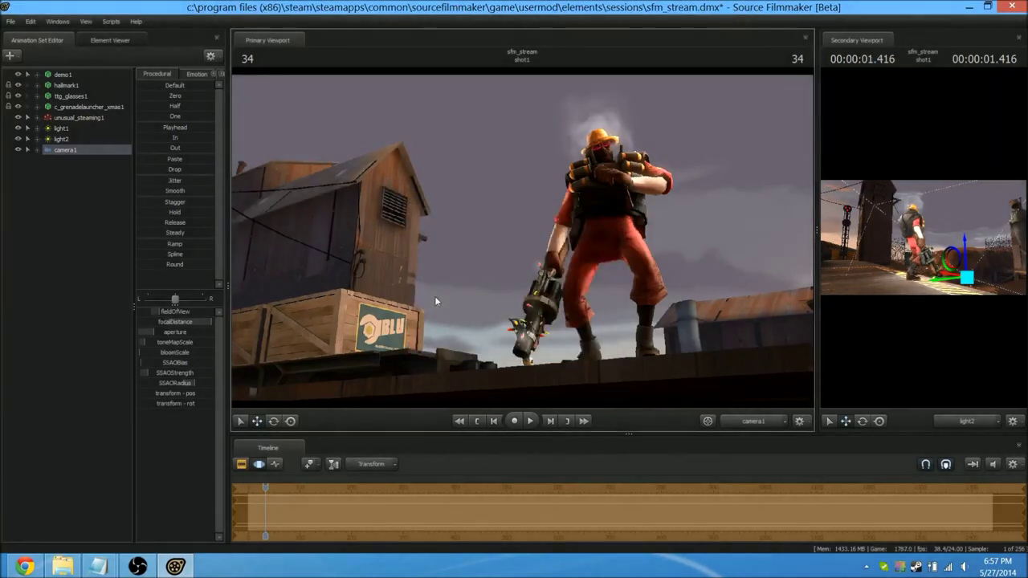
click(56, 234)
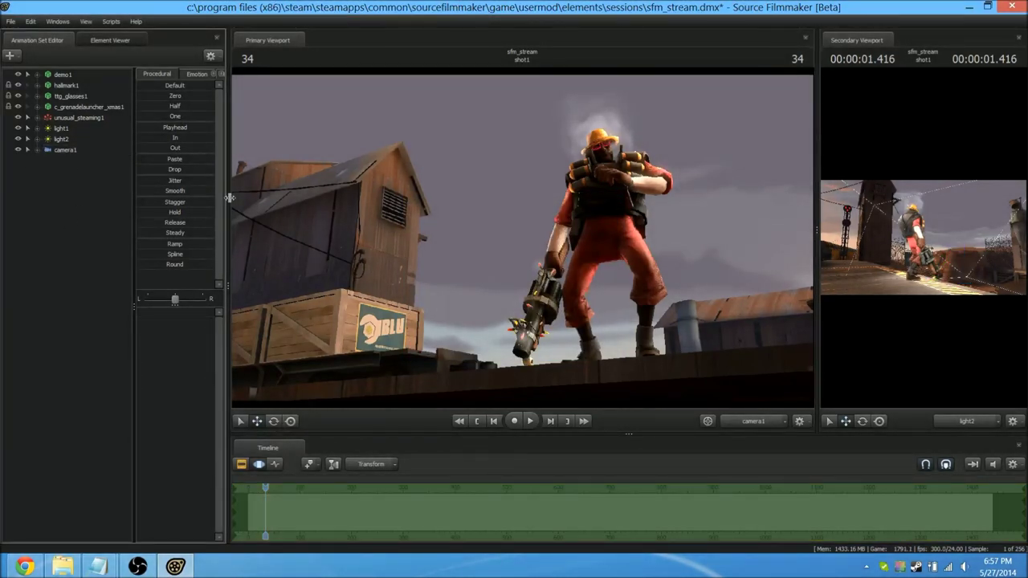
Start a poster export and save the modified session
click(12, 21)
mouse_move(99, 129)
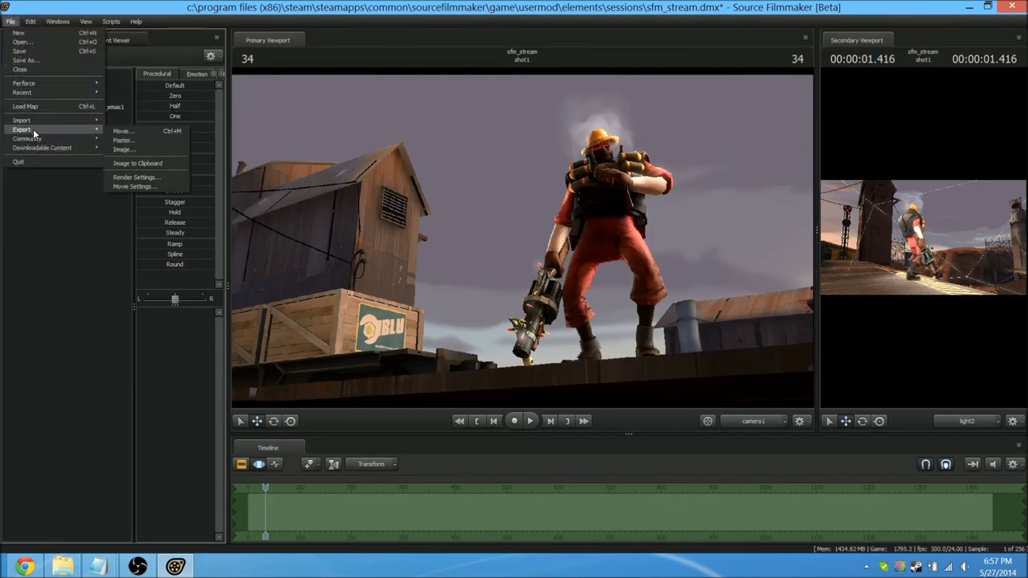
click(126, 141)
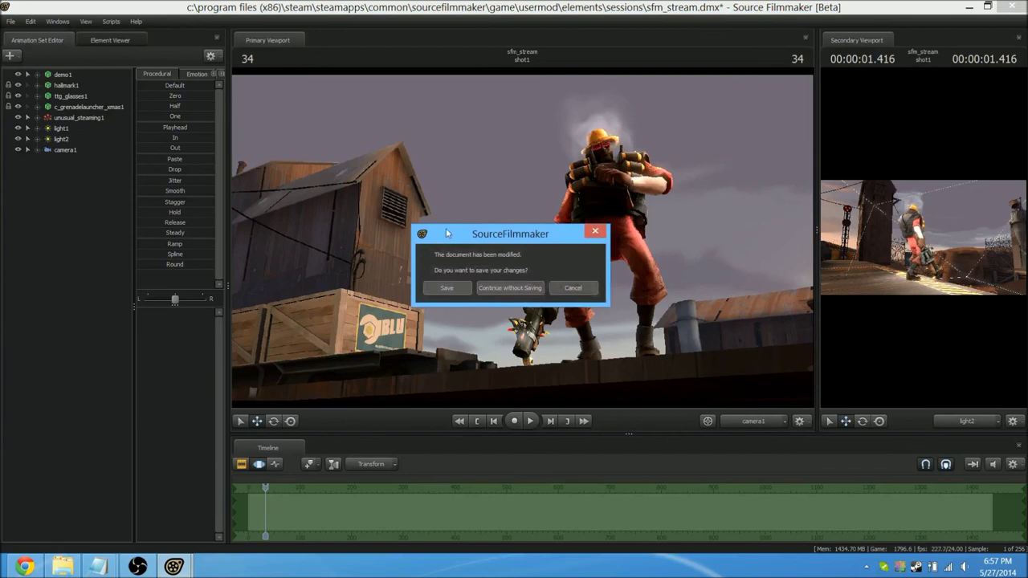
click(448, 288)
click(442, 249)
click(442, 262)
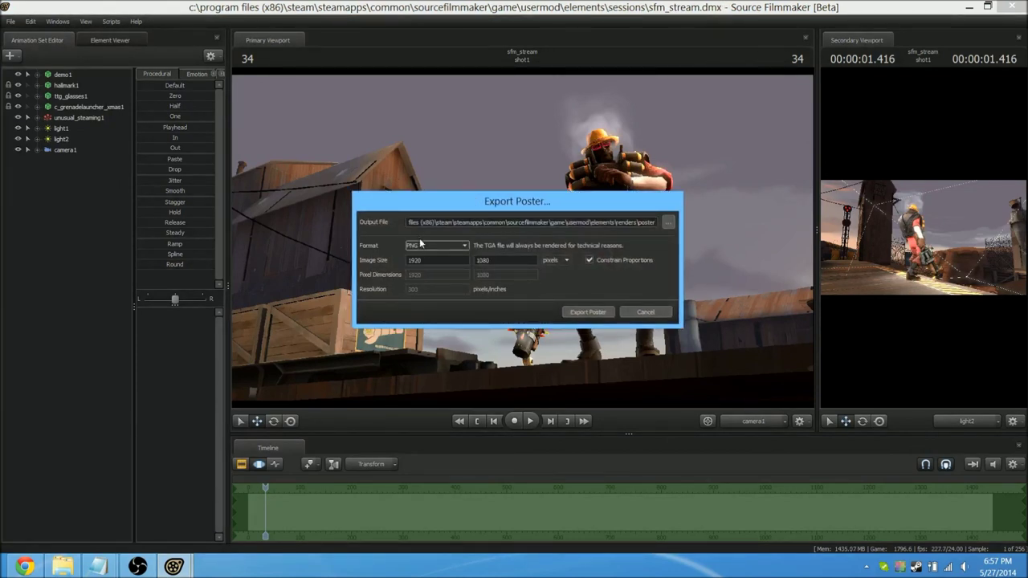
Export the poster in PNG format at 1920 × 1080 pixels
click(418, 247)
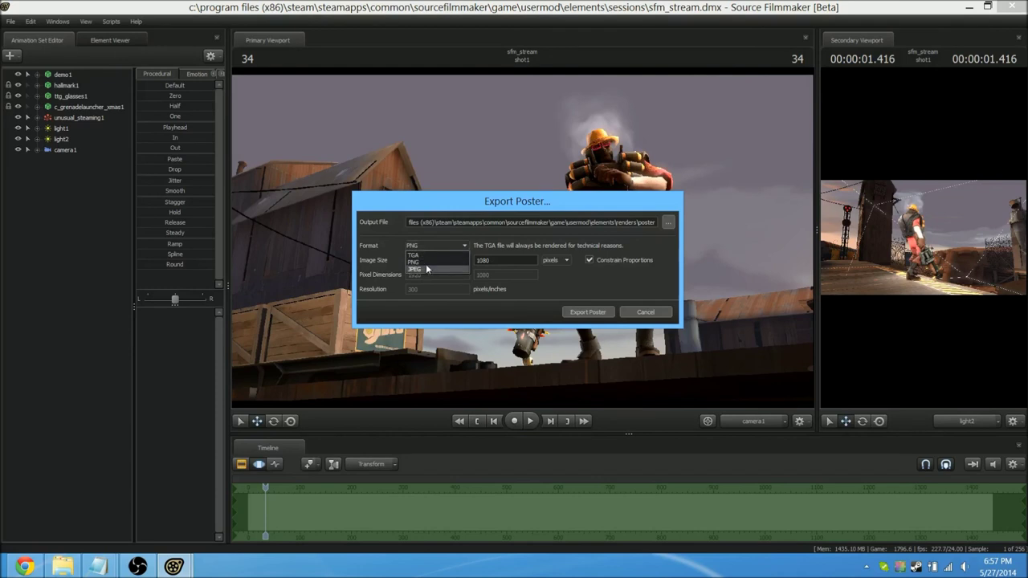
click(425, 262)
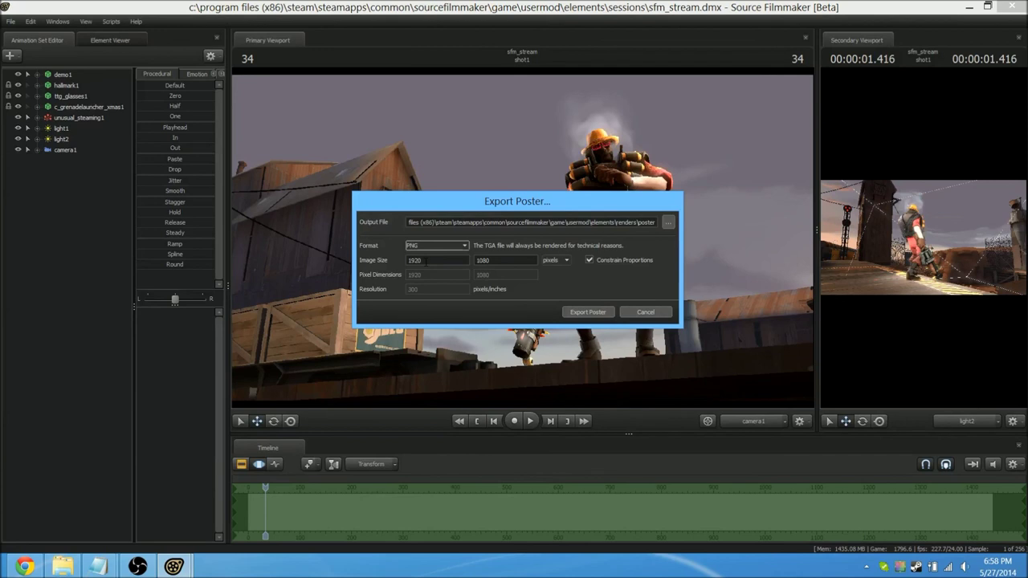
drag(529, 203, 526, 199)
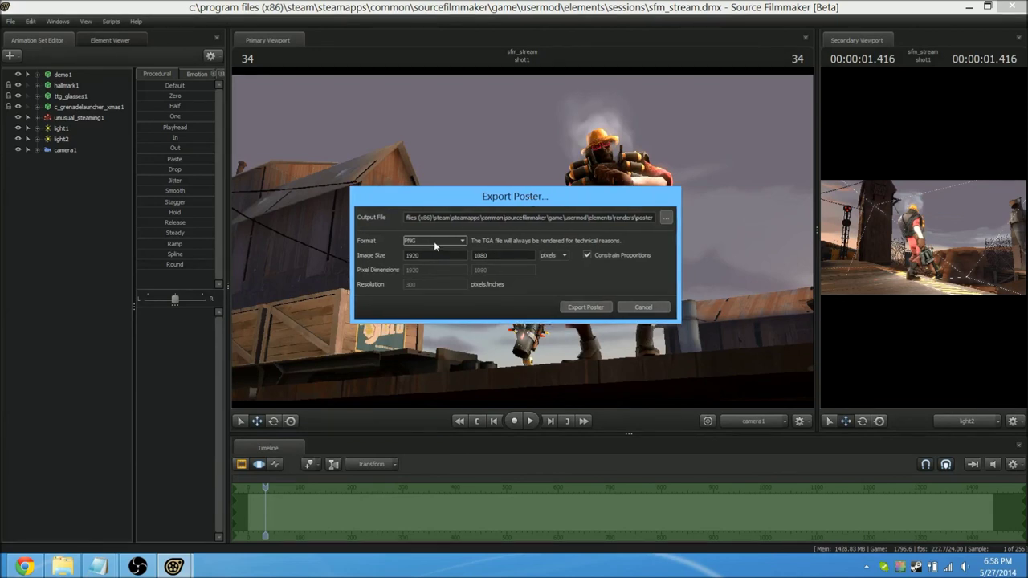
click(576, 309)
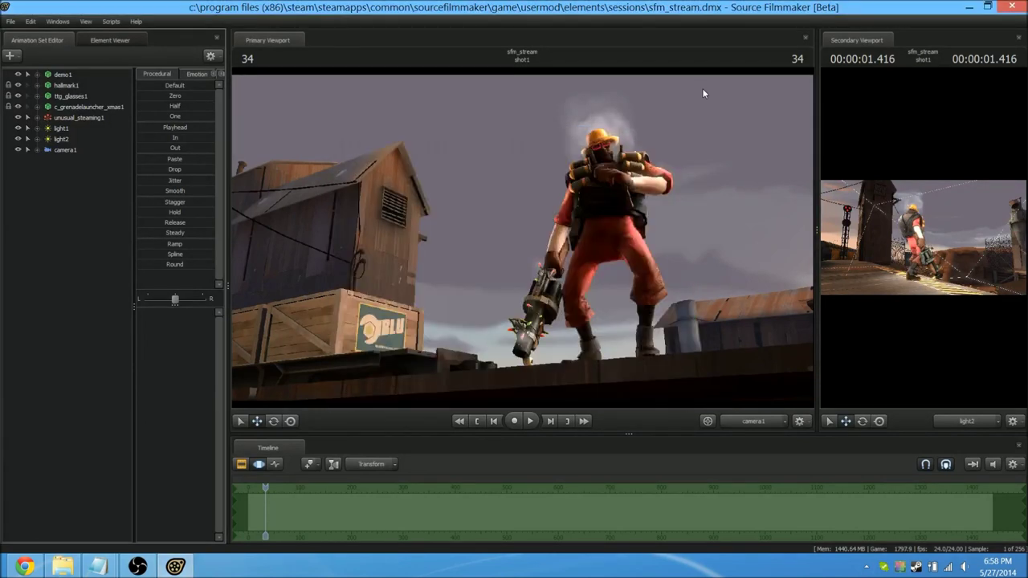
Look at the viewport image export dialog and close it without saving an image
click(10, 21)
mouse_move(35, 128)
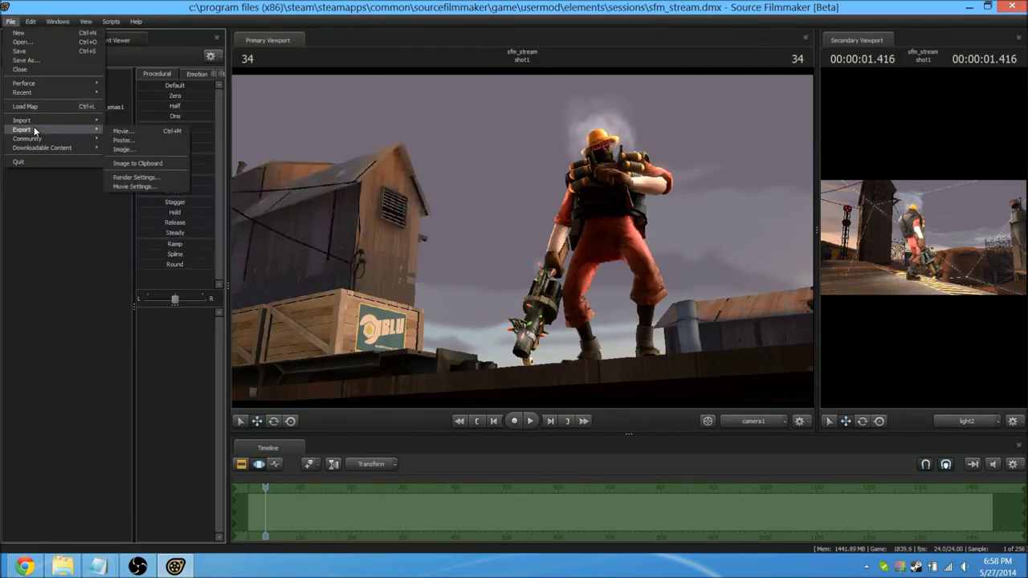
click(120, 150)
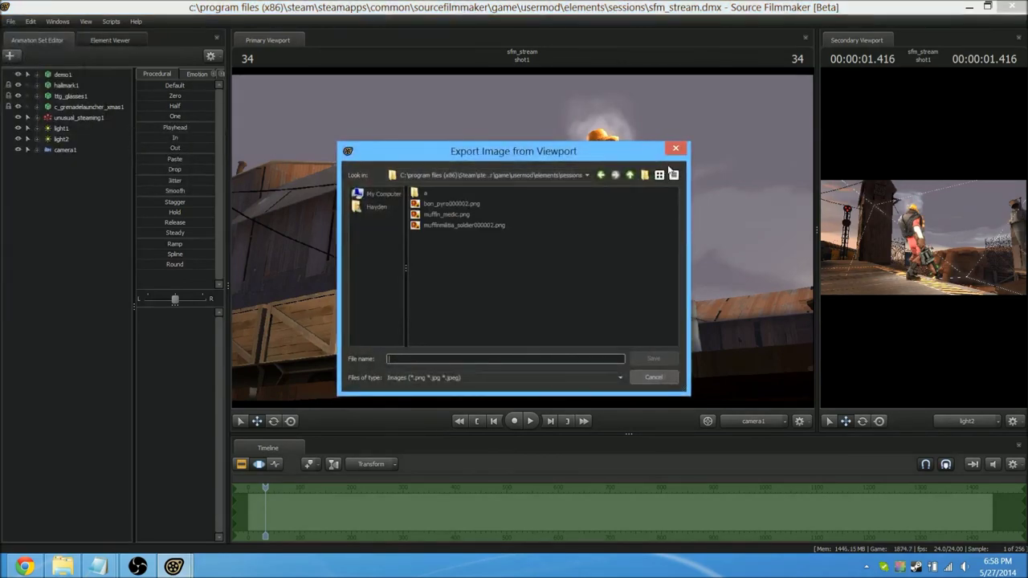
click(675, 149)
Set up a movie export with a custom duration from frame 0 to frame 1
click(11, 21)
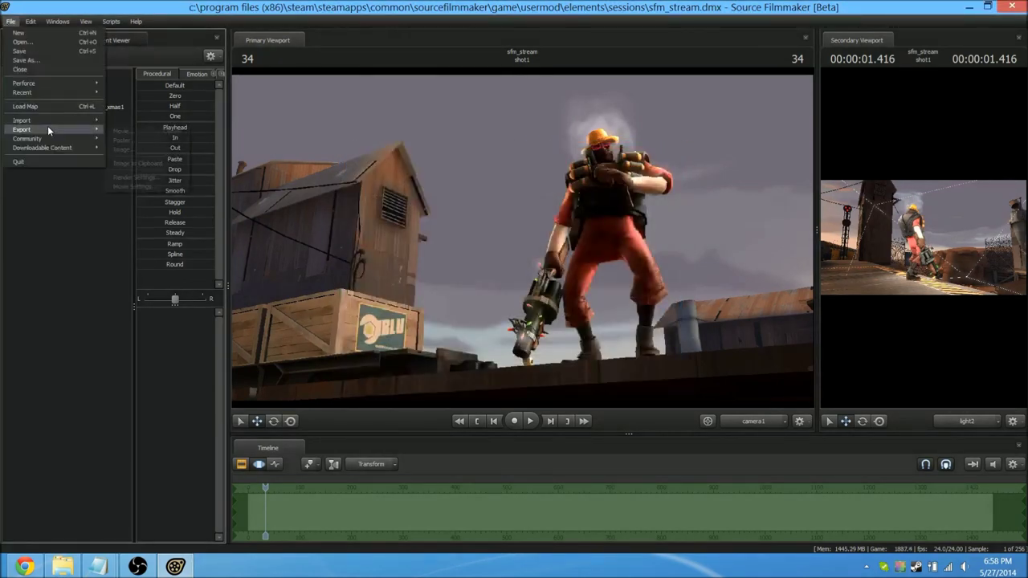
mouse_move(47, 129)
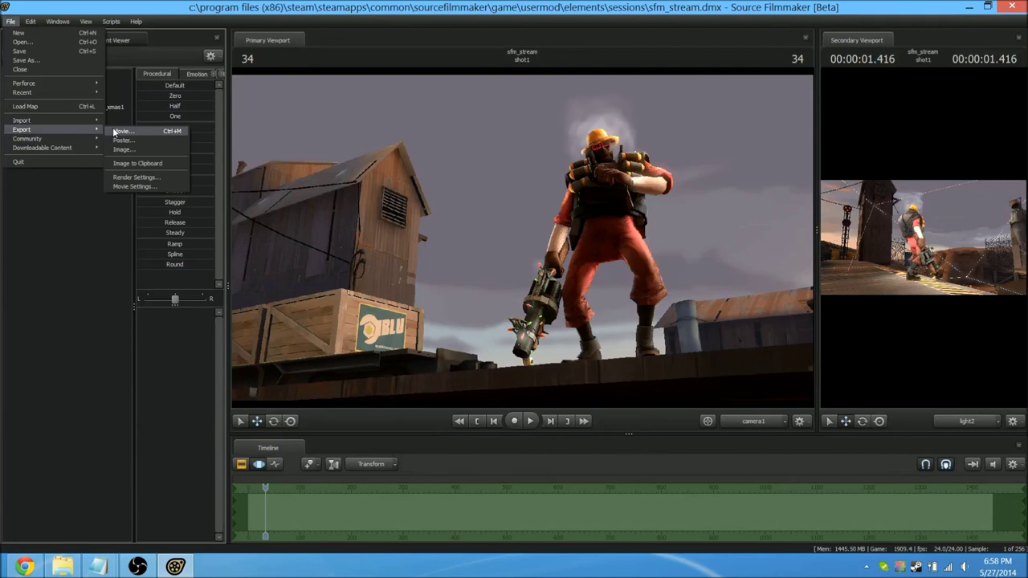
click(119, 131)
click(414, 293)
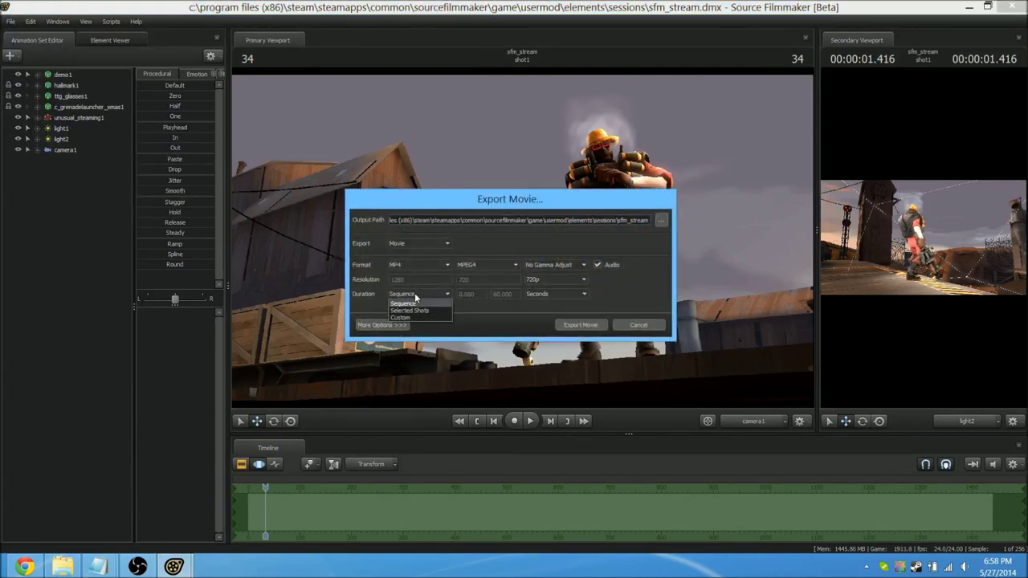
click(417, 313)
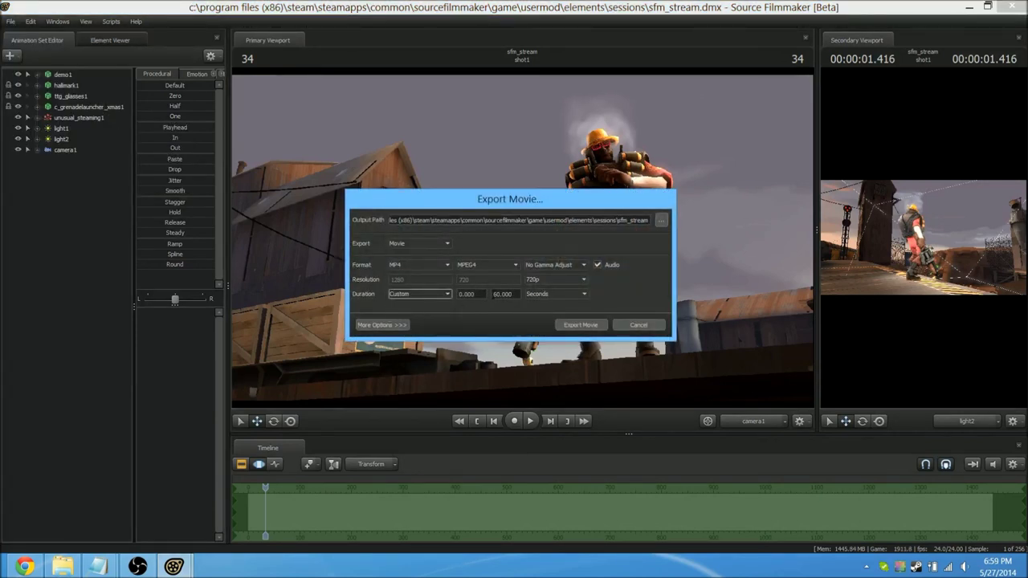
click(543, 296)
click(544, 311)
drag(509, 294, 497, 295)
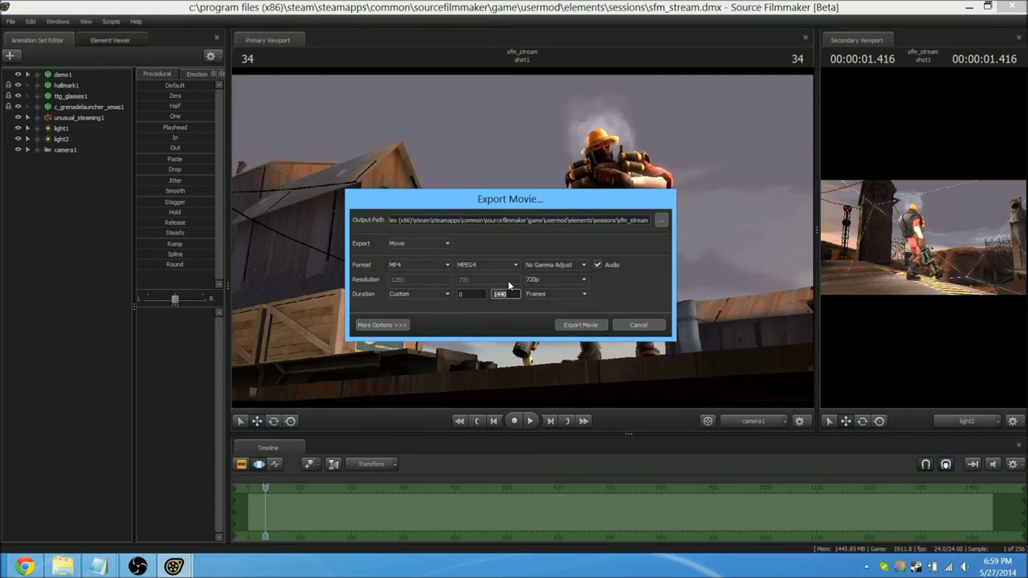
text(1)
Switch the export to an image sequence at 720p, then cancel it after viewing the additional render settings
click(433, 245)
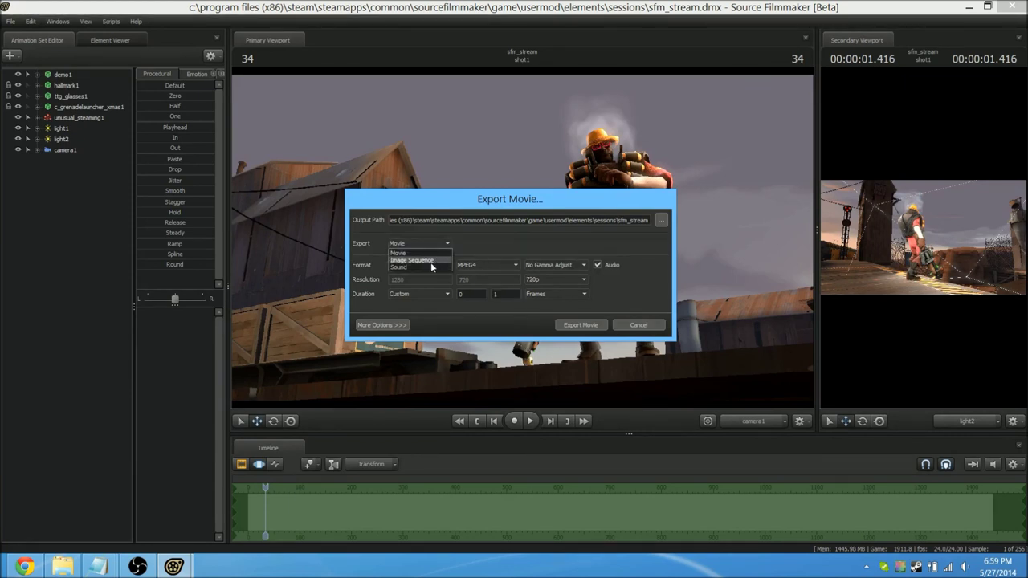
click(431, 262)
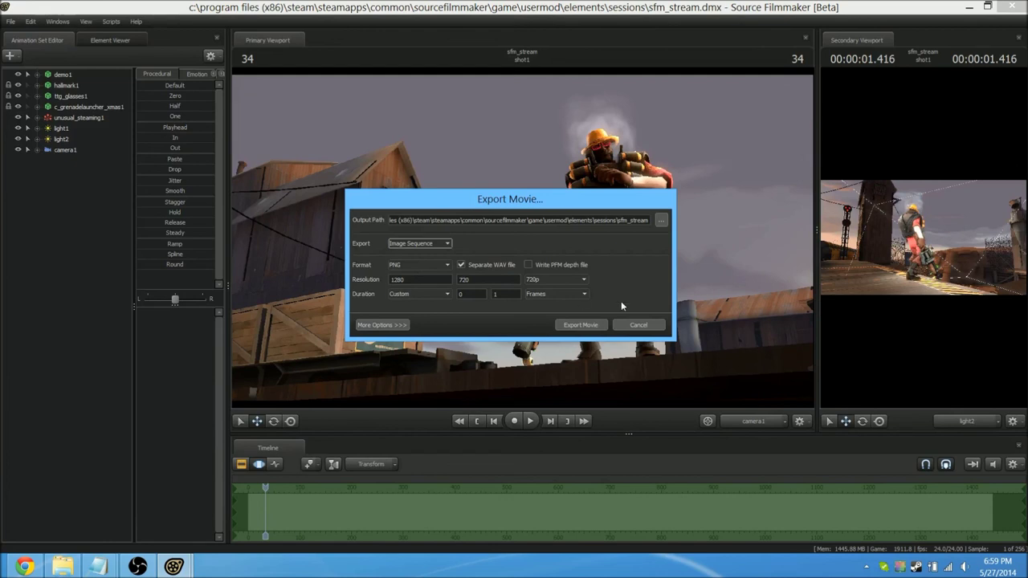
click(553, 279)
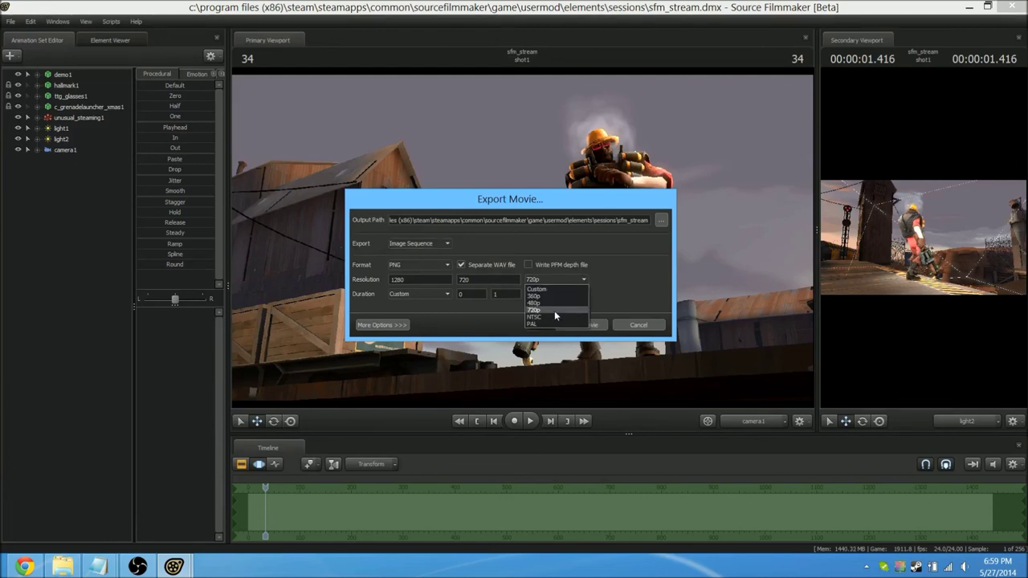
click(552, 310)
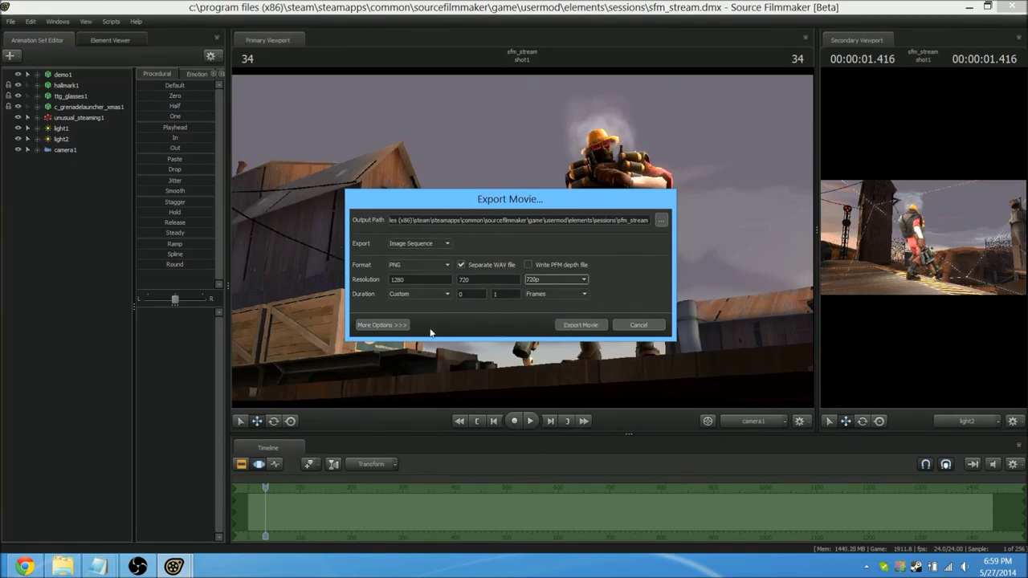
click(372, 325)
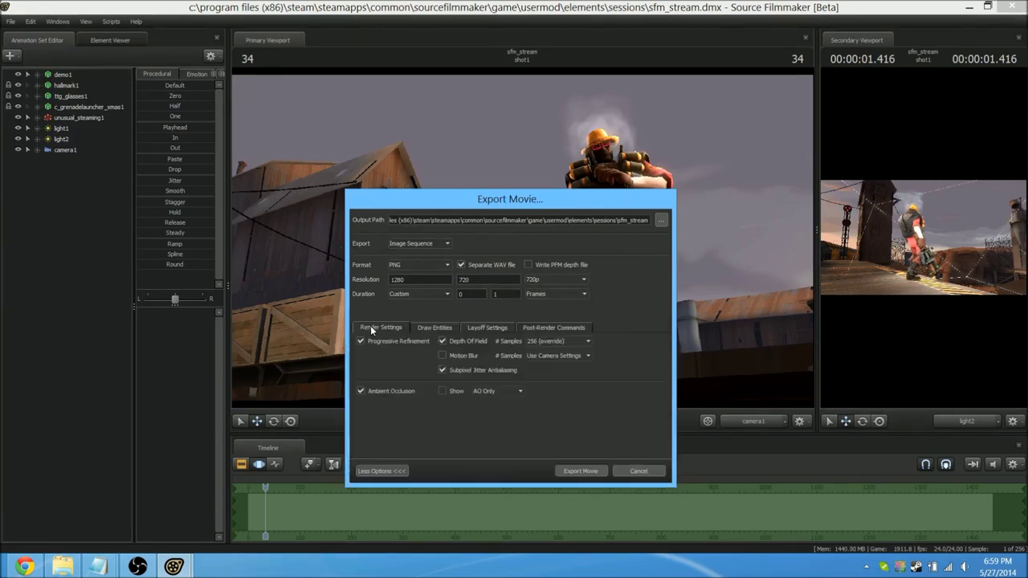
click(385, 471)
click(639, 325)
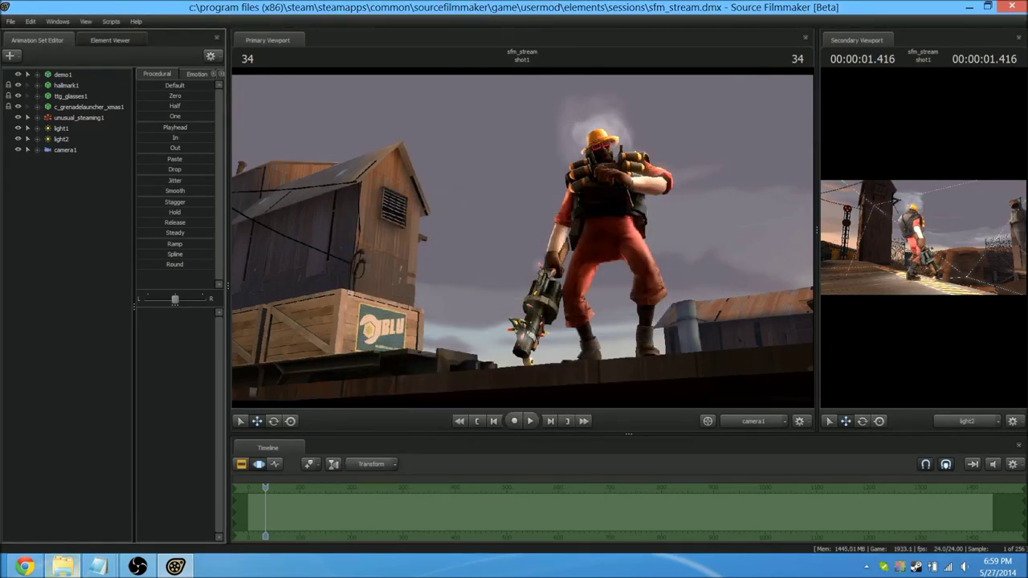
Switch to File Explorer and open poster.png from the renders folder to view the exported poster
right_click(63, 566)
click(62, 365)
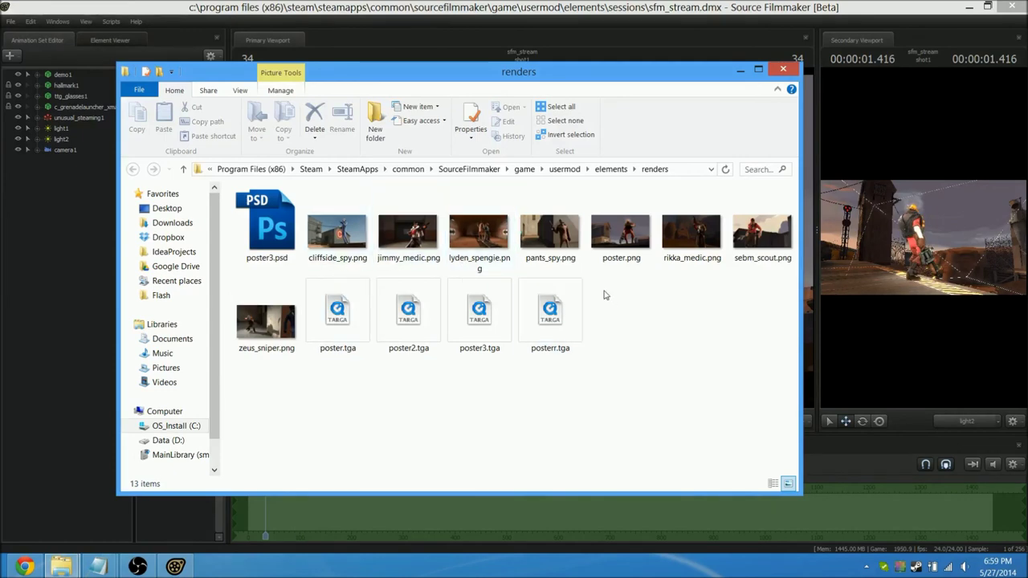
double_click(639, 235)
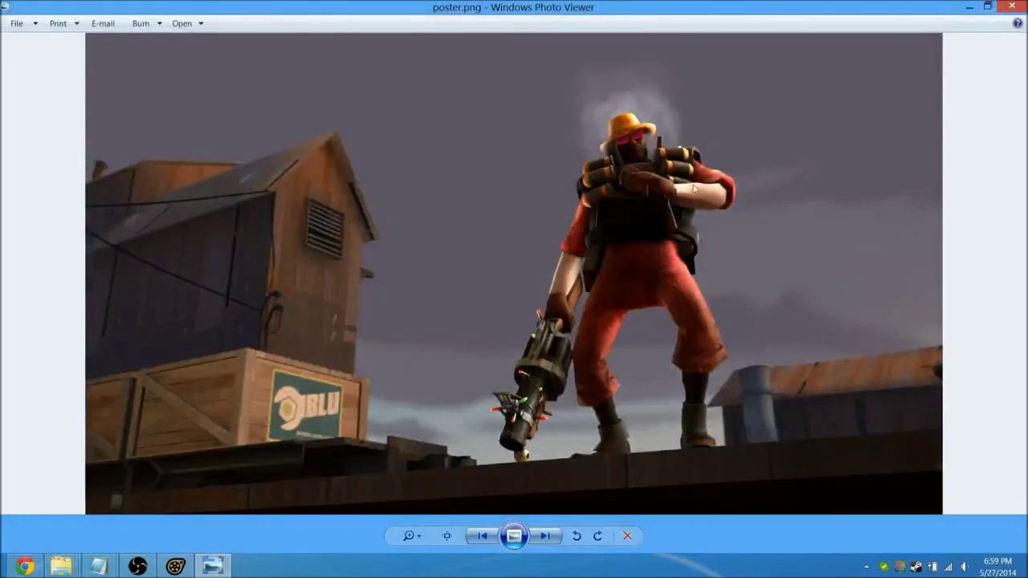